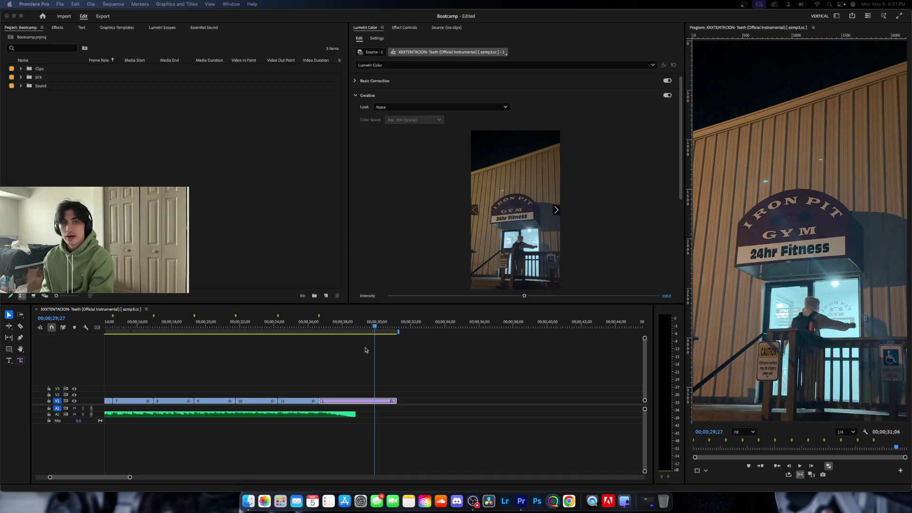
- Move the playhead to the gym artwork clip at 00;00;03;00 and show its Lumetri Color controls and the Lumetri Scopes
click(403, 27)
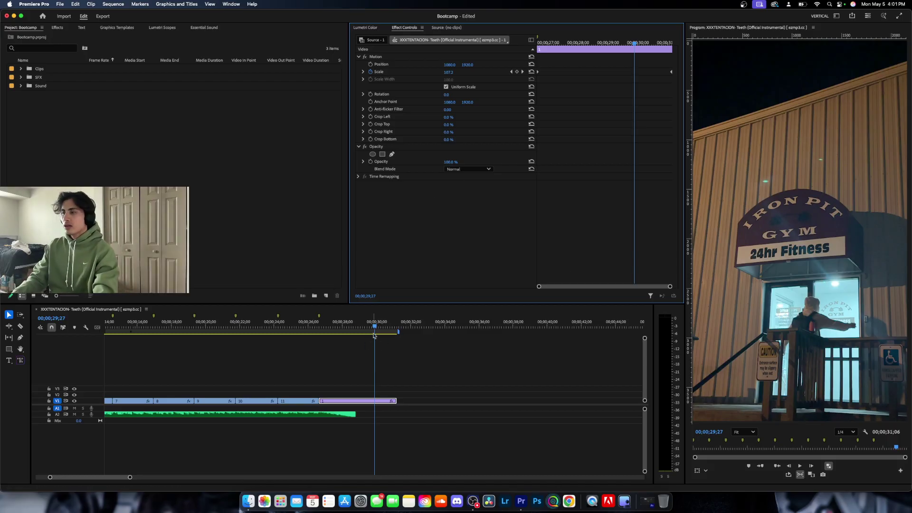
drag(374, 336, 159, 361)
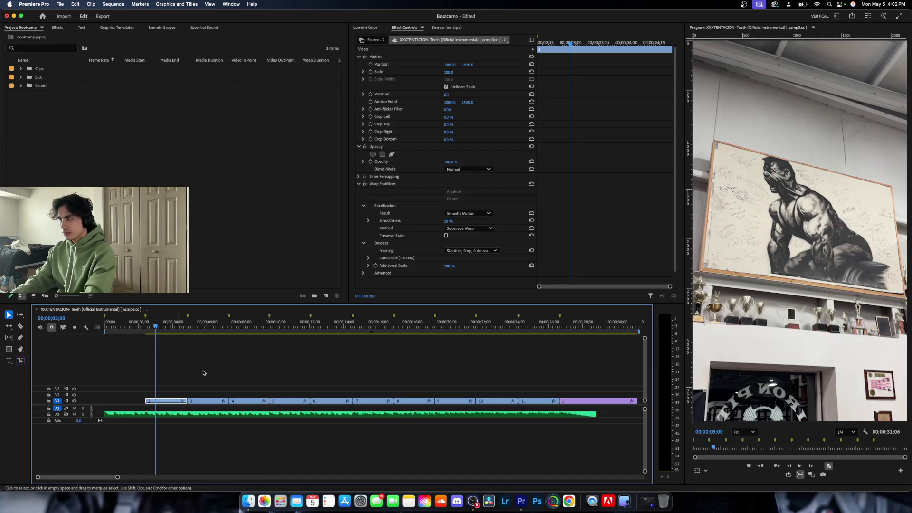
click(373, 27)
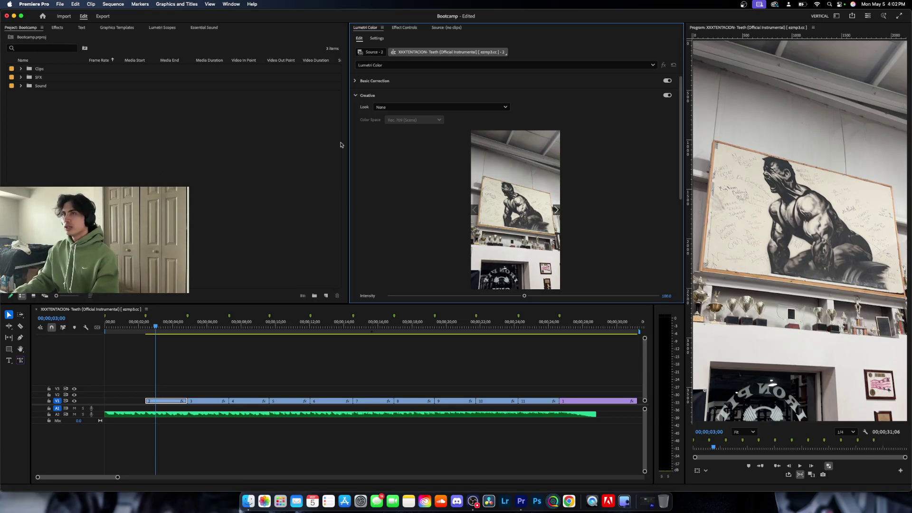
click(169, 29)
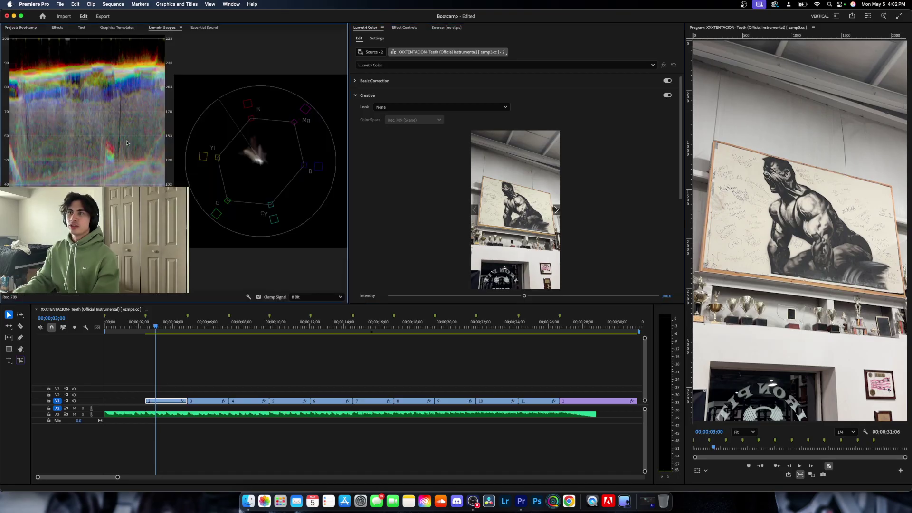
right_click(88, 164)
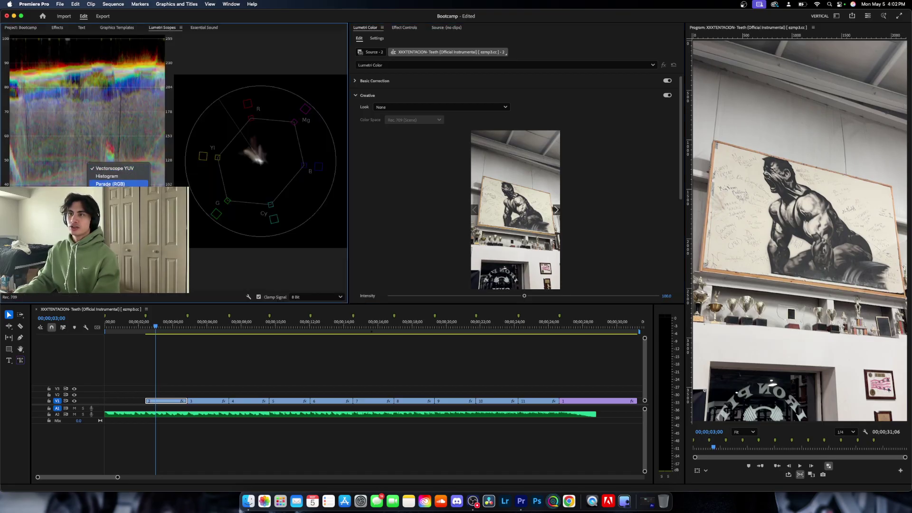
click(267, 265)
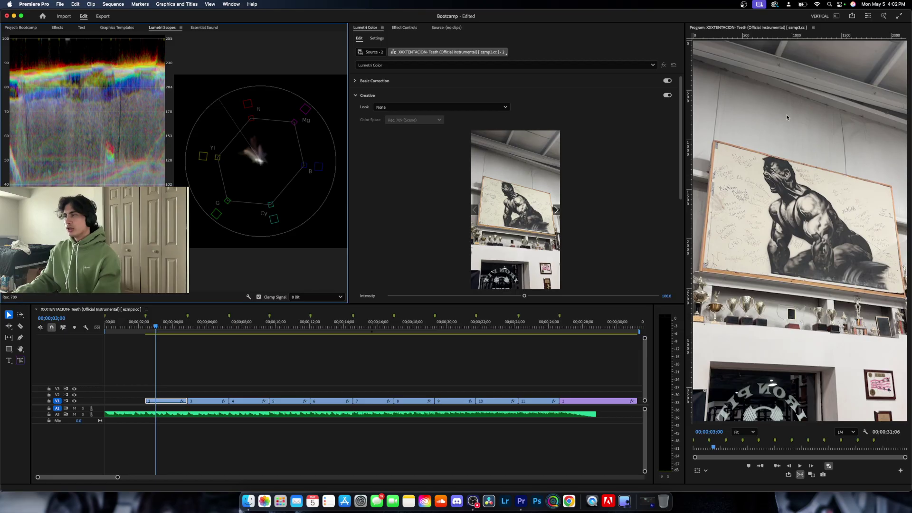
- Compare the scopes for clips 3 to 5, then return the playhead to the gym artwork clip at 00;00;03;15
click(220, 332)
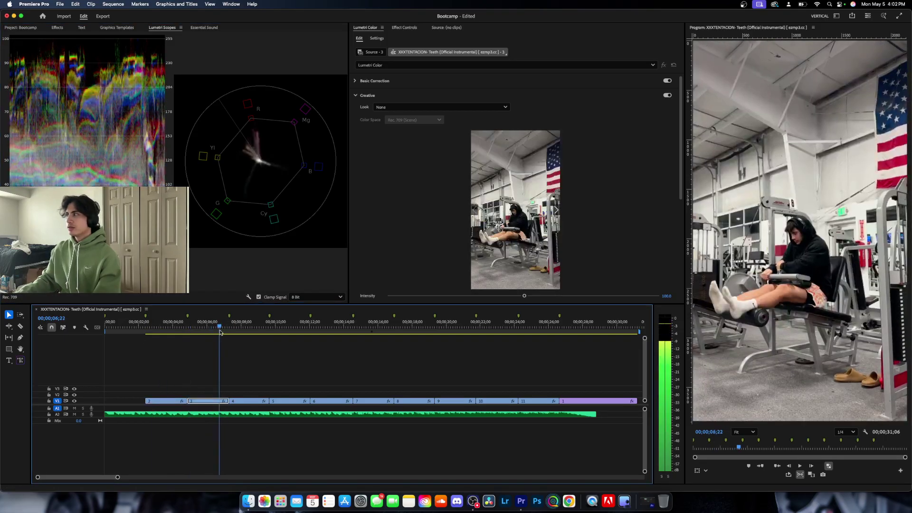
key(Down)
key(Down)
key(Down)
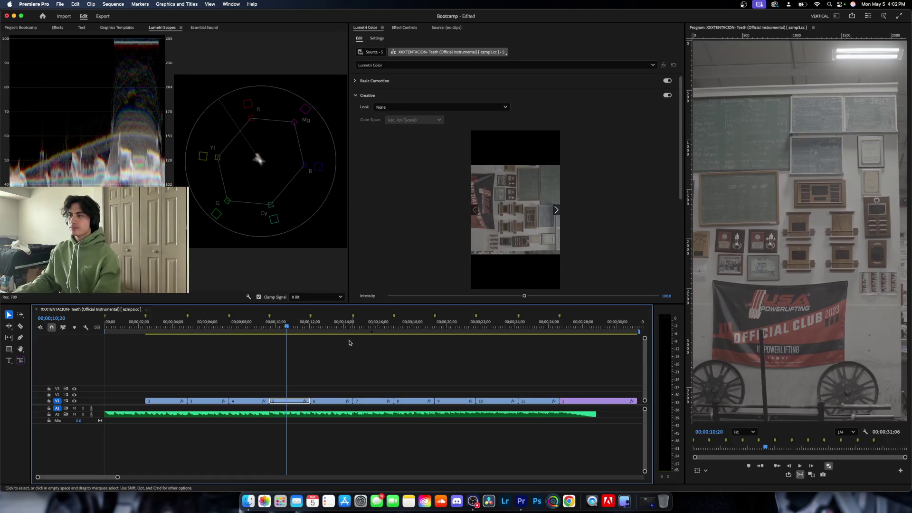
click(217, 331)
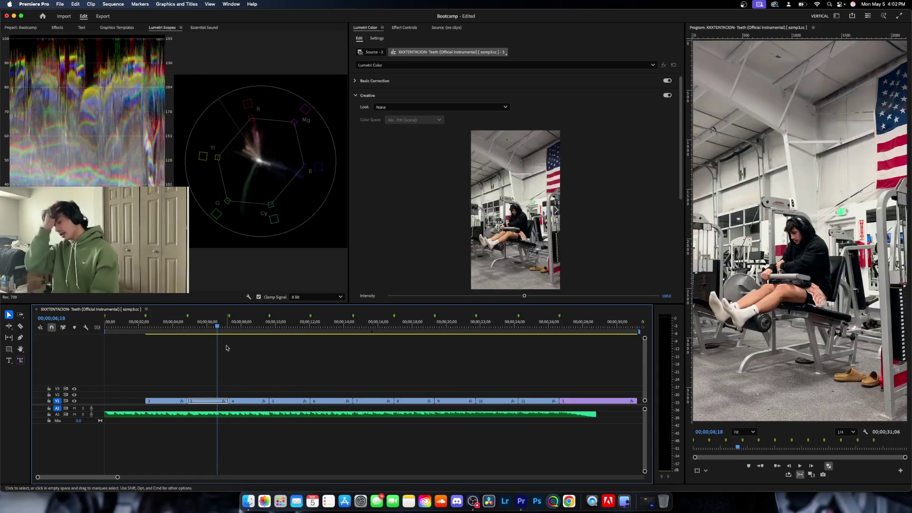
click(174, 324)
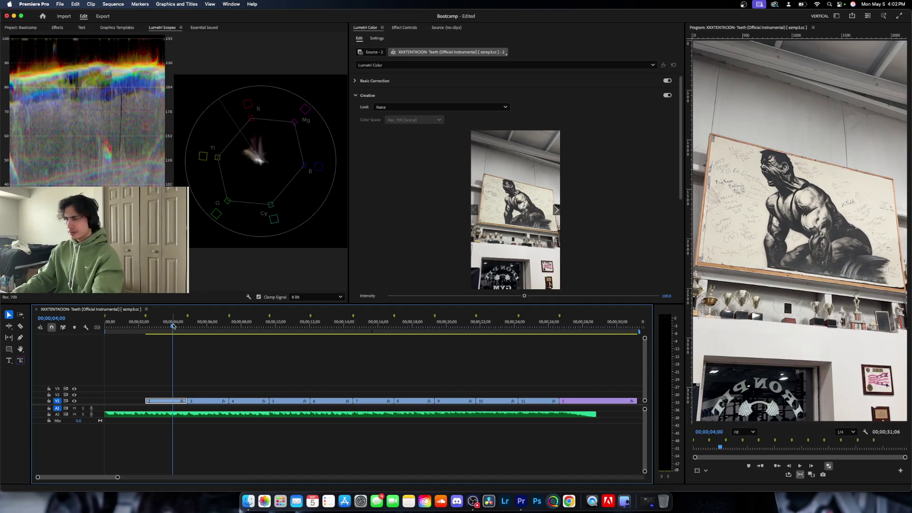
drag(173, 327, 165, 332)
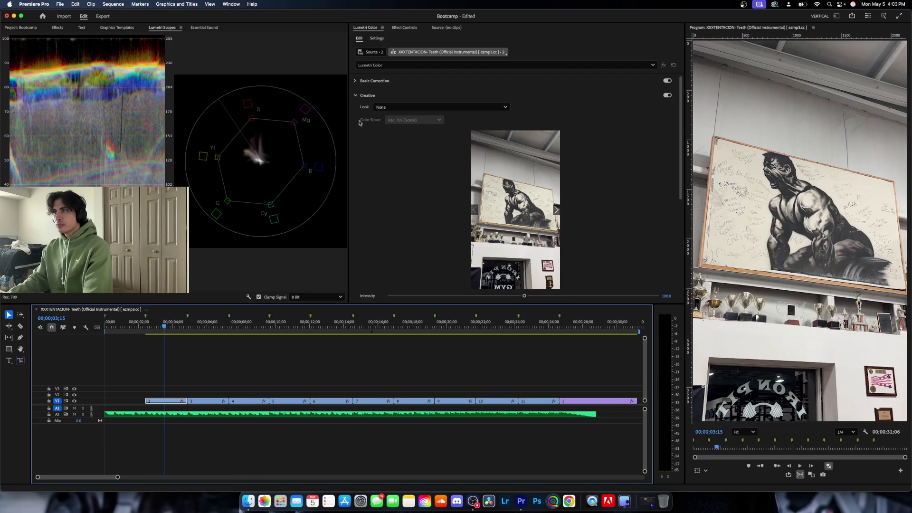
- Expand Basic Correction and sample the artwork clip's white balance from the white wall below the trophies
click(357, 97)
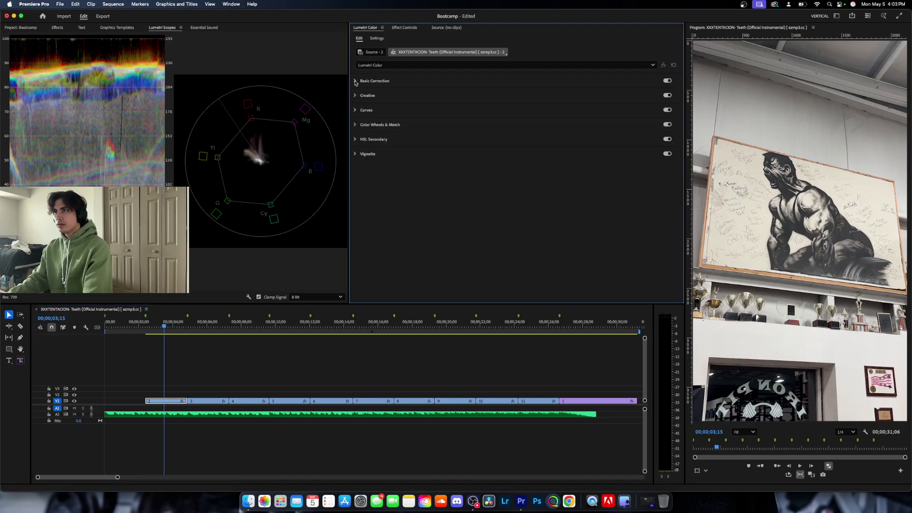
click(360, 81)
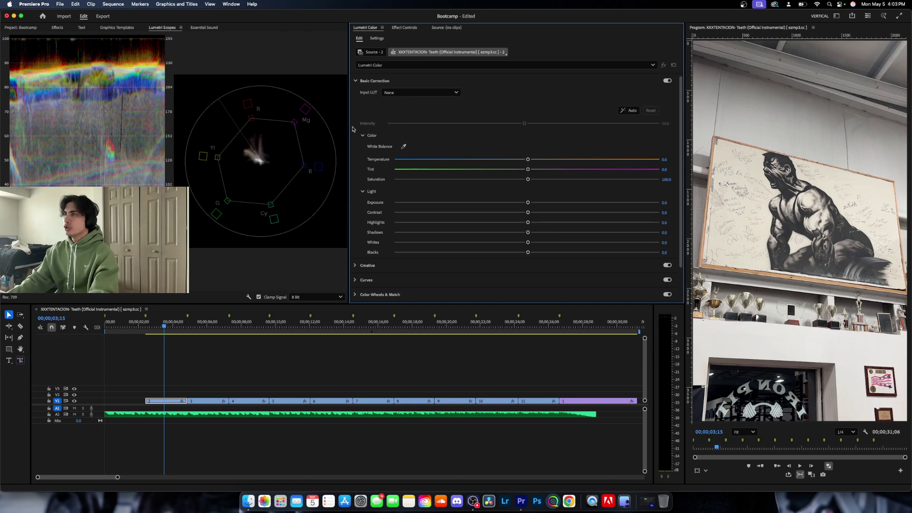
click(404, 147)
click(725, 335)
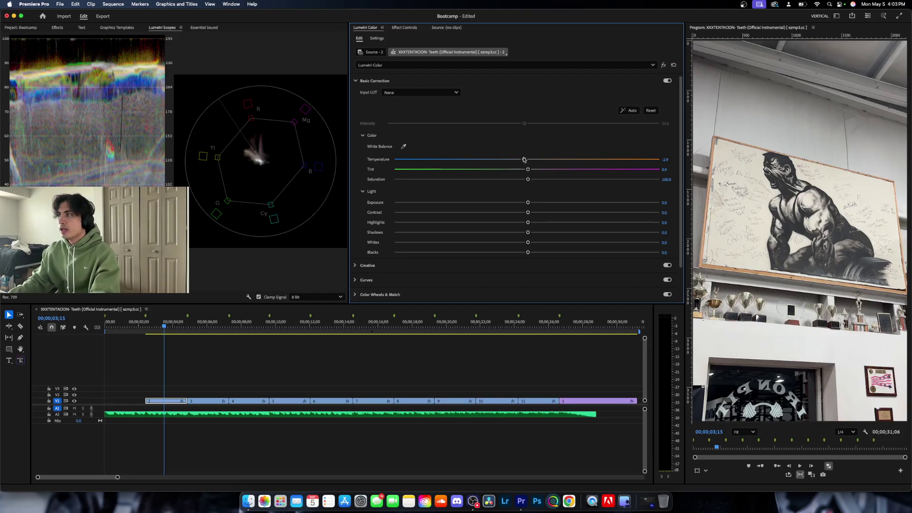
- Try cooler and warmer white balance temperatures on the artwork clip
drag(524, 160, 502, 159)
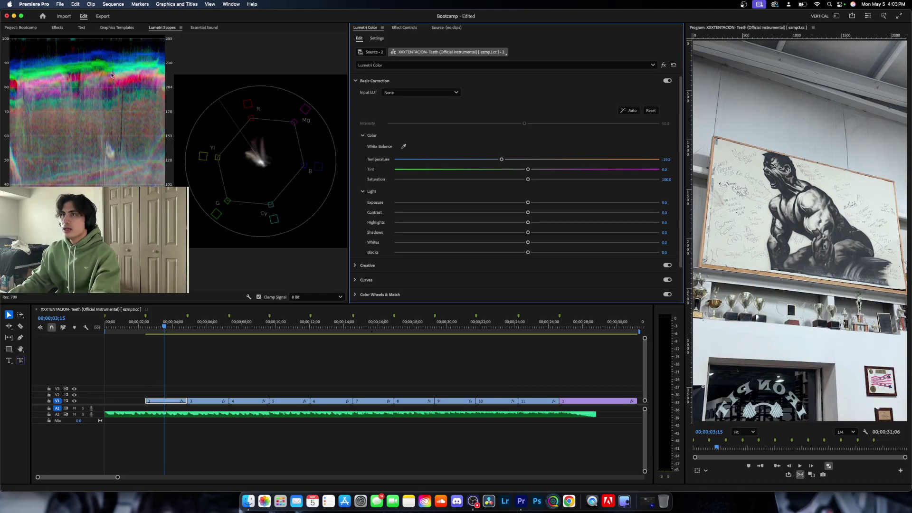
drag(501, 160, 562, 160)
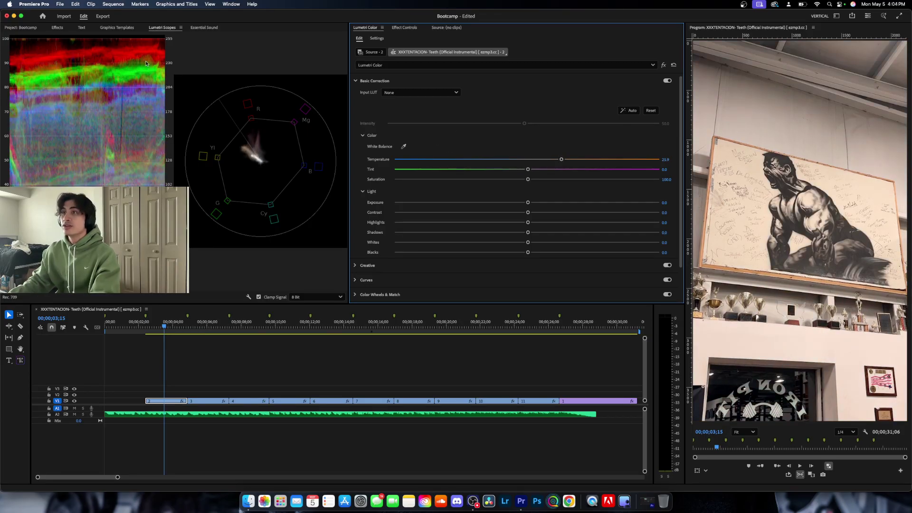
drag(562, 159, 520, 160)
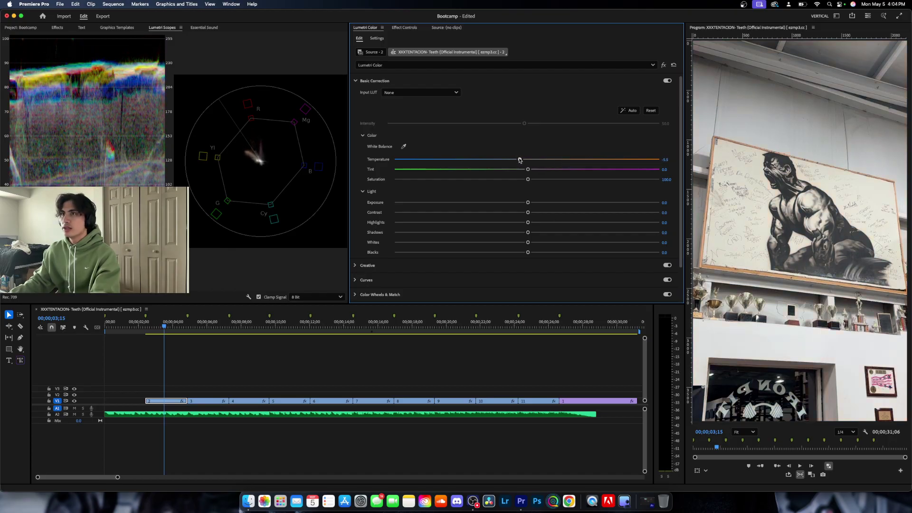
- Resample the artwork clip's white balance from the white wall under the trophy shelf
click(404, 146)
click(757, 332)
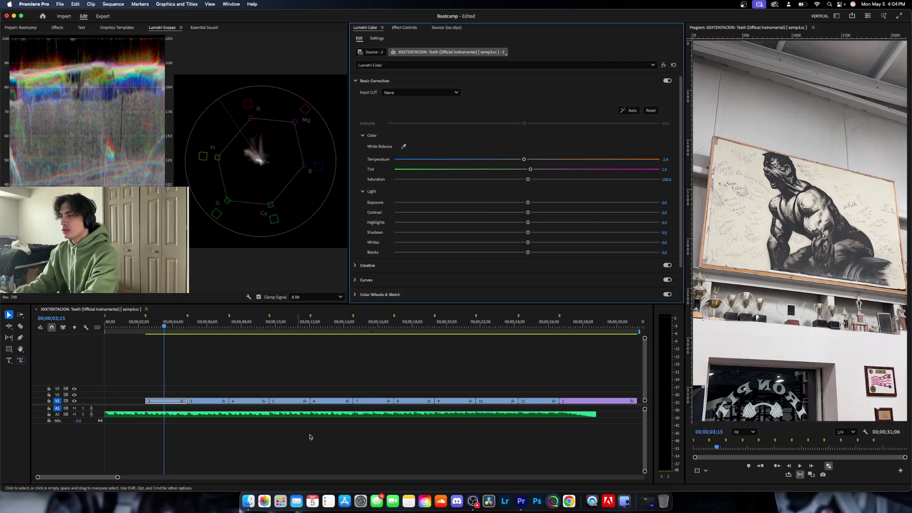
- Set the artwork clip's light values to contrast 5.5, highlights -59.7, shadows -100 and blacks 1
mouse_move(528, 213)
mouse_down()
mouse_move(555, 213)
mouse_move(534, 212)
mouse_up()
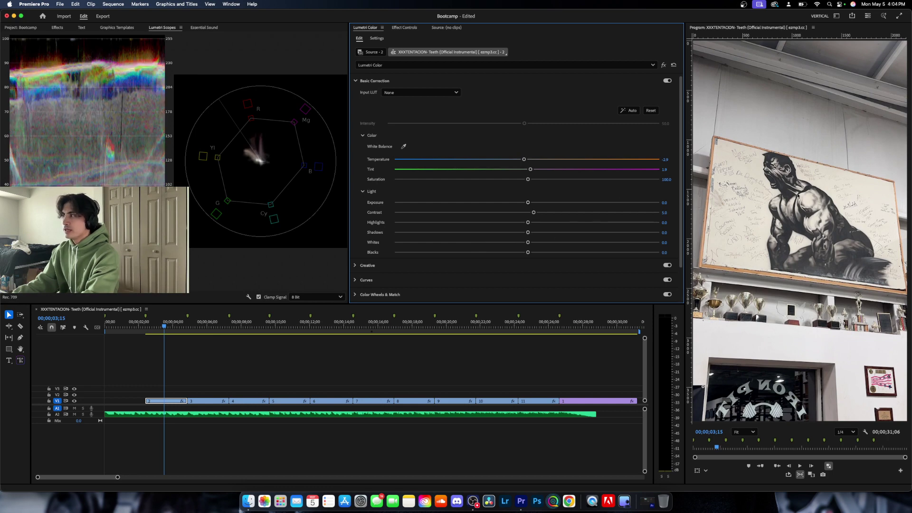
drag(528, 232, 318, 241)
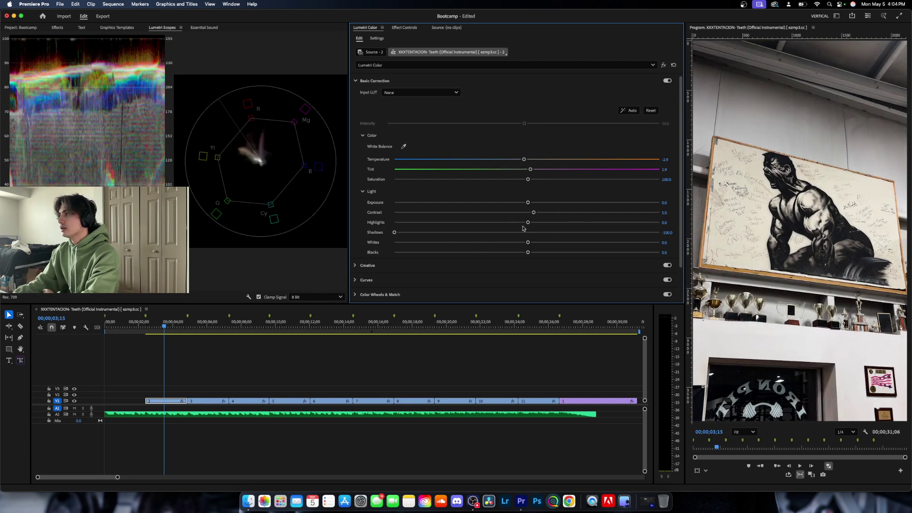
drag(528, 223, 448, 227)
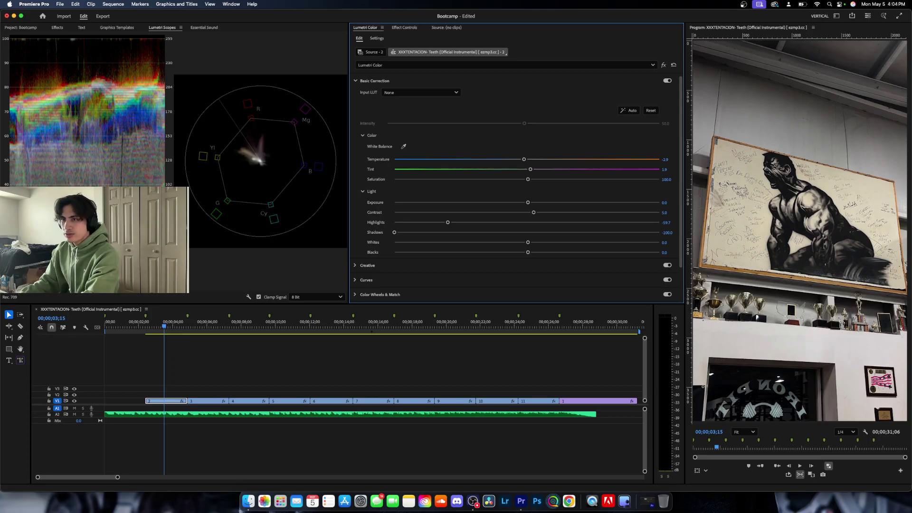
click(668, 253)
text(1)
key(Return)
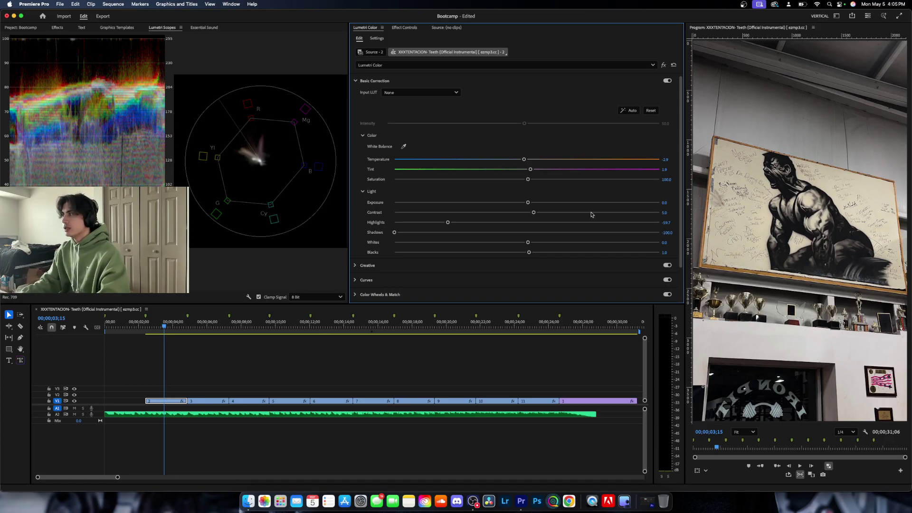
mouse_move(533, 213)
mouse_down()
mouse_move(651, 211)
mouse_move(546, 214)
mouse_up()
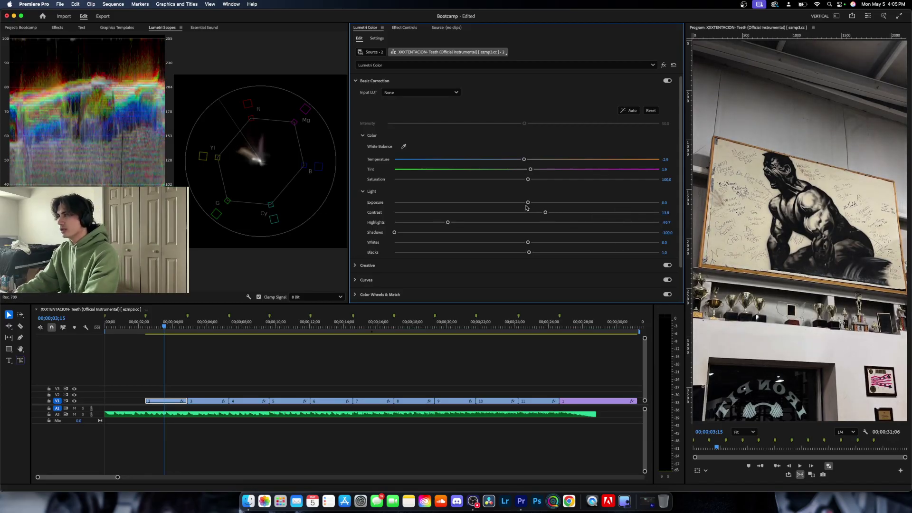
drag(545, 213, 535, 212)
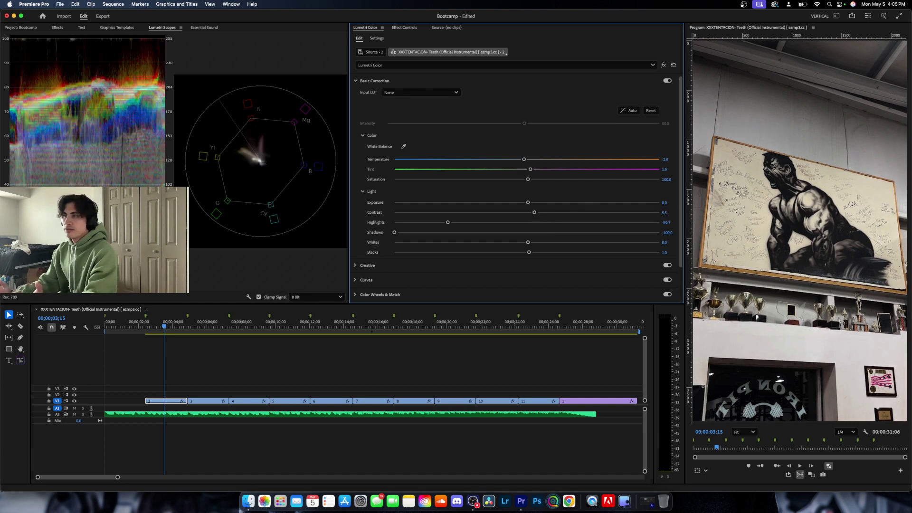
- Go to clip 5 with the powerlifting banner and apply the 1. SLog2SGumut_To_LC-709TypeA_ input LUT
key(Down)
key(Down)
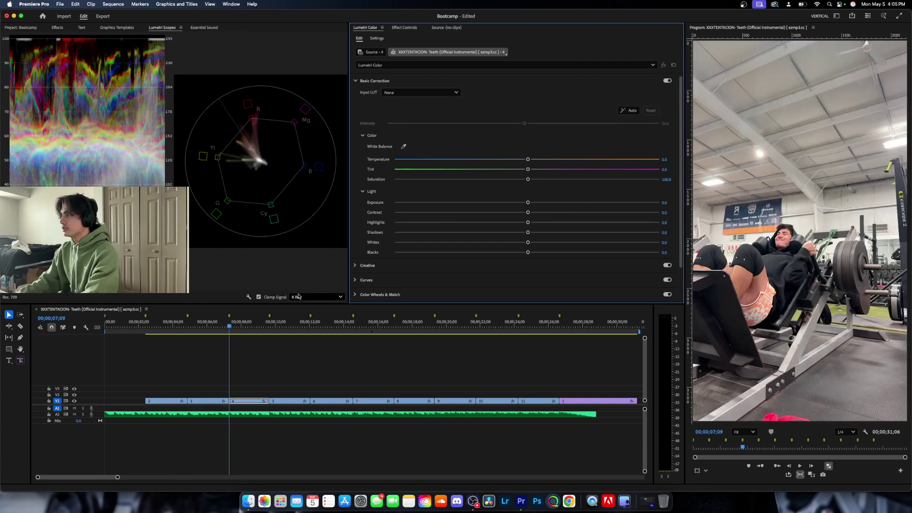
key(Down)
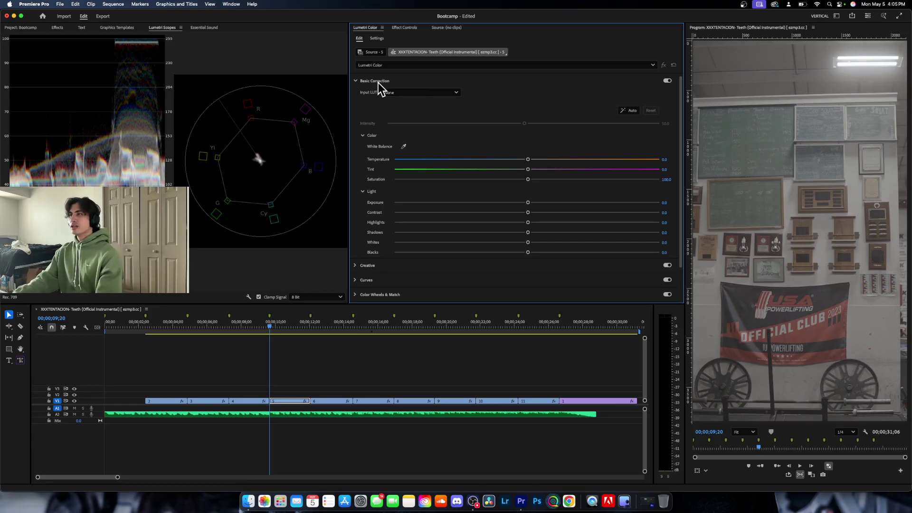
click(399, 93)
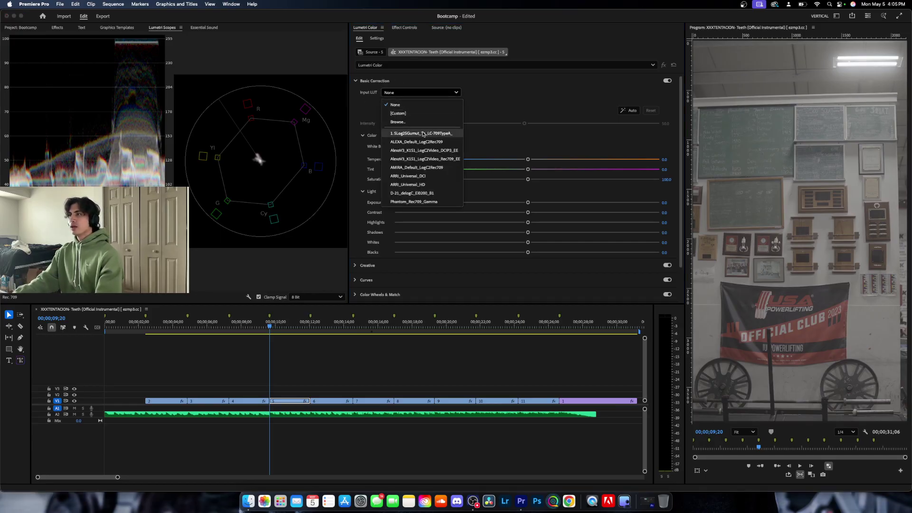
click(523, 101)
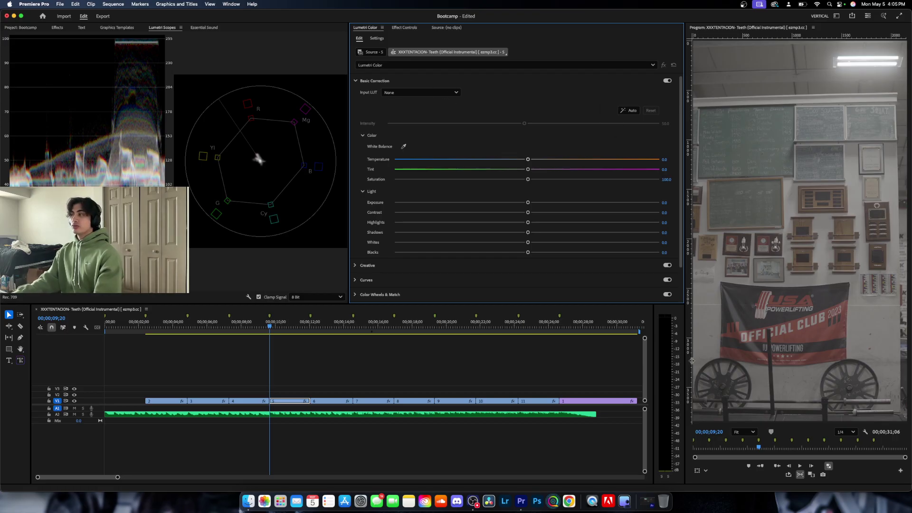
click(424, 95)
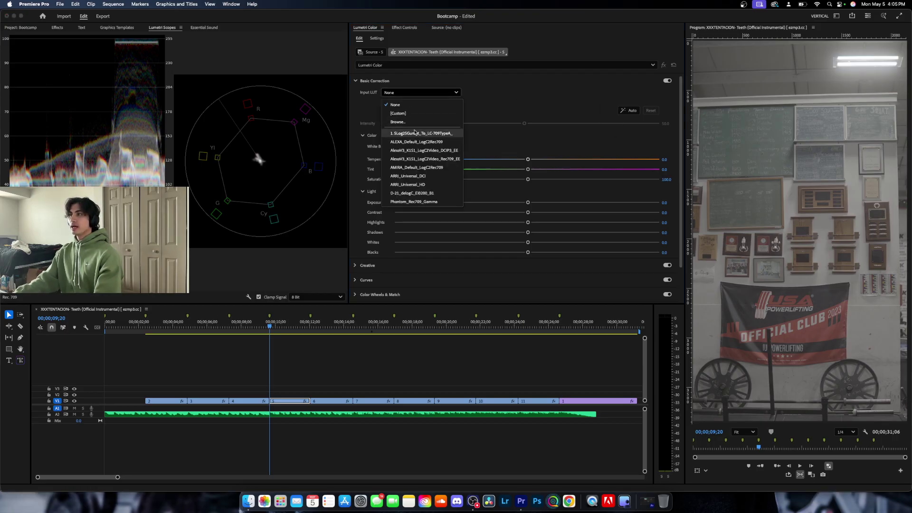
click(415, 133)
click(438, 93)
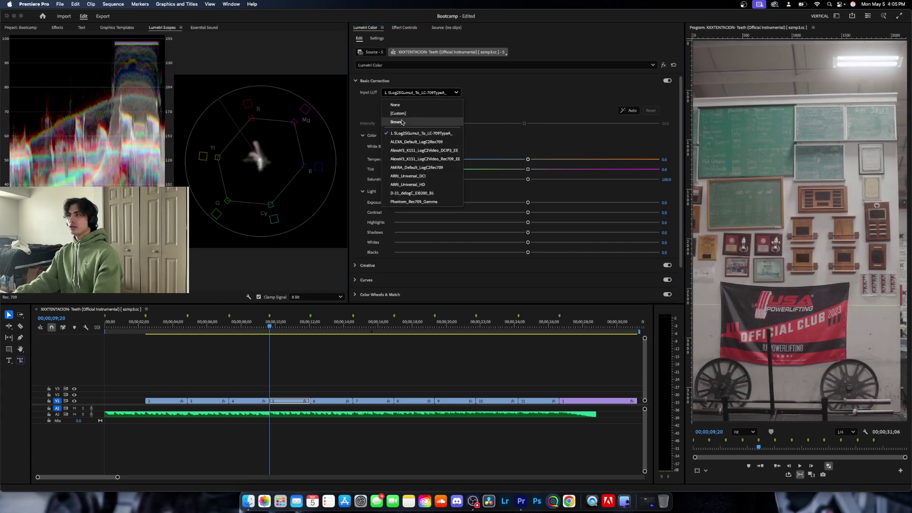
key(Return)
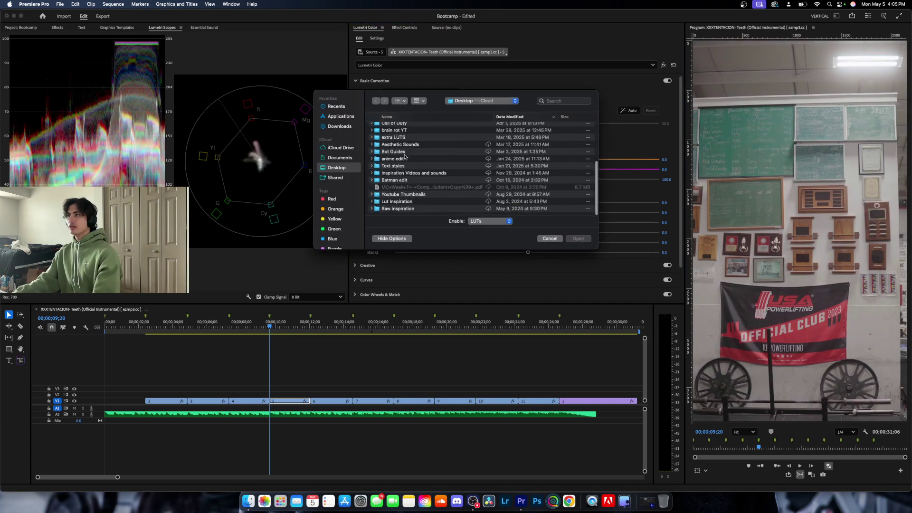
click(552, 239)
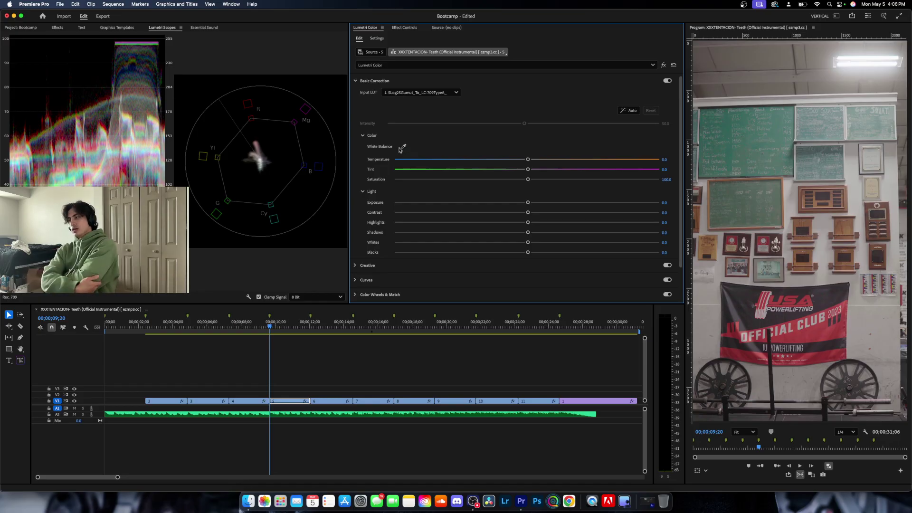
- Sample clip 5's white balance from the wall beside the banner, then bring its temperature and tint back close to zero
click(403, 147)
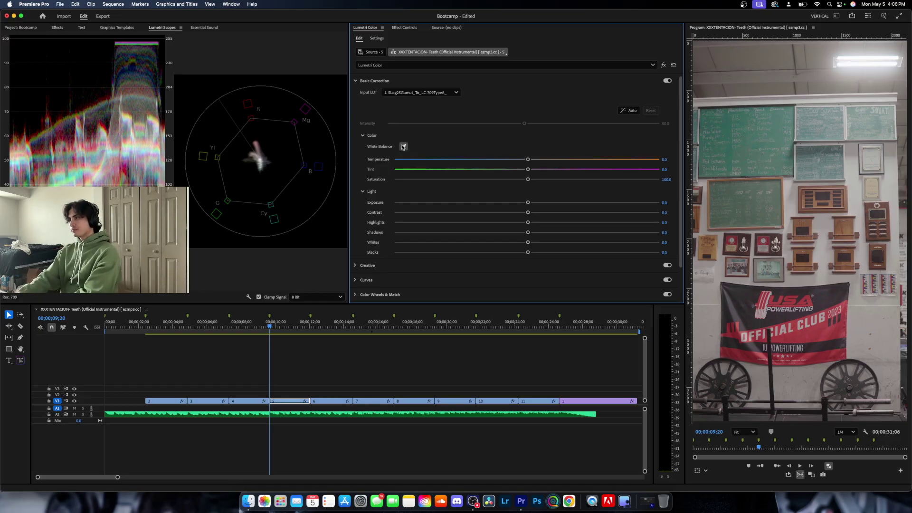
click(859, 283)
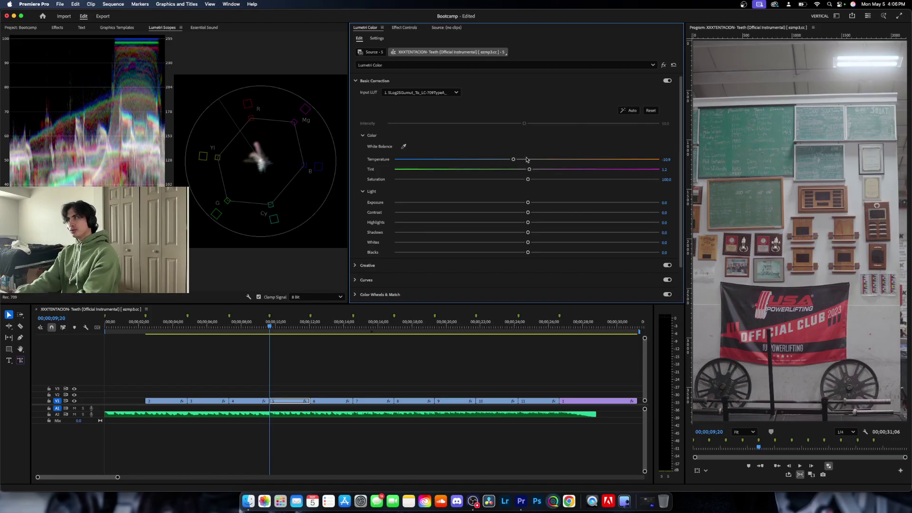
mouse_move(514, 159)
mouse_down()
mouse_move(532, 170)
mouse_move(527, 160)
mouse_move(526, 171)
mouse_up()
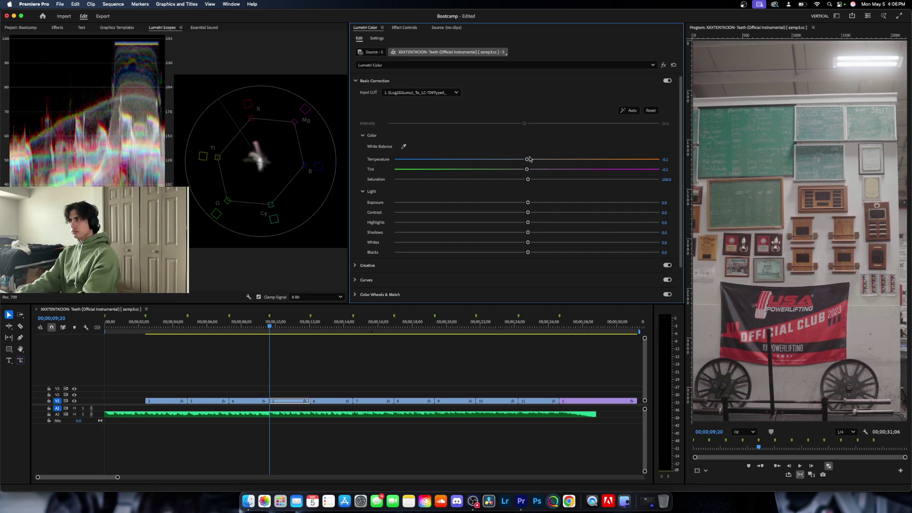
- Fine-tune clip 5 with temperature -2.6, contrast 53.8 and shadows -59.5
drag(527, 159, 524, 161)
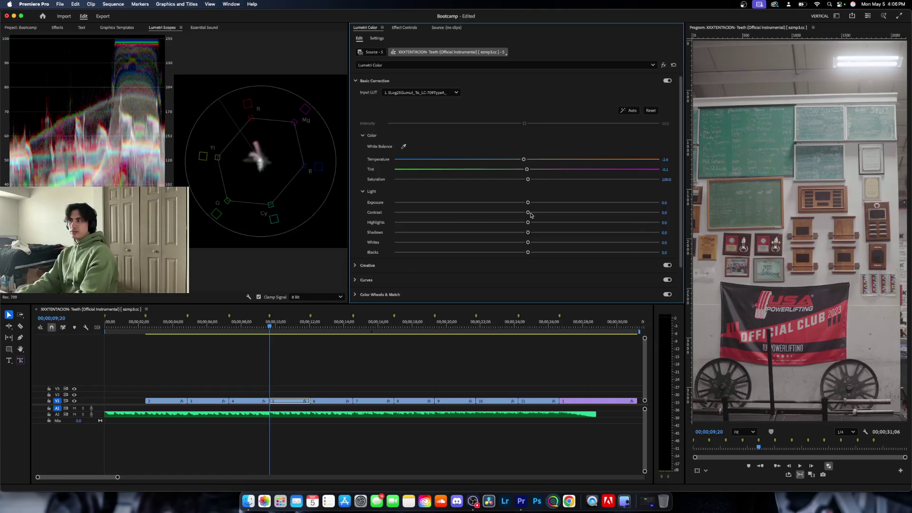
drag(528, 213, 598, 212)
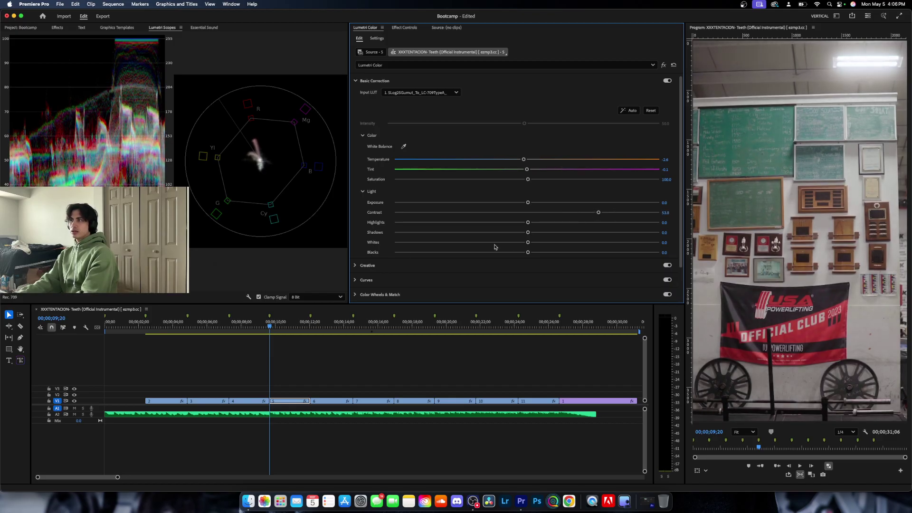
drag(527, 233, 445, 235)
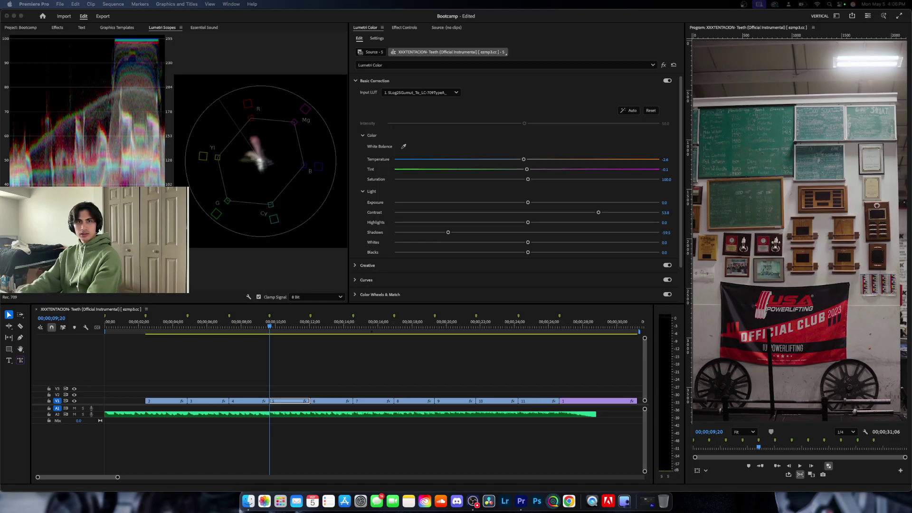
- Switch to OBS, move the Video Capture Device 2 source to the lower-left corner of the Horizontal scene, and minimize OBS
key(super+Tab)
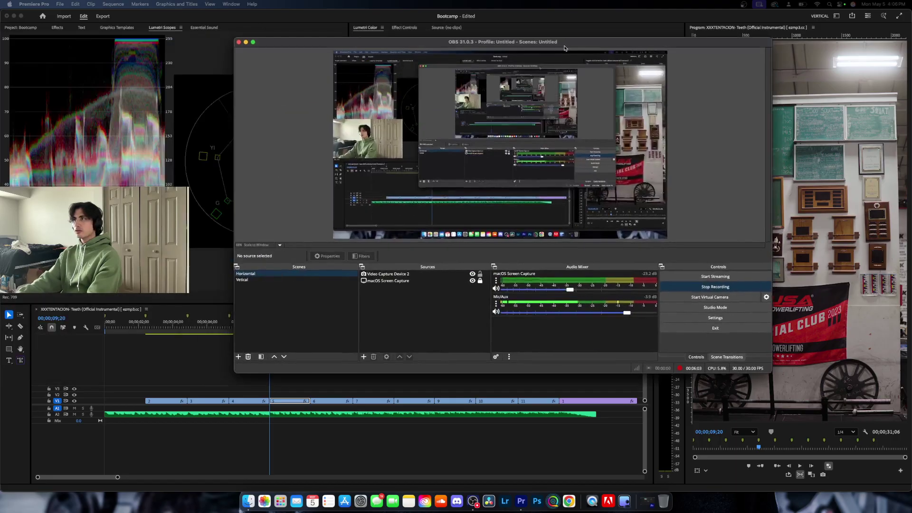
click(400, 276)
drag(385, 132, 384, 169)
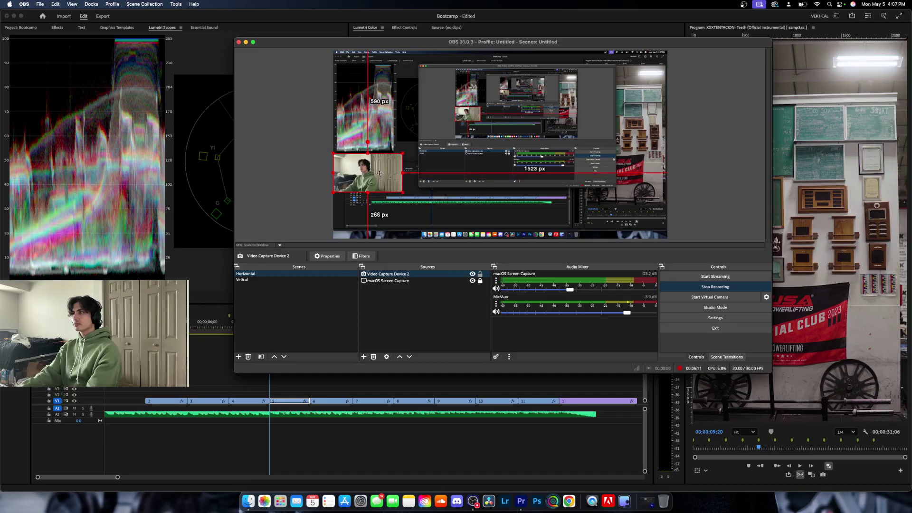
drag(380, 178, 378, 177)
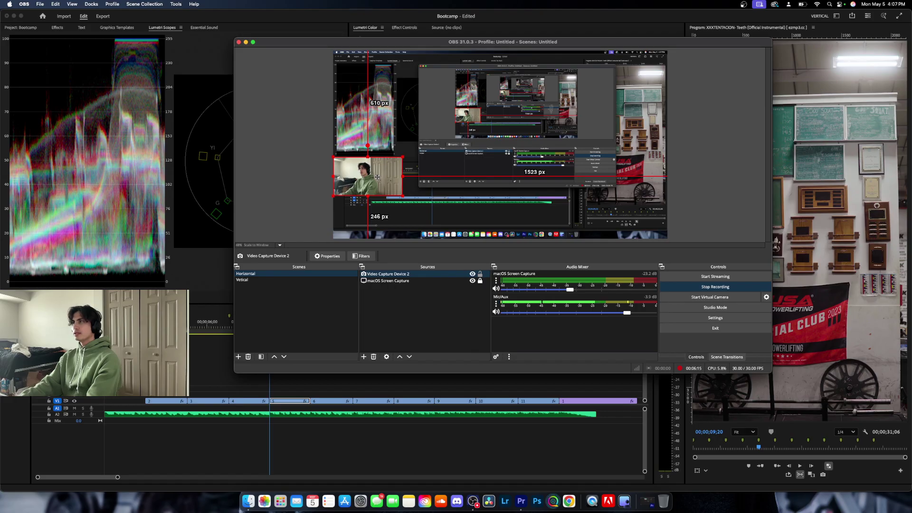
drag(377, 176, 386, 213)
key(super+m)
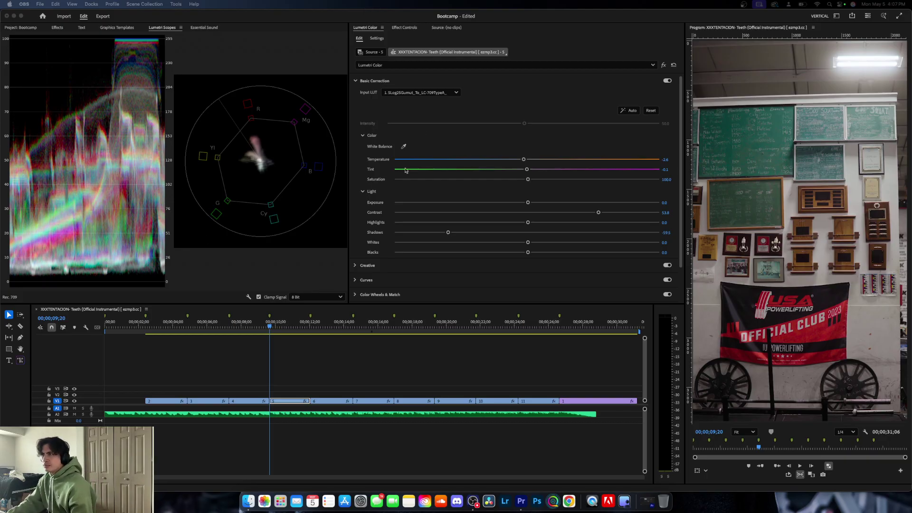
- Set clip 5's highlights to 7.9 and collapse the Basic Correction section
click(585, 224)
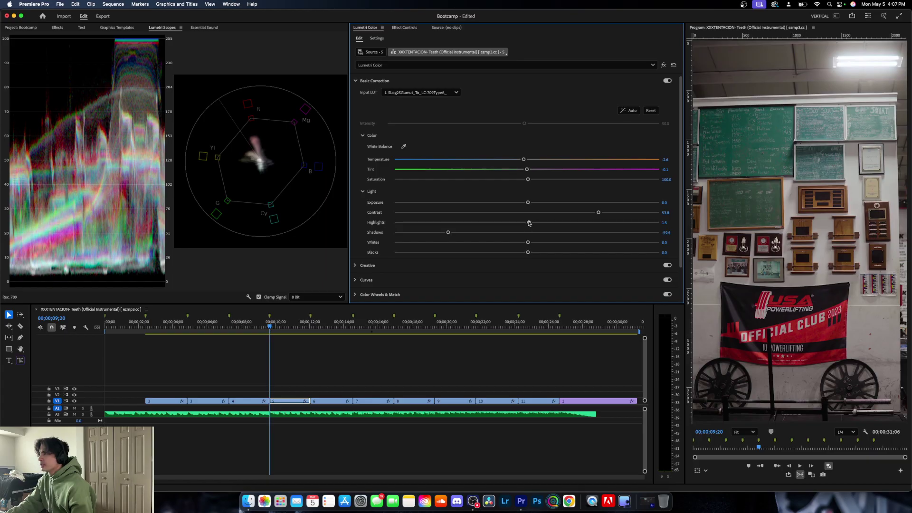
mouse_move(529, 224)
mouse_down()
mouse_move(501, 223)
mouse_move(588, 218)
mouse_move(507, 228)
mouse_move(554, 228)
mouse_move(535, 228)
mouse_up()
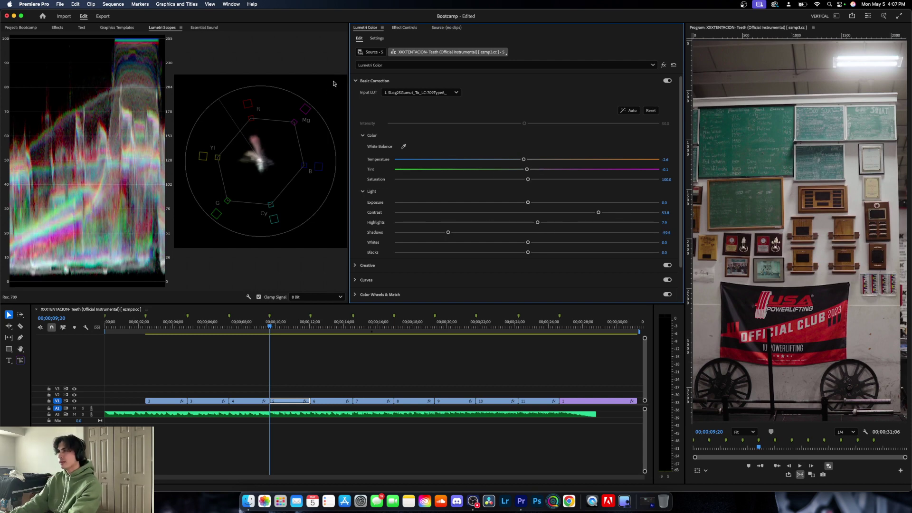
click(364, 81)
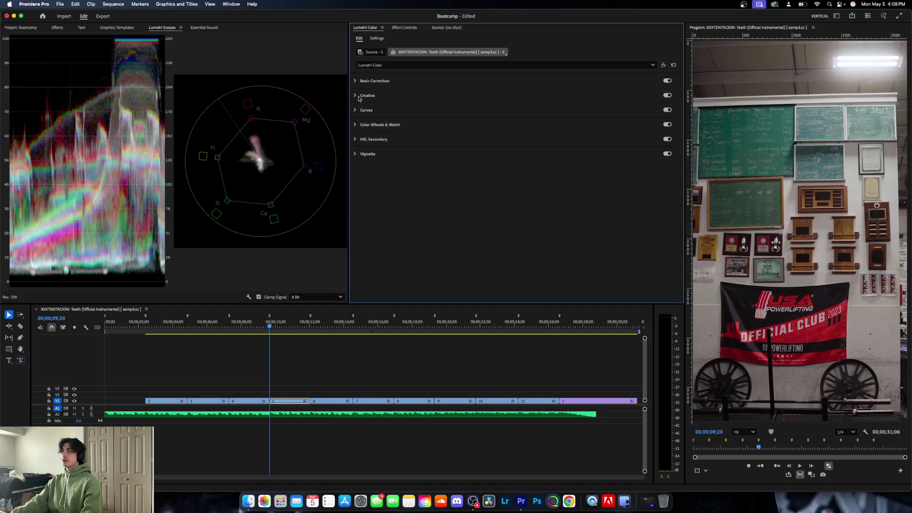
- Apply the Criekki Blue creative look to clip 5 with the powerlifting banner
click(359, 97)
click(394, 111)
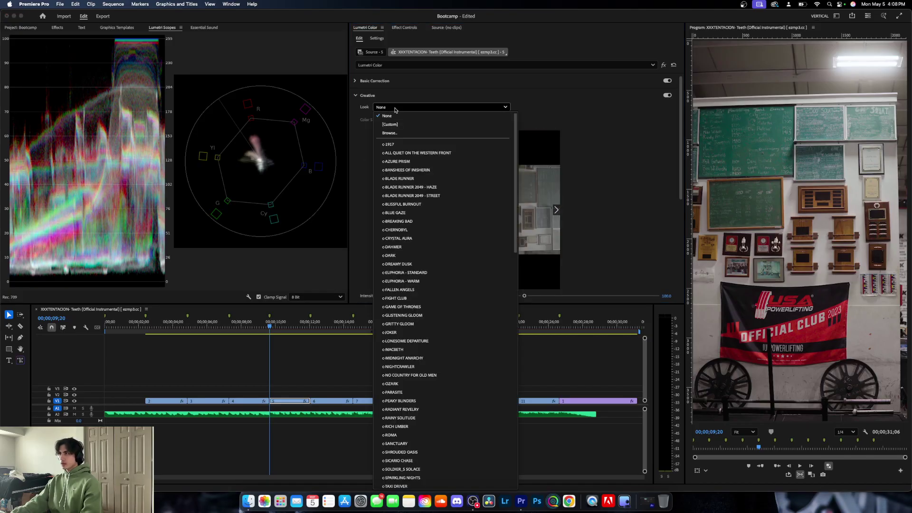
click(426, 97)
click(362, 98)
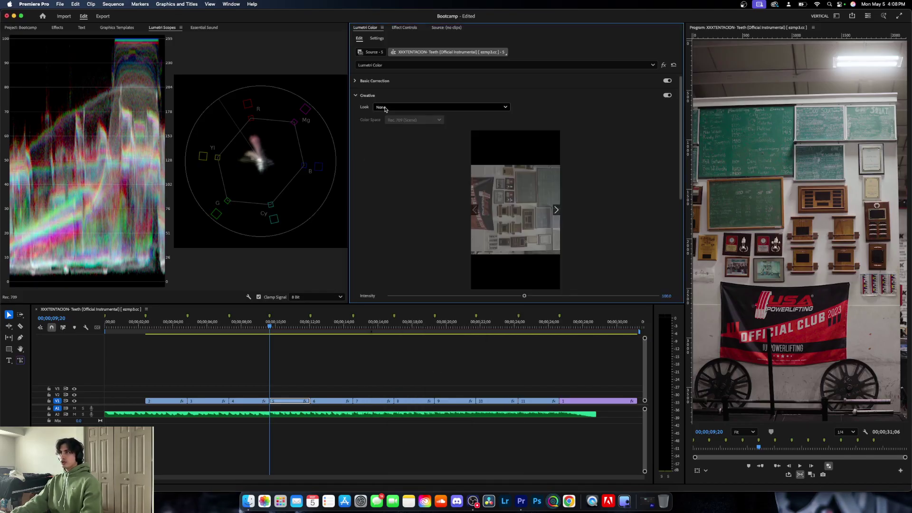
click(386, 108)
scroll(412, 285, down, 10)
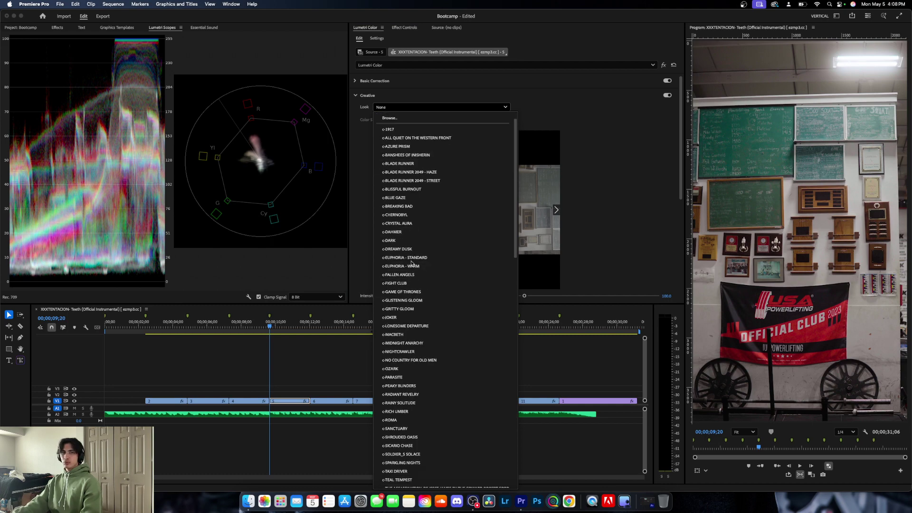
scroll(422, 431, up, 10)
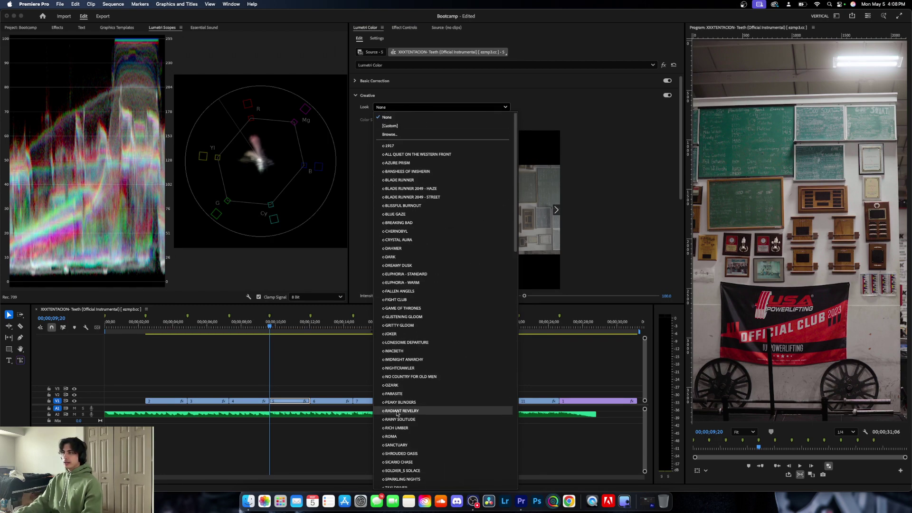
scroll(425, 437, down, 5)
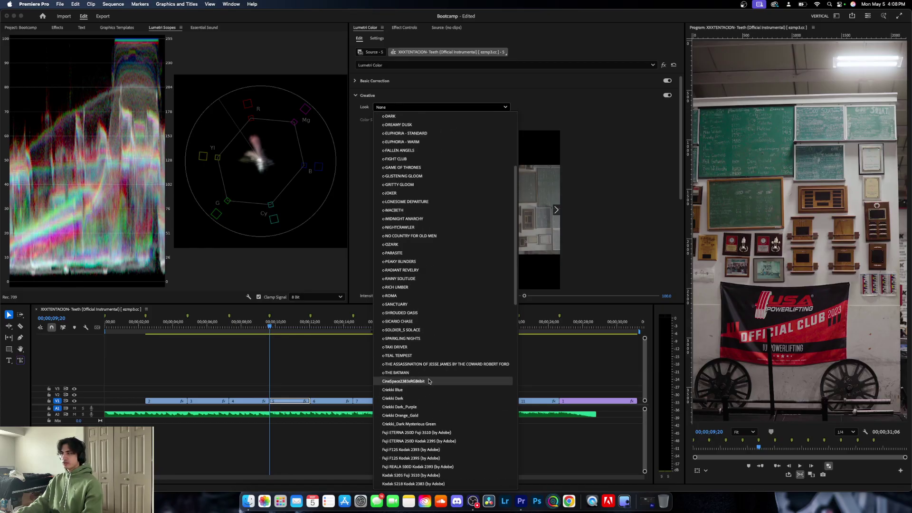
scroll(423, 238, up, 5)
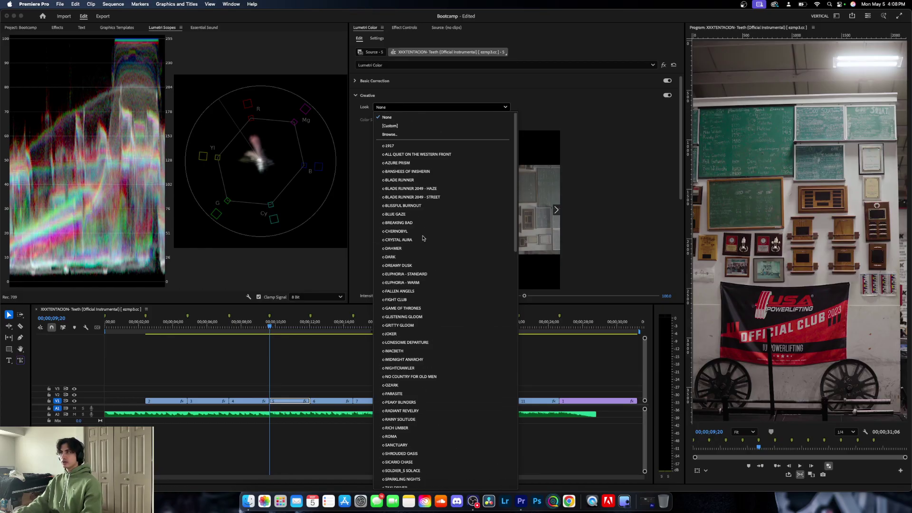
scroll(430, 309, down, 5)
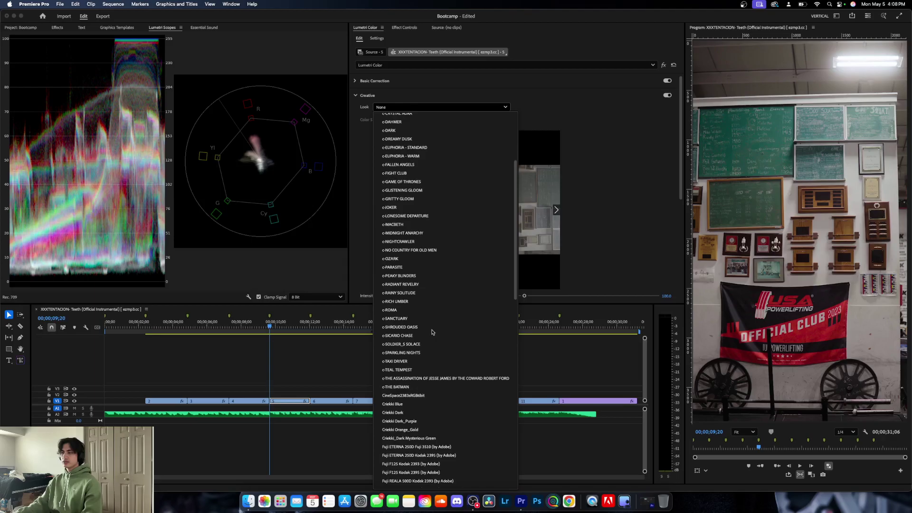
click(398, 406)
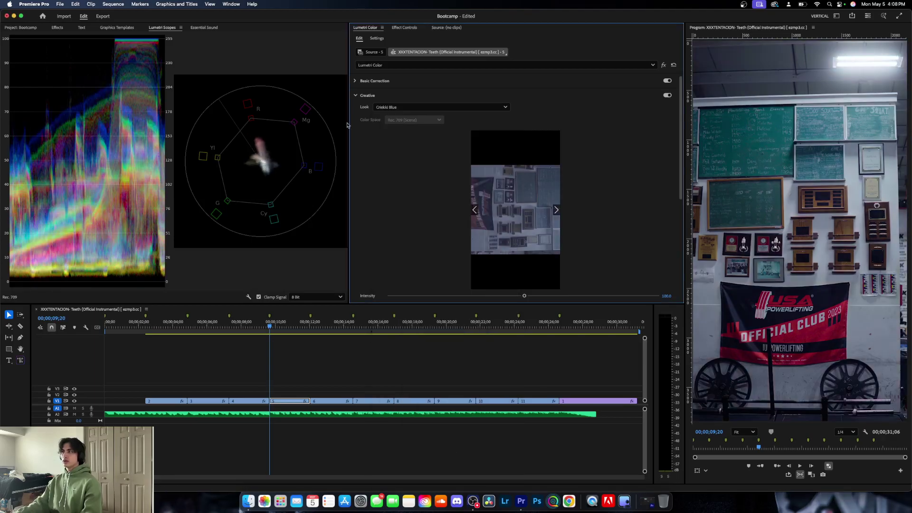
- Try clip 5's look at maximum intensity with boosted sharpen, vibrance and saturation, resetting those three adjustments
scroll(394, 206, down, 5)
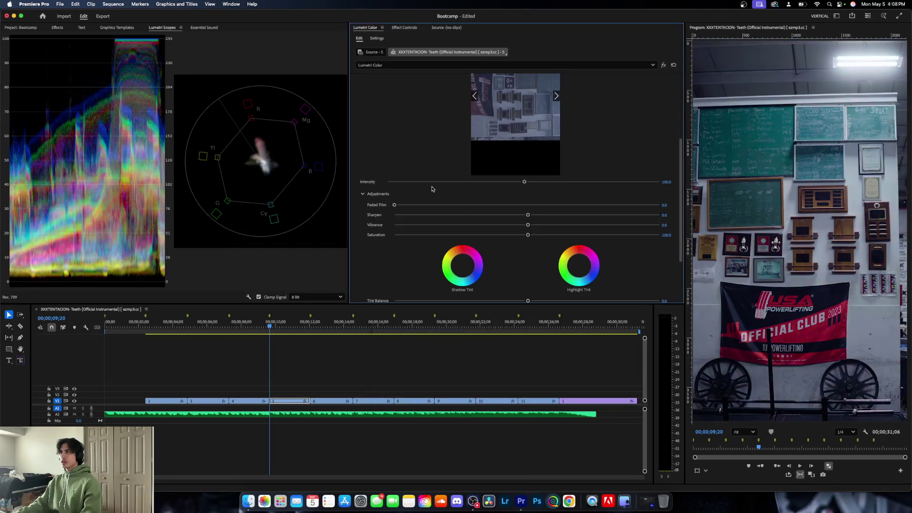
scroll(433, 188, up, 5)
scroll(427, 180, down, 3)
drag(524, 217, 666, 219)
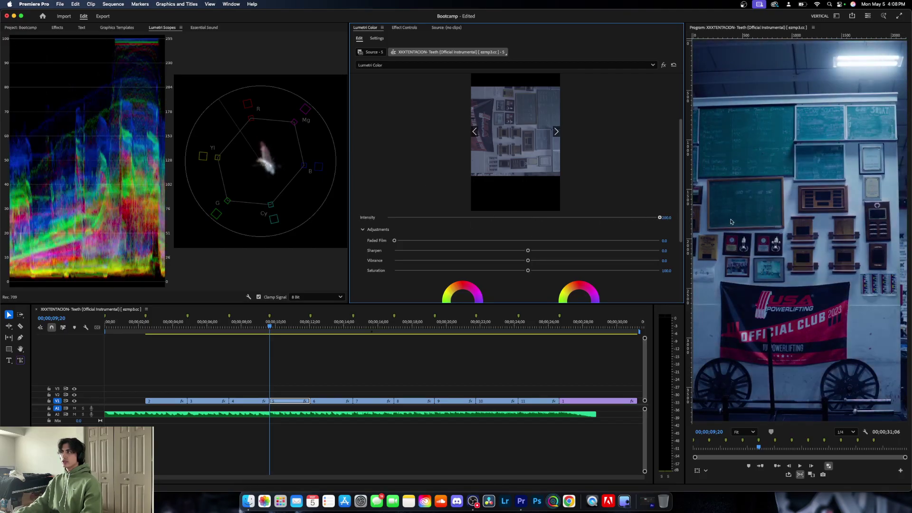
drag(528, 250, 664, 258)
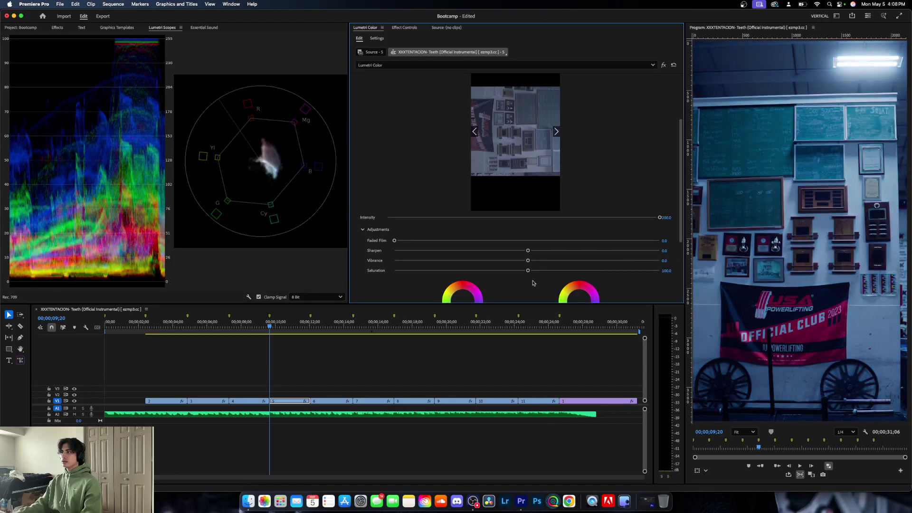
drag(527, 260, 667, 271)
double_click(660, 271)
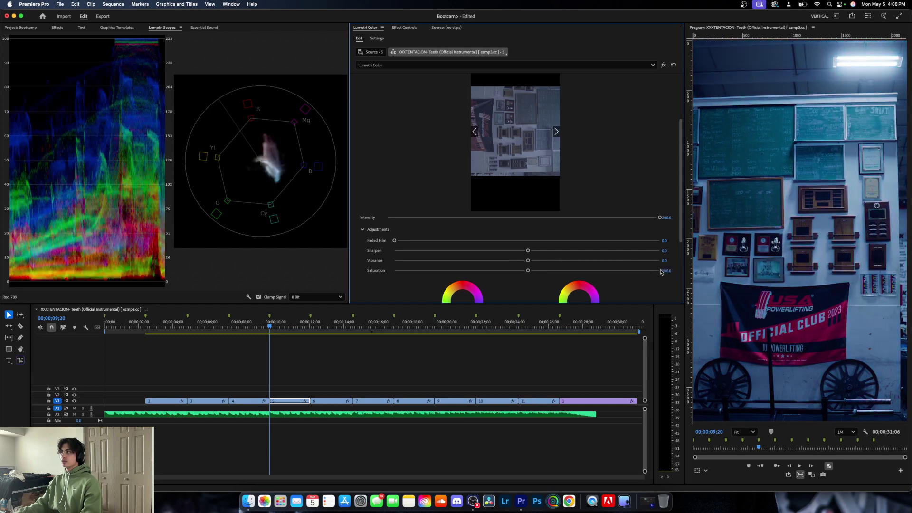
- Set the intensity of clip 5's look to about 163 and its sharpen to 4.4
drag(659, 217, 607, 178)
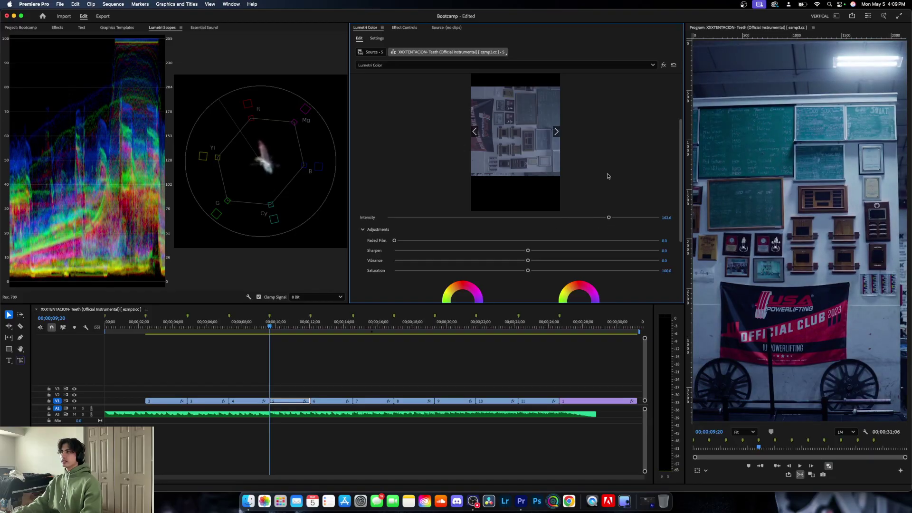
scroll(594, 175, up, 1)
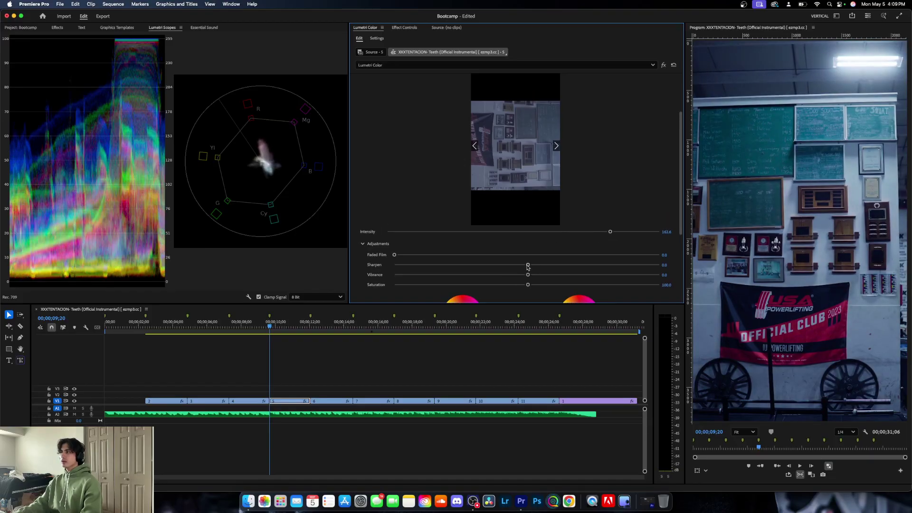
drag(527, 265, 533, 265)
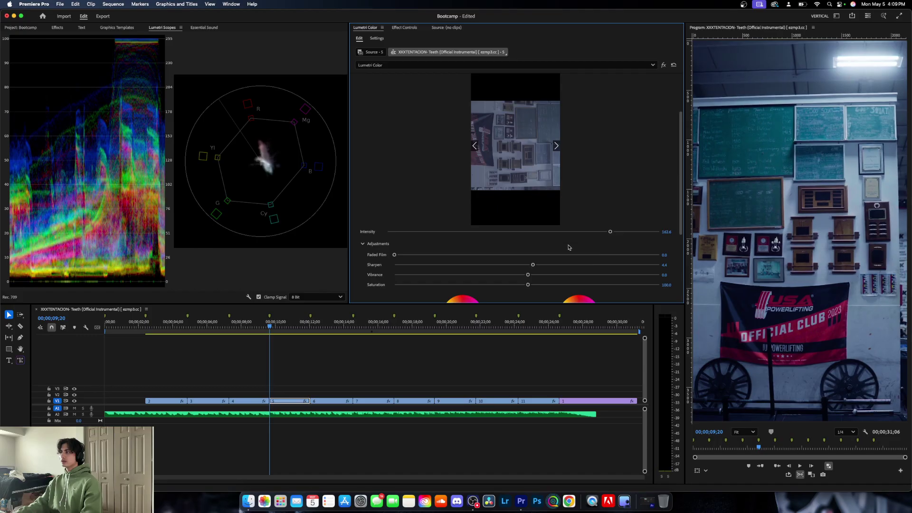
scroll(606, 189, up, 4)
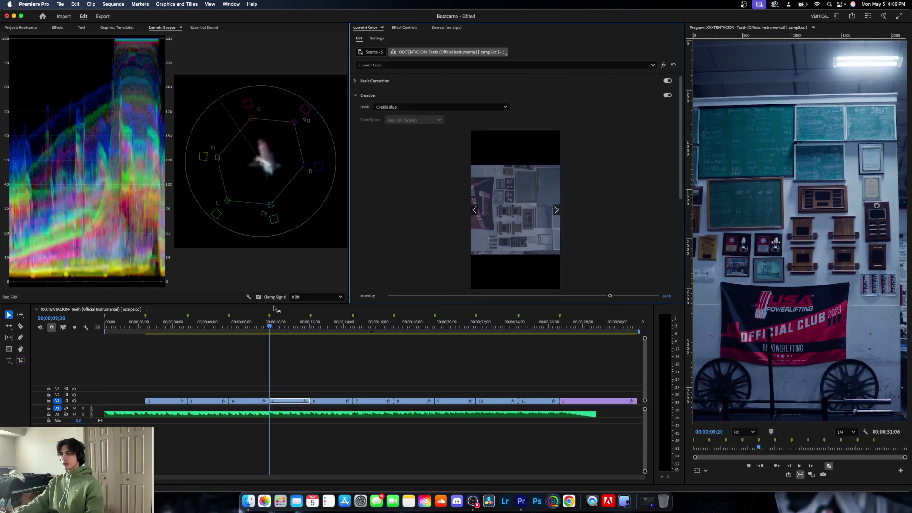
- Go to clip 3 with the seated athlete, then view Creative Cloud's storage and library sync status and close it
drag(268, 327, 224, 328)
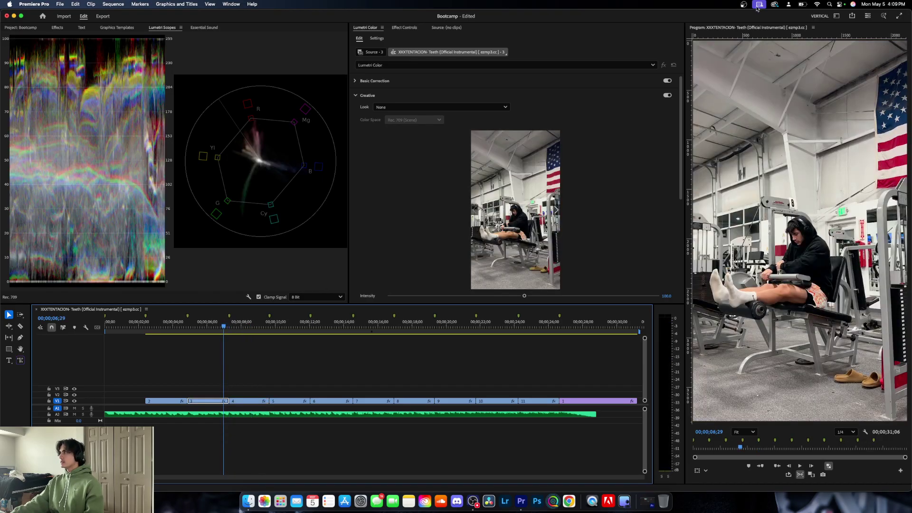
click(774, 6)
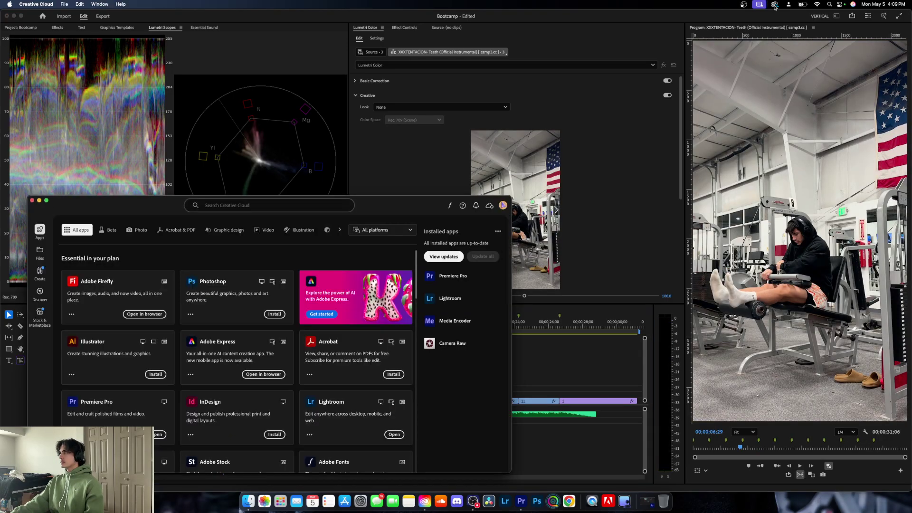
click(490, 205)
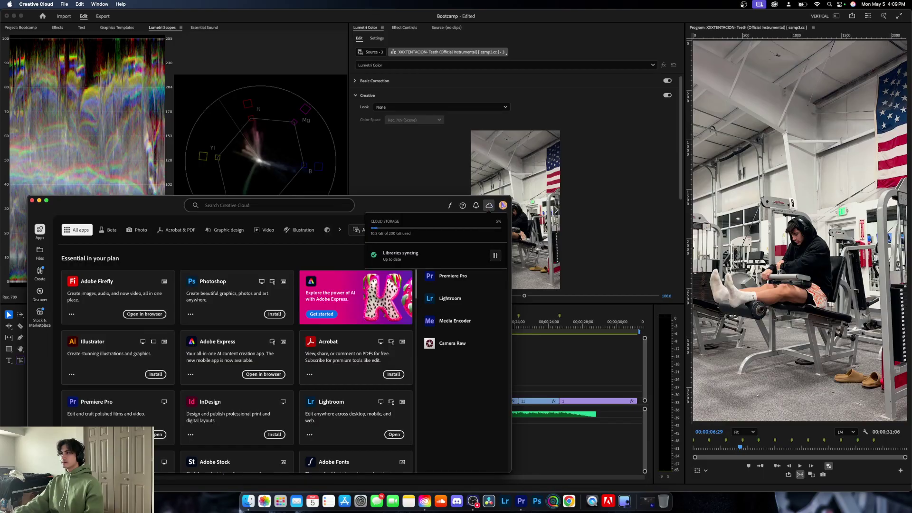
click(32, 201)
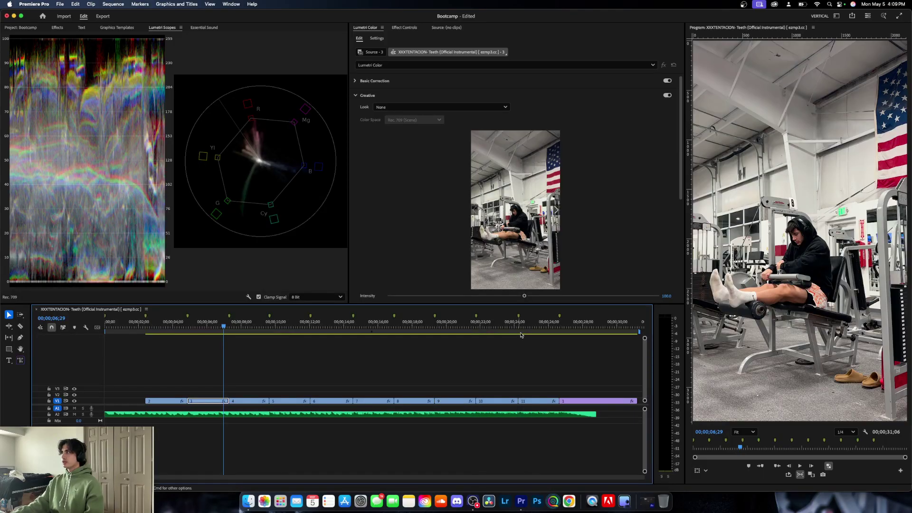
- Apply the Criekki Blue creative look to clip 2 with the framed artwork and raise its intensity to the maximum
click(168, 325)
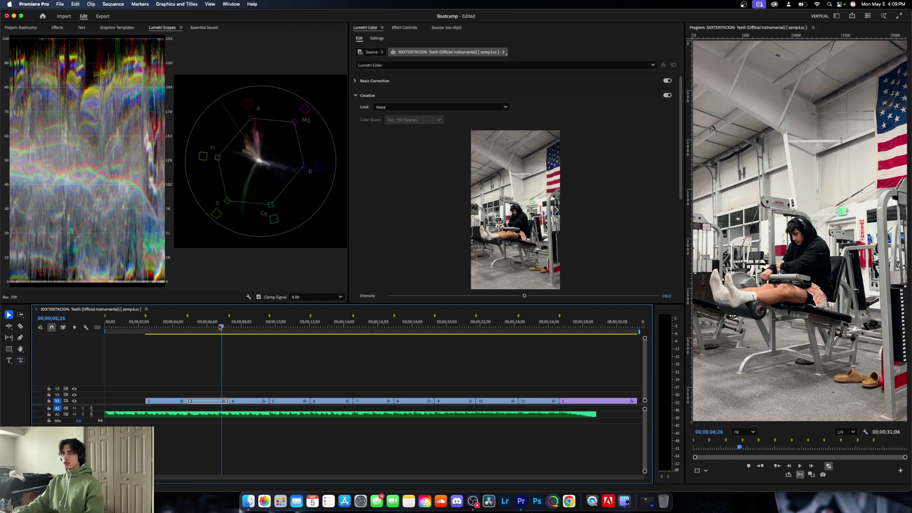
click(385, 107)
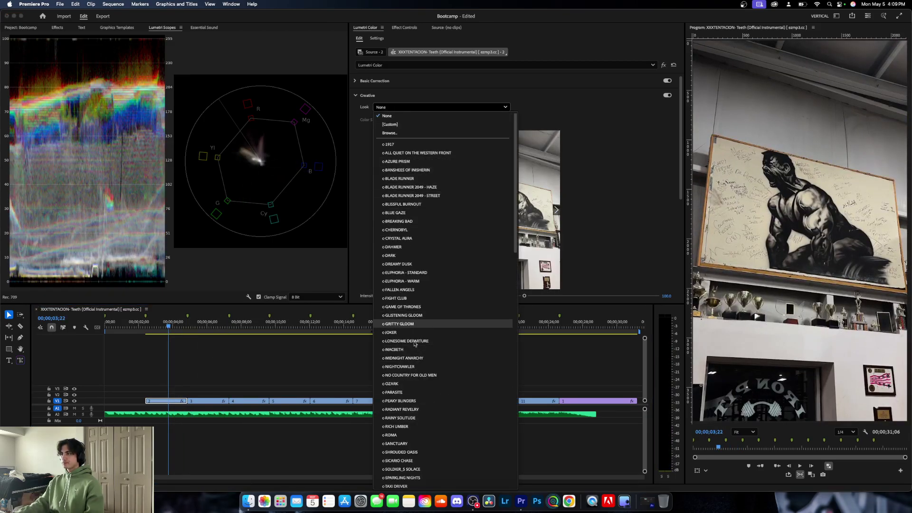
scroll(408, 418, down, 5)
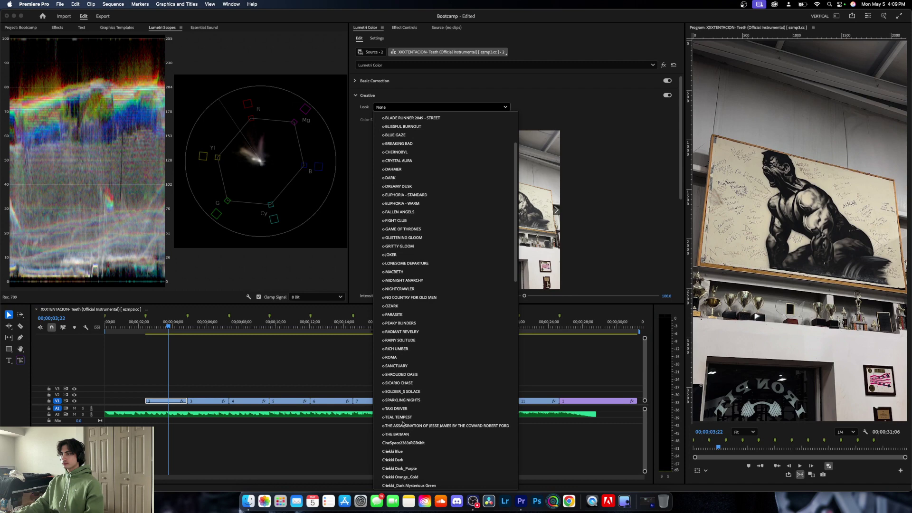
click(399, 451)
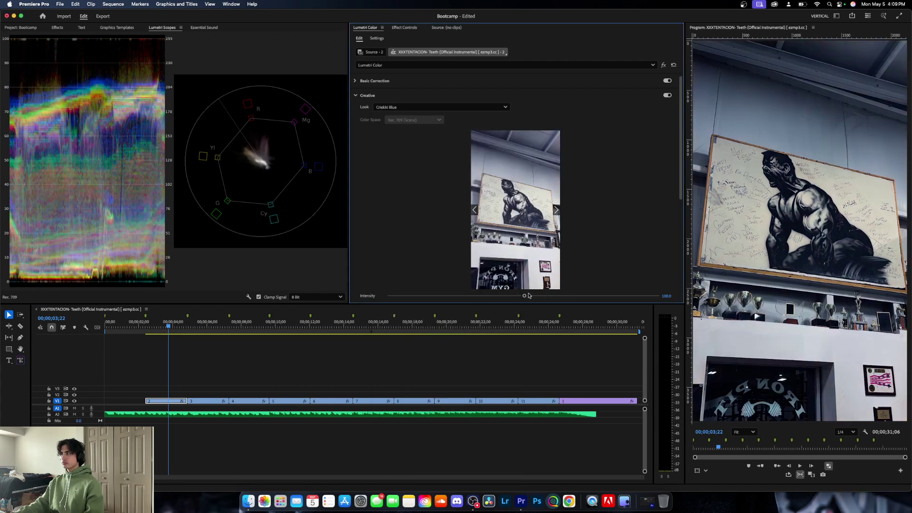
drag(525, 296, 659, 296)
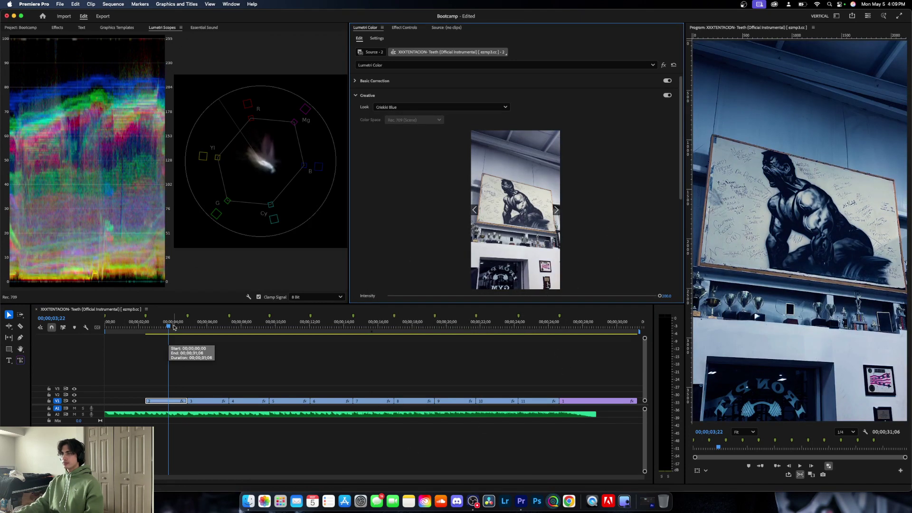
- Look through the ungraded clips from clip 5 to clip 11 with the Group Training Room sign
drag(174, 327, 299, 326)
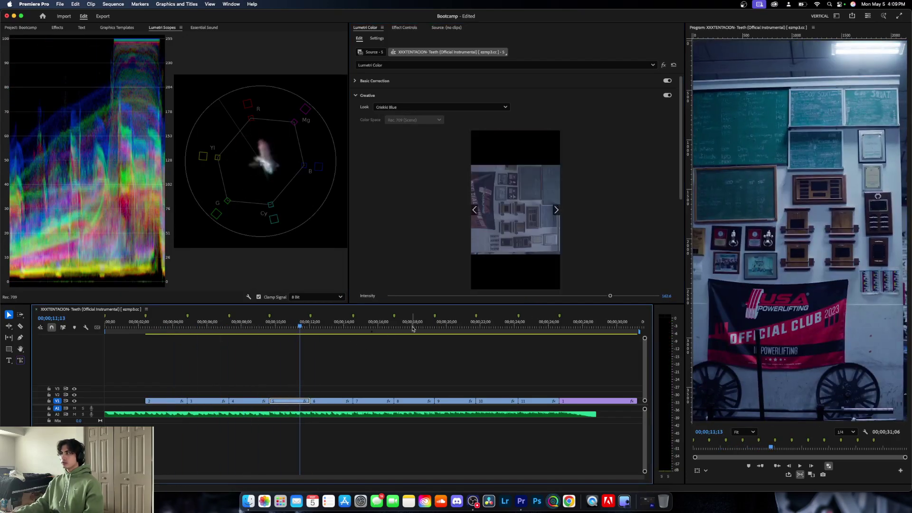
click(321, 328)
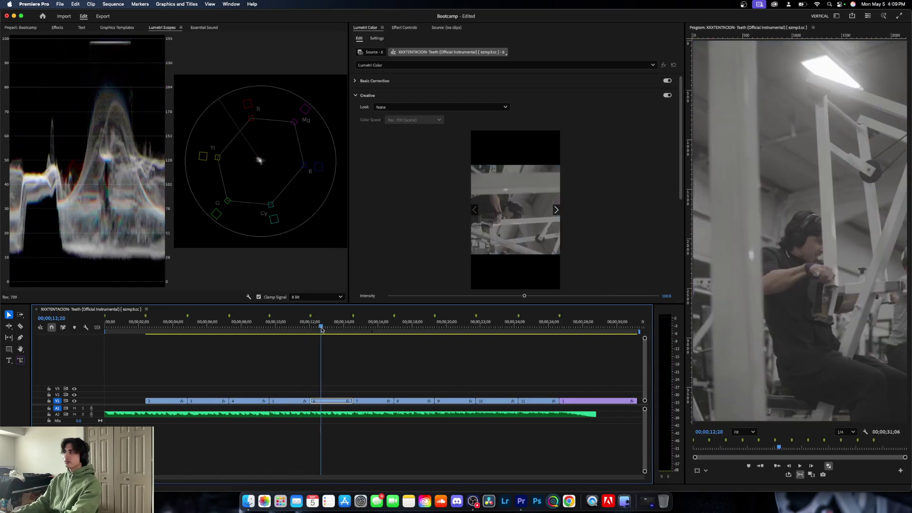
key(Up)
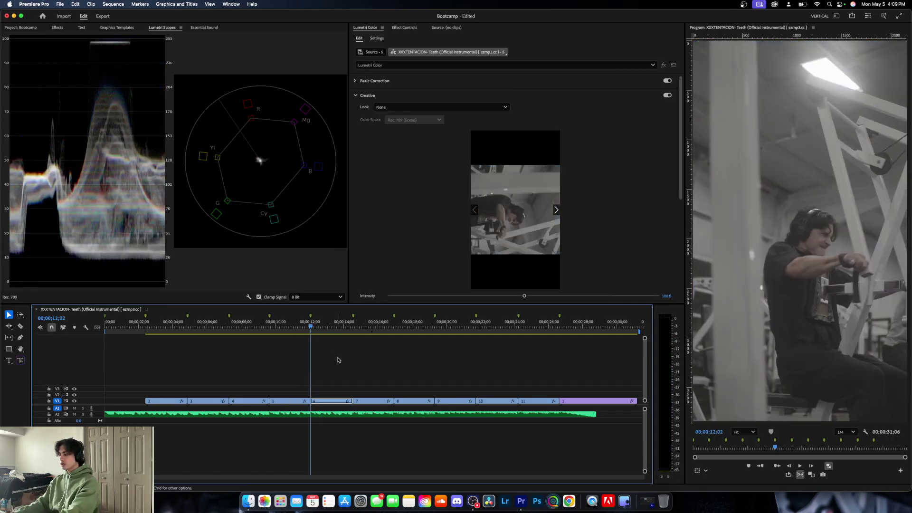
key(Down)
key(Up)
key(Up)
key(Down)
key(Down)
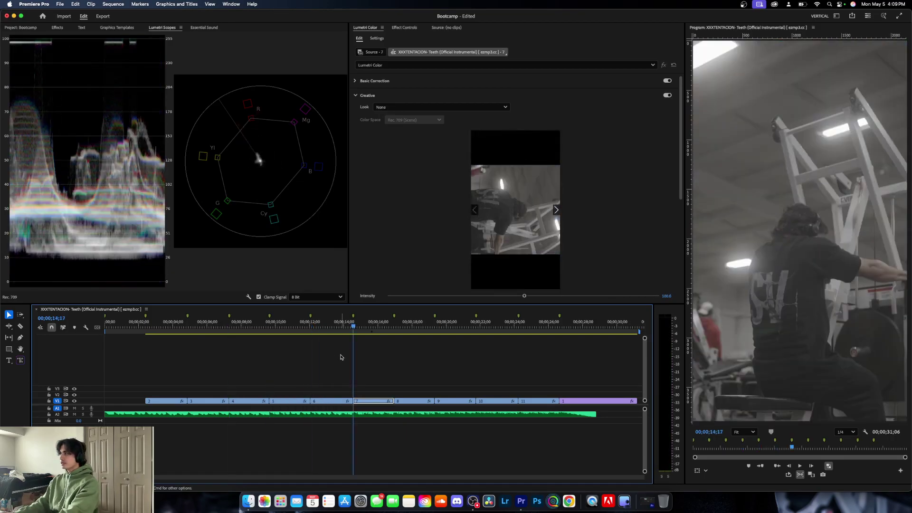
key(Down)
key(Down)
key(Down)
key(Down)
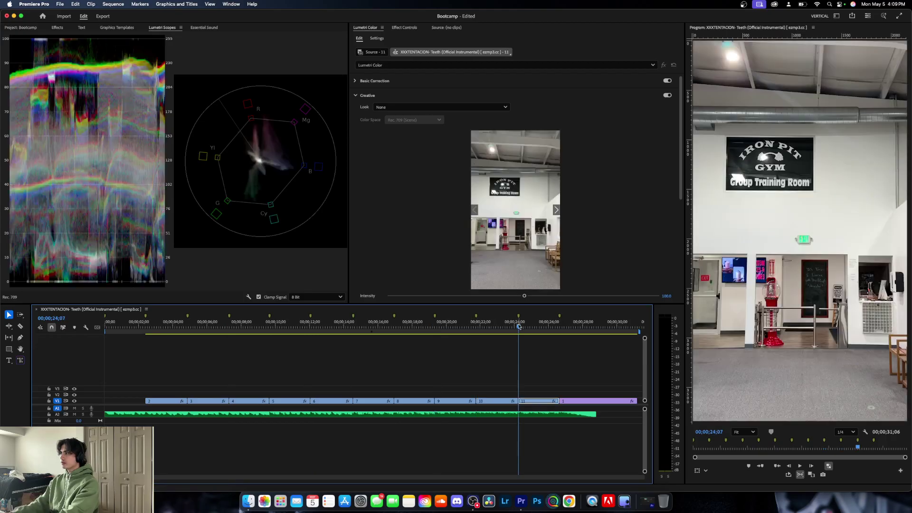
- Go back to the start of clip 8 with the athlete lying on the bench
key(Up)
key(Up)
key(Up)
key(Up)
key(Down)
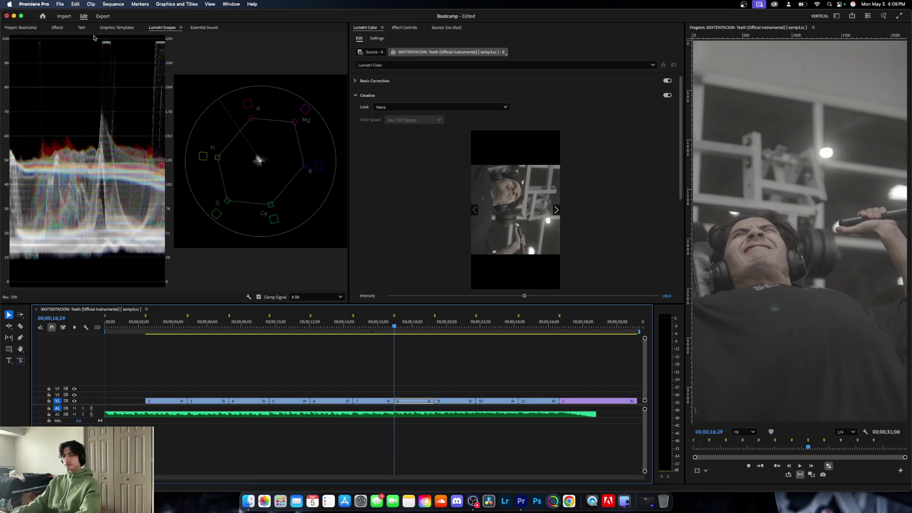
- Create an adjustment layer with the default video settings and place it on V3 above clip 8, starting at the clip's beginning
click(21, 27)
right_click(81, 162)
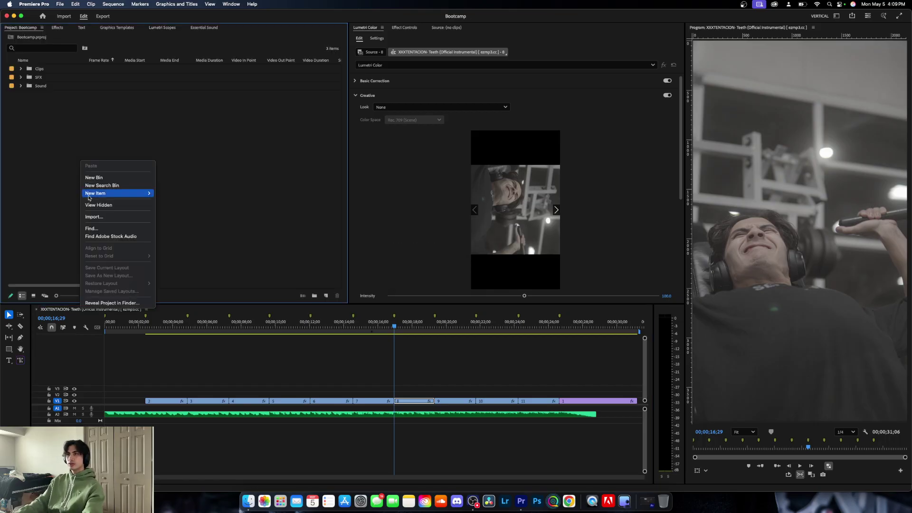
click(32, 153)
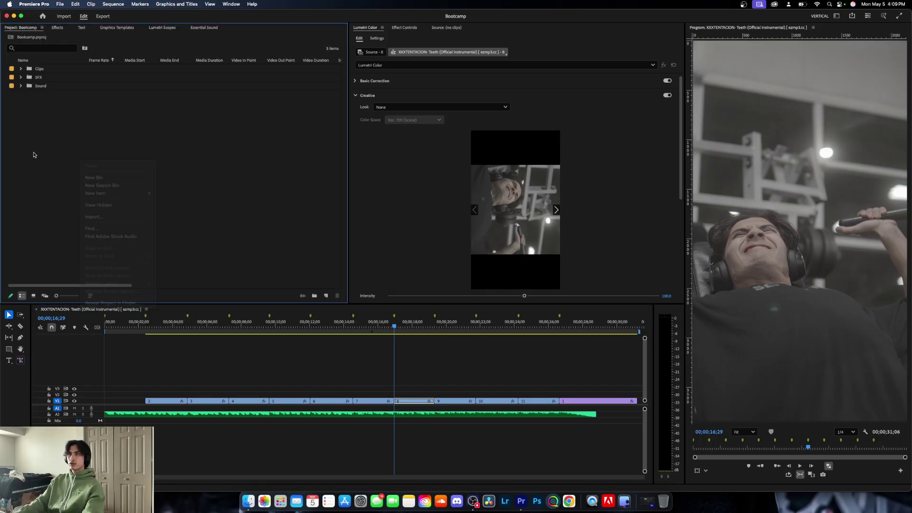
right_click(46, 138)
click(87, 125)
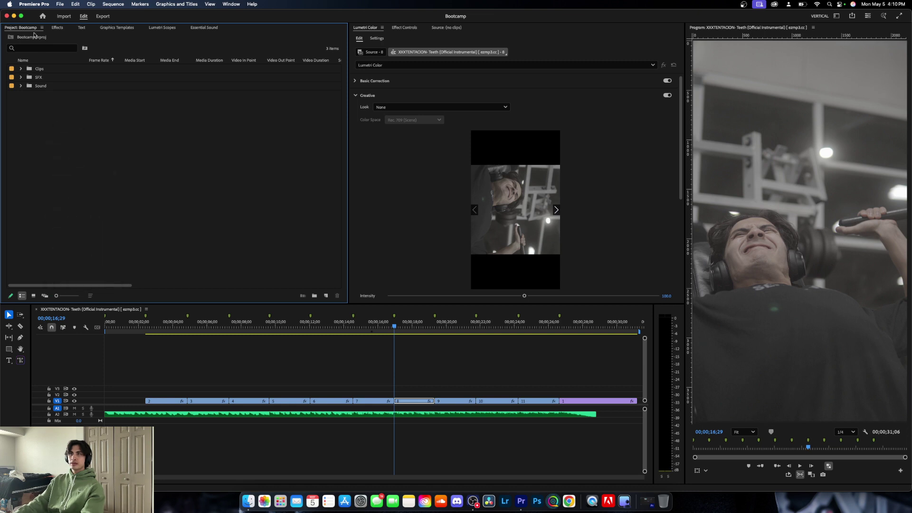
right_click(67, 115)
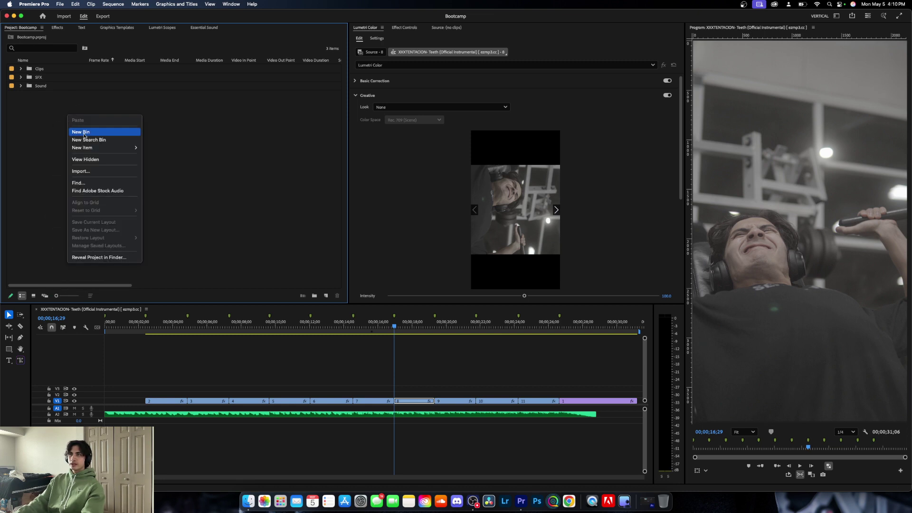
mouse_move(102, 148)
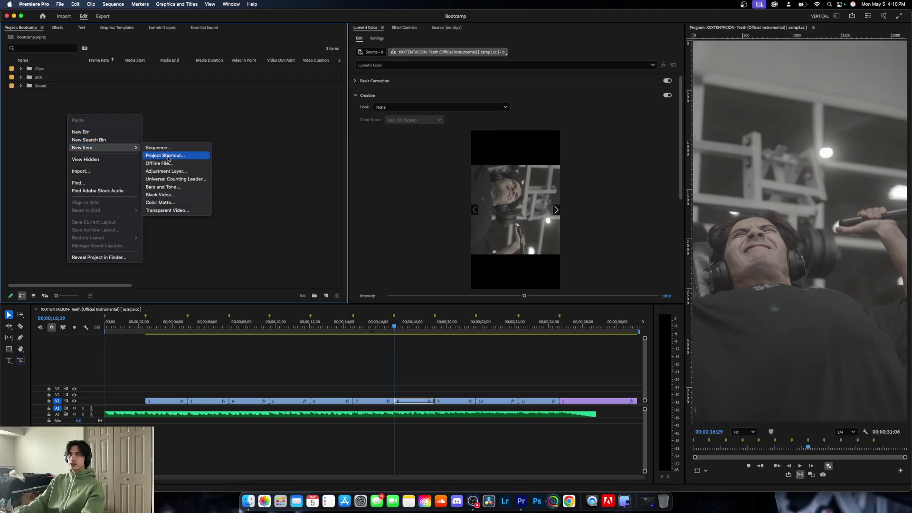
click(173, 172)
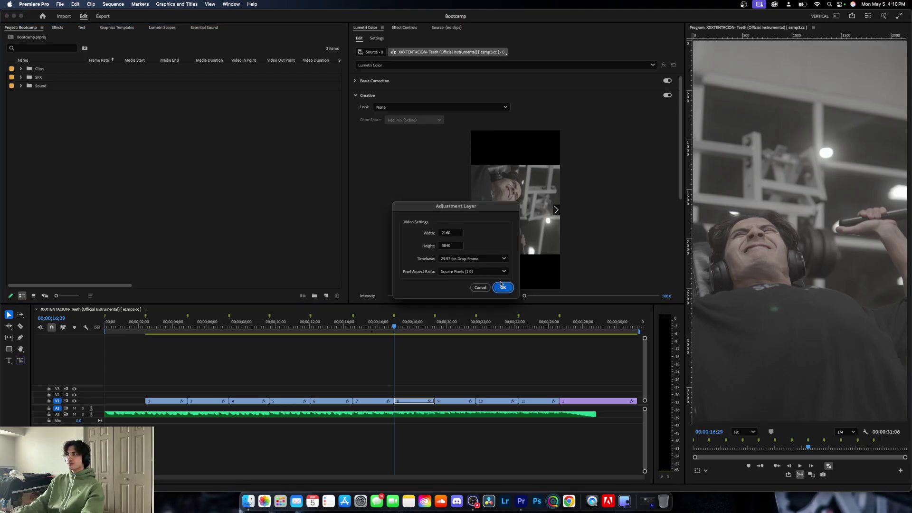
click(503, 288)
drag(34, 71, 397, 385)
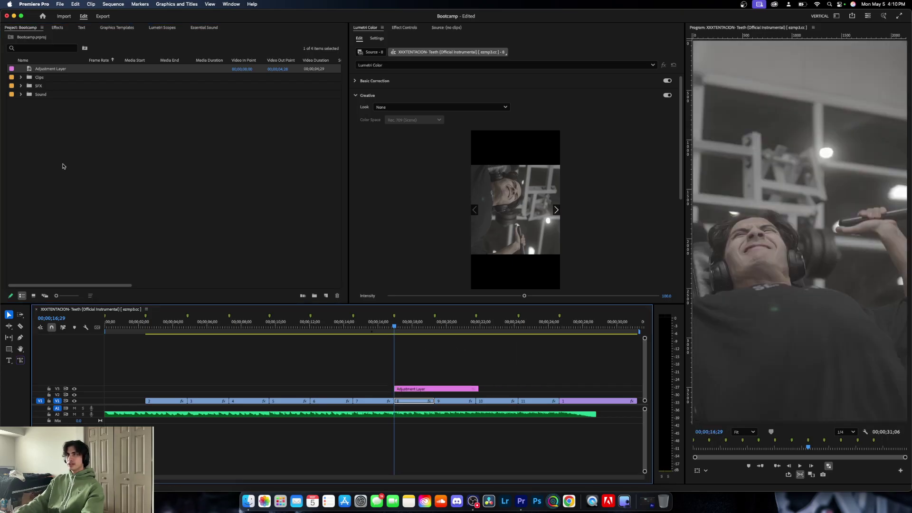
- Rename the adjustment layer in the project as basic
right_click(33, 134)
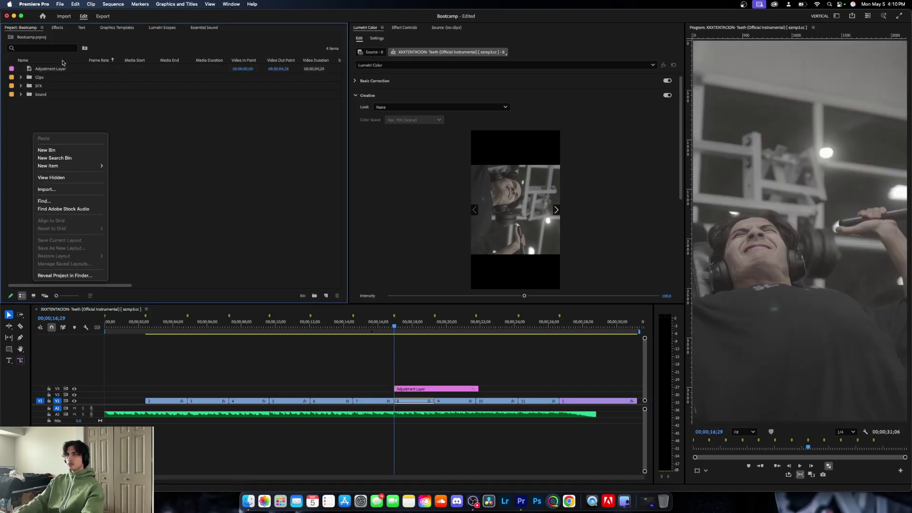
click(74, 70)
click(81, 69)
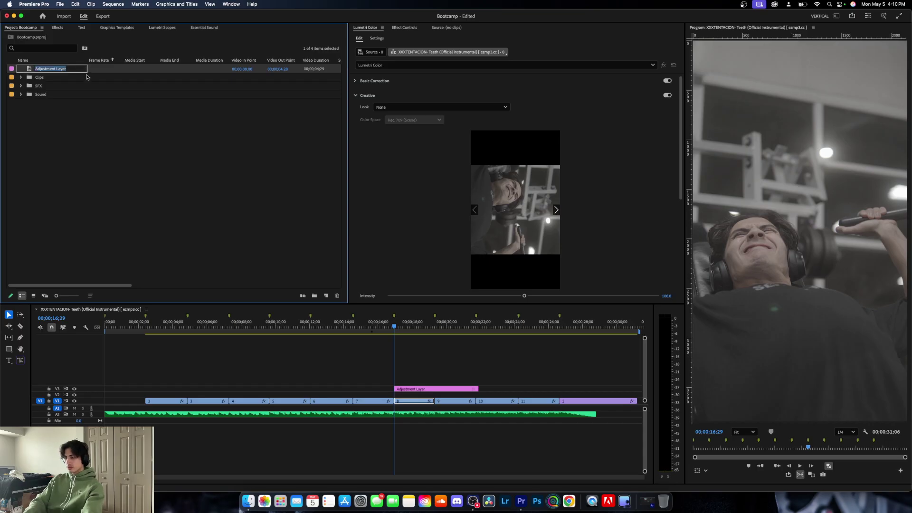
text(bad)
key(Return)
click(81, 122)
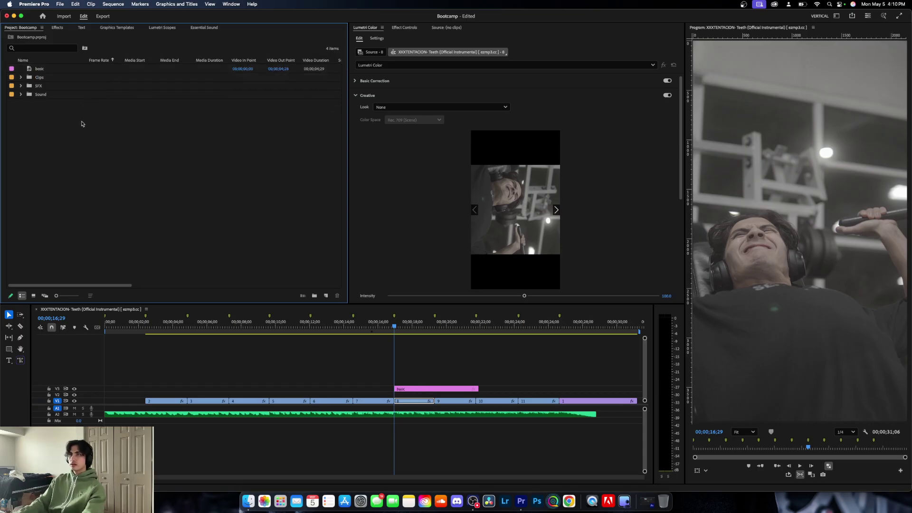
- Create a second adjustment layer with the default video settings and rename it LUT
right_click(81, 130)
mouse_move(123, 163)
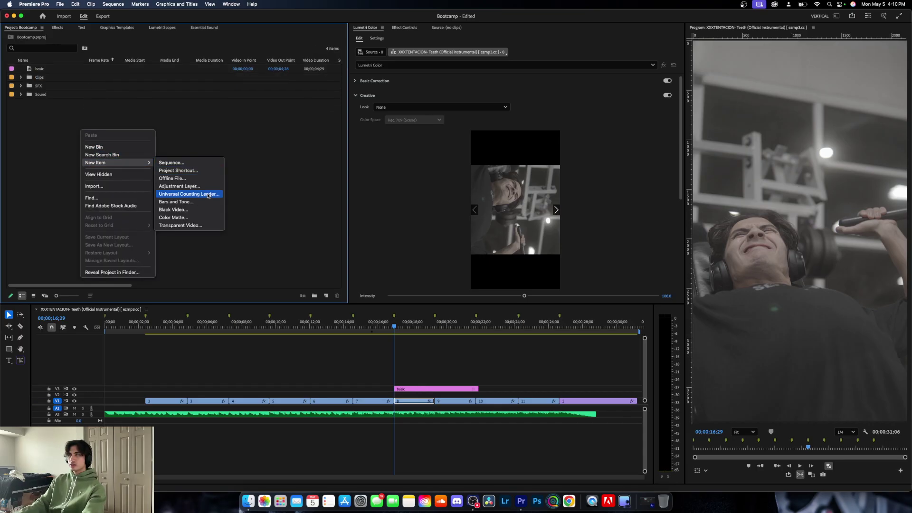
click(190, 185)
click(504, 287)
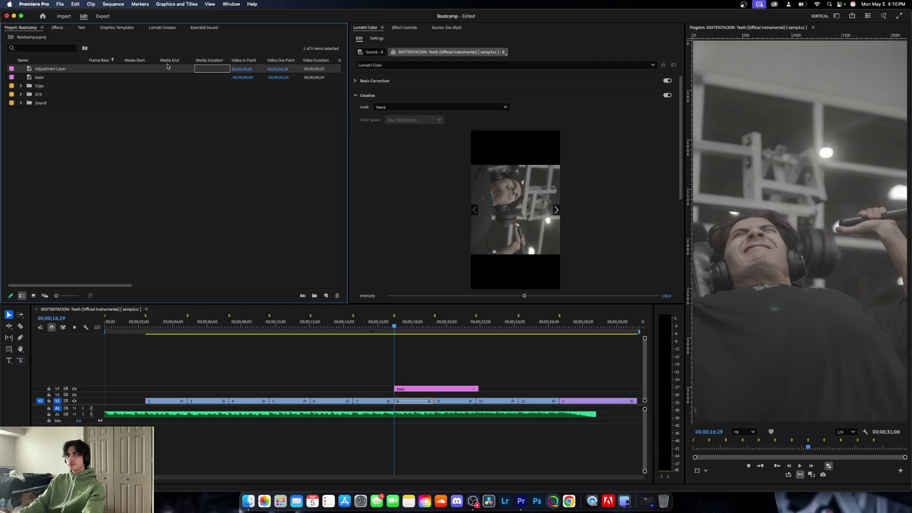
click(81, 69)
text(L)
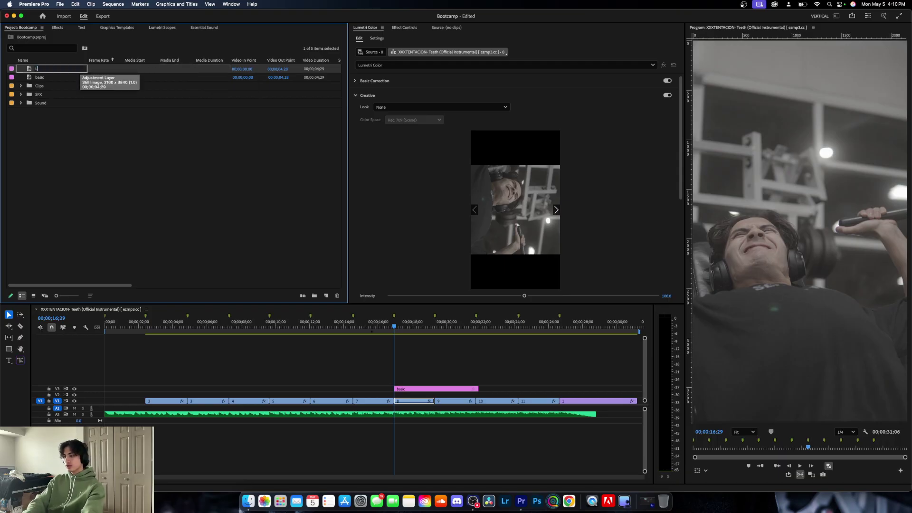
text(UT)
key(Tab)
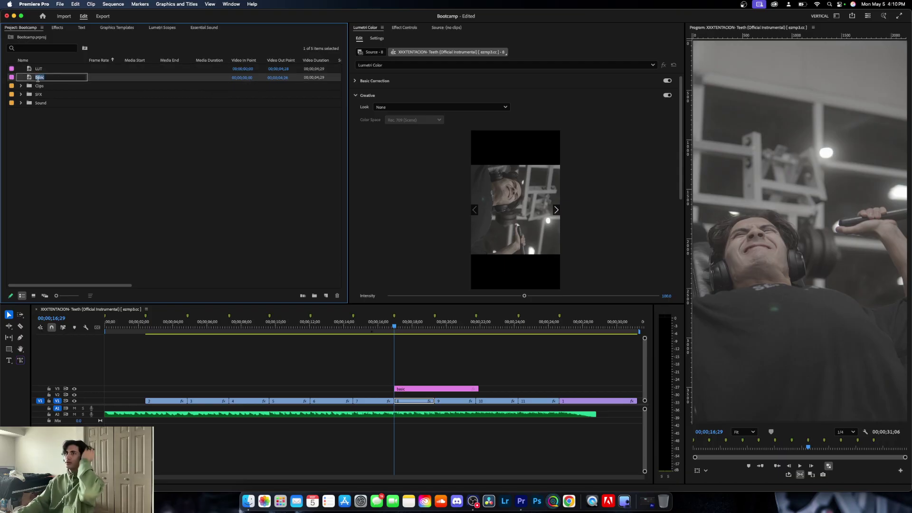
- Stack the LUT layer on V3 over the basic layer on V2 above clip 8, trimming both to the clip's length
drag(30, 70, 398, 396)
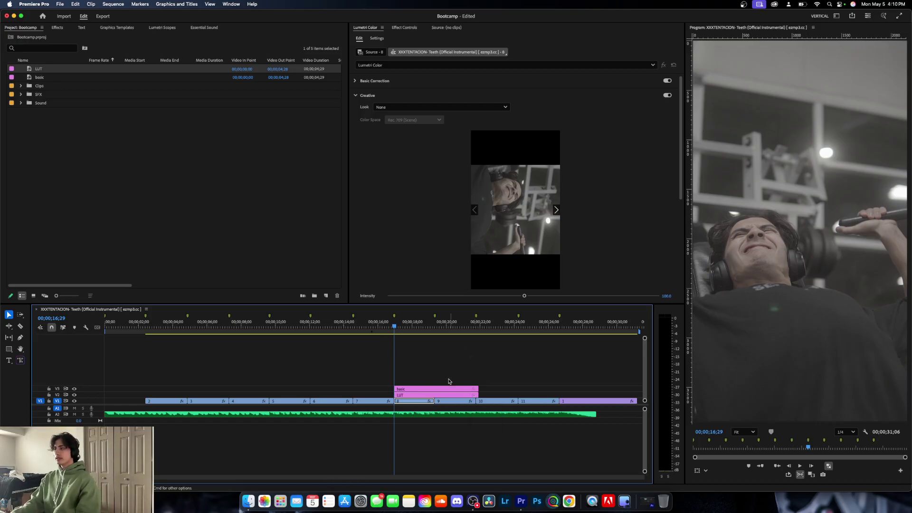
mouse_move(419, 392)
mouse_down()
mouse_move(314, 391)
mouse_move(431, 389)
mouse_up()
drag(340, 388, 445, 395)
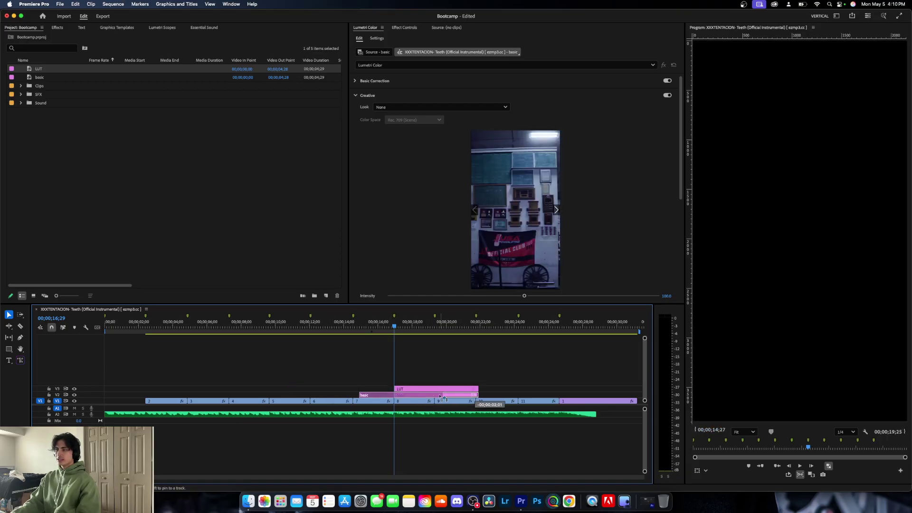
drag(475, 388, 432, 394)
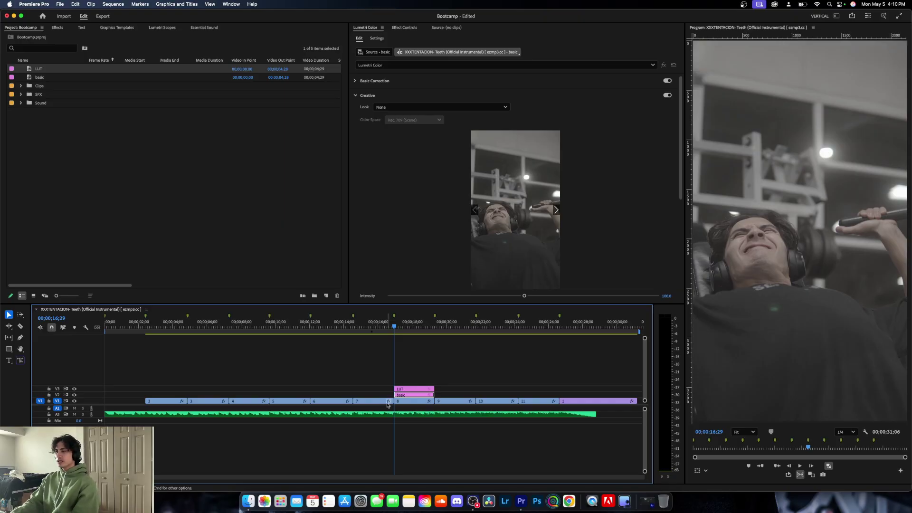
- Apply the input LUT 1. SLog2SGumut_To_LC-709TypeA_ to the basic adjustment layer, with the Lumetri scopes shown
click(405, 403)
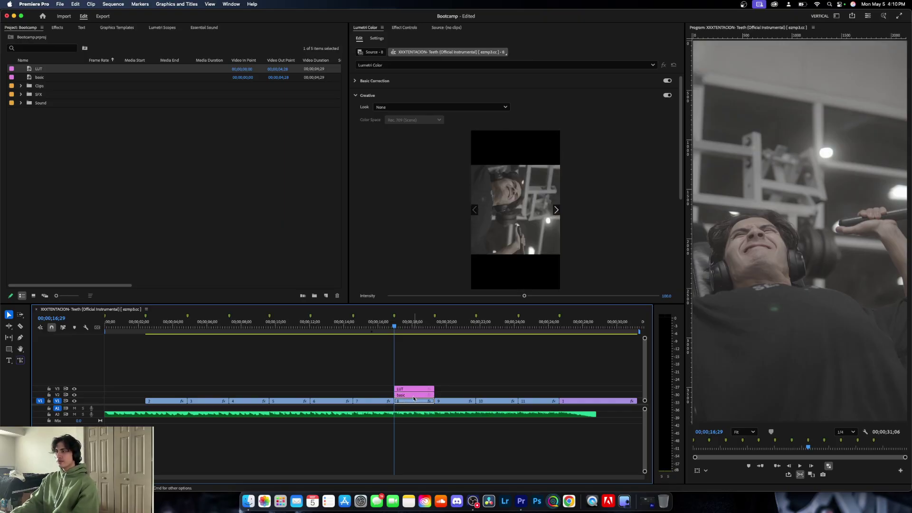
click(415, 396)
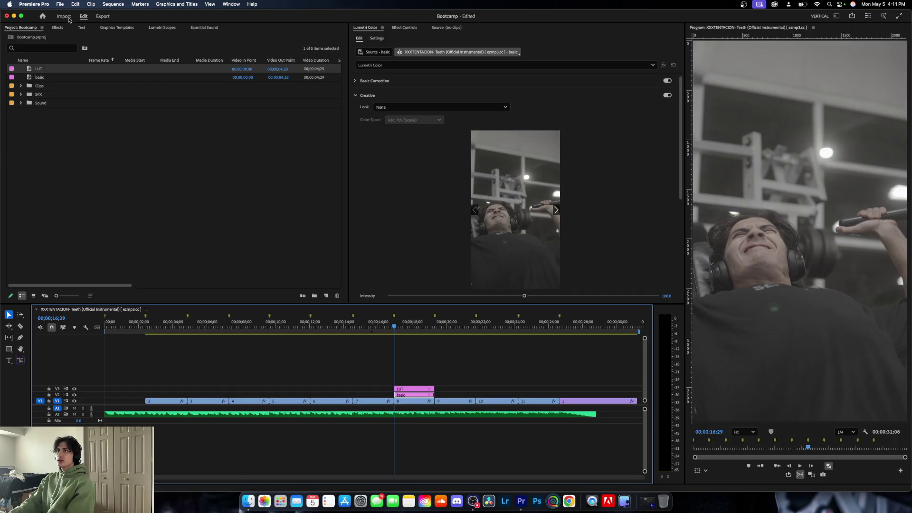
click(161, 28)
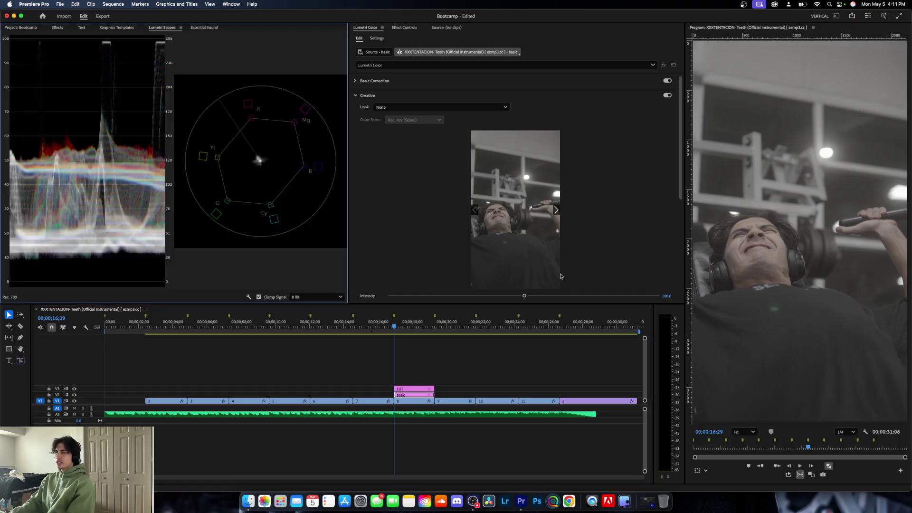
click(364, 81)
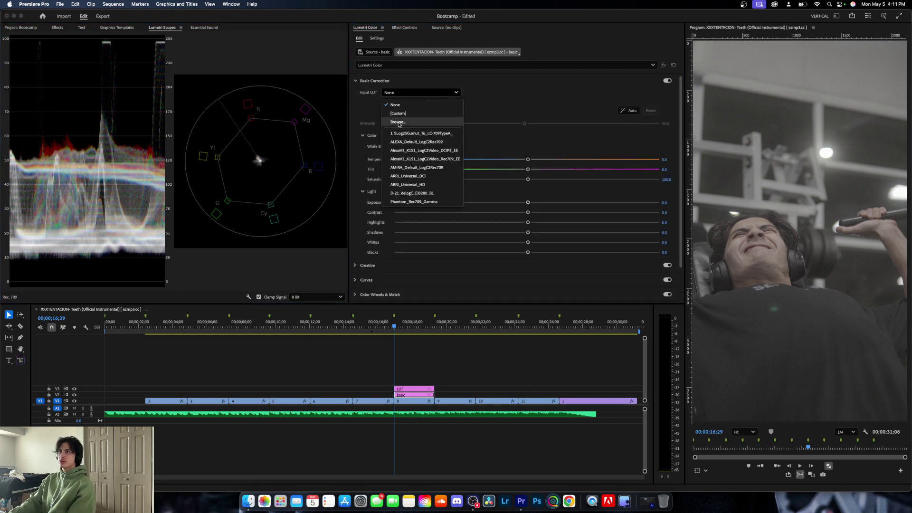
click(402, 133)
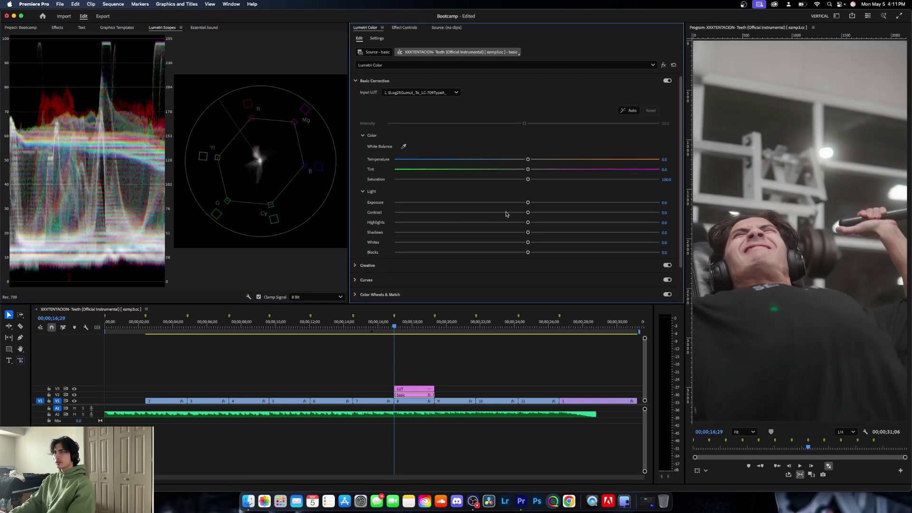
- White-balance the basic layer from the pale ceiling, then set contrast to 39.3, highlights to 36.4 and shadows to -47.9
click(403, 146)
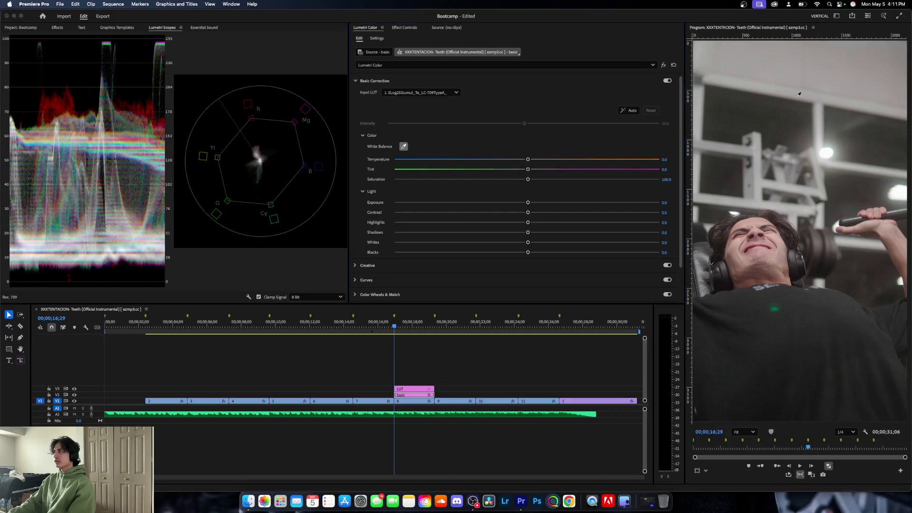
click(775, 69)
drag(529, 212, 579, 211)
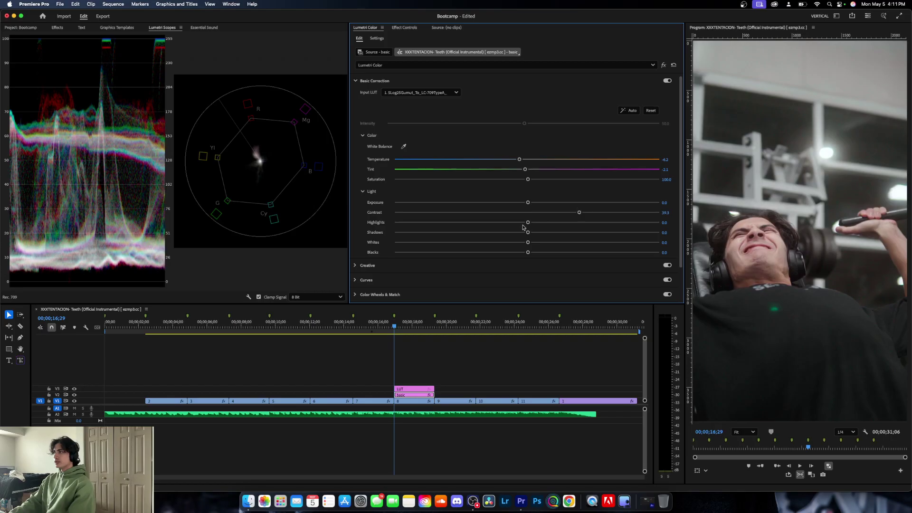
drag(528, 223, 464, 233)
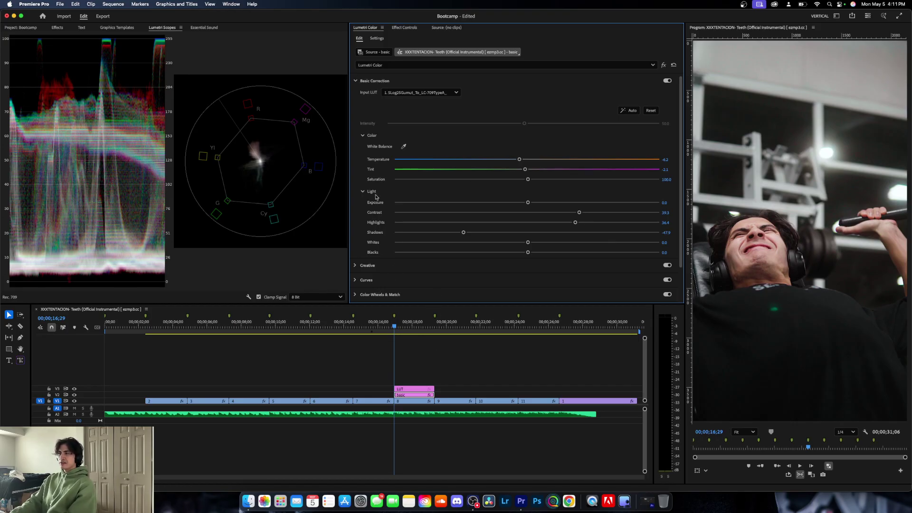
- Key the skin on the LUT adjustment layer with HSL Secondary by sampling the face, and preview the mask as Color/Gray
click(412, 390)
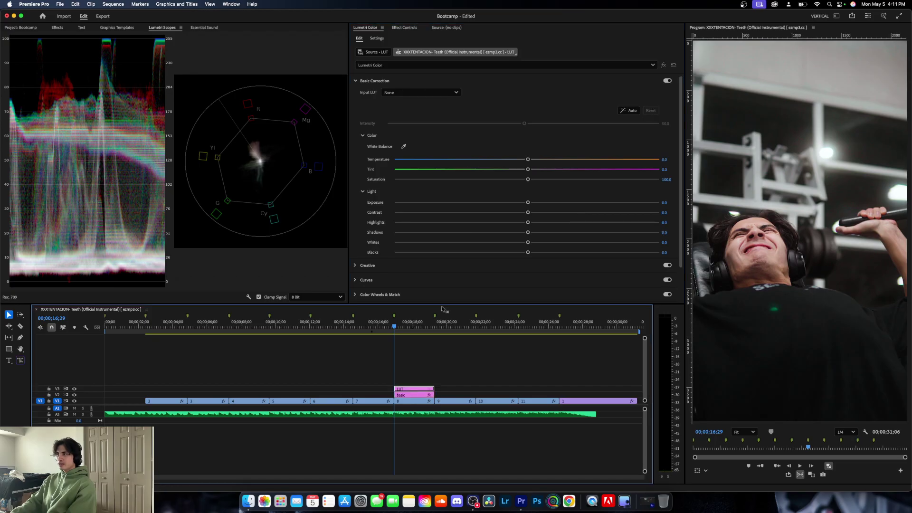
click(360, 82)
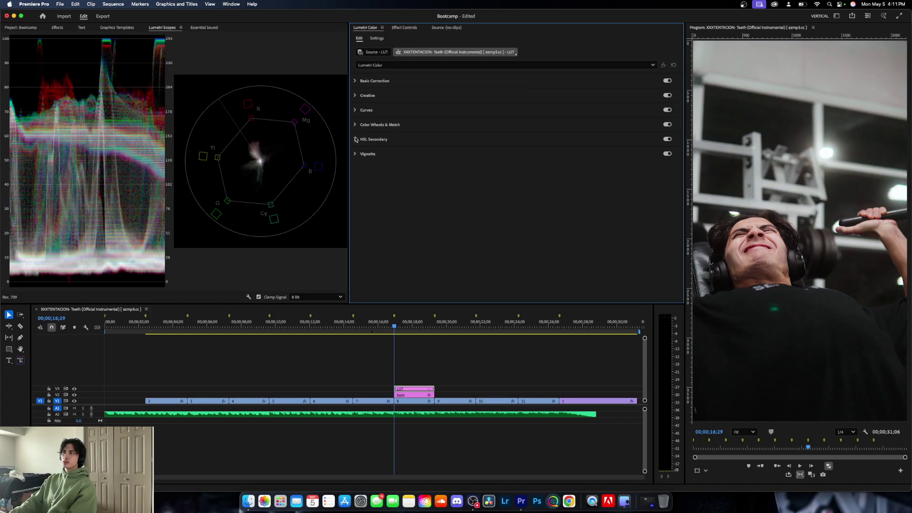
click(355, 140)
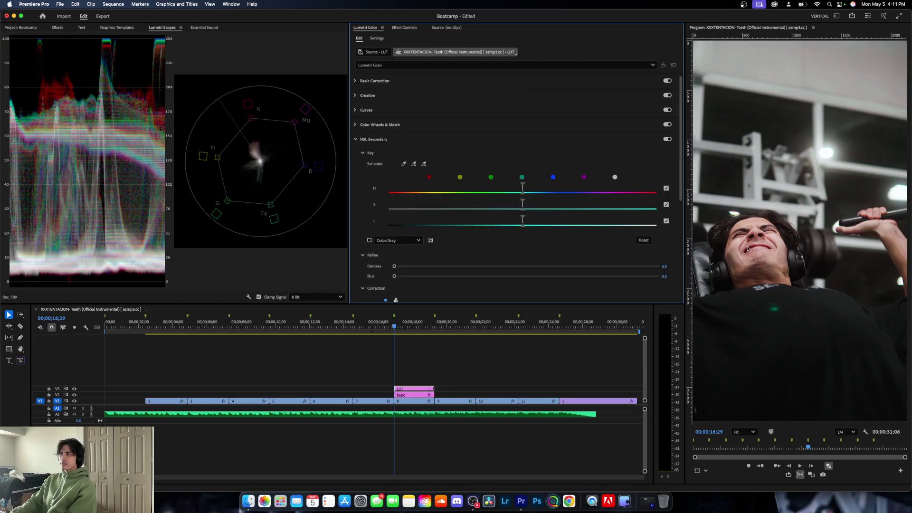
click(404, 164)
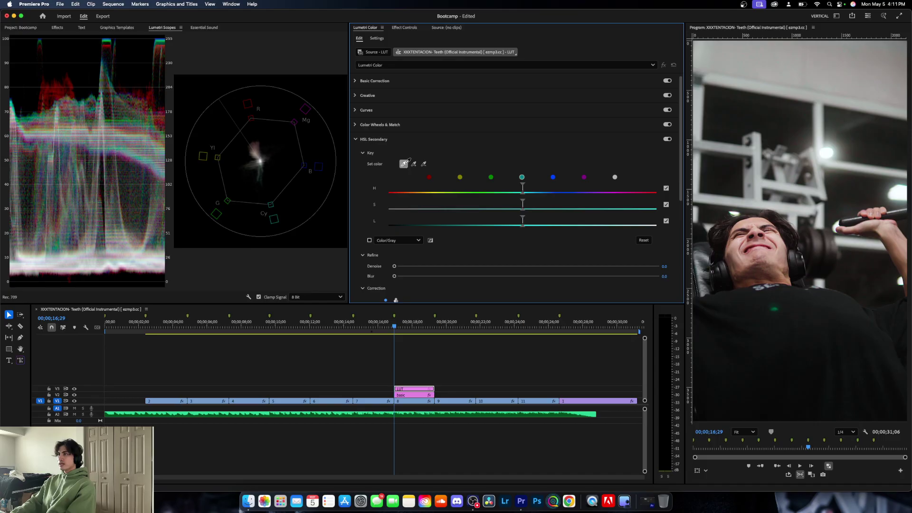
click(746, 259)
click(369, 240)
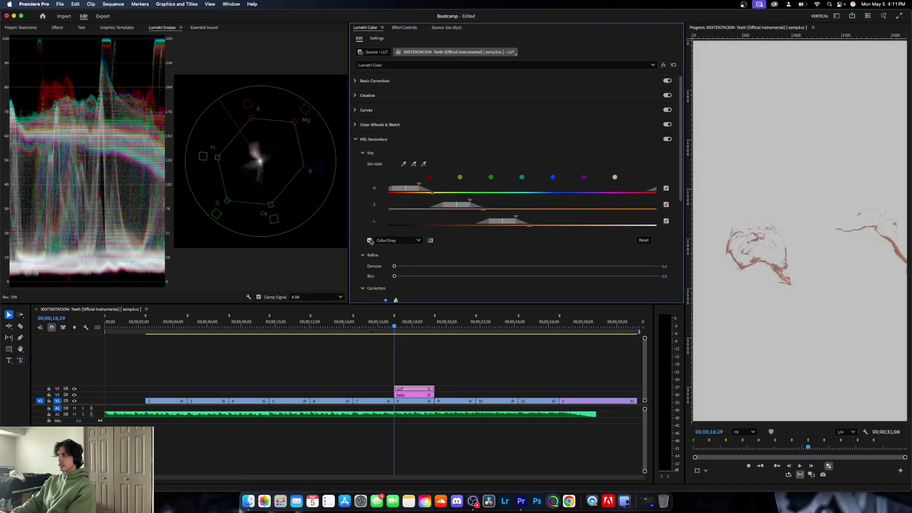
- Expand the HSL Secondary skin key with added samples from the face's cheeks, chin, nose area and forehead
click(414, 165)
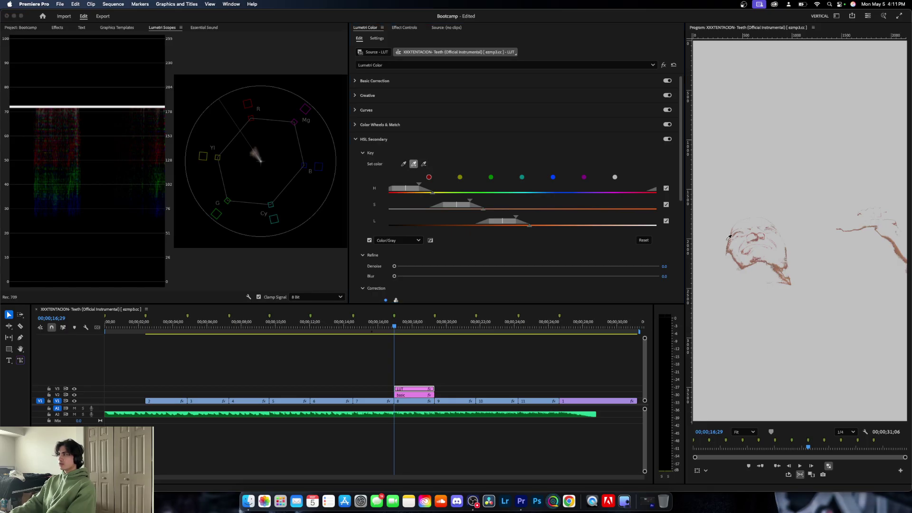
click(780, 257)
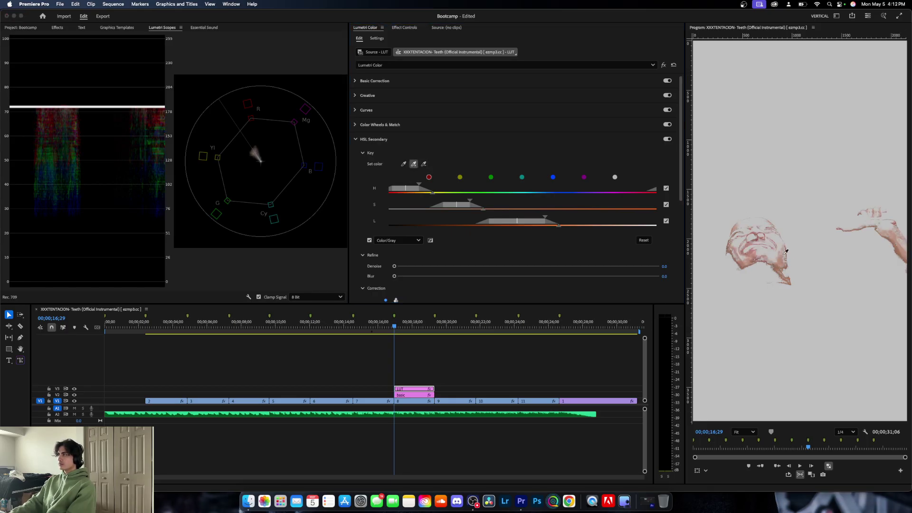
click(751, 256)
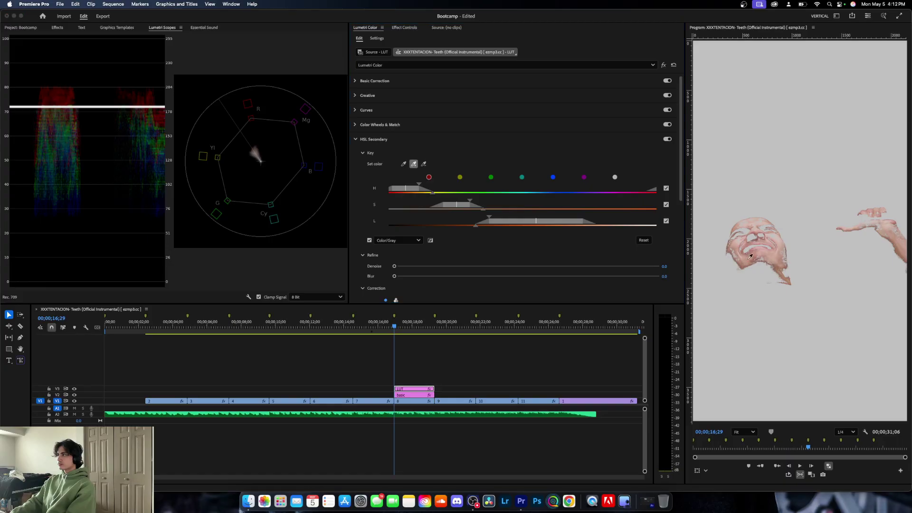
click(747, 234)
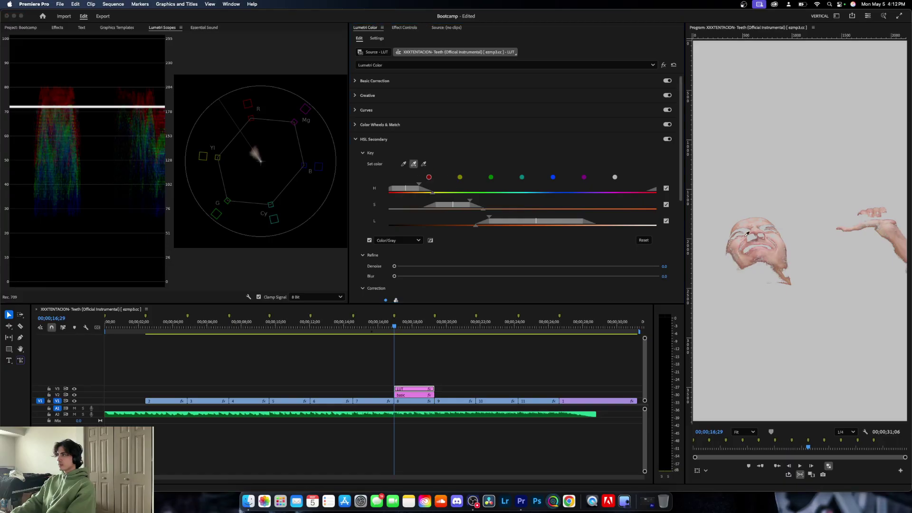
click(746, 222)
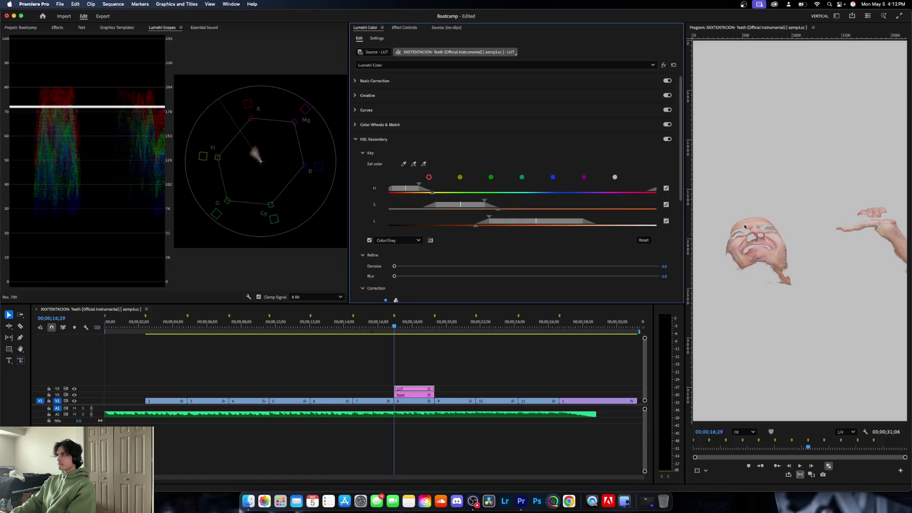
click(414, 163)
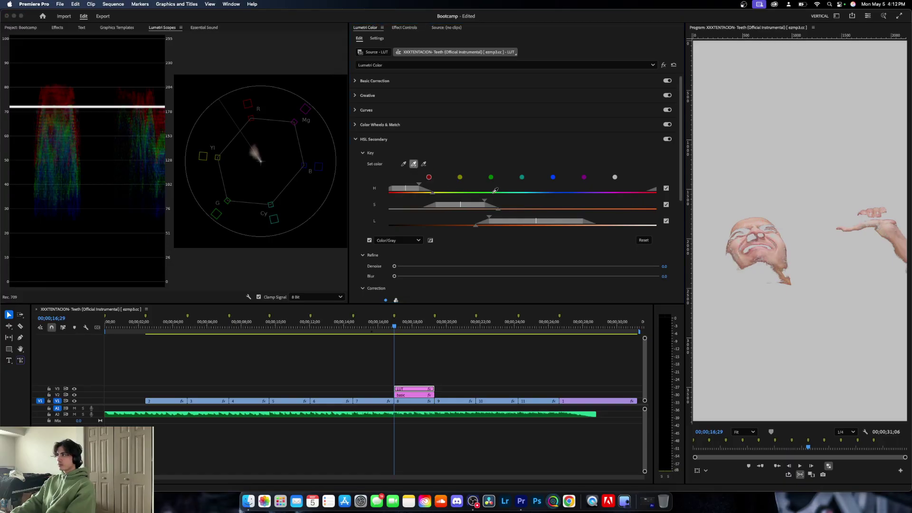
click(733, 245)
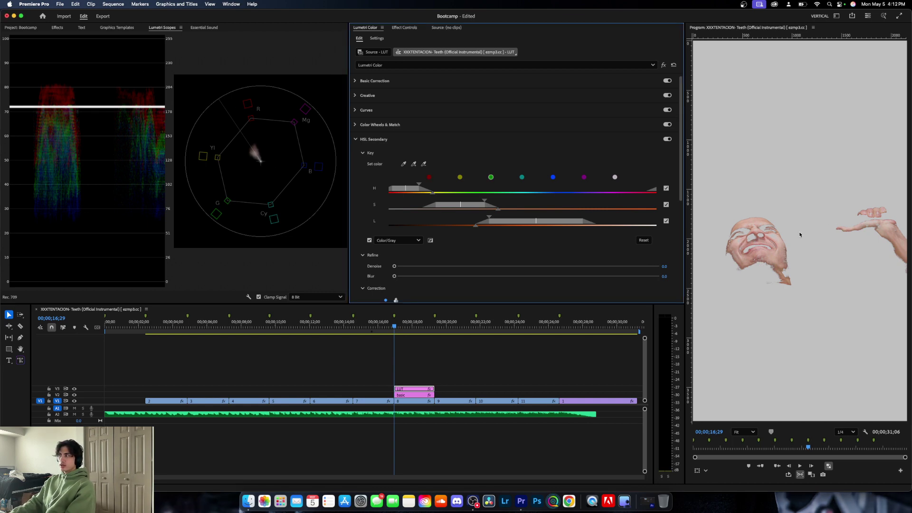
- Compare the keyed skin mask with the full image by switching the Color/Gray preview off and on
click(369, 240)
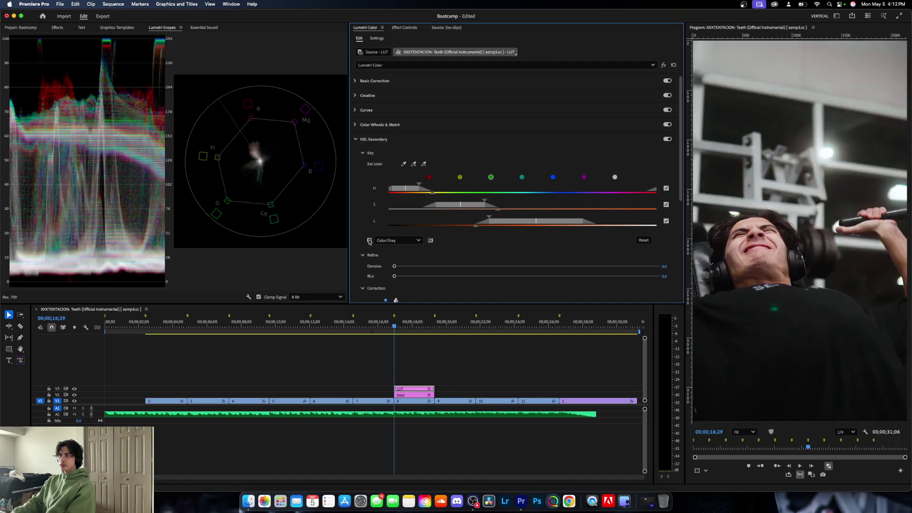
click(369, 240)
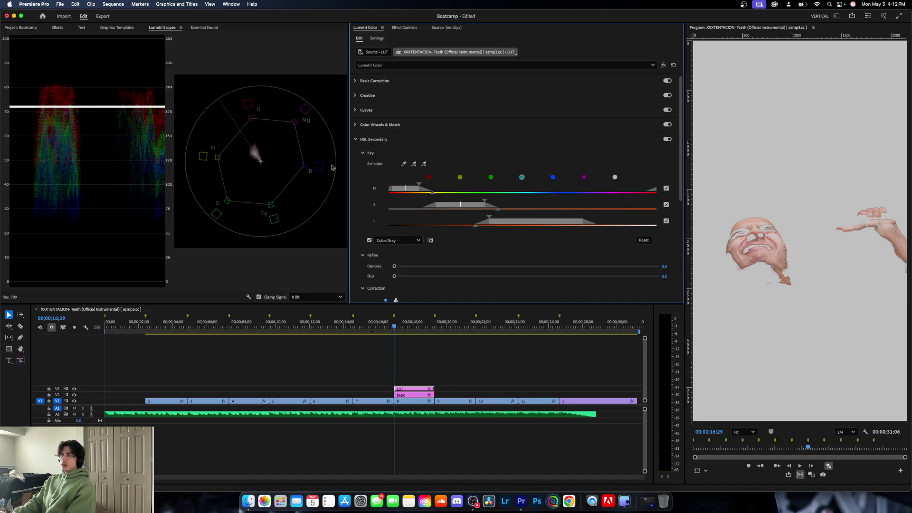
click(370, 240)
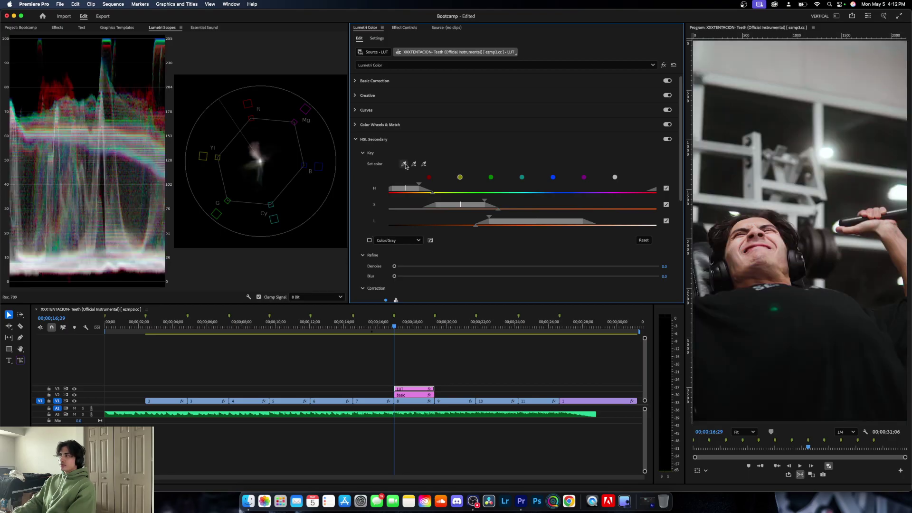
click(369, 240)
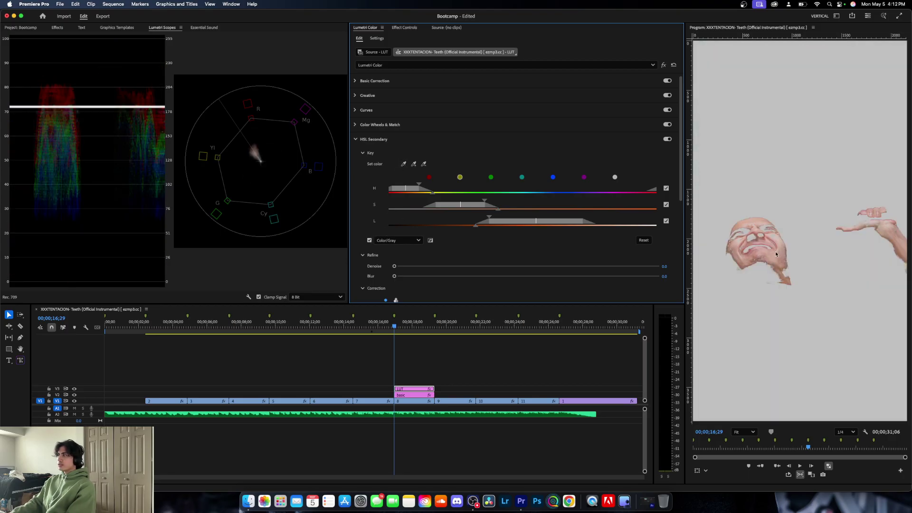
click(369, 240)
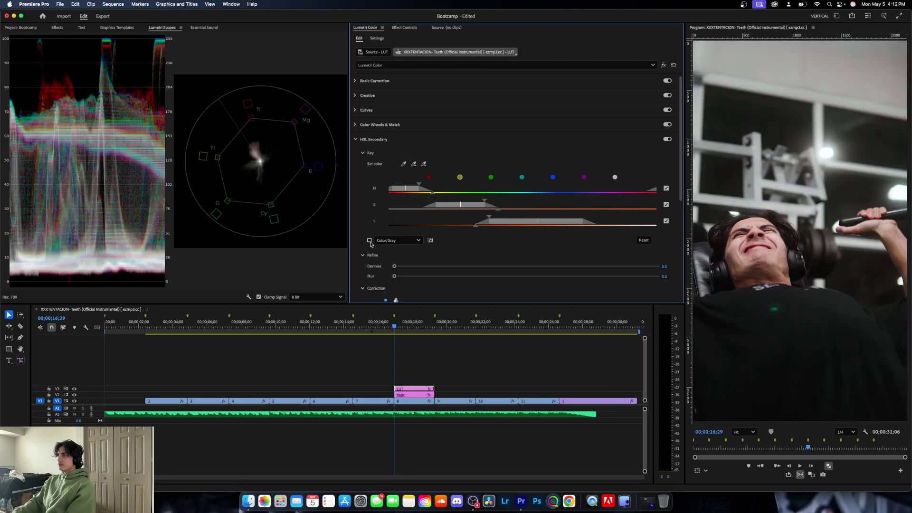
click(369, 241)
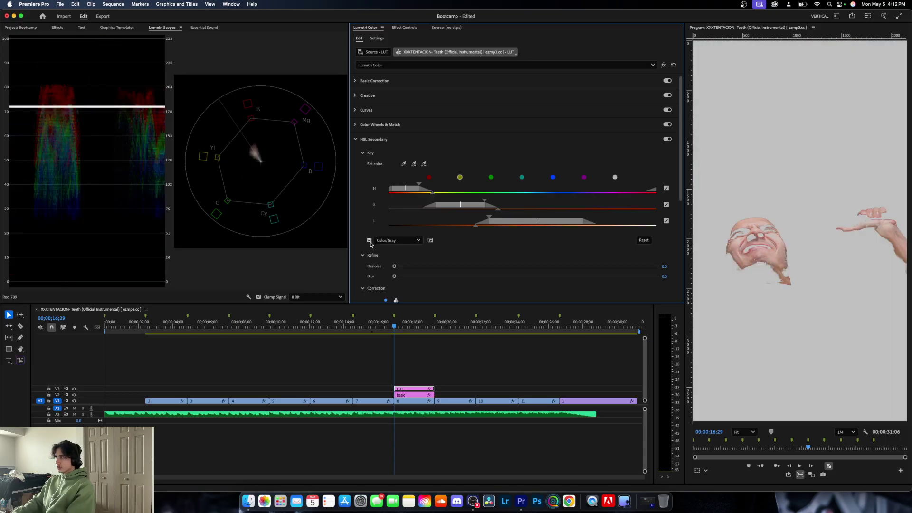
- Extend the skin key into the darker tones with added samples from the shadowed jaw, neck and cheek
click(413, 163)
click(734, 261)
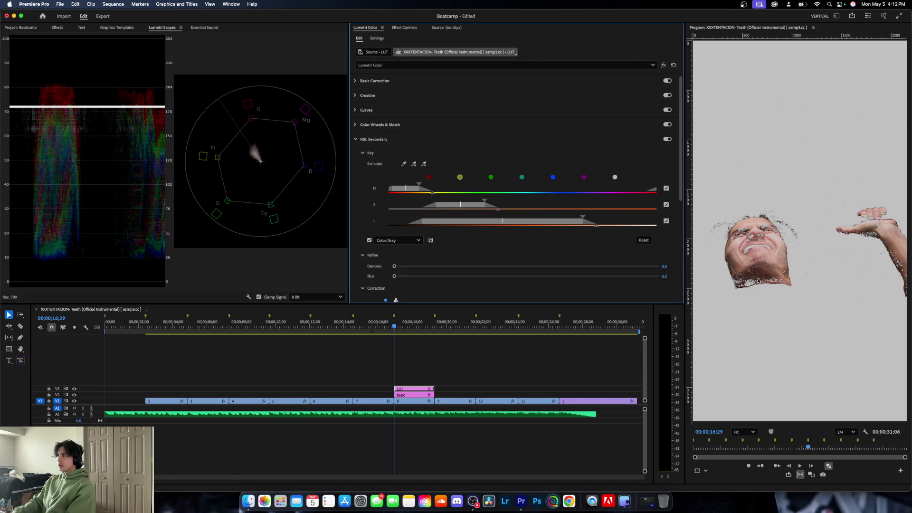
click(414, 164)
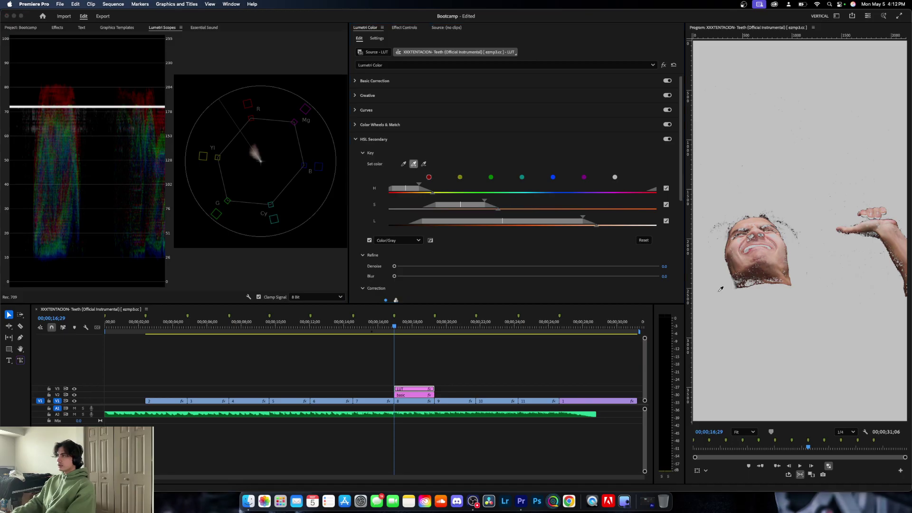
click(752, 284)
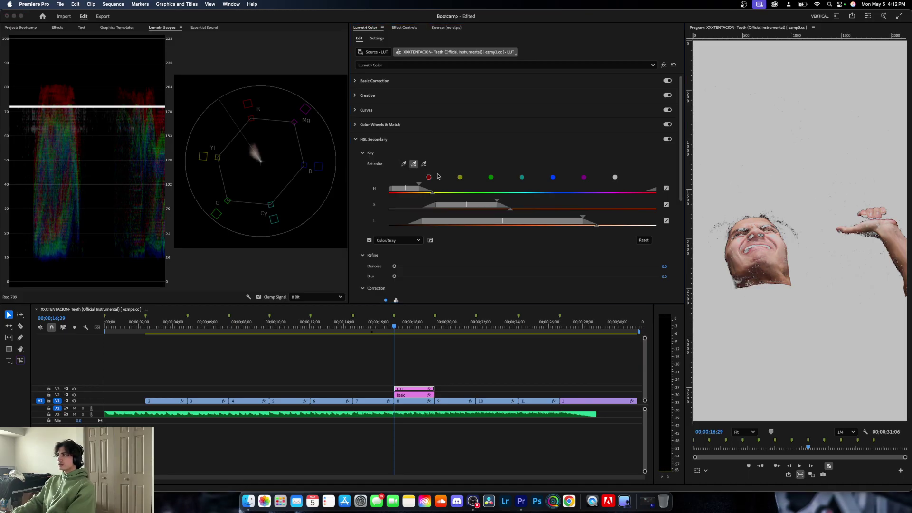
click(742, 283)
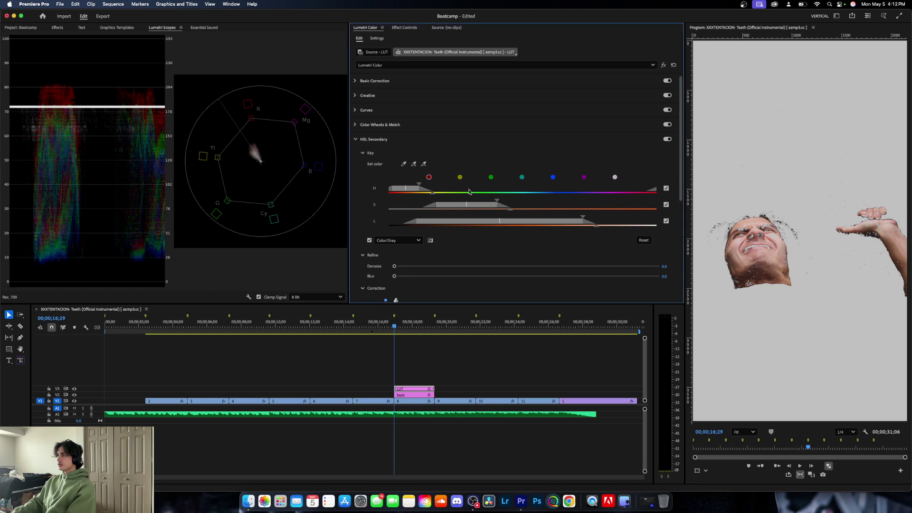
click(414, 164)
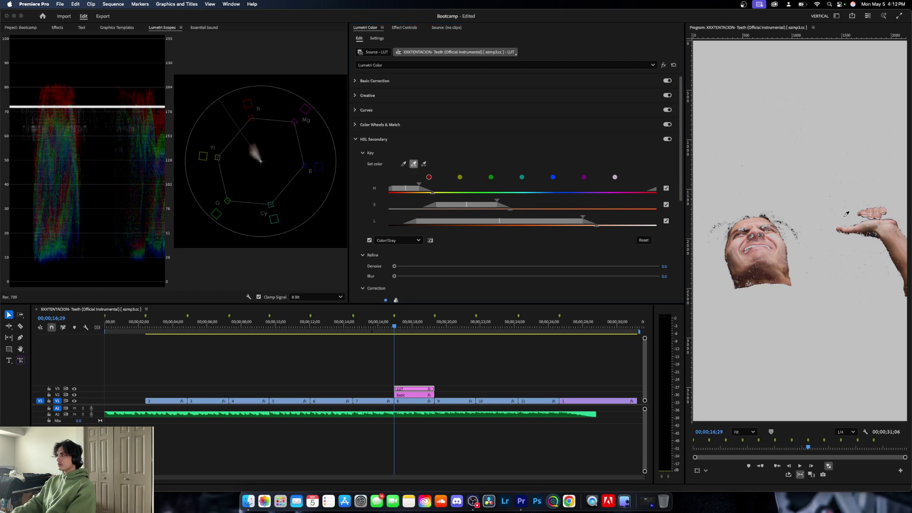
click(749, 286)
click(414, 164)
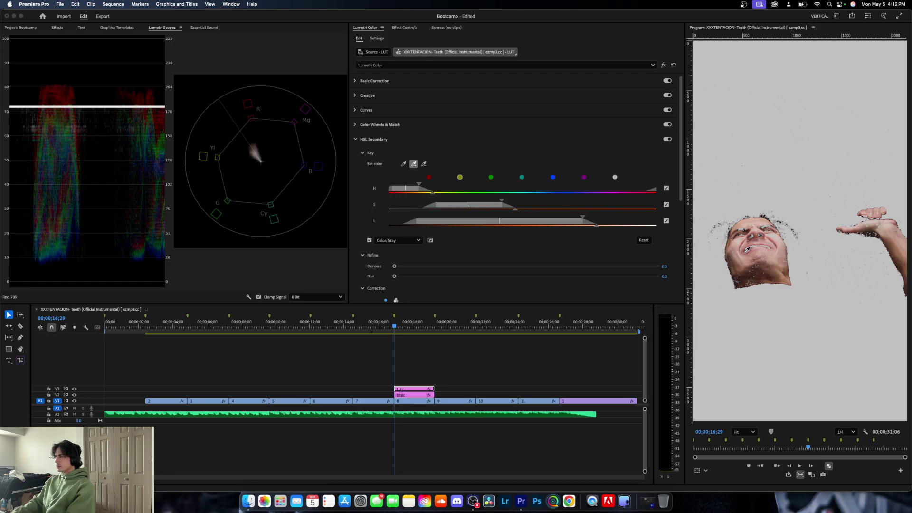
click(737, 244)
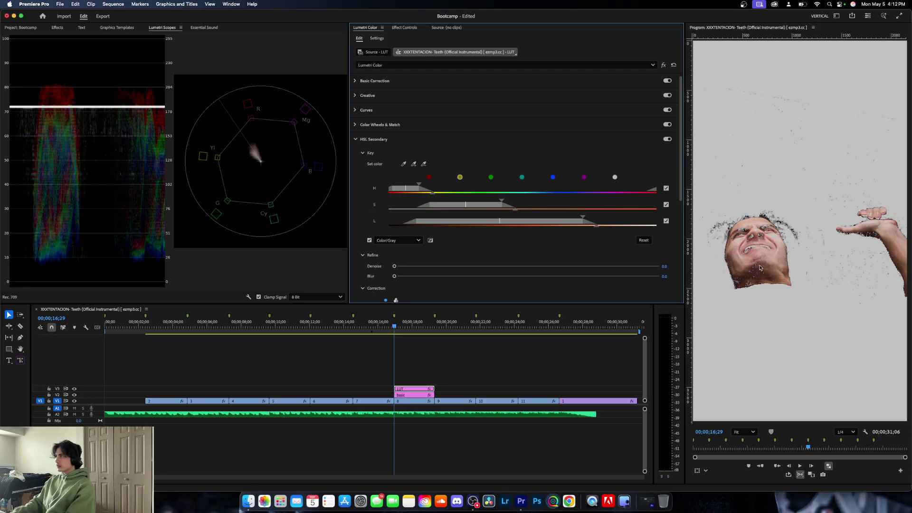
- Inspect the mask's speckles around the face and set the HSL Secondary denoise to 100
scroll(753, 263, up, 3)
scroll(753, 264, down, 2)
scroll(755, 264, up, 3)
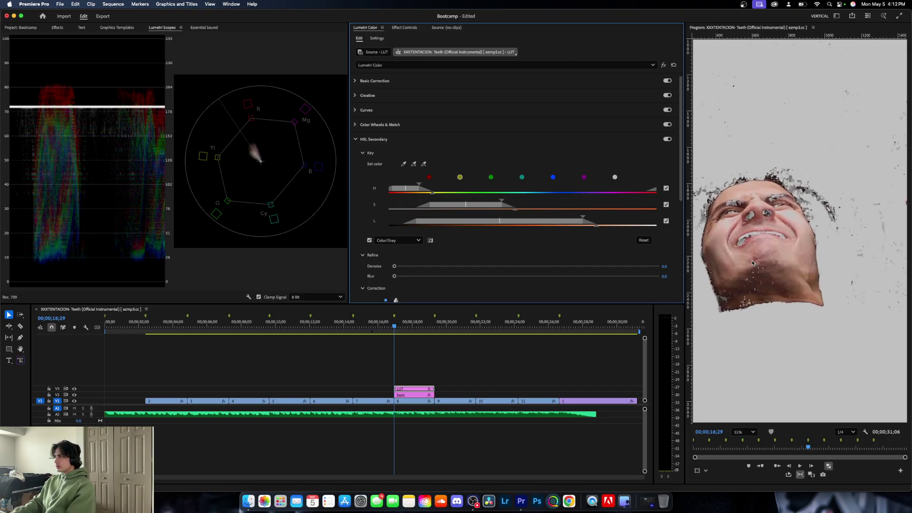
scroll(757, 265, down, 3)
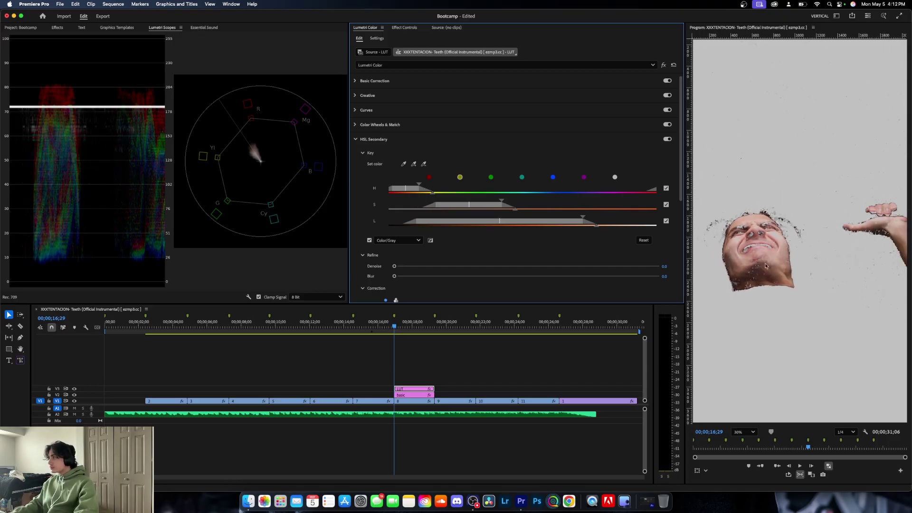
scroll(765, 264, up, 3)
scroll(768, 262, down, 1)
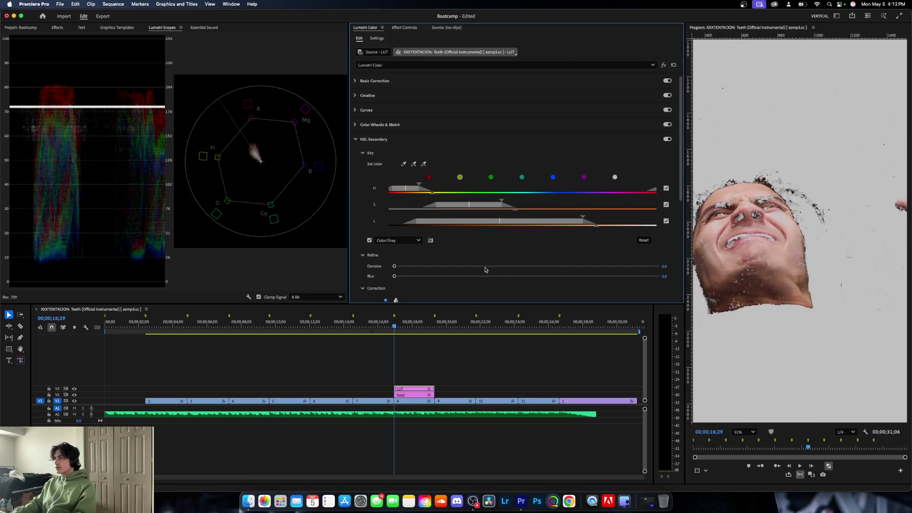
scroll(739, 260, down, 3)
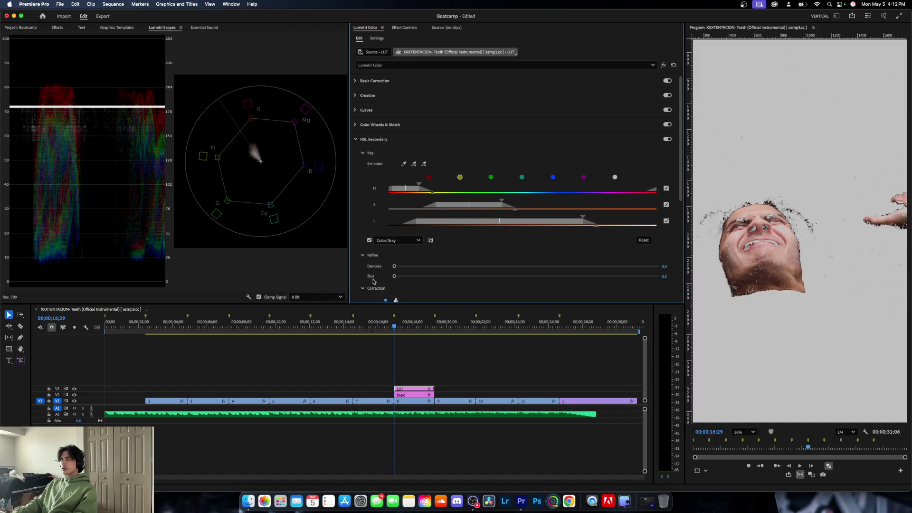
drag(397, 268, 597, 267)
scroll(780, 261, down, 4)
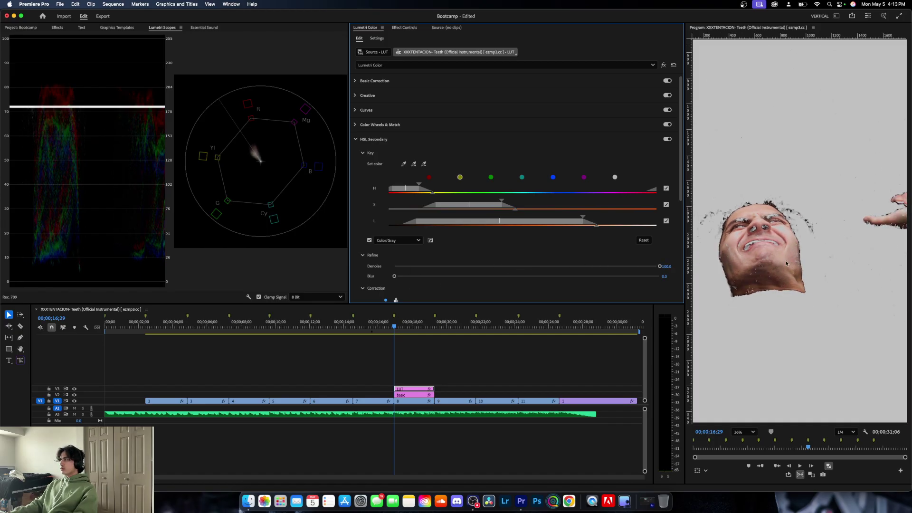
- Extend the HSL Secondary skin key with added samples from the teeth and lips area of the face
scroll(783, 261, up, 5)
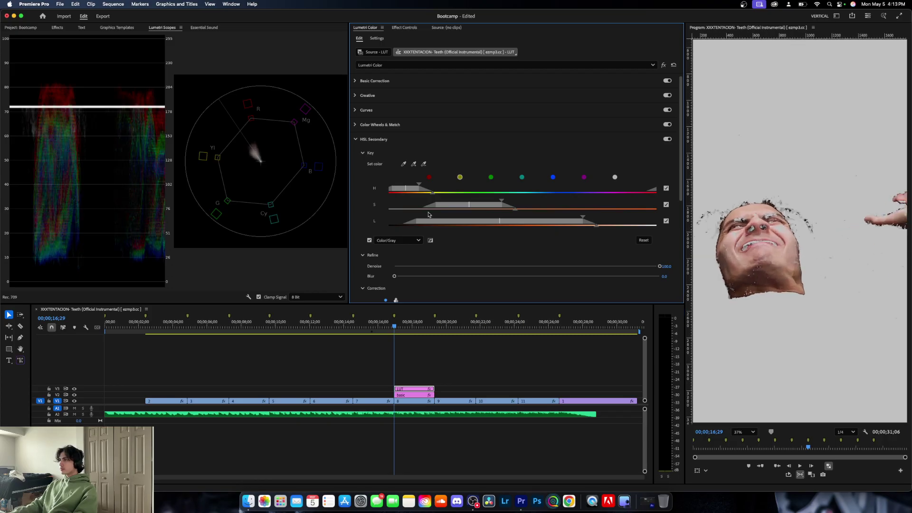
scroll(774, 264, up, 5)
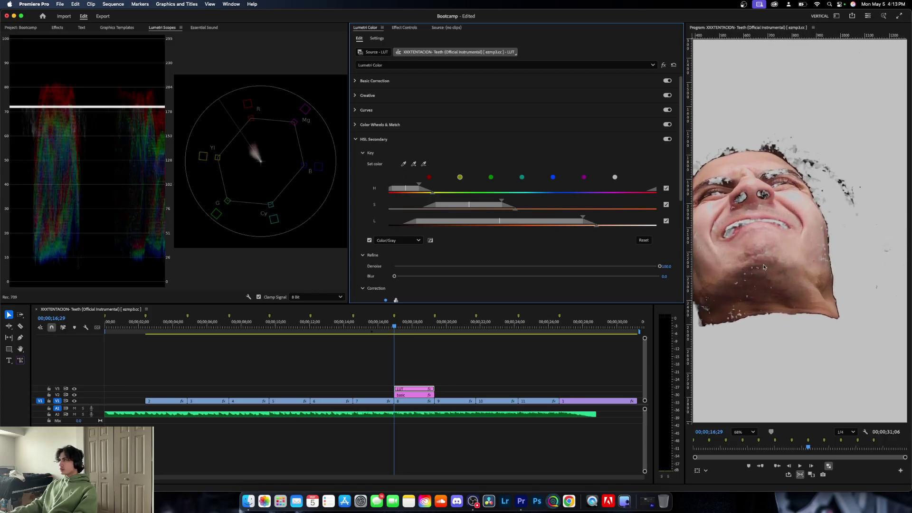
click(414, 164)
click(739, 223)
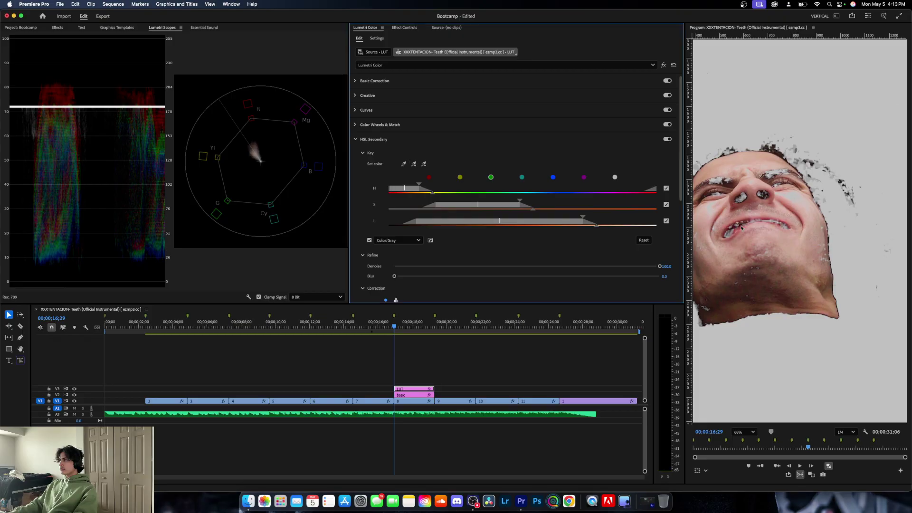
click(413, 164)
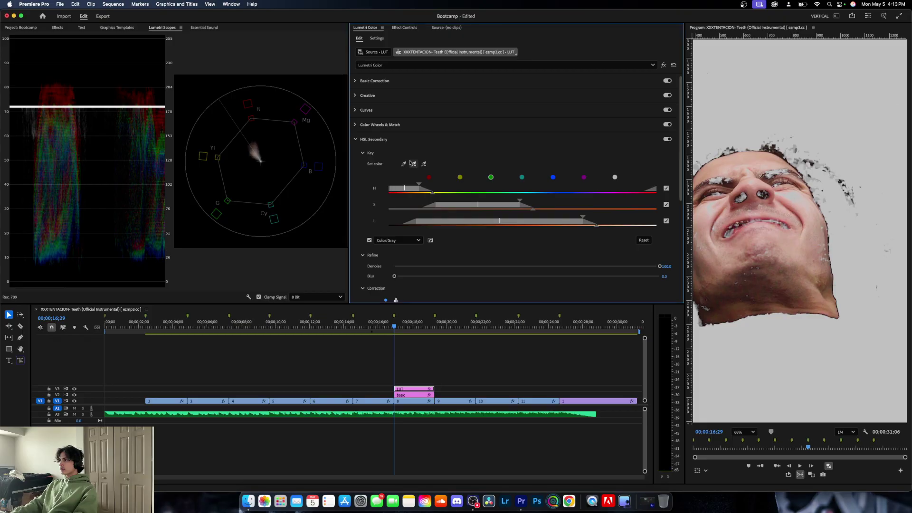
click(737, 227)
click(414, 164)
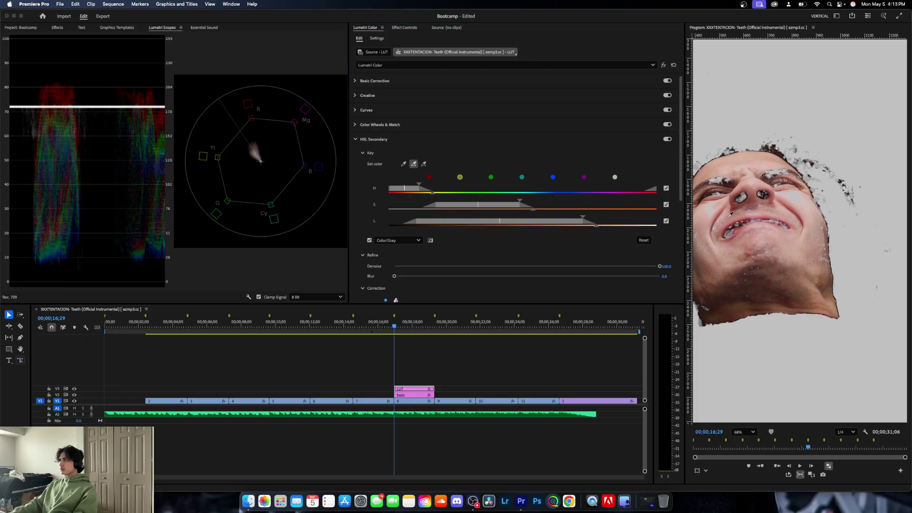
click(734, 235)
- Add a sample from the dark nostril area to the skin key
scroll(799, 236, up, 5)
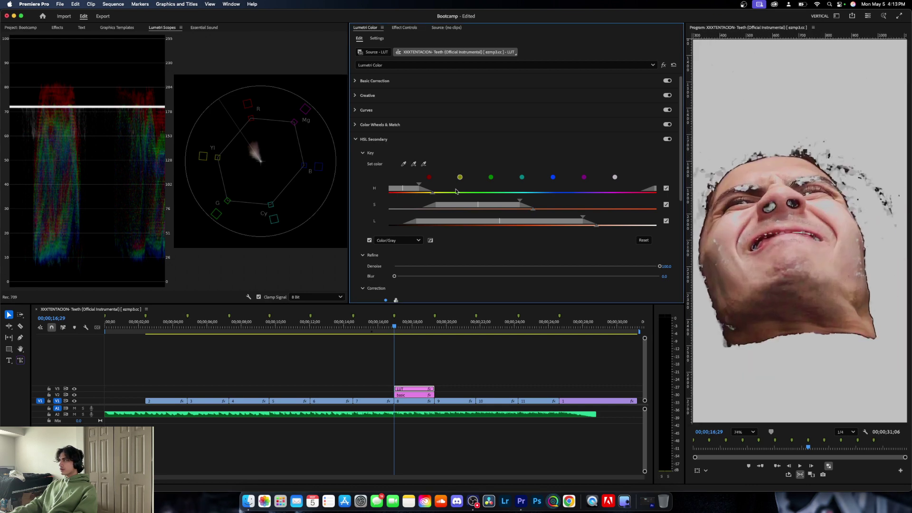
click(429, 178)
click(414, 164)
click(772, 209)
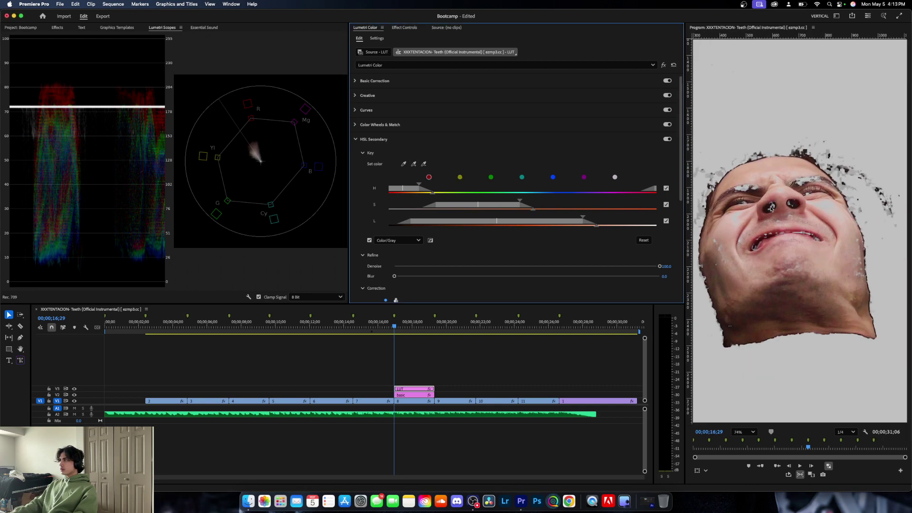
- Add samples from the outer cheek and the skin between the eyebrows to the skin key
scroll(779, 214, down, 5)
scroll(796, 220, up, 3)
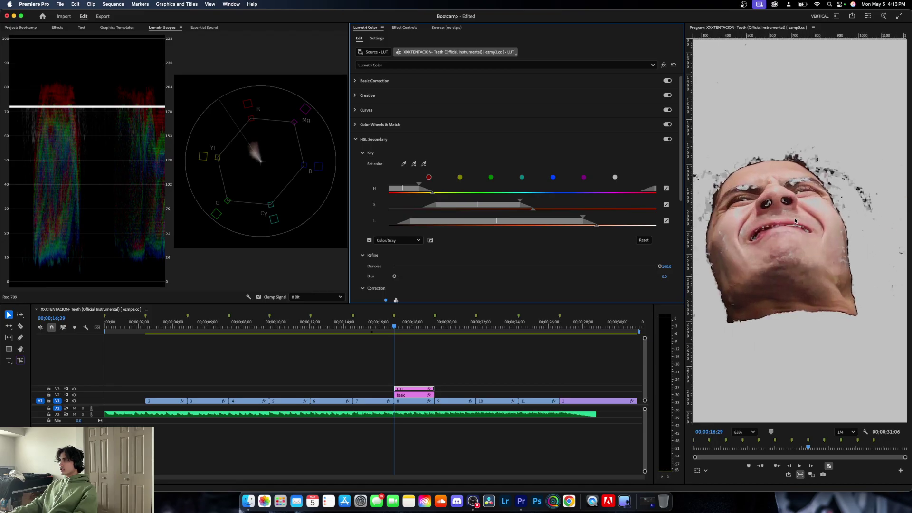
click(414, 164)
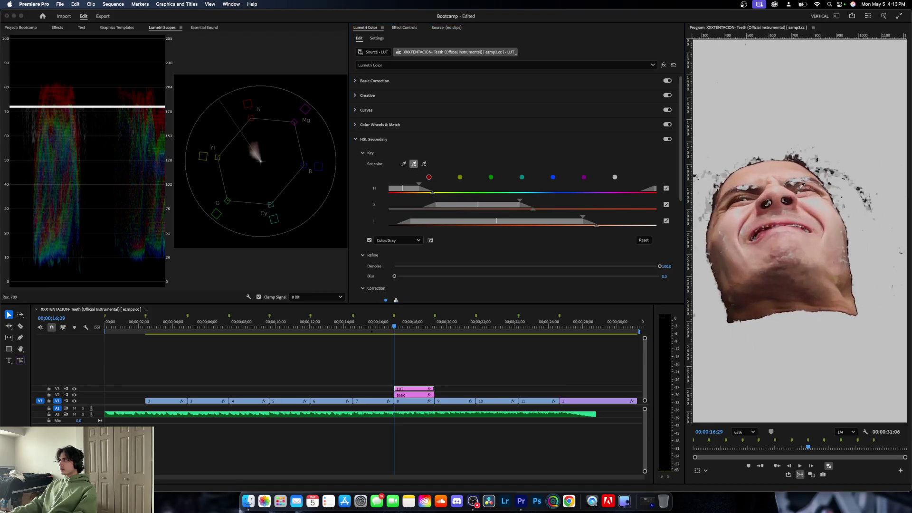
click(846, 247)
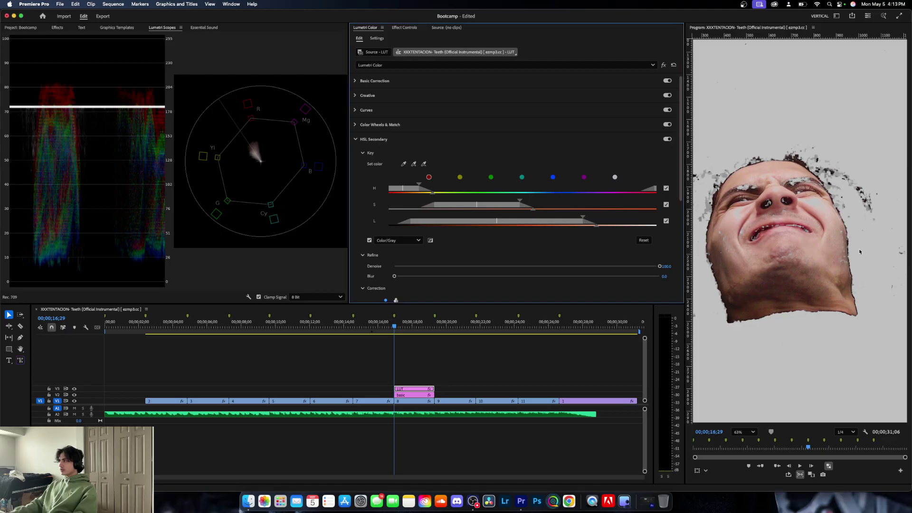
click(414, 164)
click(776, 189)
- Refine the skin key with further samples from the outer edges of both cheeks
click(413, 163)
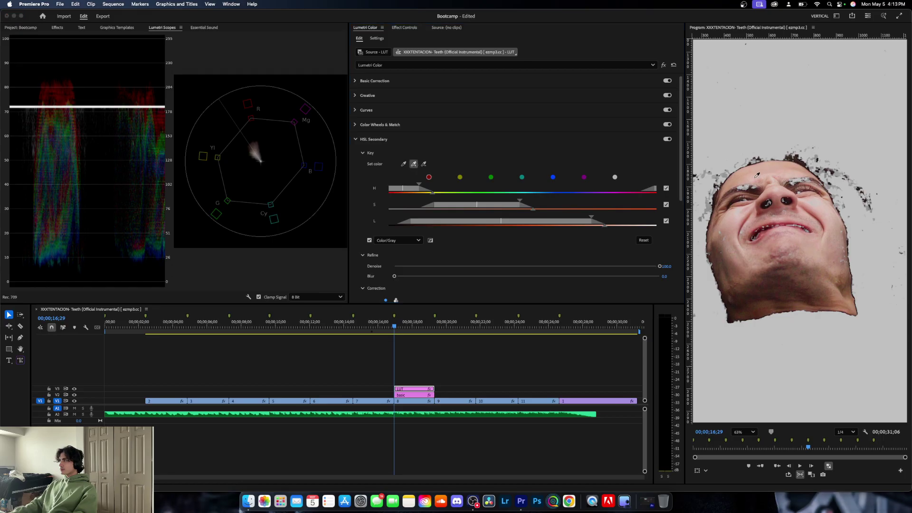
click(721, 230)
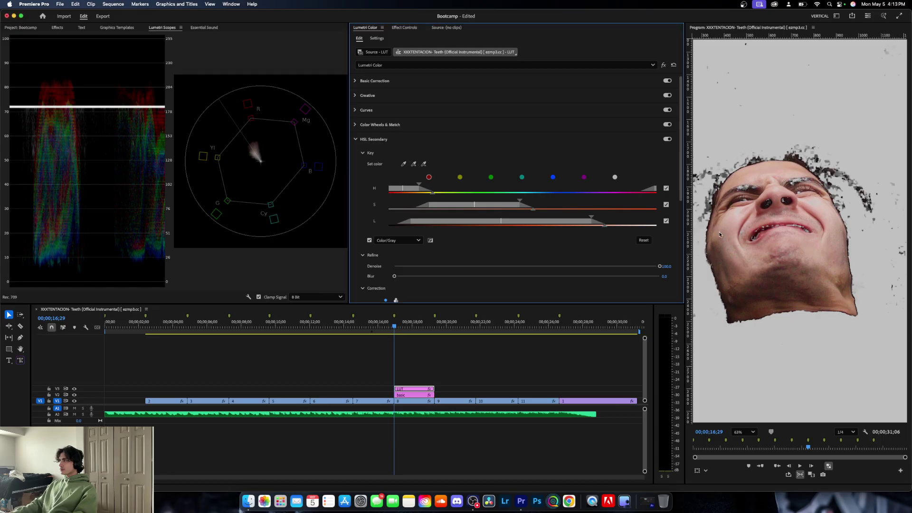
scroll(769, 227, down, 3)
scroll(770, 227, up, 5)
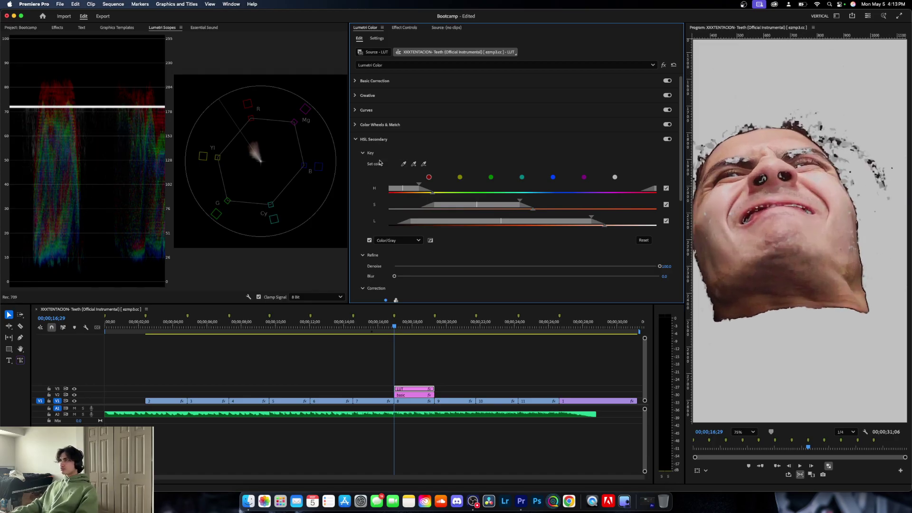
click(414, 164)
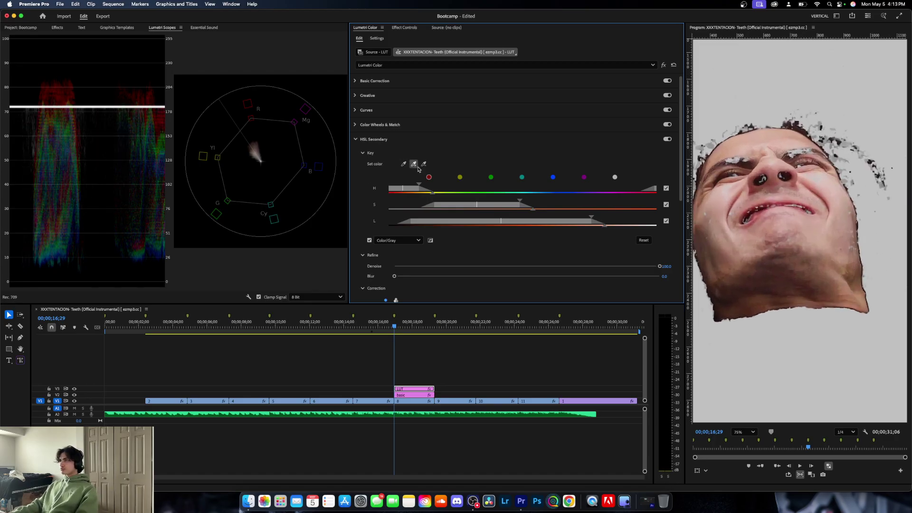
click(853, 246)
- Try to extend the skin key with a sample from the palm of the raised hand
scroll(838, 233, down, 4)
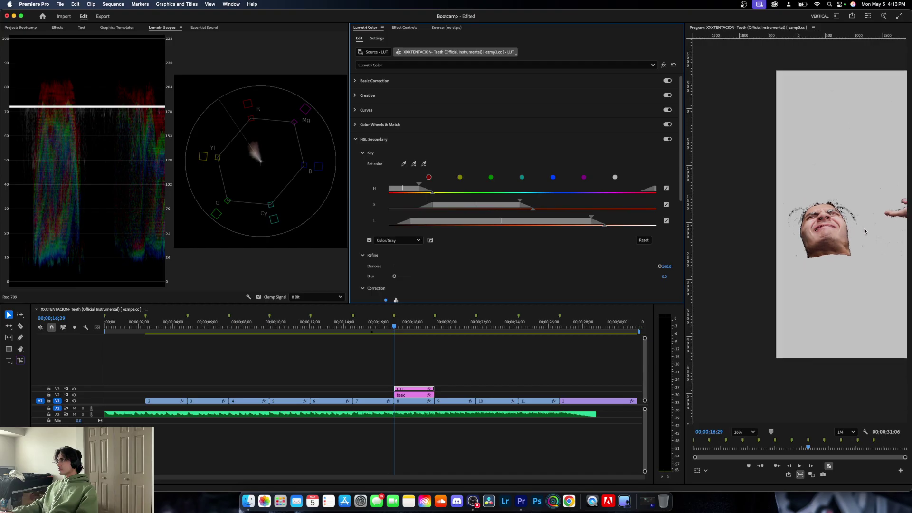
scroll(864, 232, down, 1)
click(744, 432)
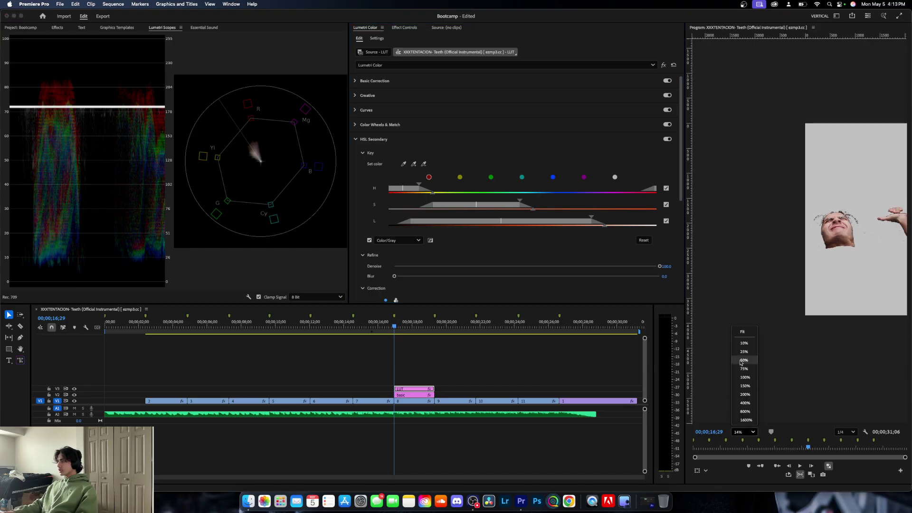
click(743, 333)
scroll(894, 217, up, 3)
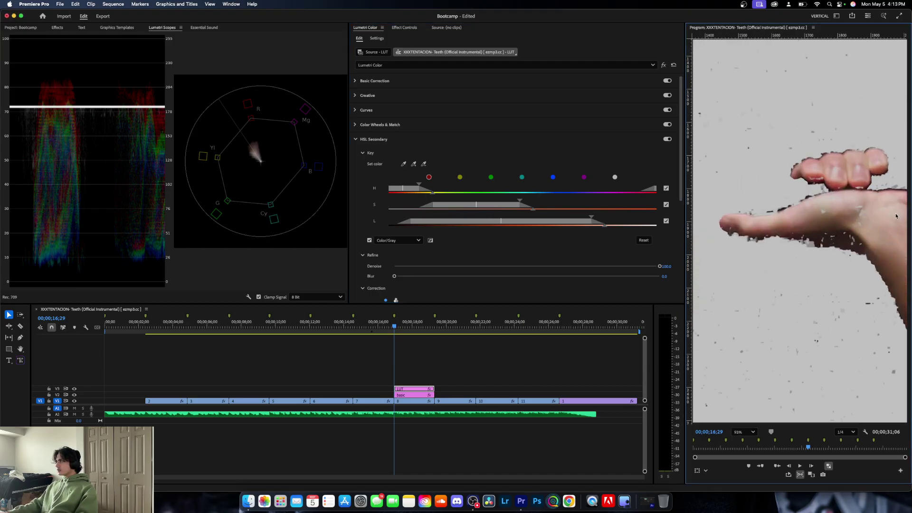
click(413, 164)
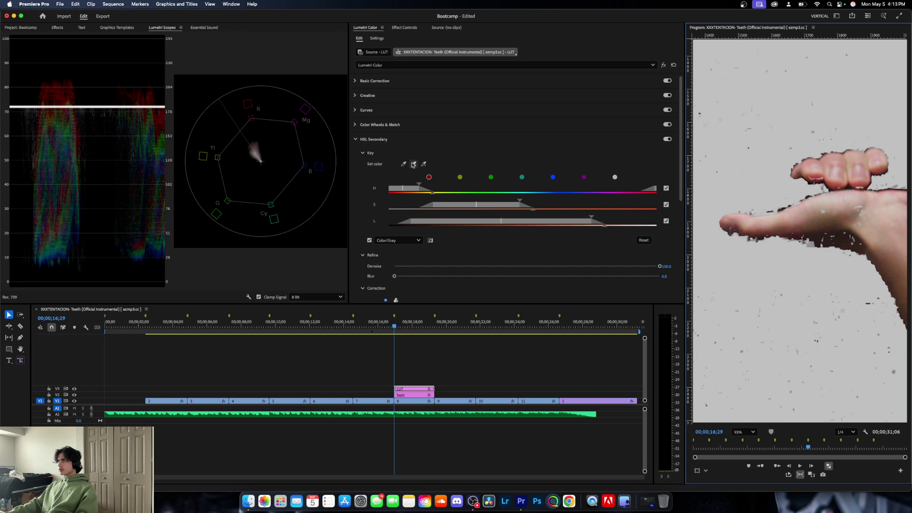
click(866, 209)
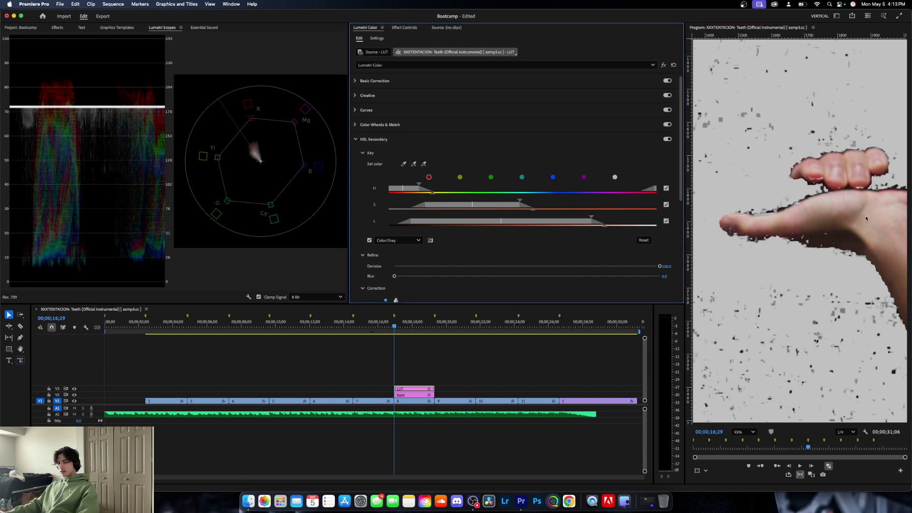
- Soften the skin mask with an HSL Secondary blur of 4.2 and fit the whole frame in the program view
scroll(872, 235, down, 5)
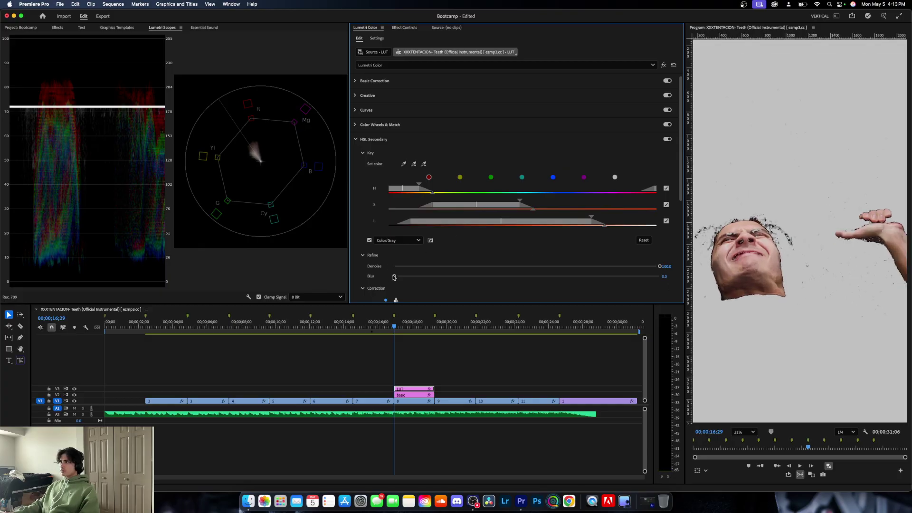
drag(394, 276, 431, 275)
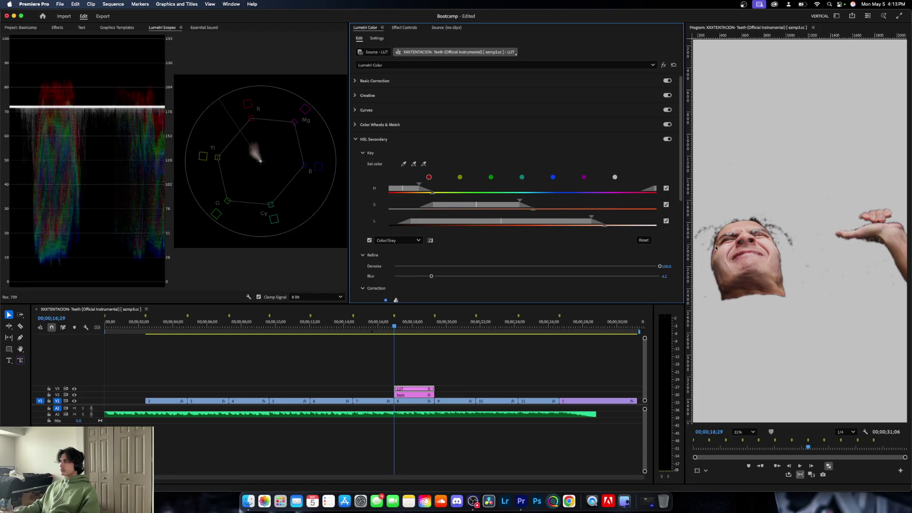
scroll(499, 254, down, 3)
scroll(499, 255, up, 3)
click(745, 432)
click(744, 332)
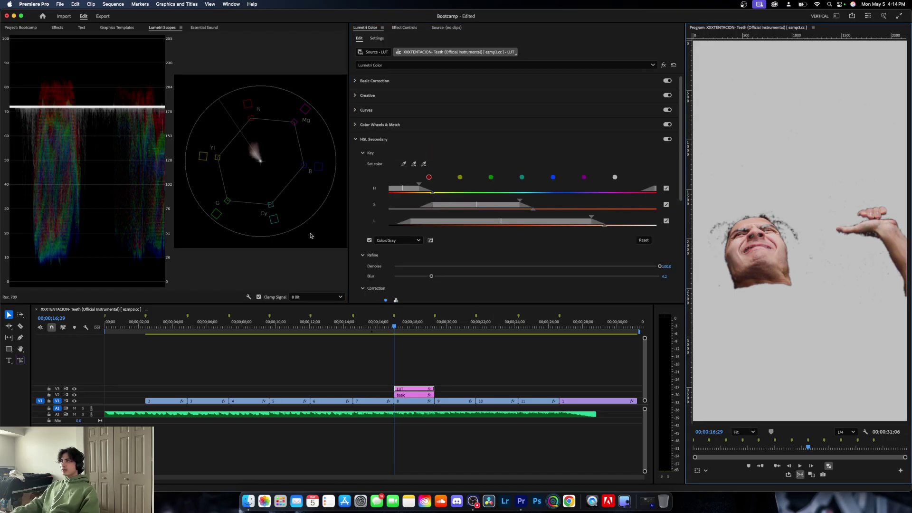
- Compare the mask preview with the full image and invert the mask to target everything except the skin
click(369, 240)
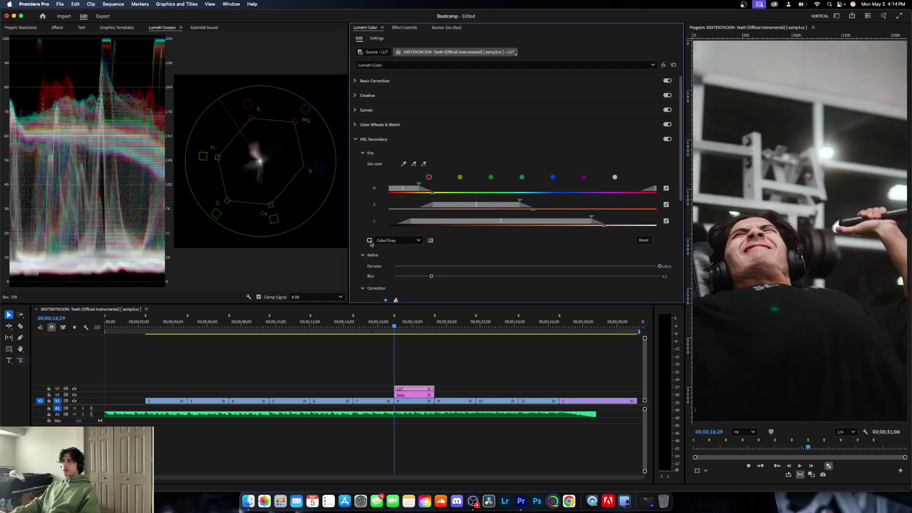
click(370, 240)
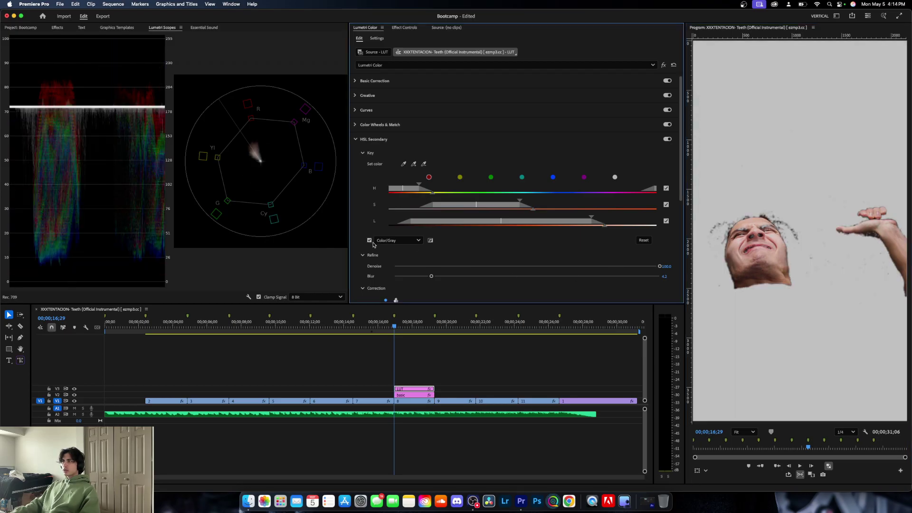
click(431, 241)
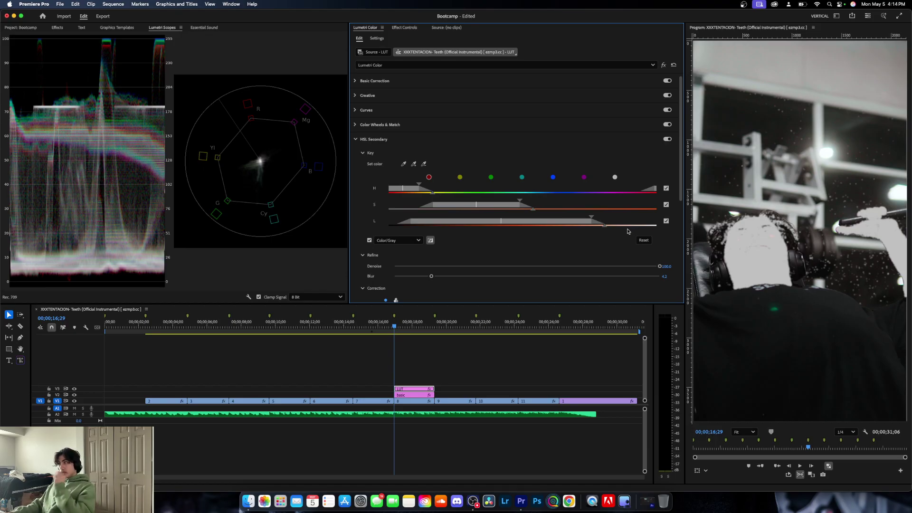
- Narrow the saturation and luminance falloffs of the inverted key to hard edges and turn off the mask preview
drag(605, 226, 594, 228)
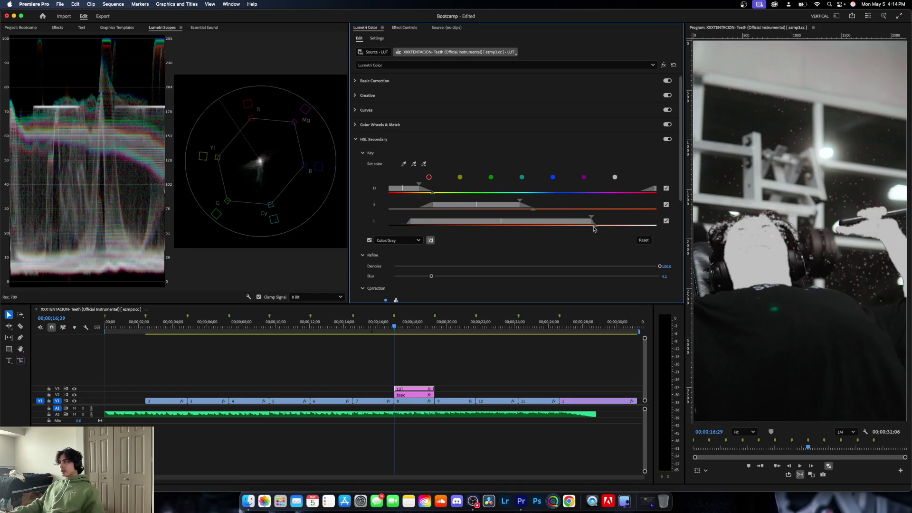
drag(573, 230, 582, 230)
drag(532, 210, 507, 210)
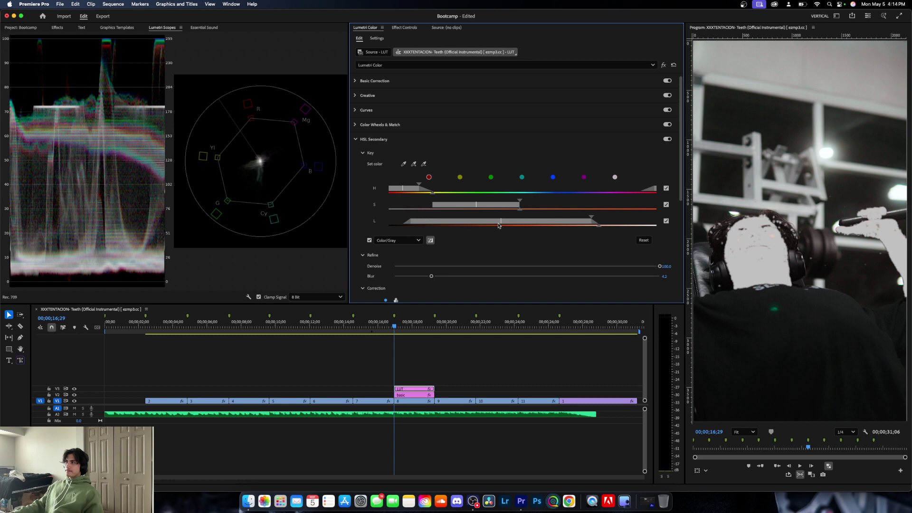
drag(601, 227, 569, 228)
click(369, 241)
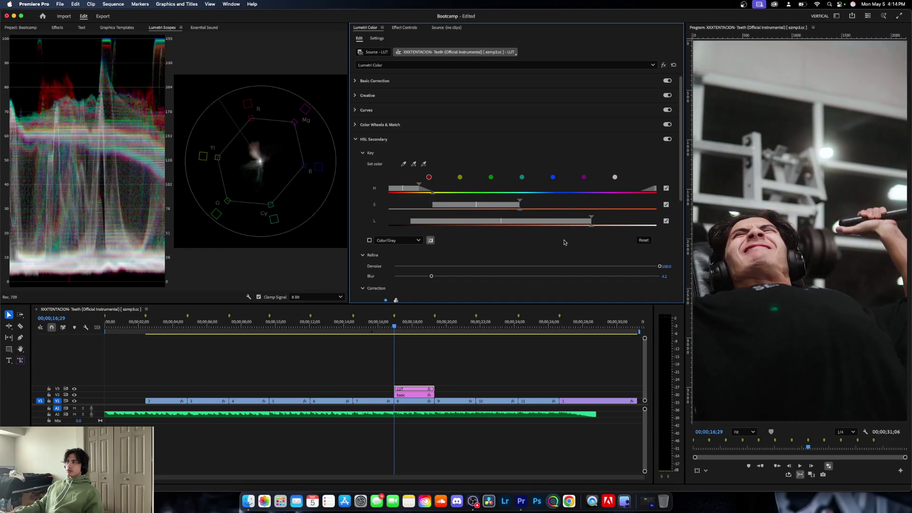
- Tint the background around the skin toward teal-blue with the HSL Secondary correction color wheel
scroll(564, 243, down, 6)
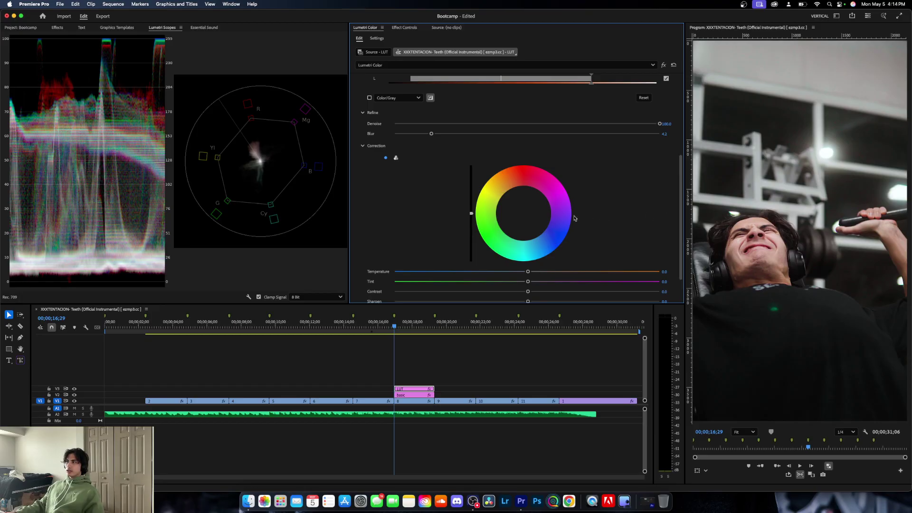
drag(524, 213, 529, 220)
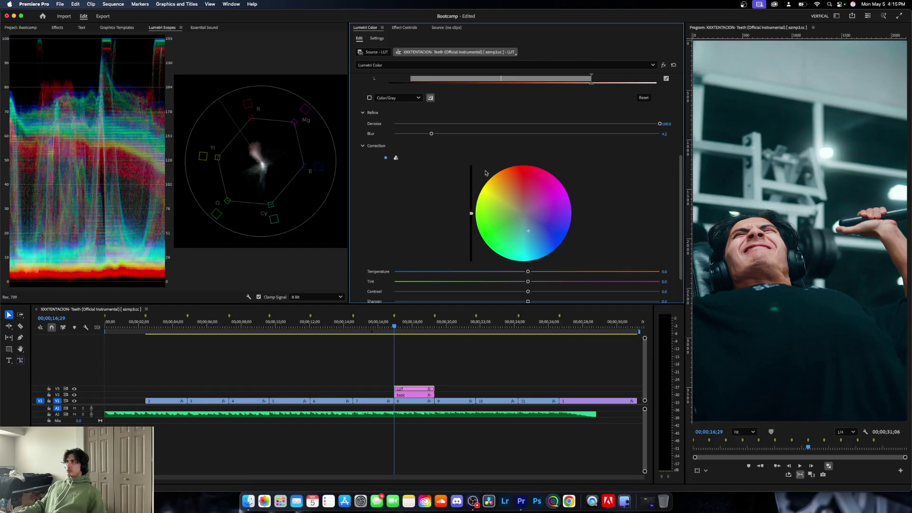
drag(527, 232, 531, 228)
- Check the HSL Secondary three-way correction wheels, then nudge the background tint slightly toward teal on the single wheel
click(396, 157)
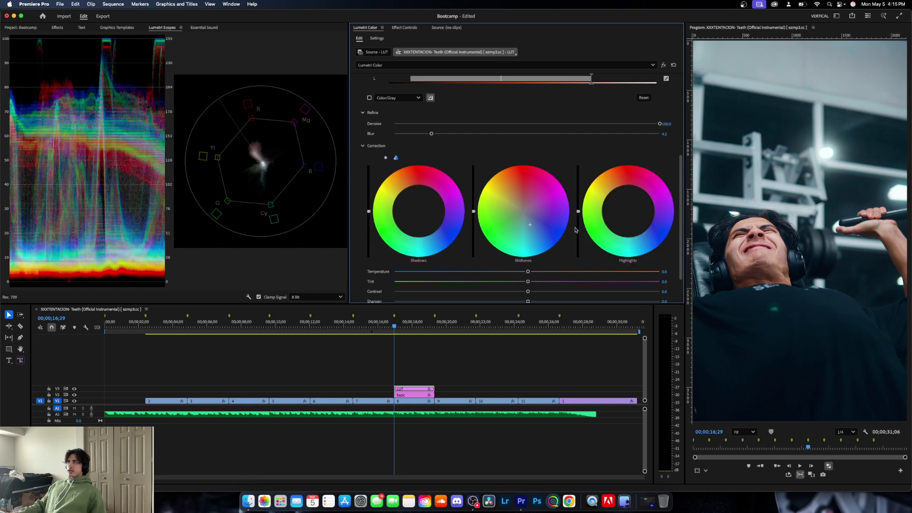
click(419, 212)
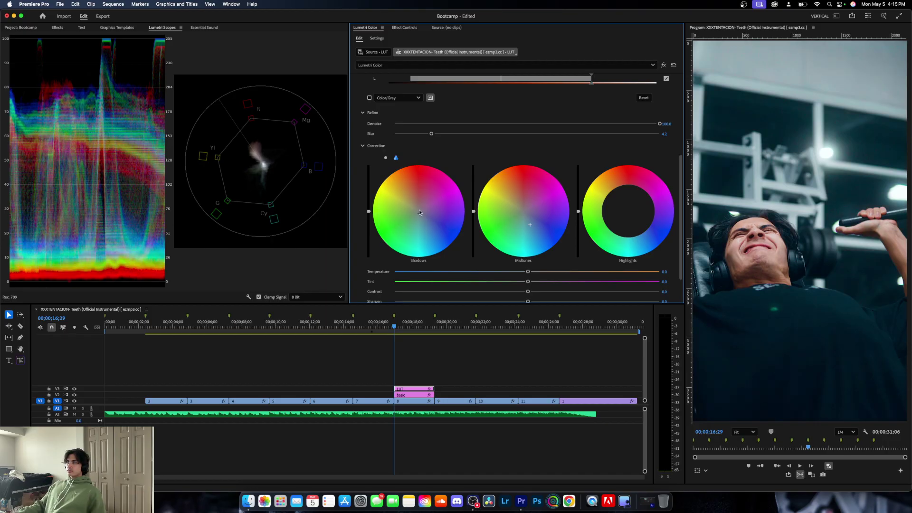
click(385, 158)
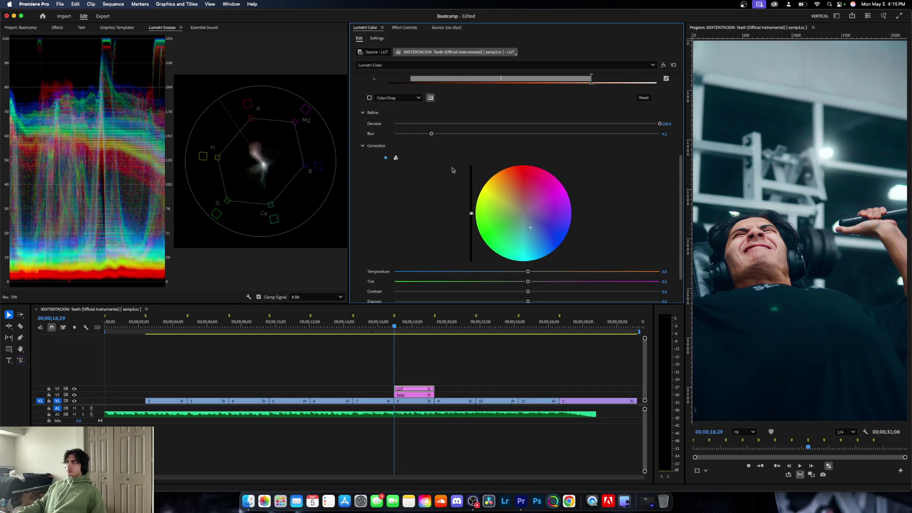
drag(530, 223, 528, 226)
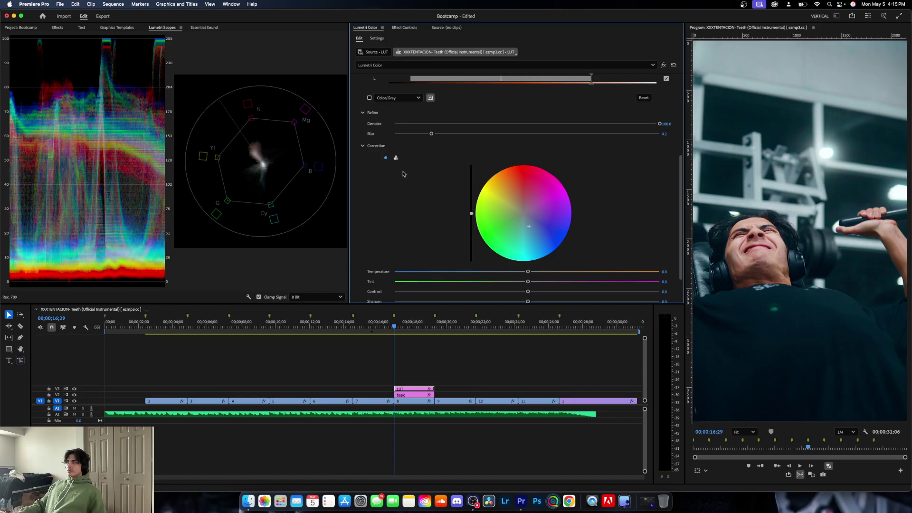
- Switch the HSL Secondary correction to three-way wheels and push the highlights slightly toward cyan
click(396, 158)
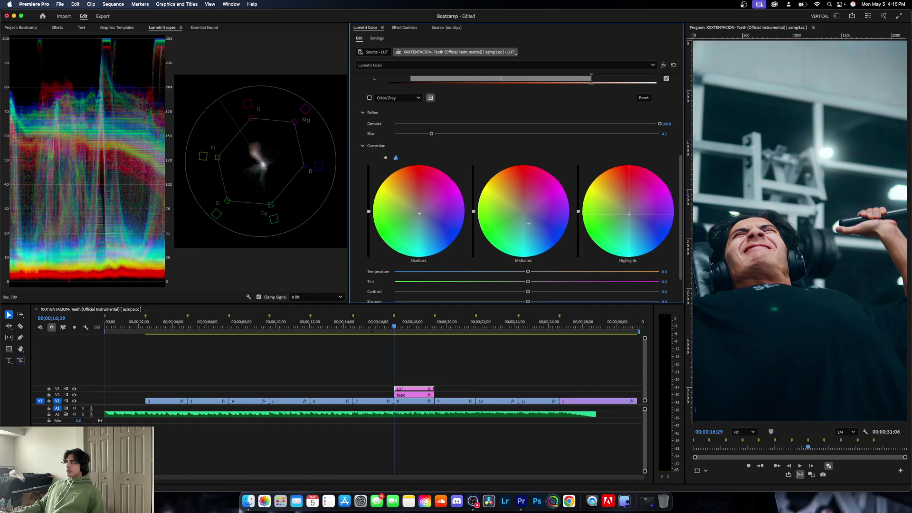
mouse_move(629, 214)
mouse_down()
mouse_move(631, 228)
mouse_move(629, 218)
mouse_up()
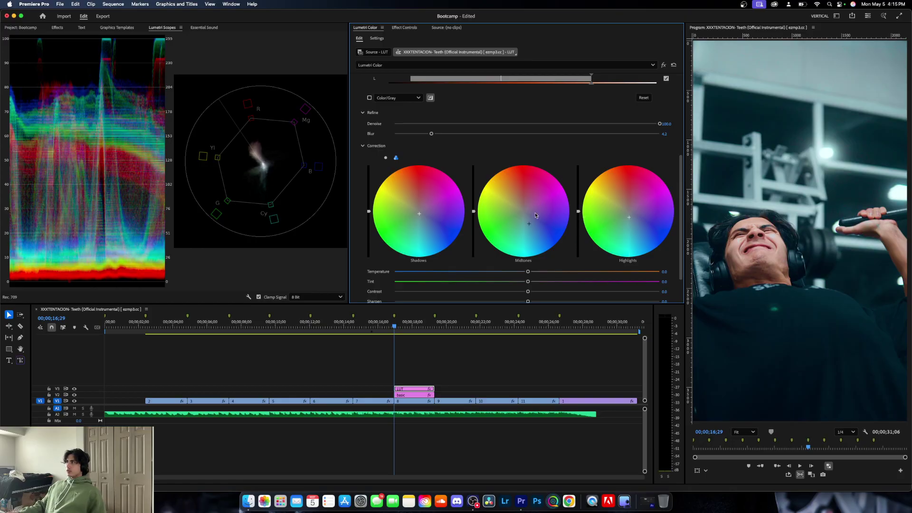
scroll(592, 182, up, 6)
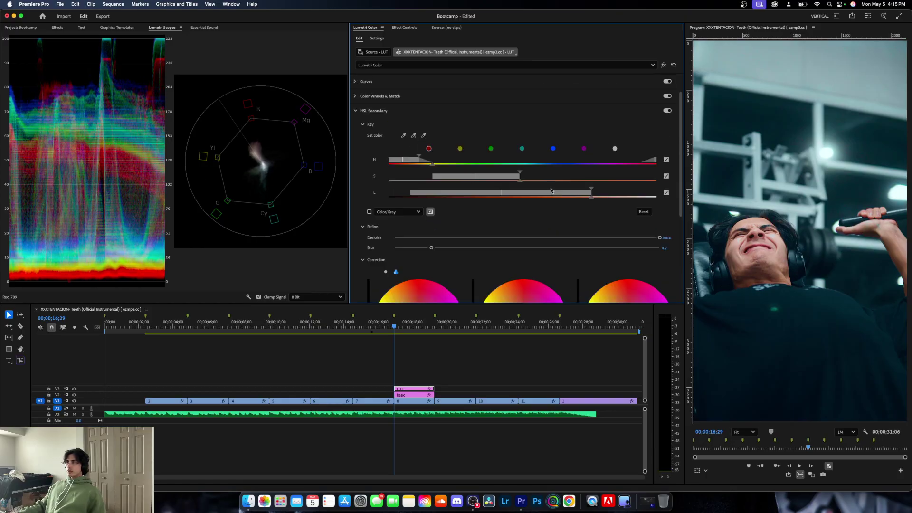
- Try darkening the background's shadows with the HSL Secondary shadow luminance and reset it to neutral
scroll(551, 245, down, 7)
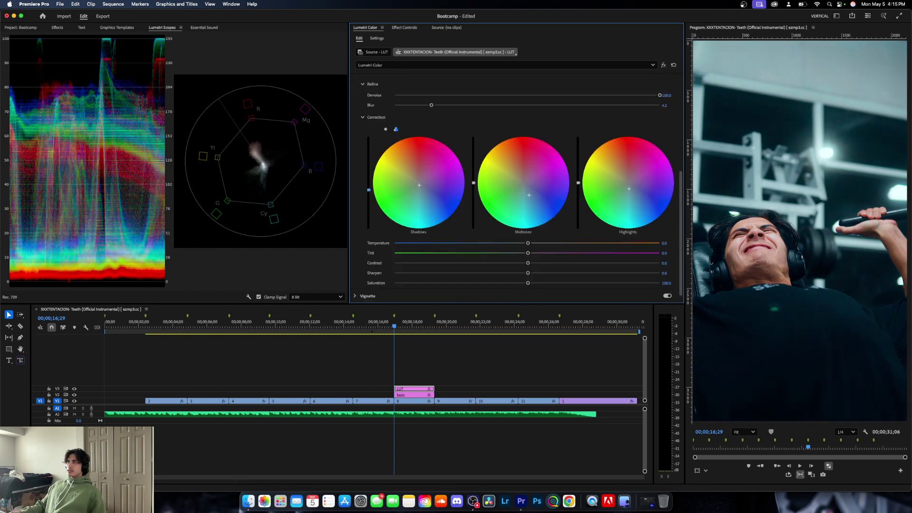
drag(369, 190, 369, 198)
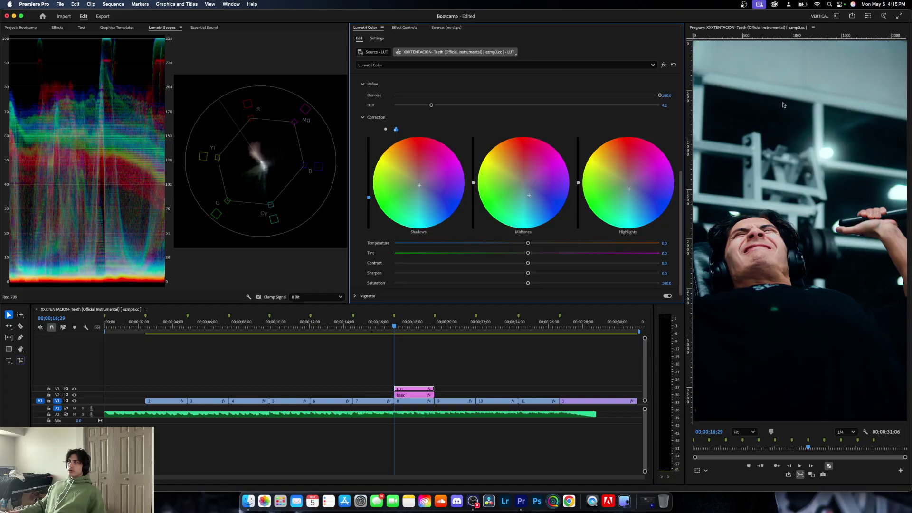
double_click(369, 197)
scroll(456, 233, up, 3)
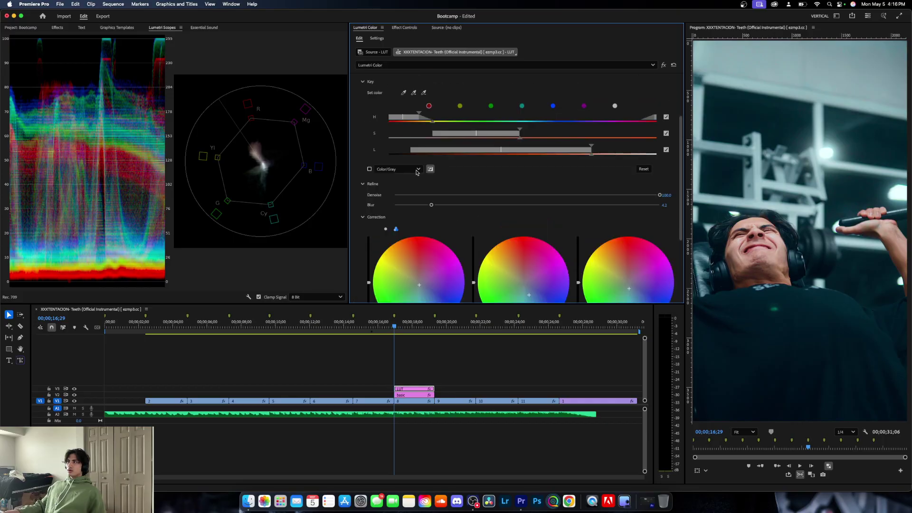
scroll(401, 212, down, 2)
scroll(387, 210, down, 3)
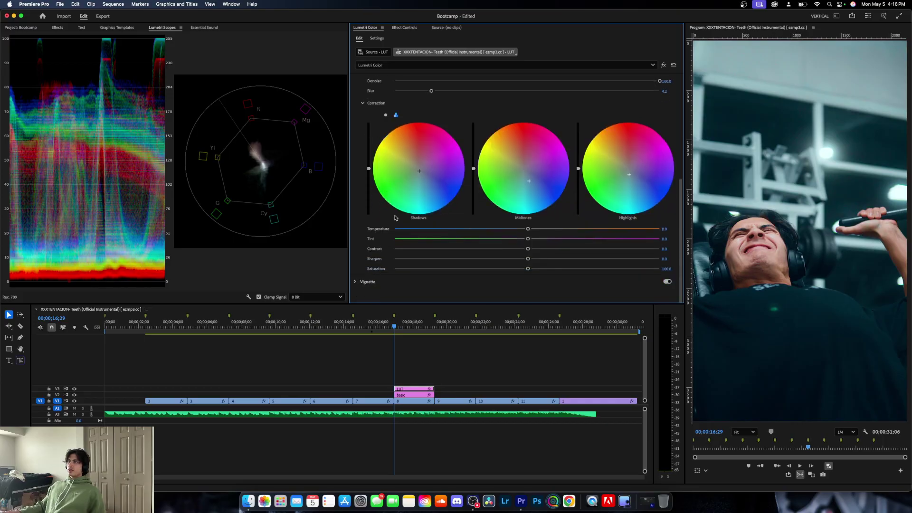
scroll(596, 256, up, 3)
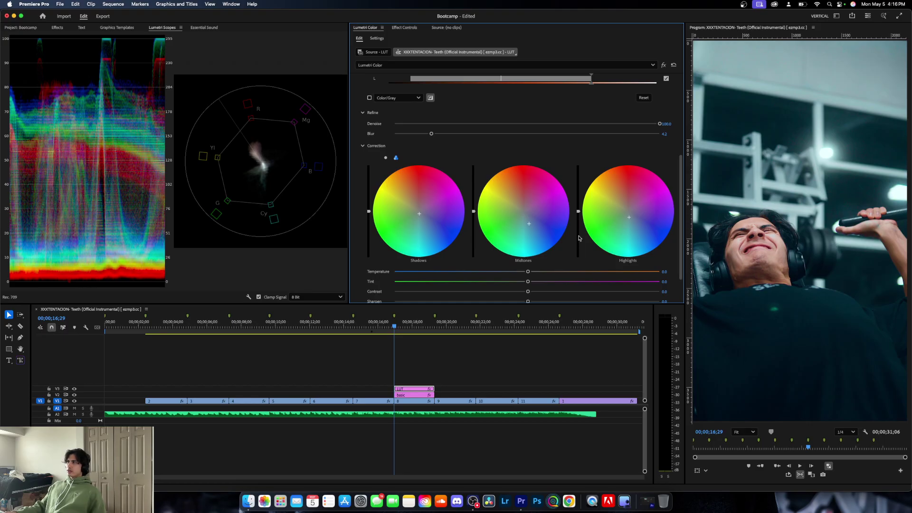
- Lower the LUT layer's Basic Correction shadows to about -59 and highlights to -4.7
scroll(412, 183, up, 10)
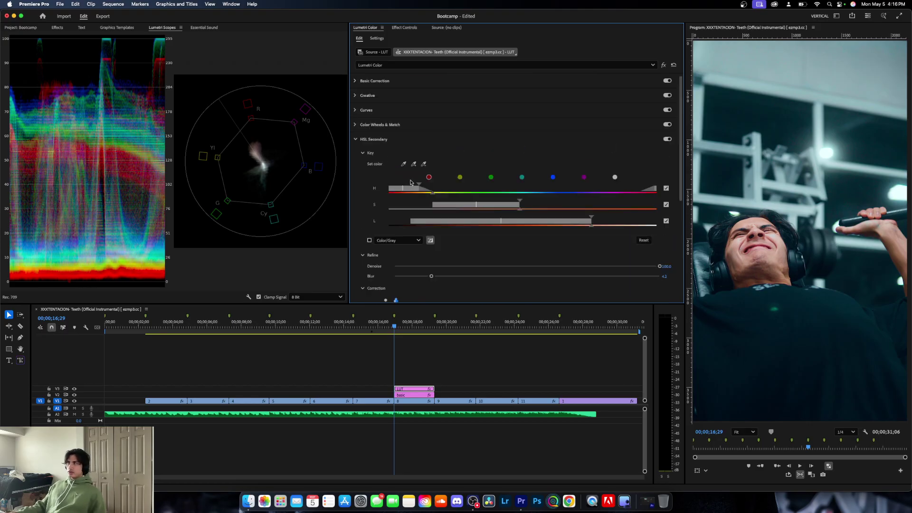
click(356, 81)
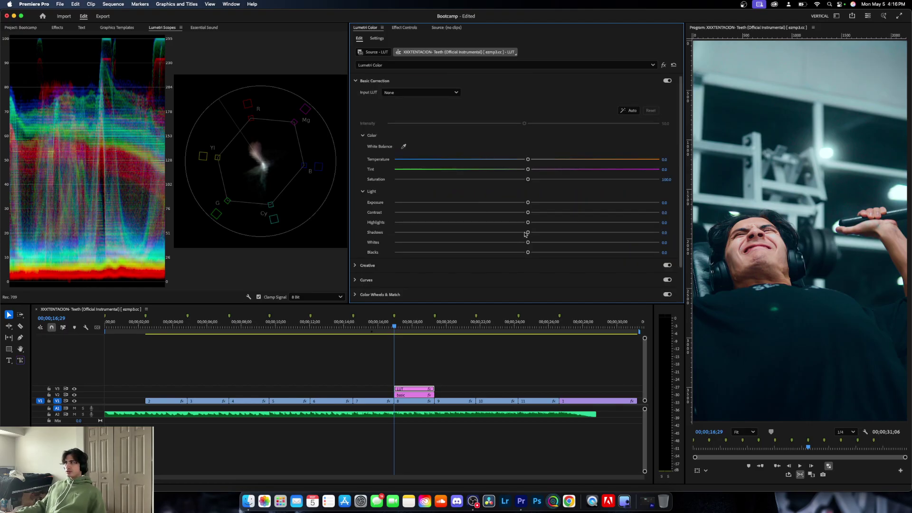
drag(528, 232, 448, 245)
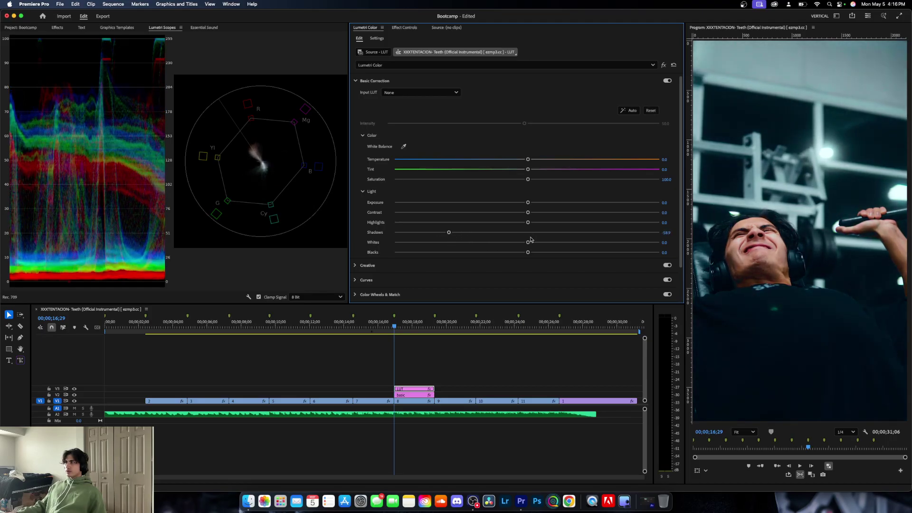
mouse_move(528, 223)
mouse_down()
mouse_move(477, 227)
mouse_move(521, 229)
mouse_up()
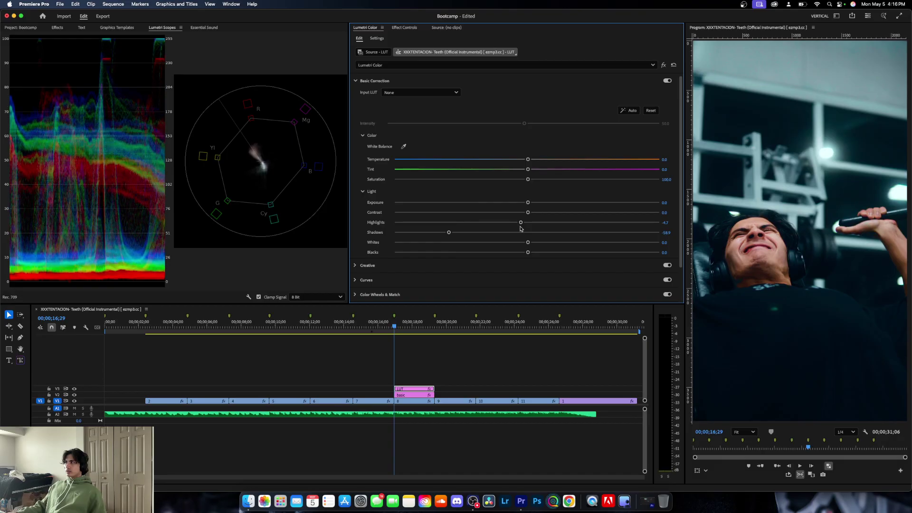
click(356, 81)
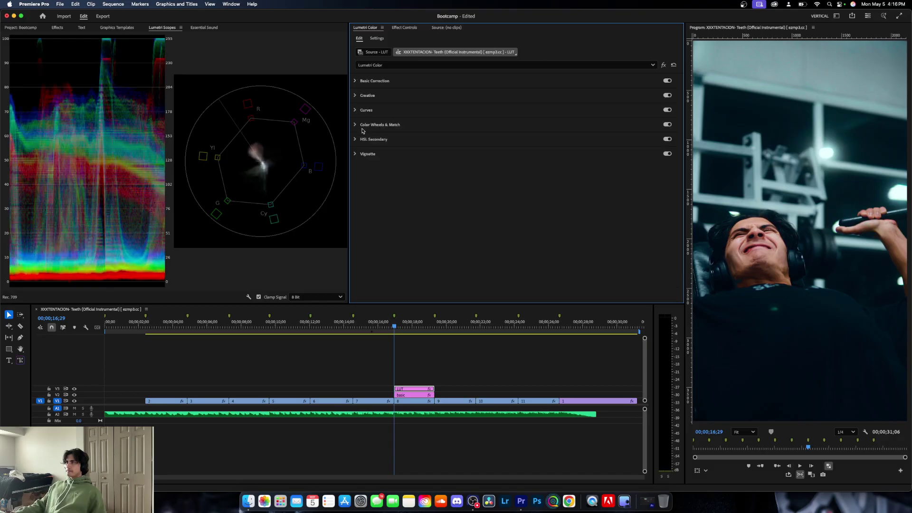
- Darken the LUT layer's midtones slightly with the luminance control in Color Wheels & Match
click(355, 110)
click(355, 110)
click(354, 97)
click(355, 97)
click(356, 124)
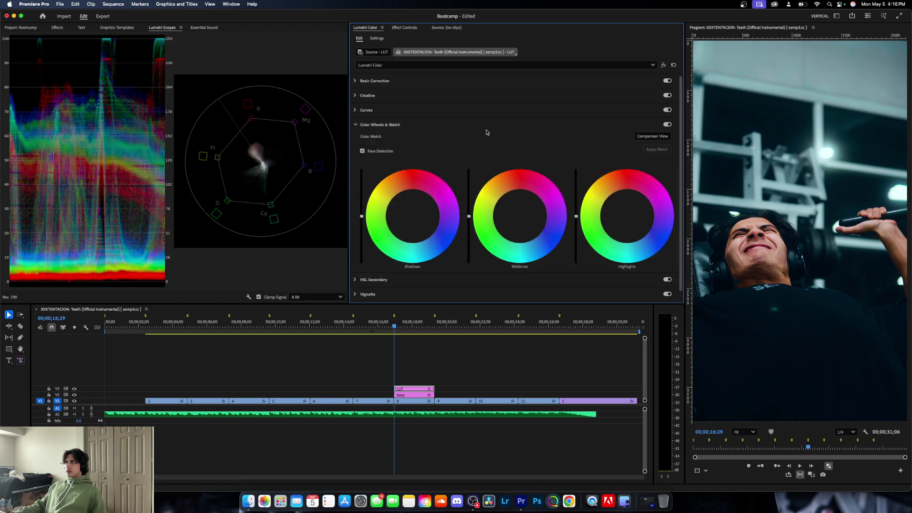
scroll(486, 133, down, 1)
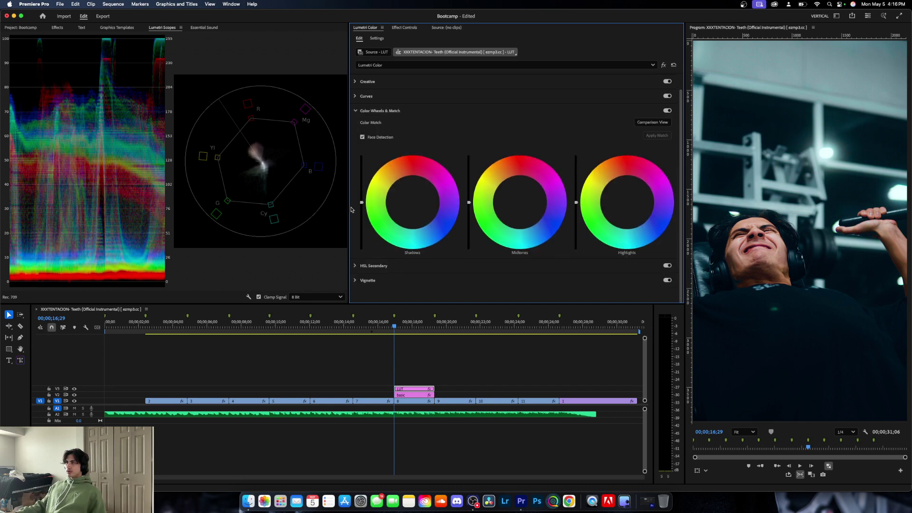
drag(362, 204, 362, 202)
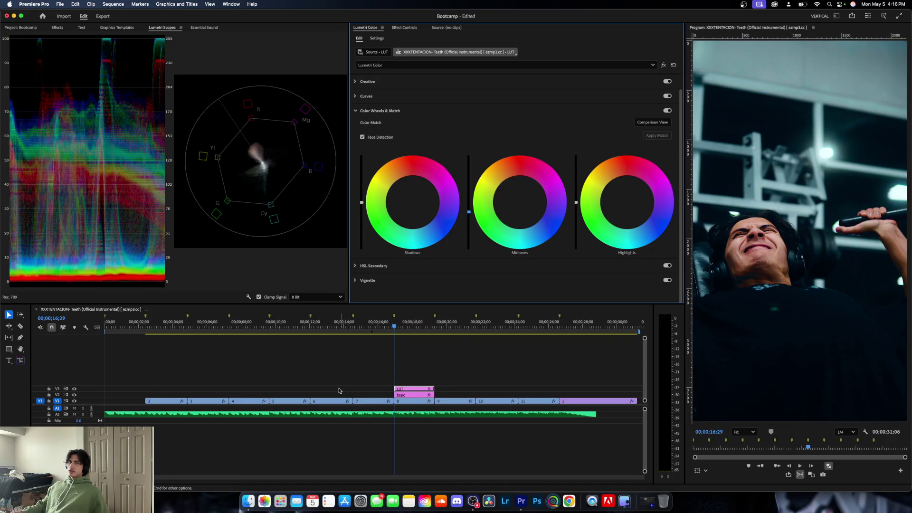
click(379, 394)
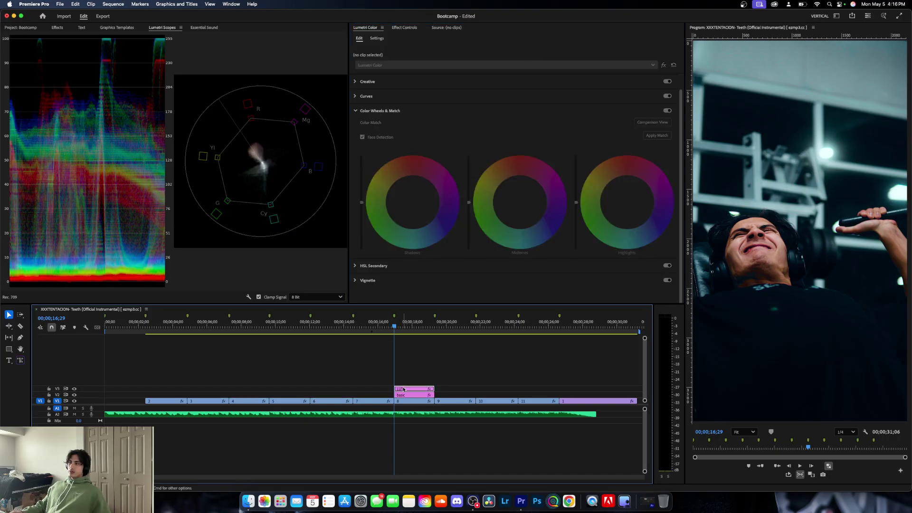
click(409, 394)
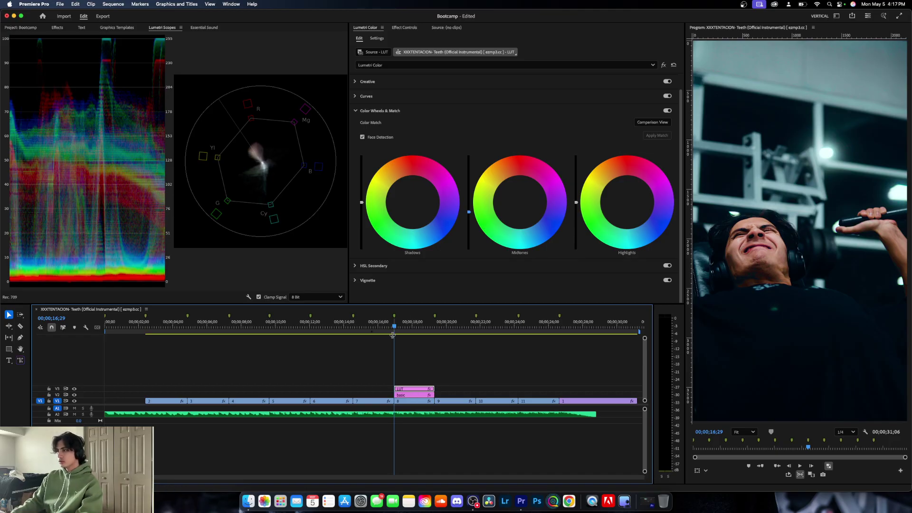
- Move the playhead to 00;00;17;09, inspect the grade up close around the hand, and fit the frame again
drag(395, 327, 400, 327)
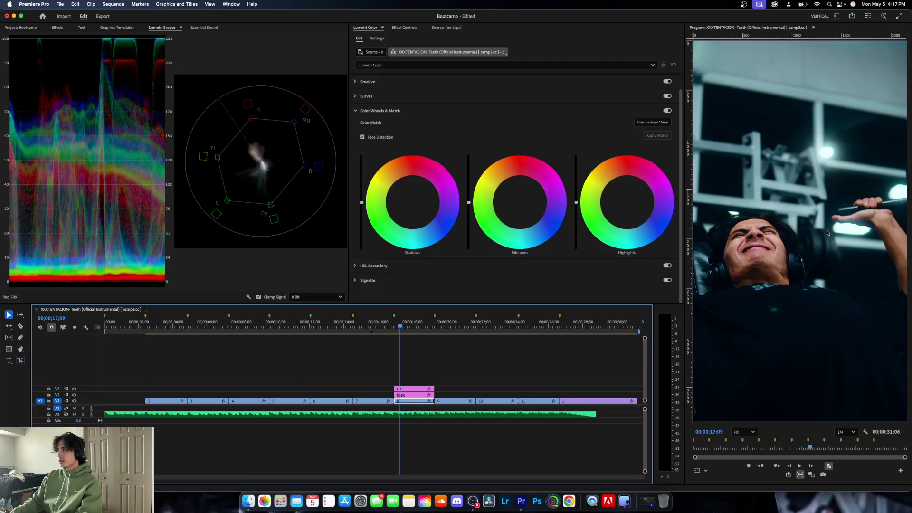
scroll(863, 220, up, 5)
scroll(863, 220, down, 5)
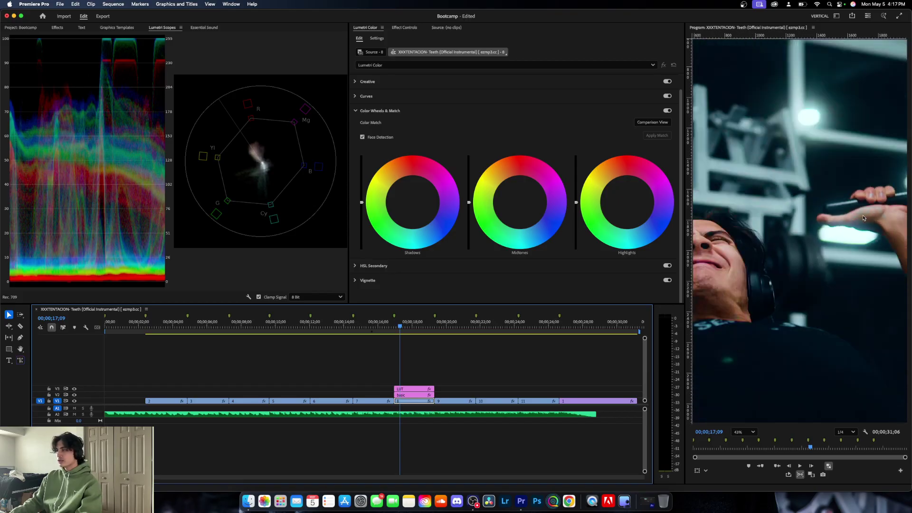
click(744, 432)
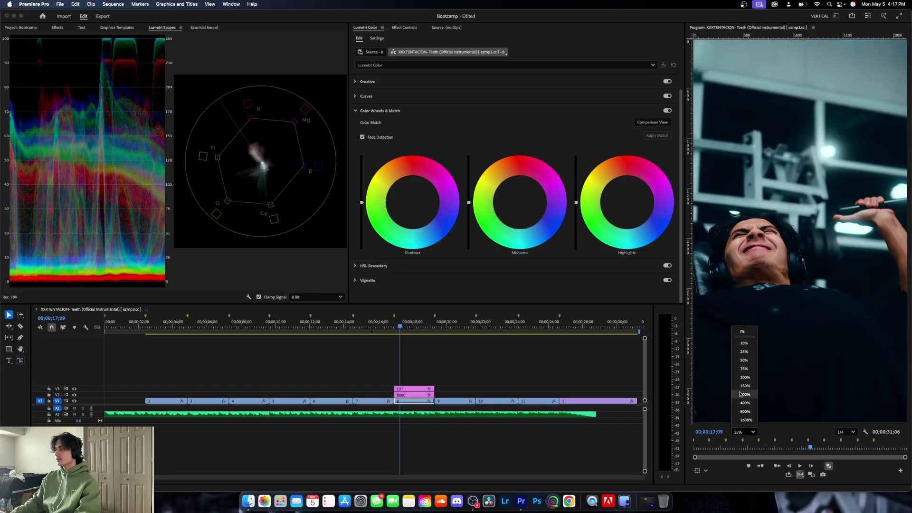
click(743, 331)
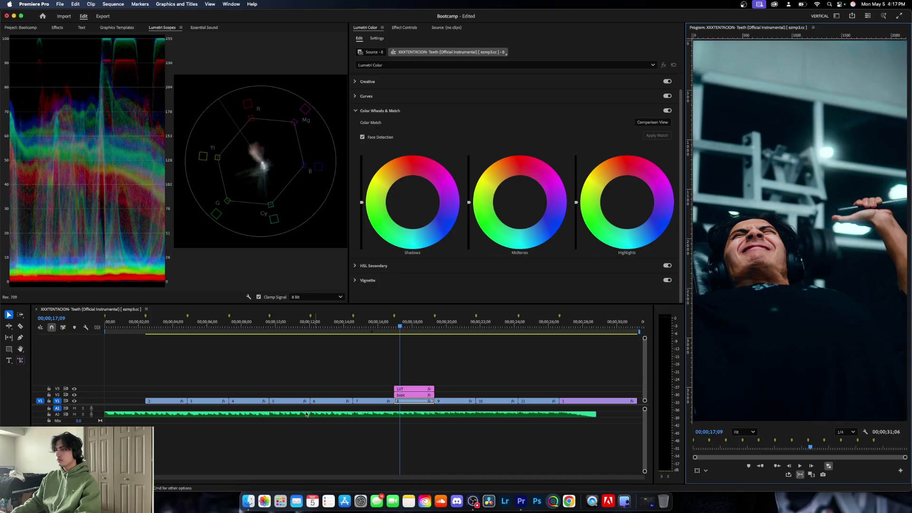
- Compare the graded shot with and without the base layer on V2, keeping the LUT layer selected
click(75, 394)
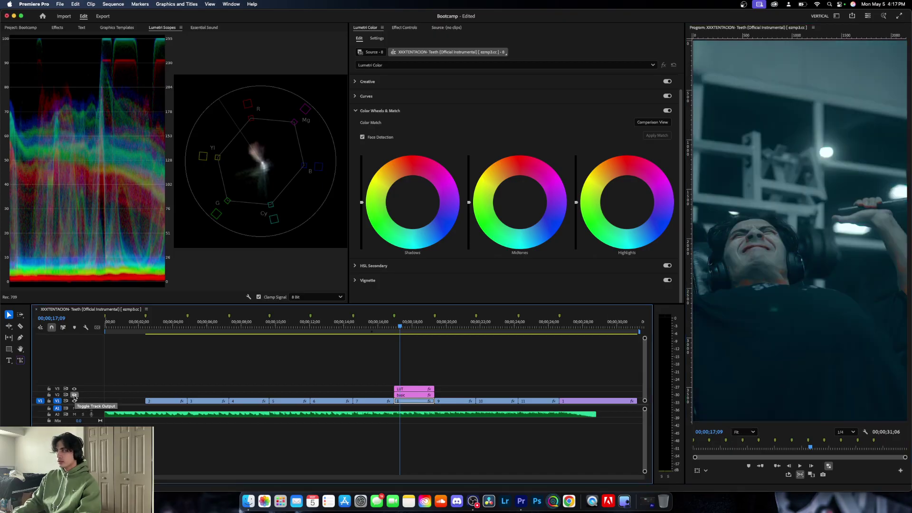
click(415, 390)
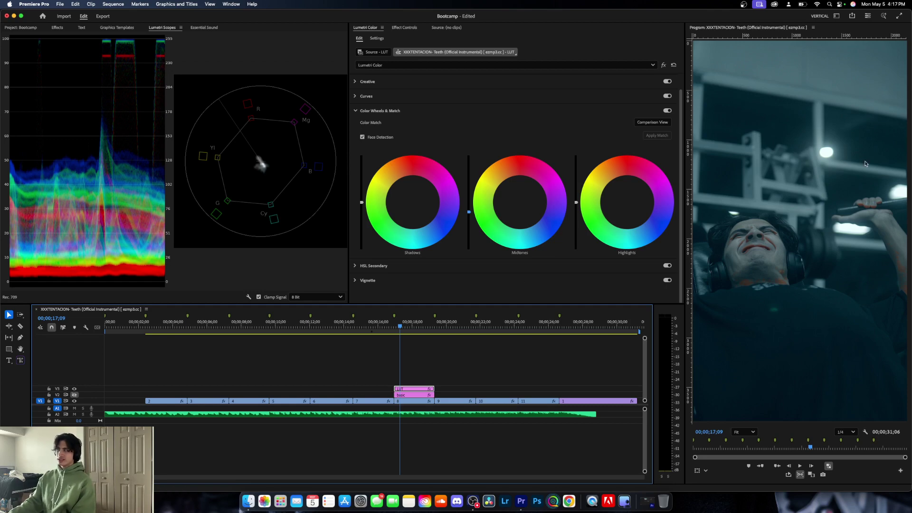
click(74, 395)
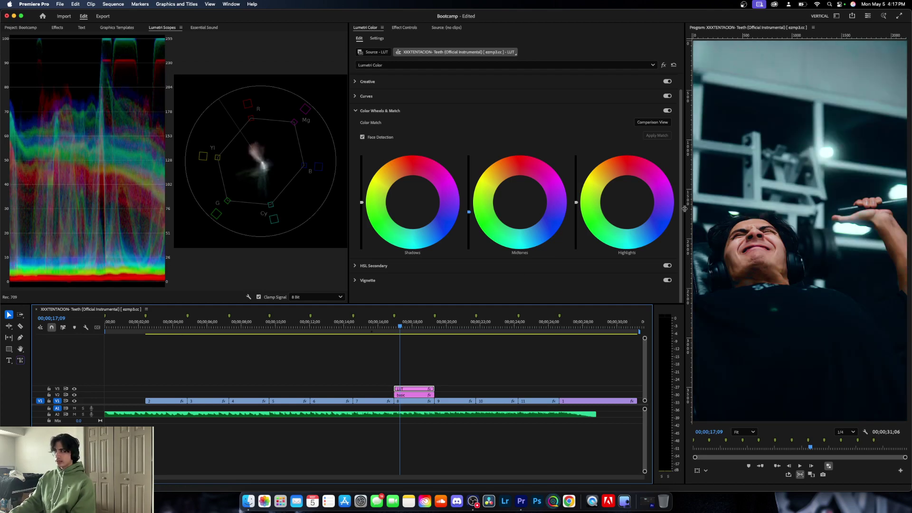
click(74, 395)
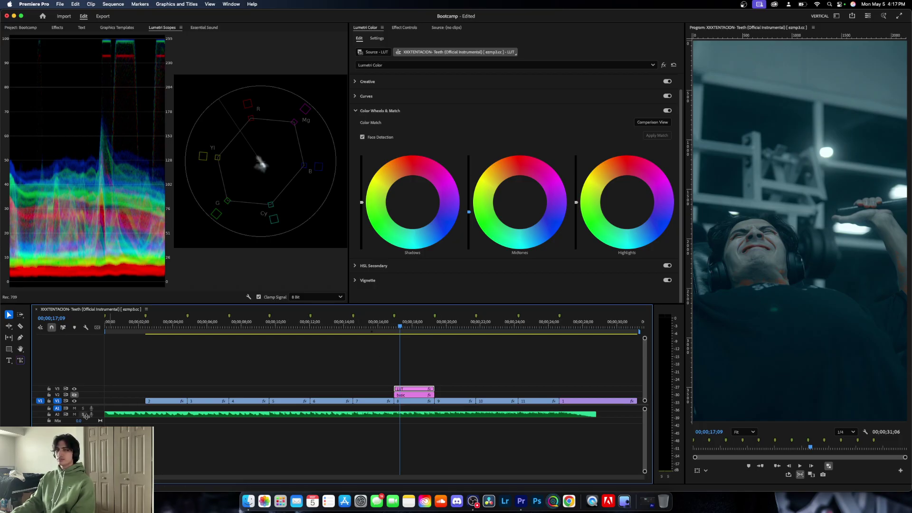
click(74, 394)
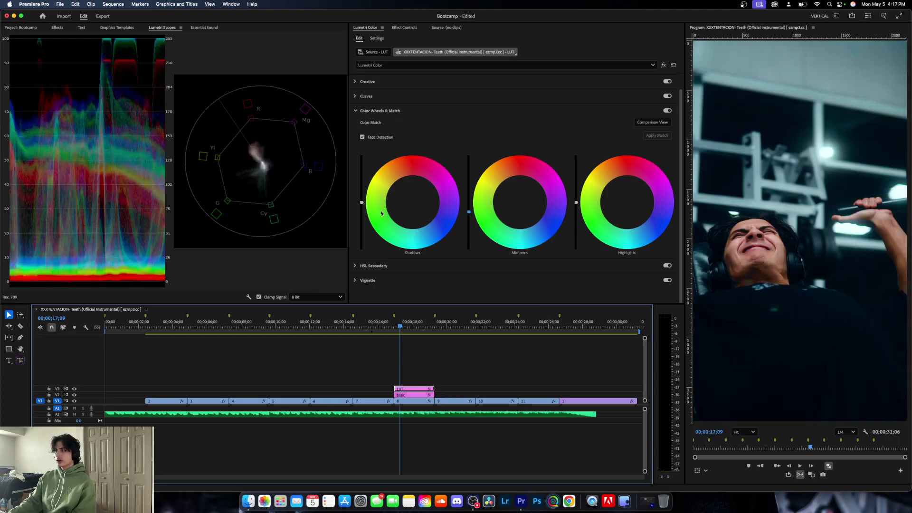
- Preview the LUT layer's HSL Secondary mask and add sampled skin tone below the chin to the key
click(359, 266)
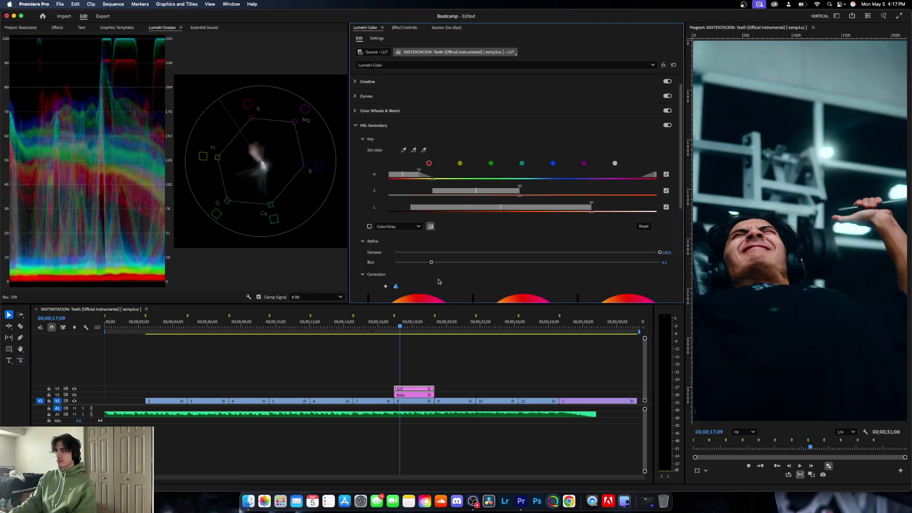
click(369, 226)
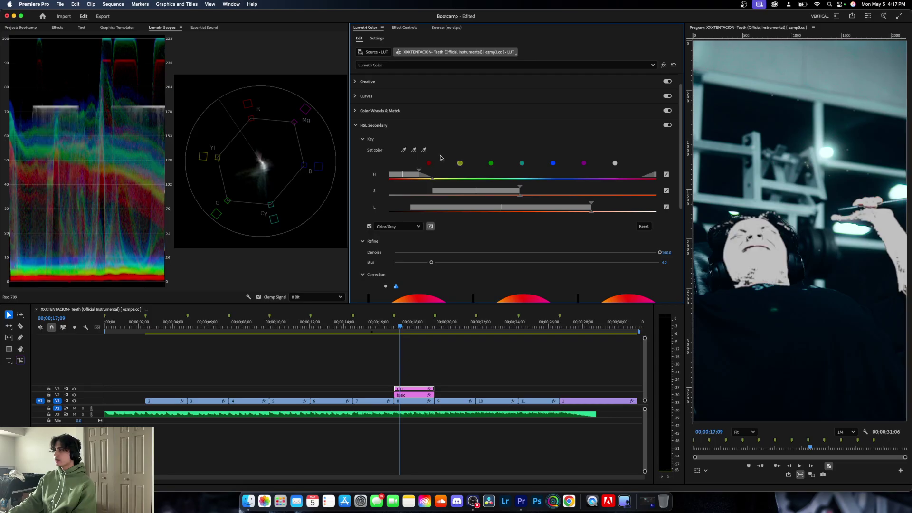
click(413, 150)
click(748, 280)
click(413, 150)
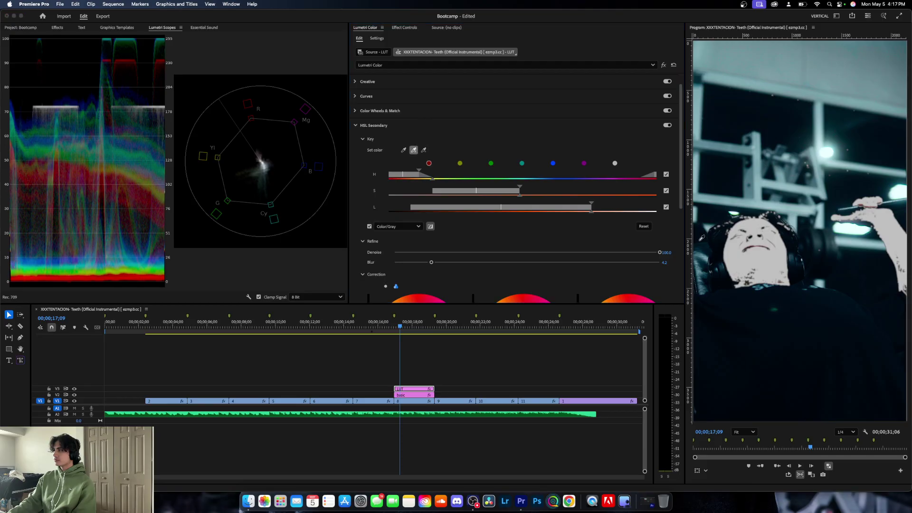
click(750, 281)
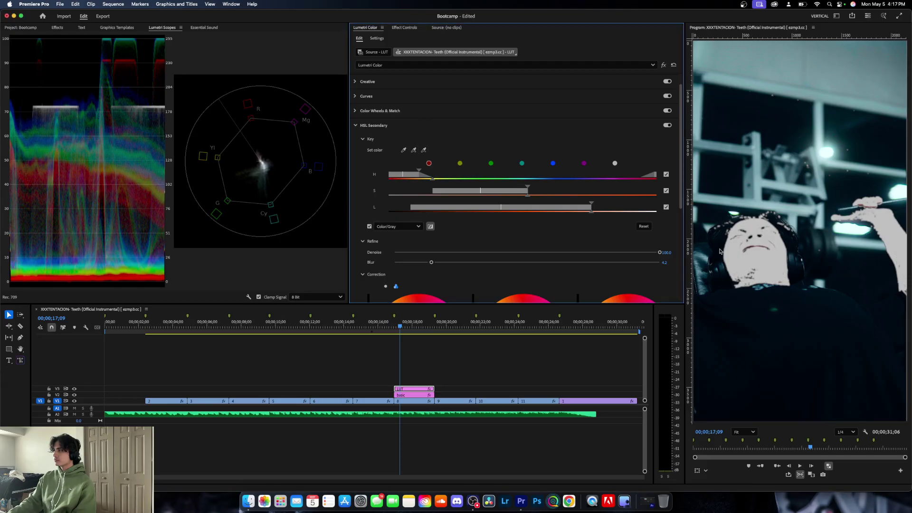
- Add more sampled skin tones around the chin and neck to the LUT layer's HSL Secondary key, and turn off the mask preview
click(416, 151)
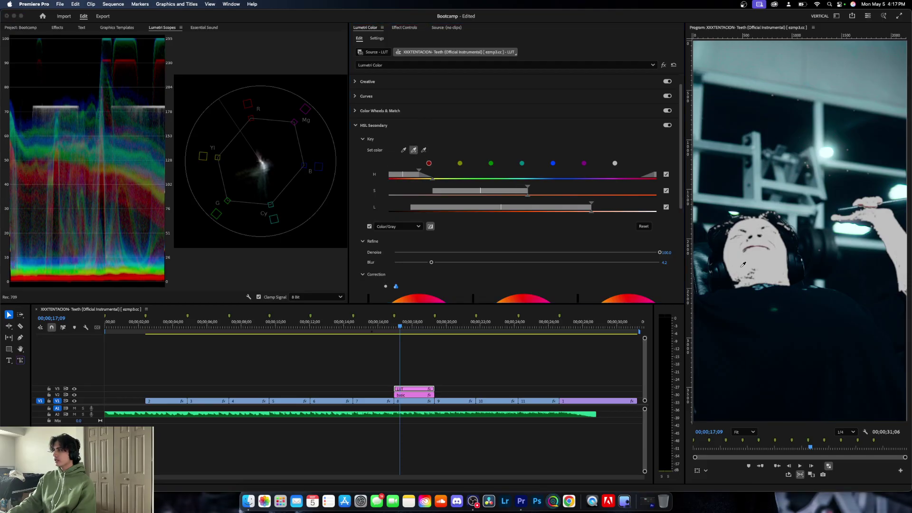
click(758, 269)
click(414, 150)
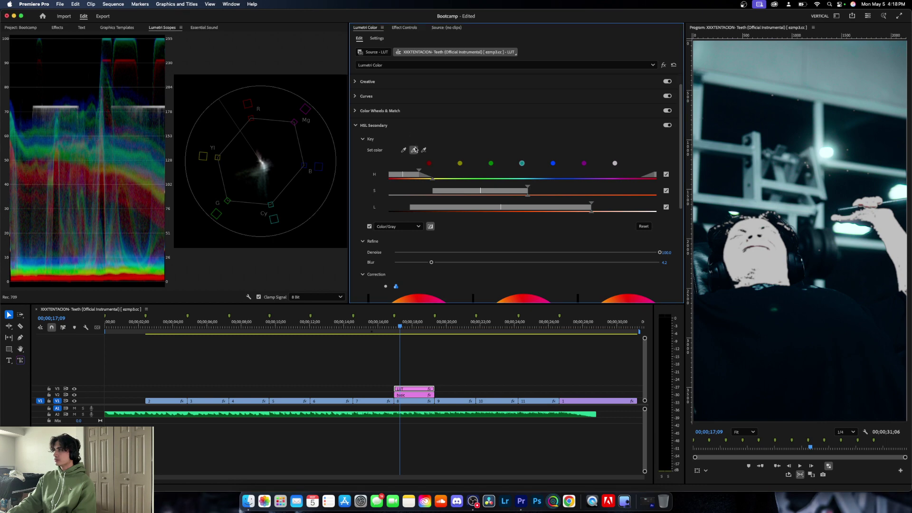
click(751, 281)
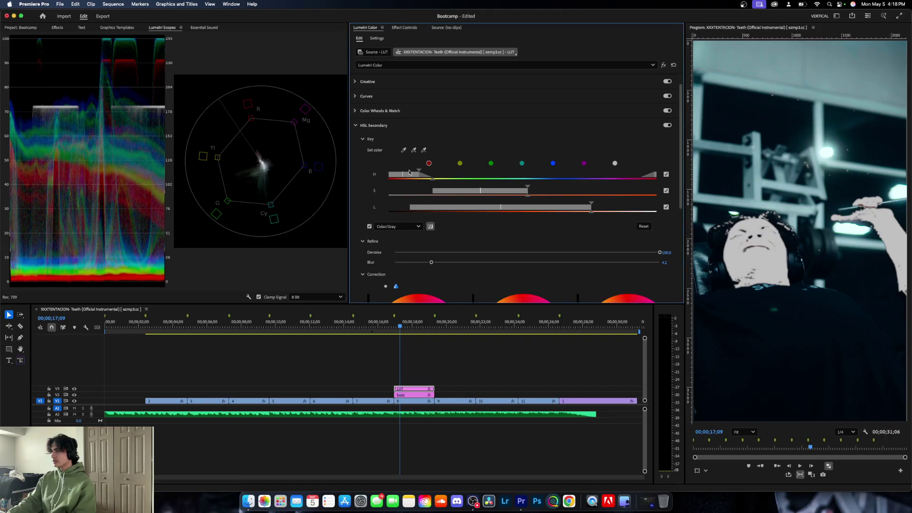
click(758, 269)
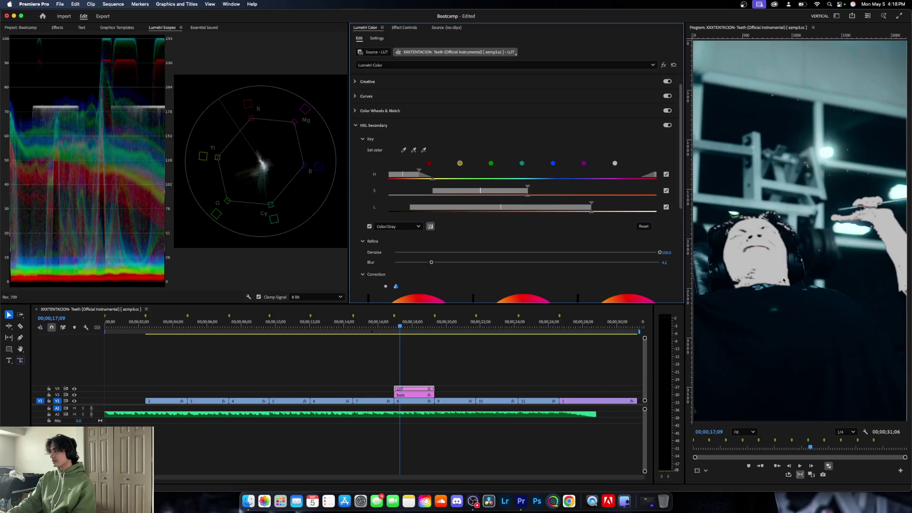
click(414, 149)
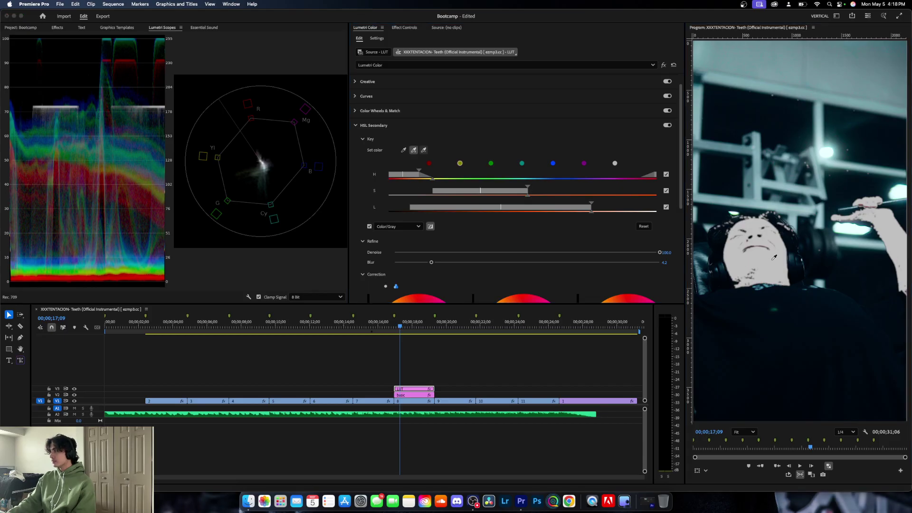
click(751, 279)
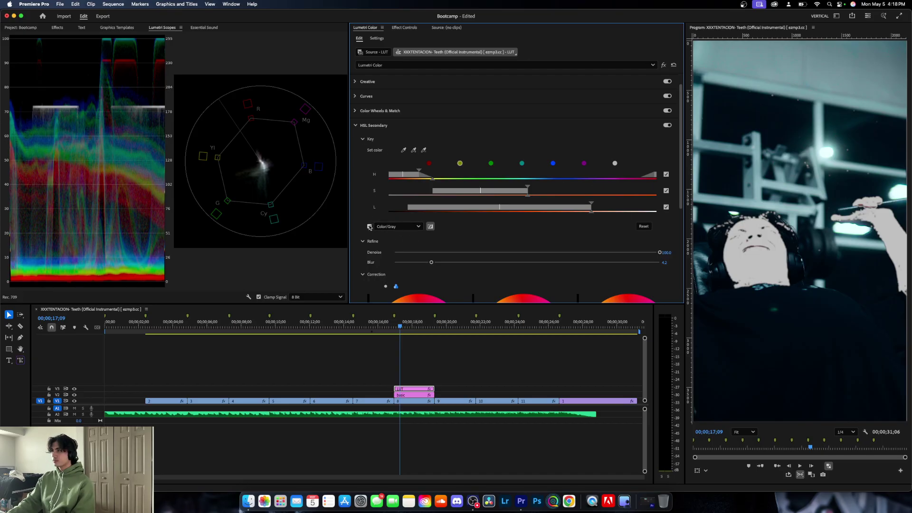
click(369, 227)
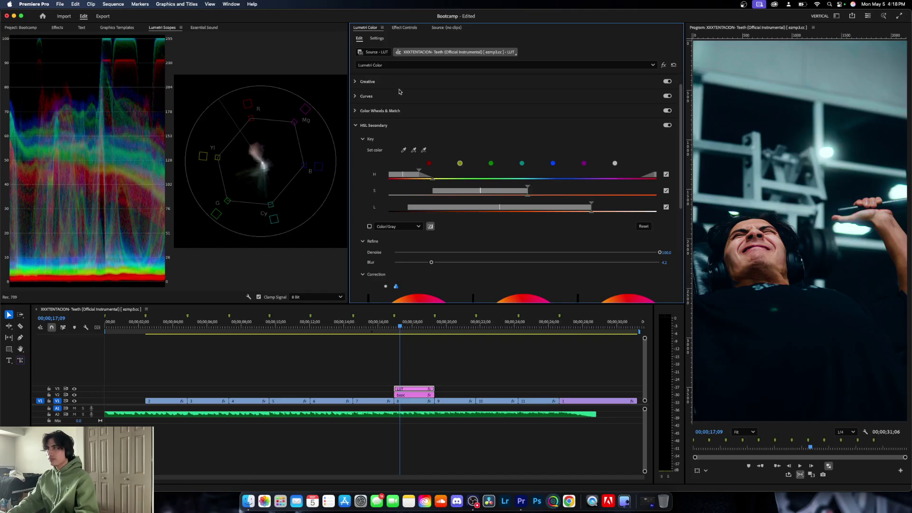
click(356, 82)
click(356, 82)
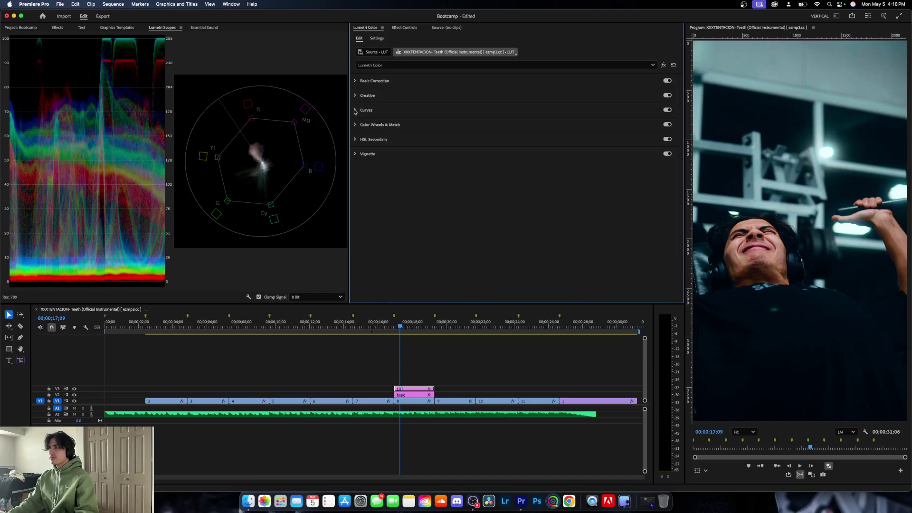
click(354, 111)
click(355, 111)
click(355, 96)
click(355, 95)
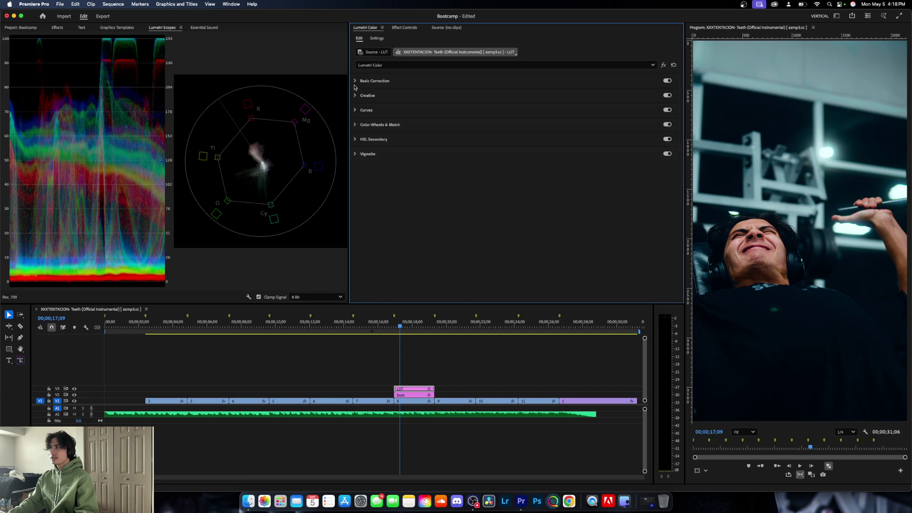
click(356, 81)
click(356, 81)
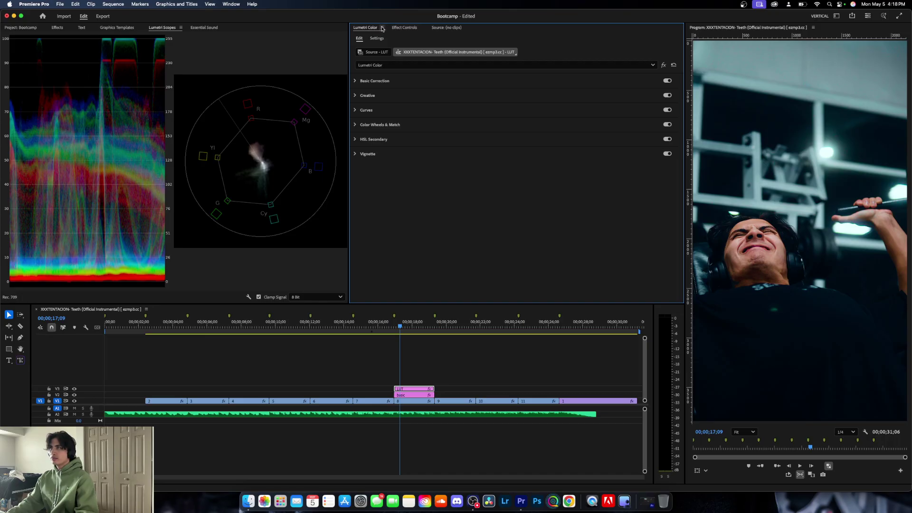
- Export the LUT layer's grade to the Desktop as a Cube LUT named Cinematic BootCamp Teal
click(382, 28)
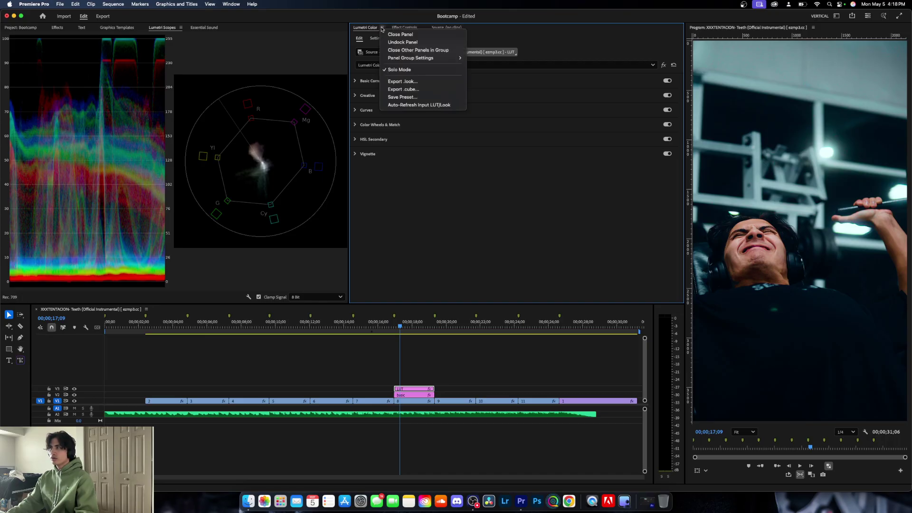
click(401, 89)
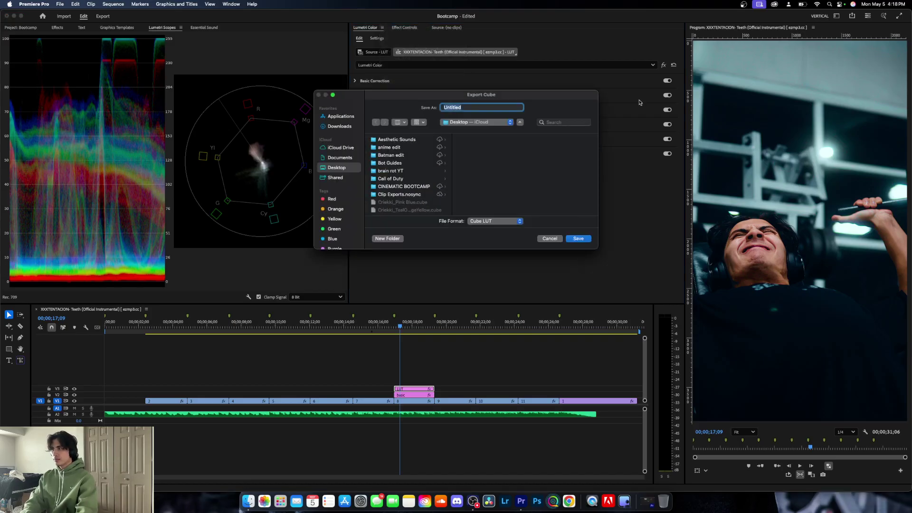
text(Cinematic Bootcamp TEAL)
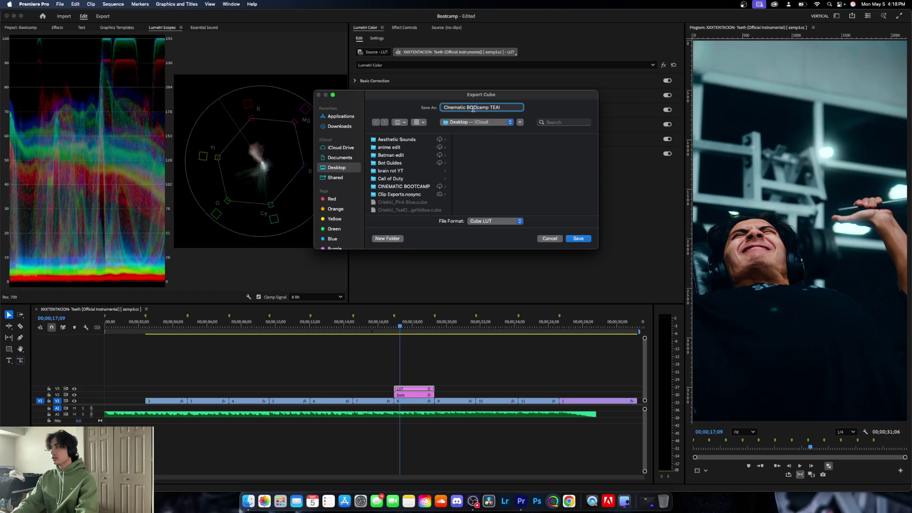
drag(479, 108, 471, 108)
text(oot)
key(Delete)
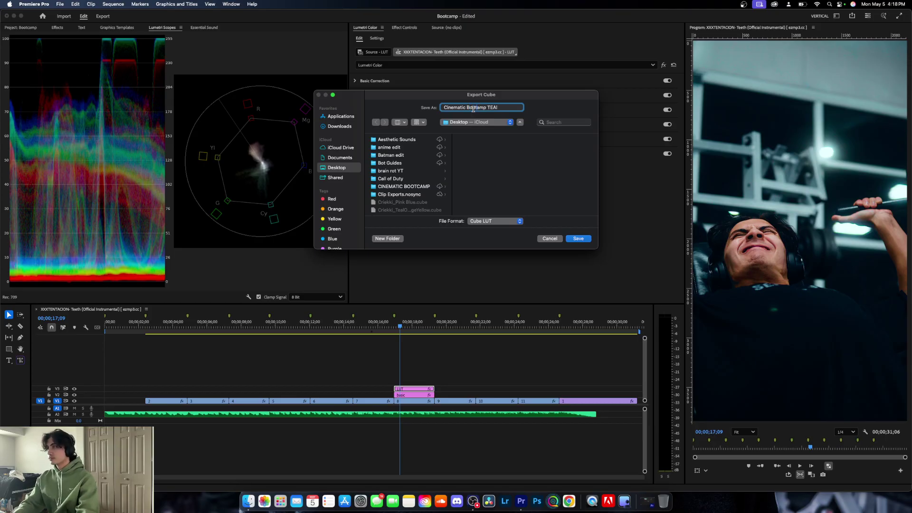
text(C)
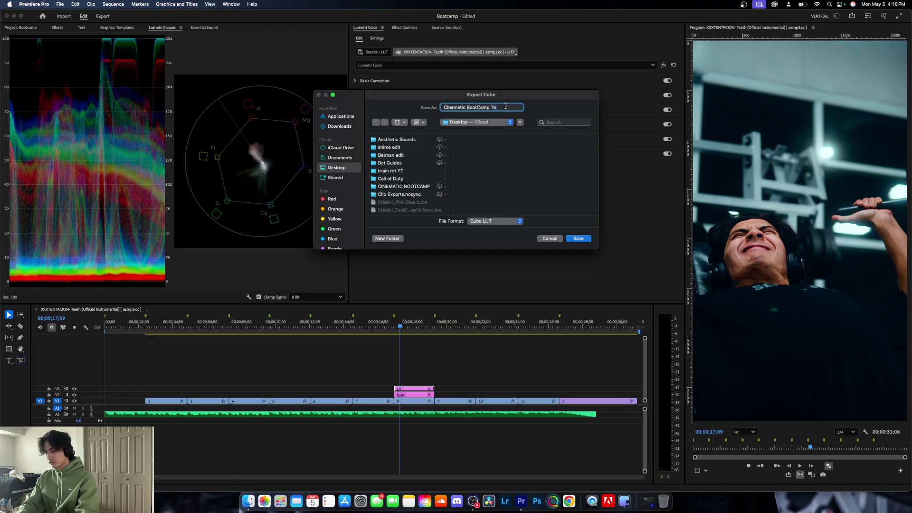
click(575, 240)
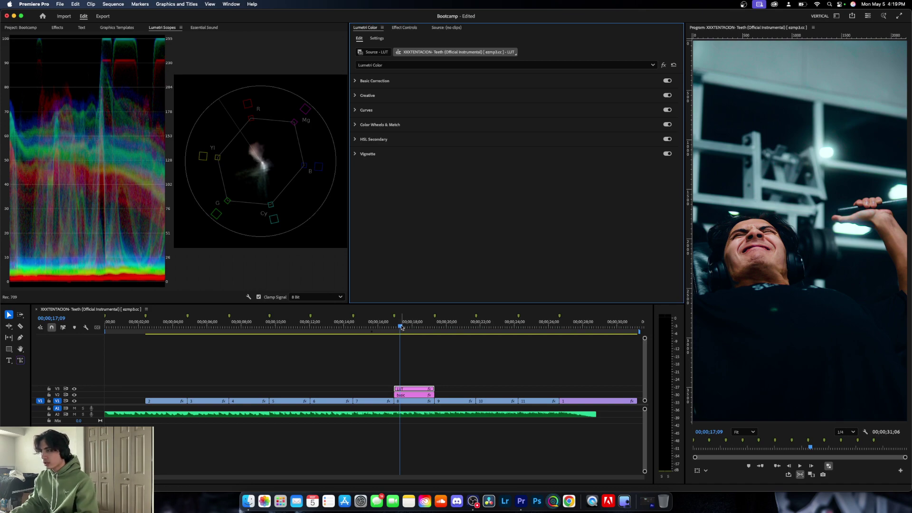
- Replace clip 2's creative look with the Cinematic BootCamp Teal.cube file from the Desktop
drag(401, 323, 179, 370)
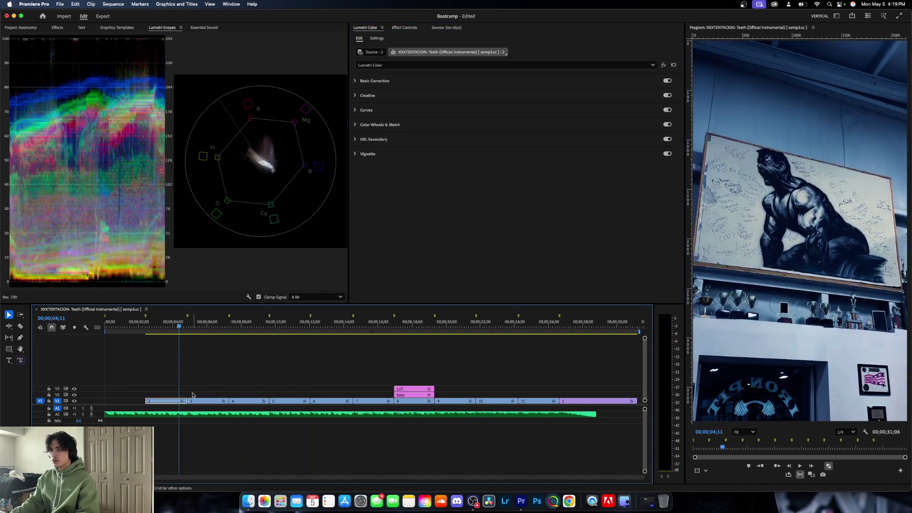
click(356, 96)
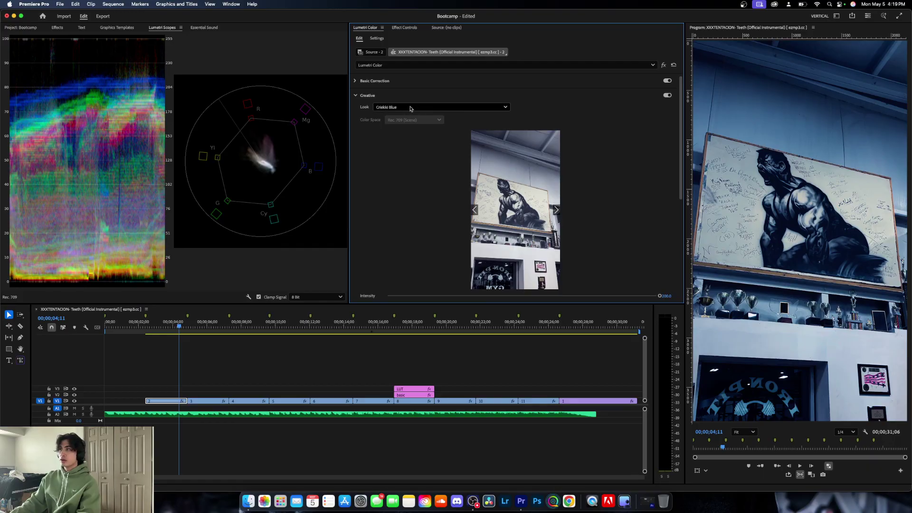
click(410, 108)
scroll(403, 135, up, 10)
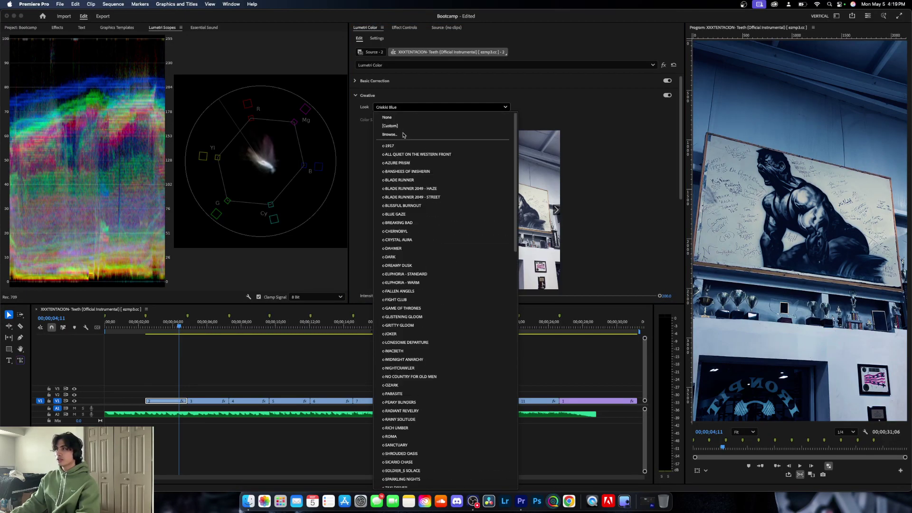
click(388, 117)
click(389, 109)
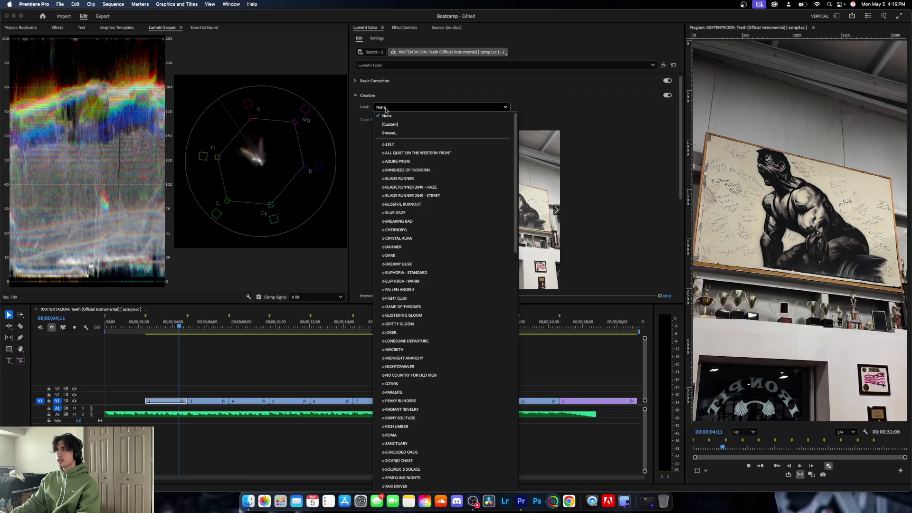
click(389, 133)
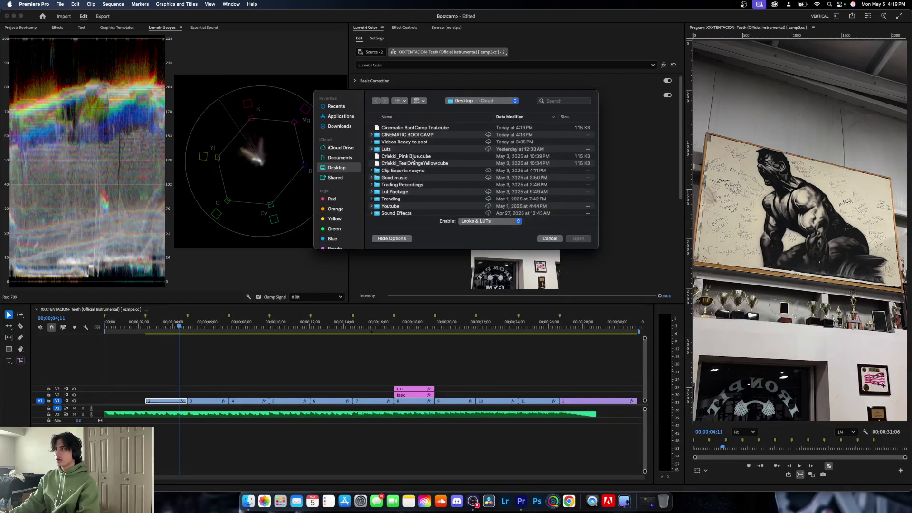
click(436, 129)
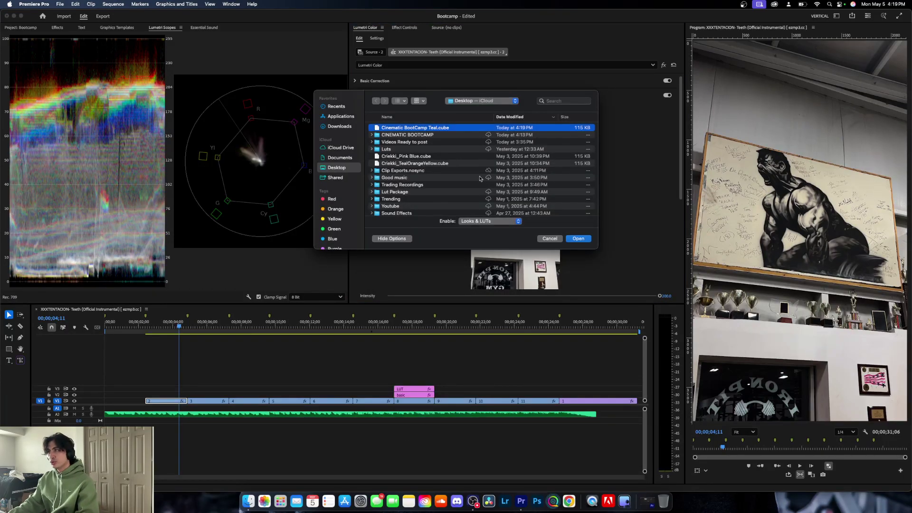
click(578, 239)
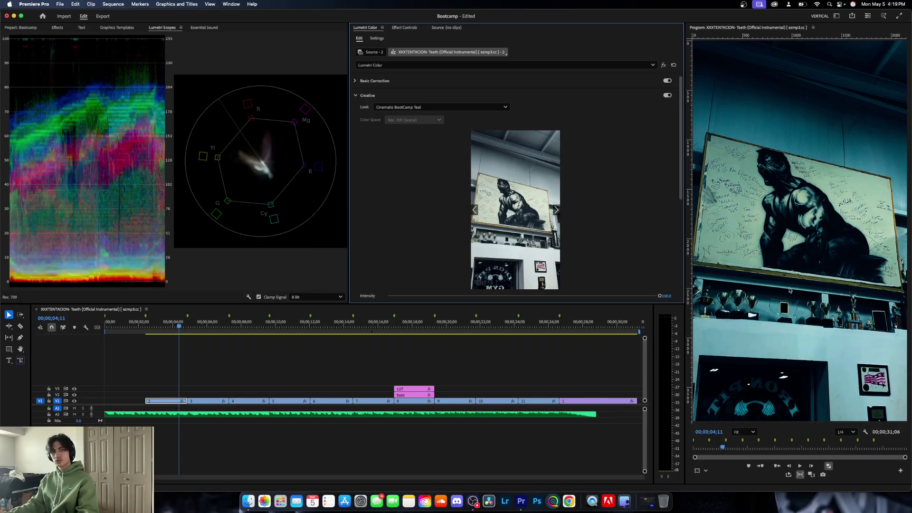
- Move the playhead to clip 5 at 00;00;10;11 and replace its creative look with Cinematic BootCamp Teal.cube
click(182, 328)
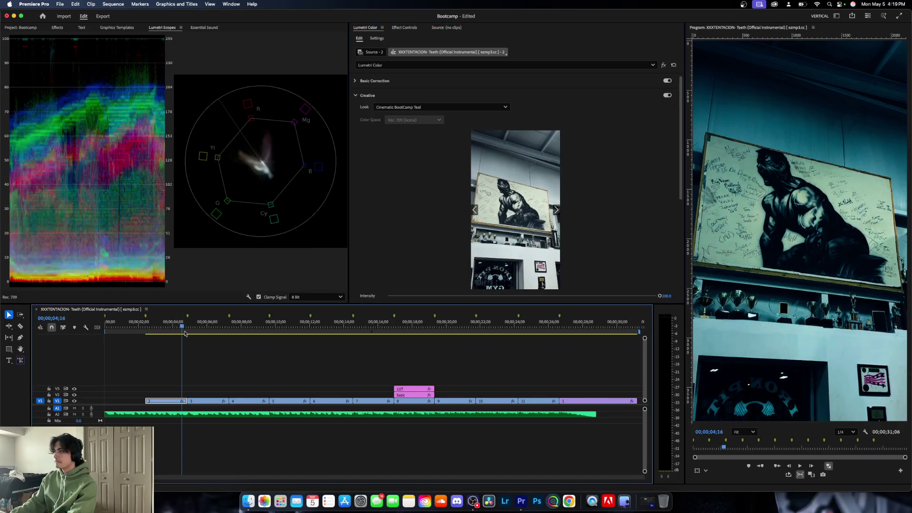
drag(185, 333, 282, 337)
click(391, 108)
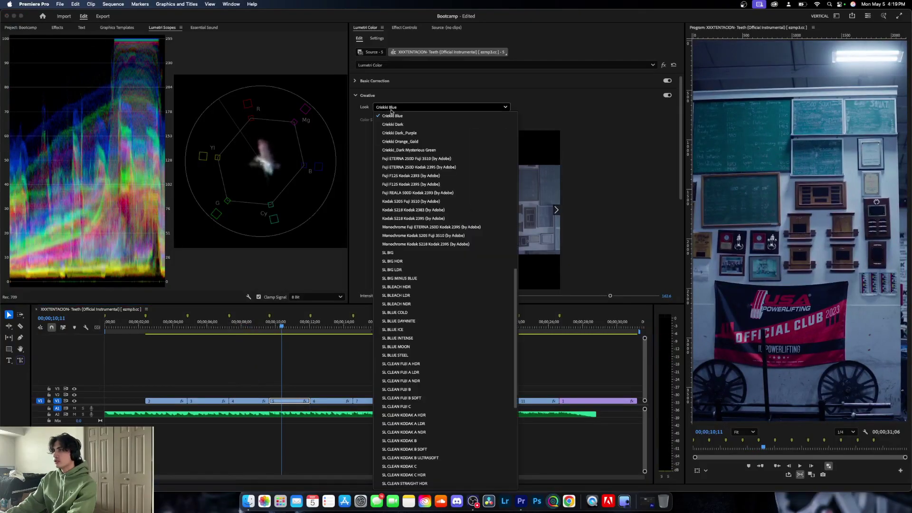
scroll(393, 118, up, 10)
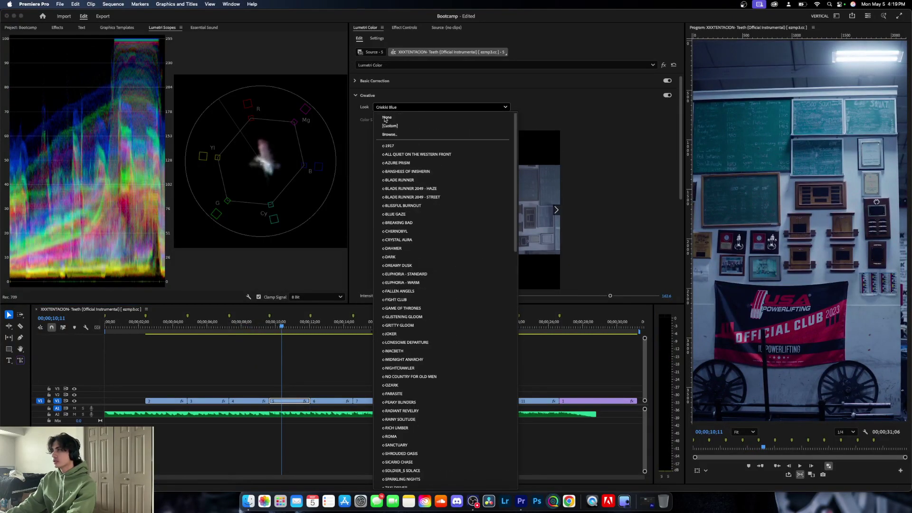
click(386, 117)
click(402, 107)
click(397, 134)
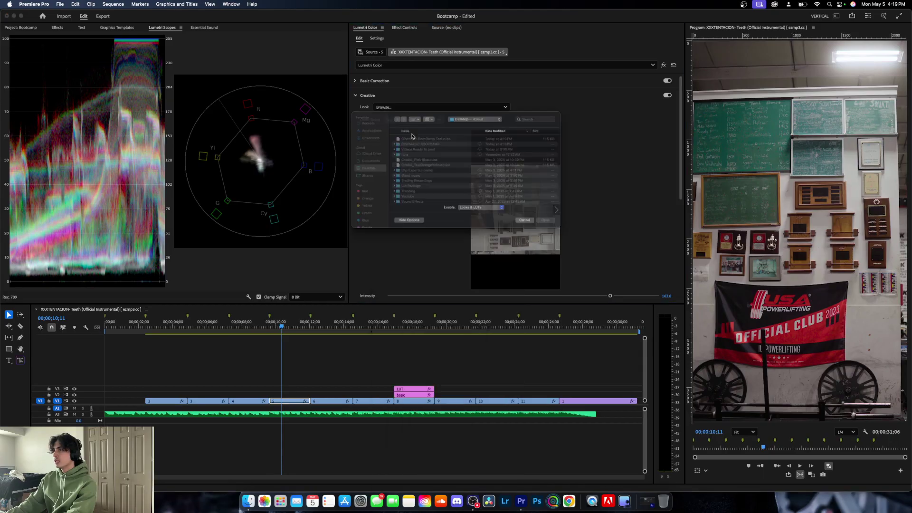
click(413, 127)
click(578, 238)
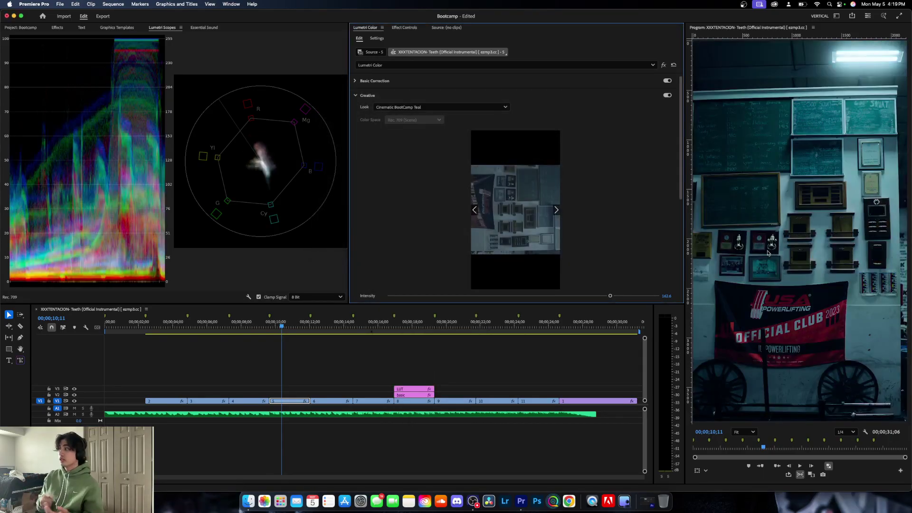
- Step between the edit points of clips 5 to 8 to compare their grades, ending at the start of clip 8
key(Down)
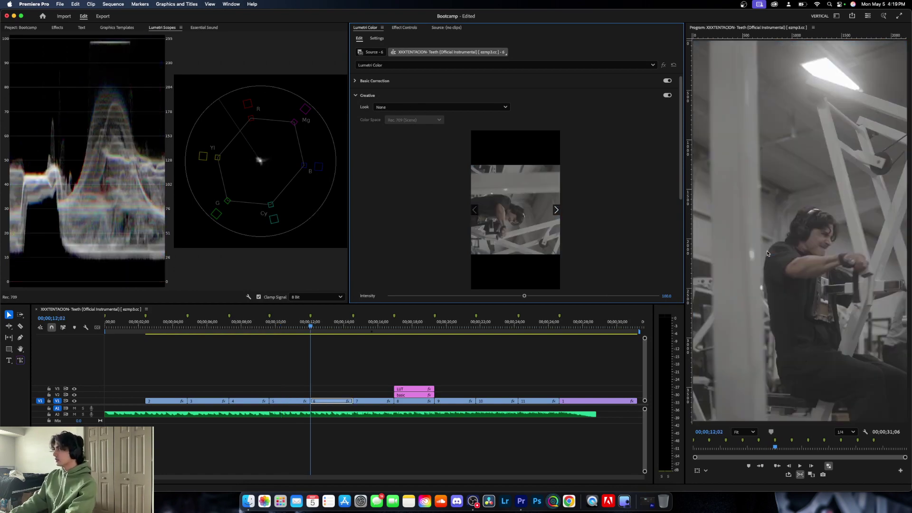
key(Up)
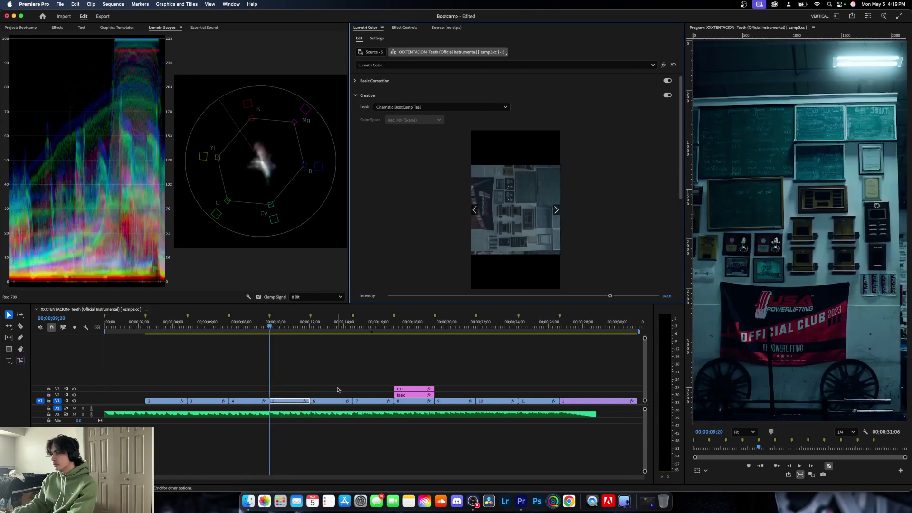
key(Down)
key(Up)
key(Down)
key(Down)
key(Down)
key(Down)
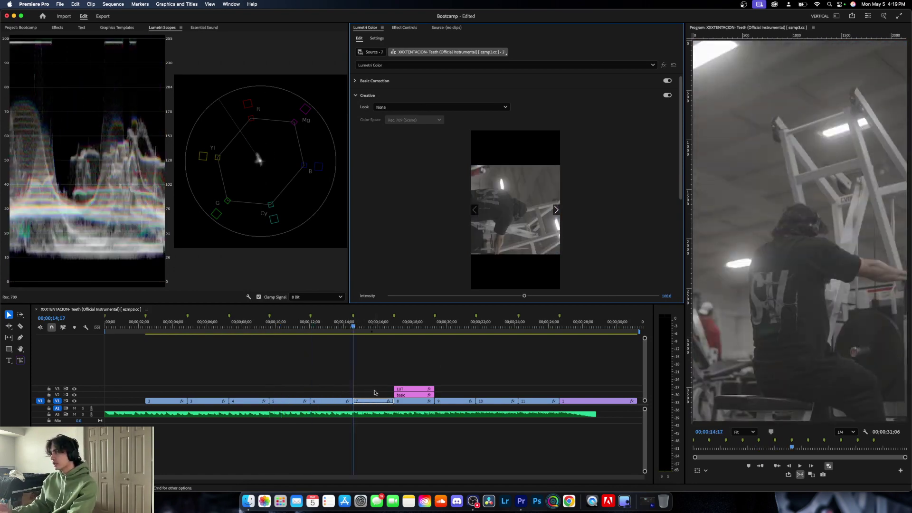
key(Up)
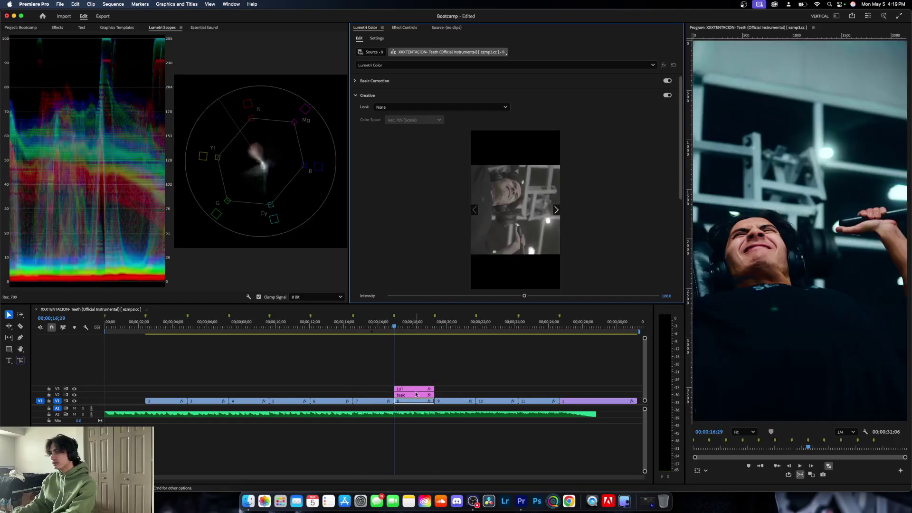
click(416, 395)
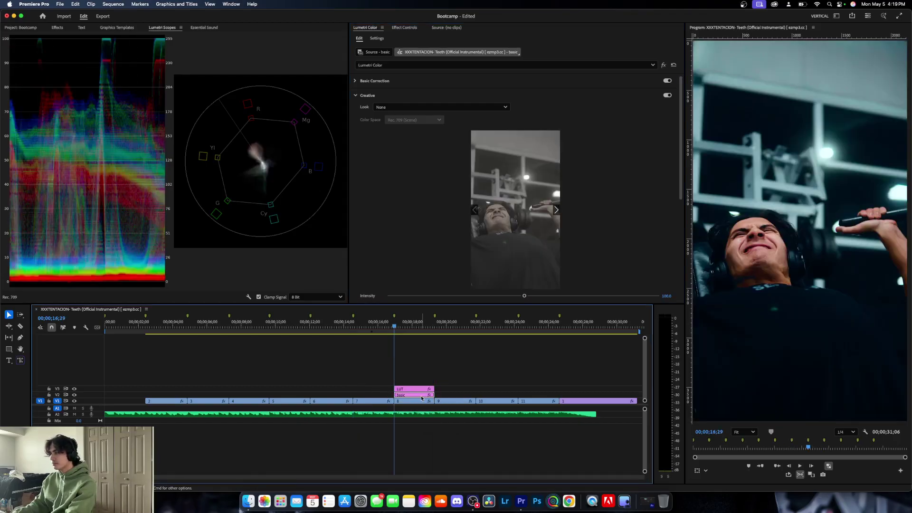
right_click(420, 397)
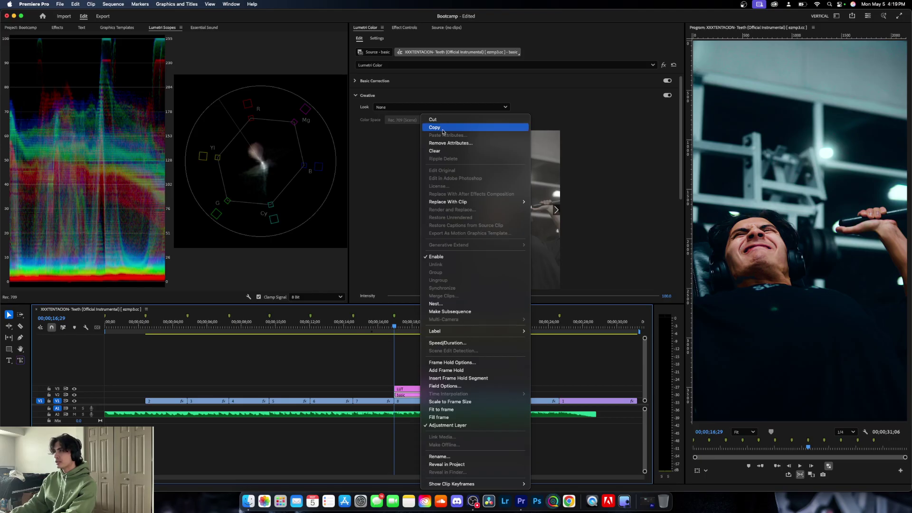
key(Escape)
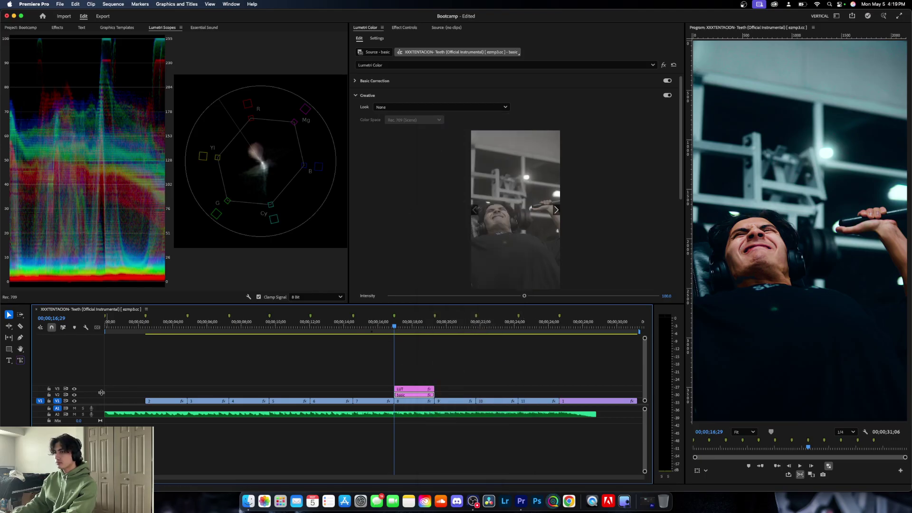
- Hide video tracks V3 and V2 and display clip 8's own Basic Correction settings
click(74, 388)
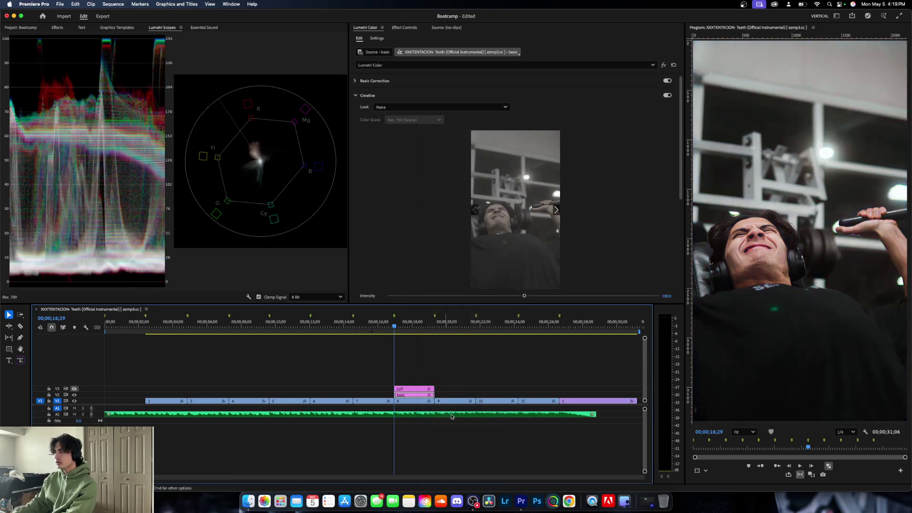
click(74, 395)
click(414, 401)
click(368, 81)
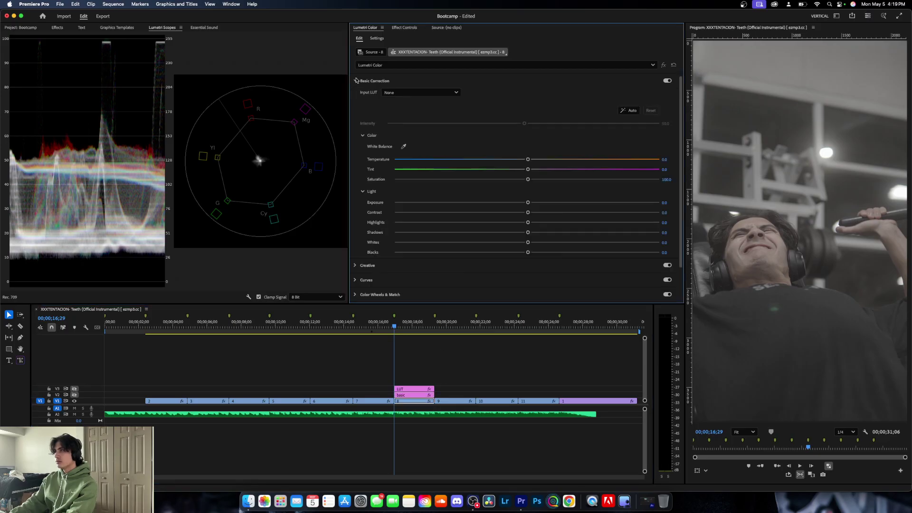
right_click(413, 399)
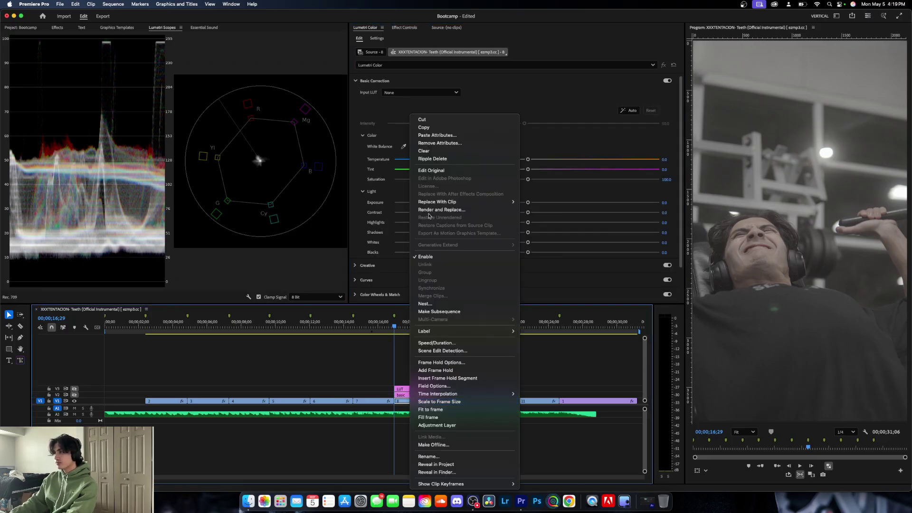
click(370, 400)
- Copy the basic adjustment layer above clip 8 and paste only its Lumetri Color effect onto clip 8 as attributes
click(408, 395)
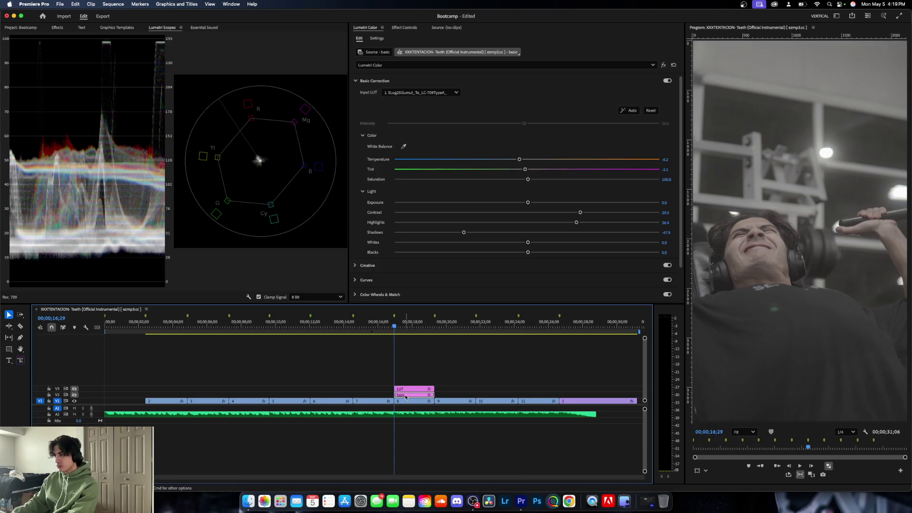
right_click(406, 397)
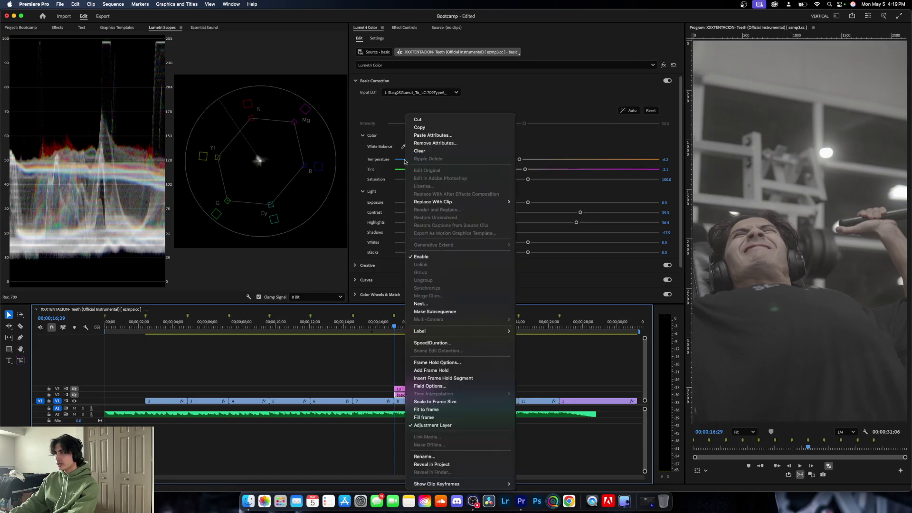
click(419, 127)
click(415, 402)
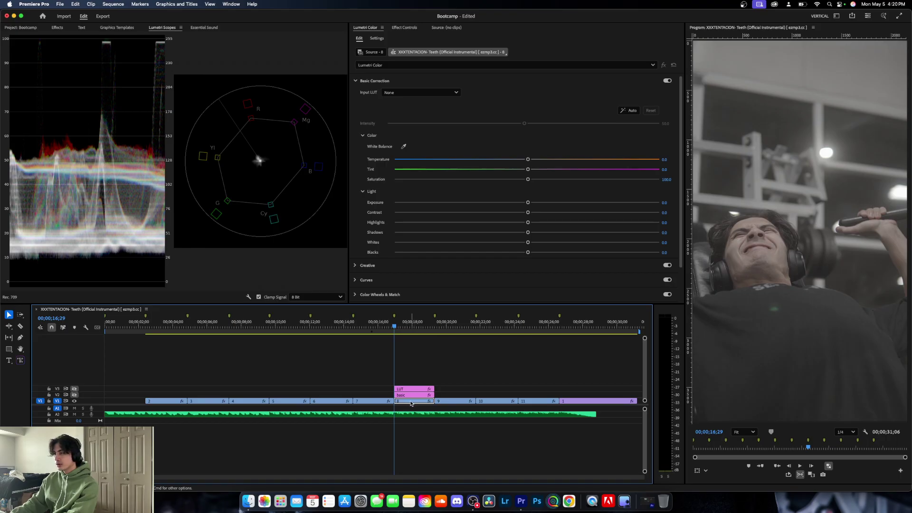
right_click(410, 402)
click(437, 135)
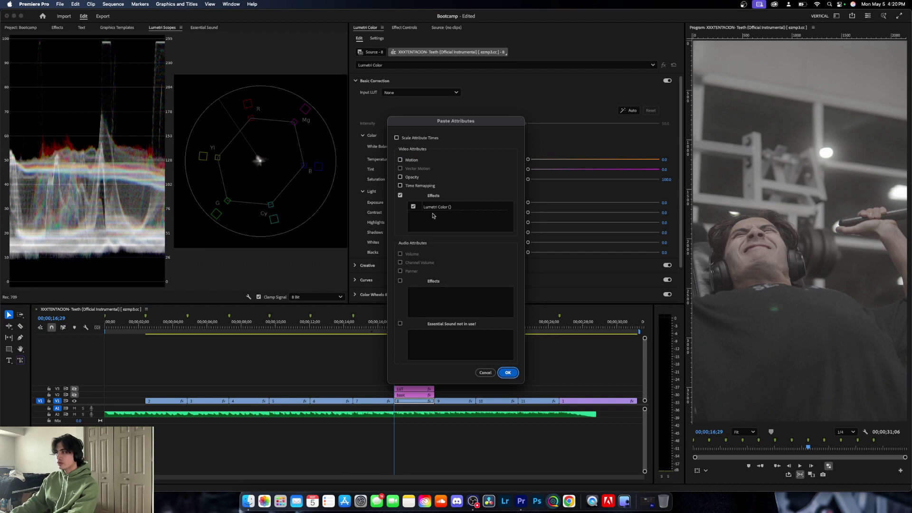
click(508, 373)
click(383, 395)
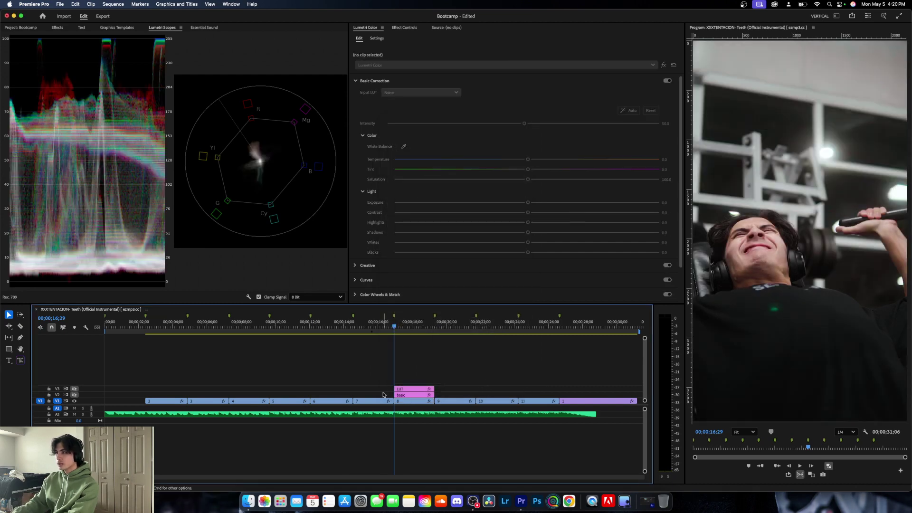
- Delete the basic and LUT adjustment layers above clip 8 and make tracks V2 and V3 visible again
click(407, 395)
key(Delete)
click(411, 389)
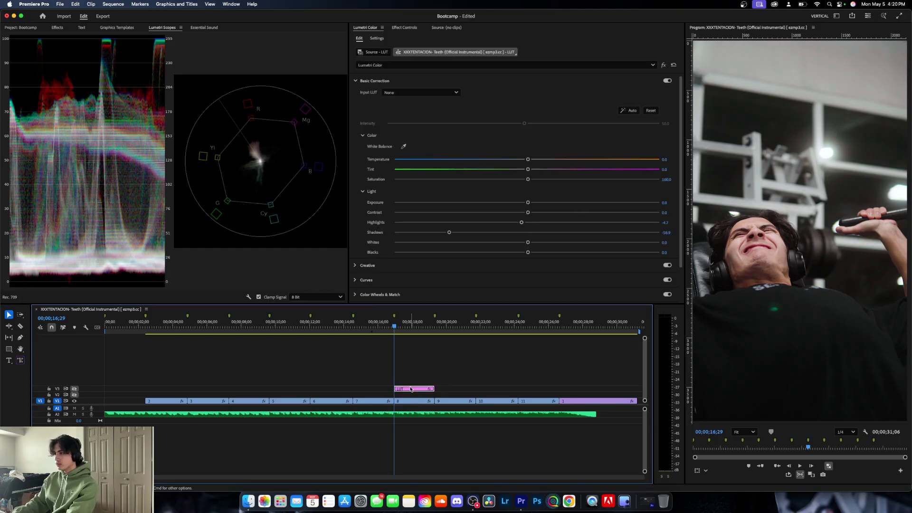
key(Delete)
click(74, 395)
click(74, 389)
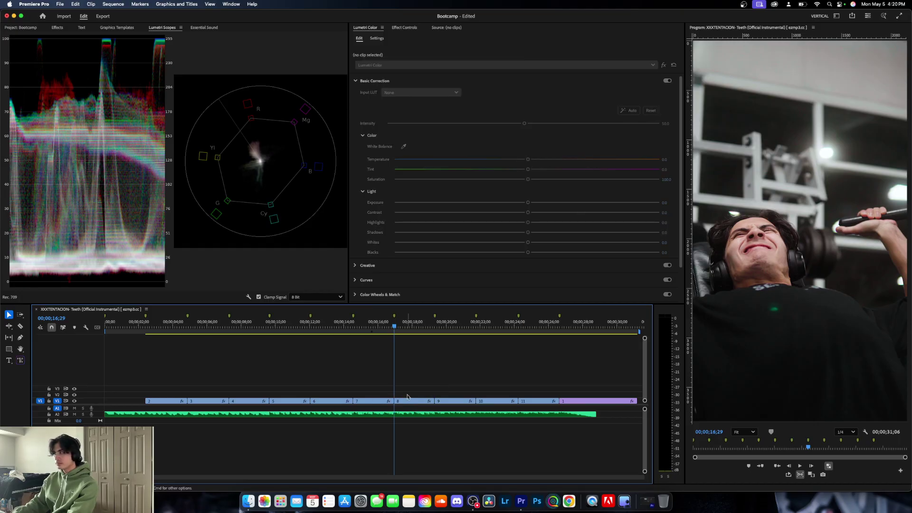
- Undo the deletion of the LUT and basic adjustment layers above clip 8
key(super+z)
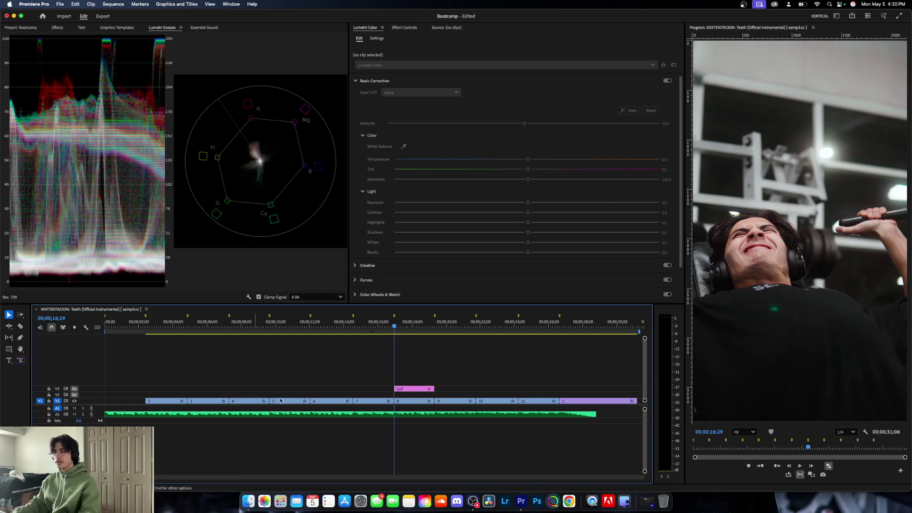
key(super+z)
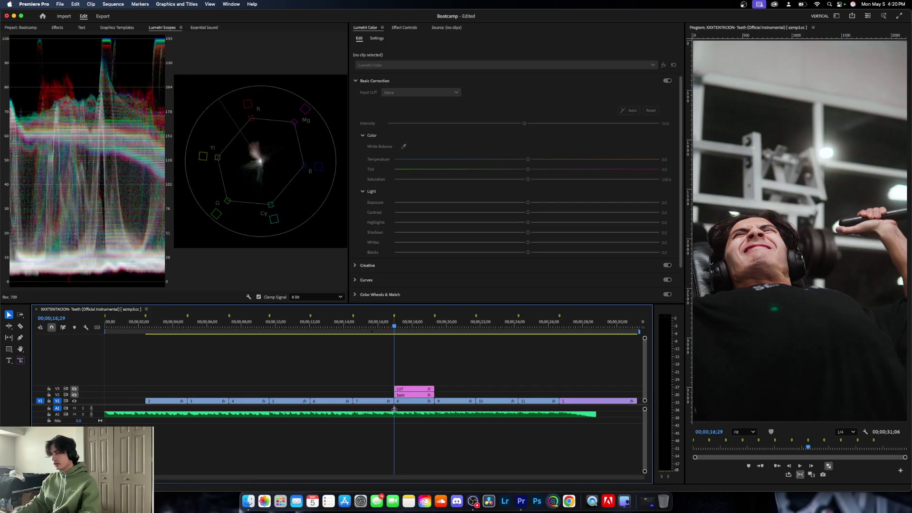
- Select clip 8 and expand its Basic Correction section to check the pasted Lumetri settings
click(409, 402)
click(357, 81)
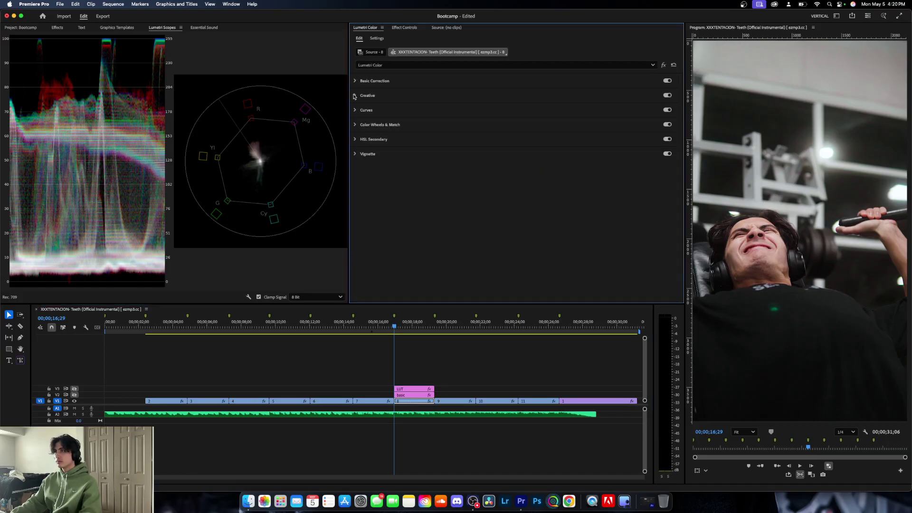
click(354, 81)
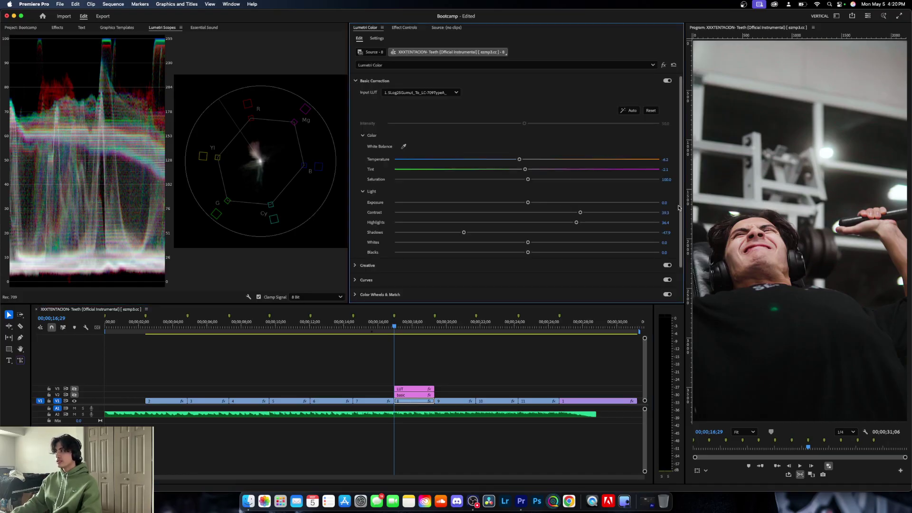
- Apply the Cinematic BootCamp Teal.cube file as clip 8's Creative look and try a lower look intensity
click(663, 65)
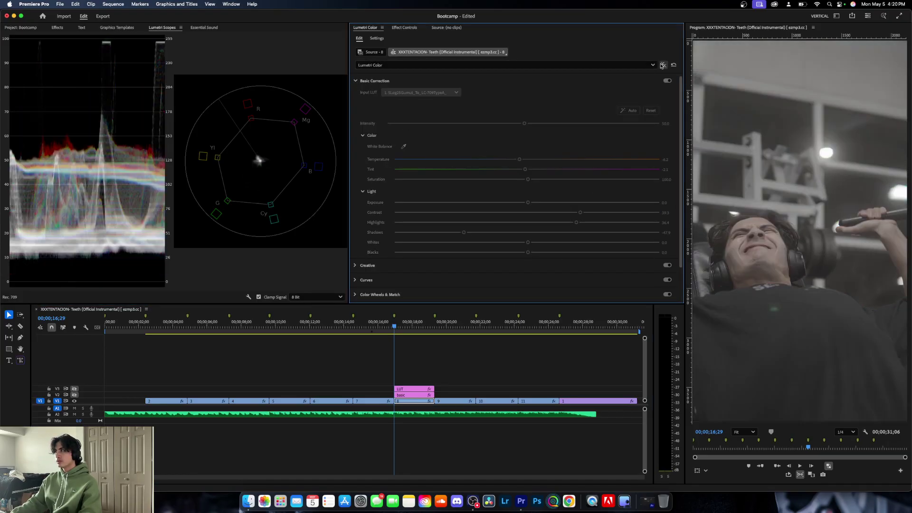
click(663, 65)
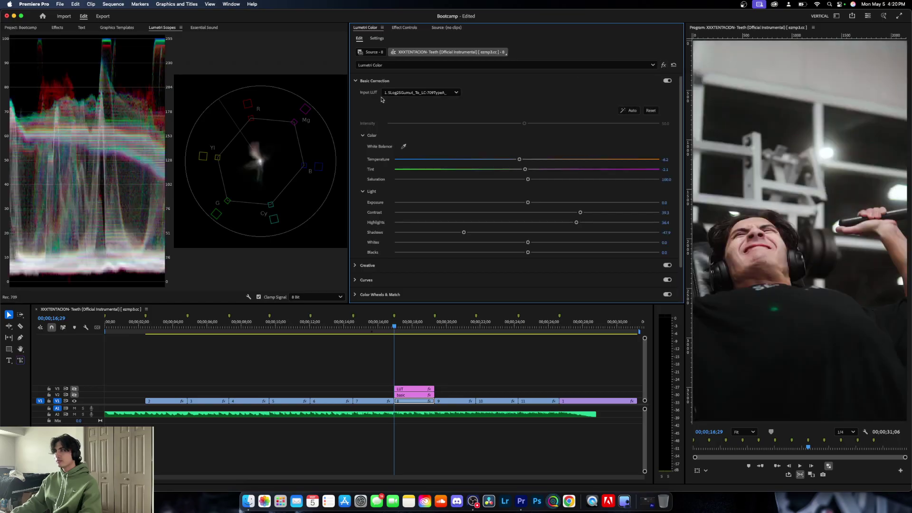
click(356, 80)
click(356, 96)
click(417, 108)
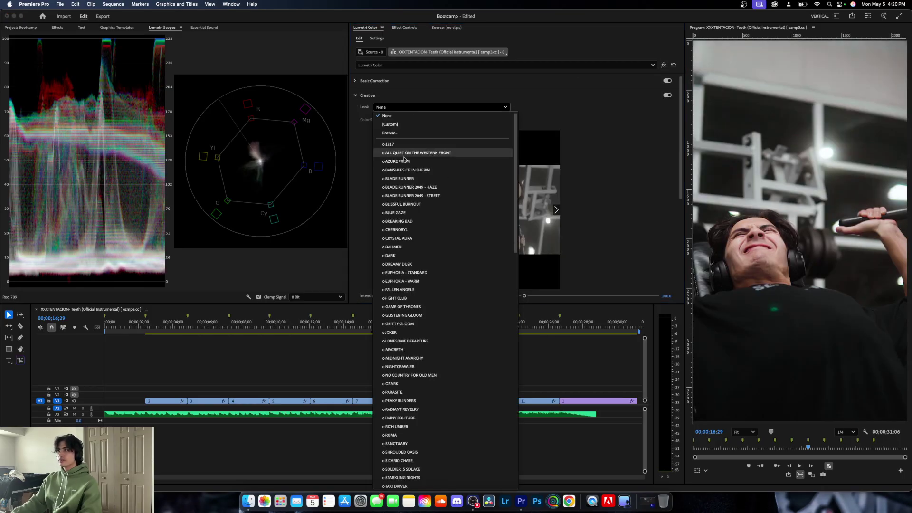
click(390, 133)
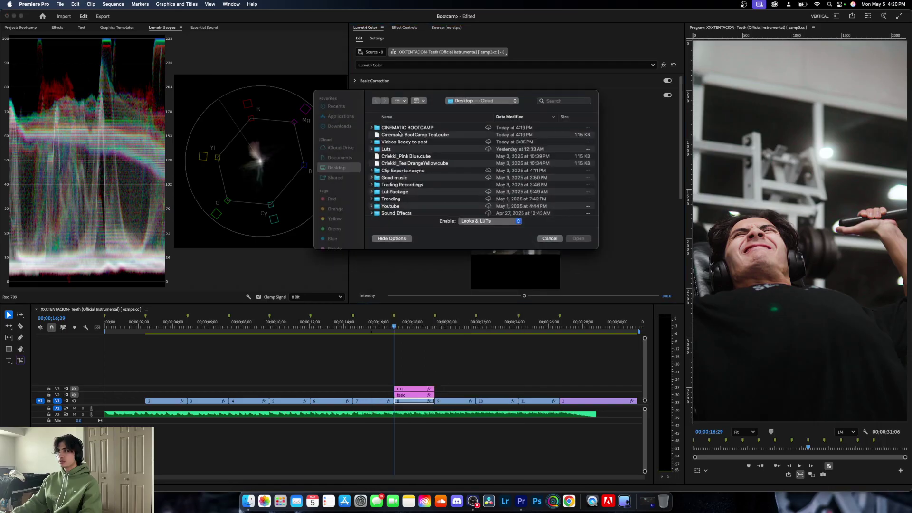
click(426, 136)
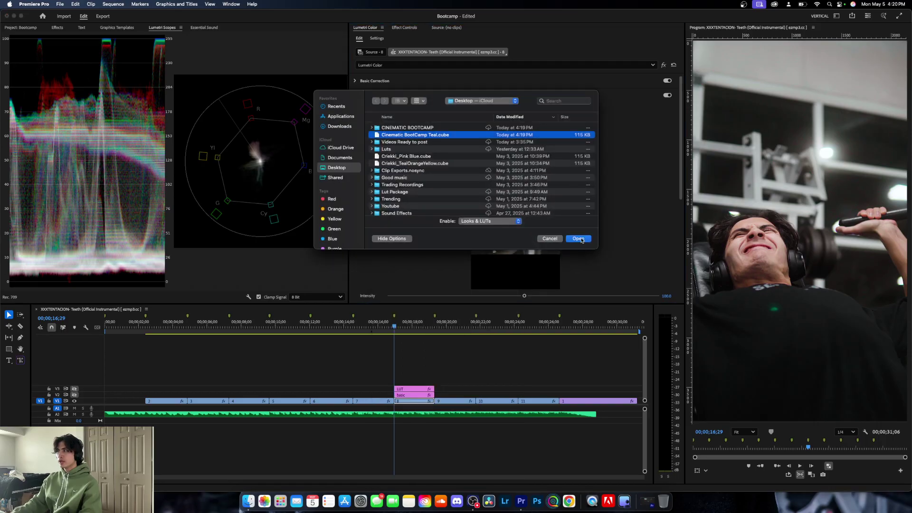
click(578, 239)
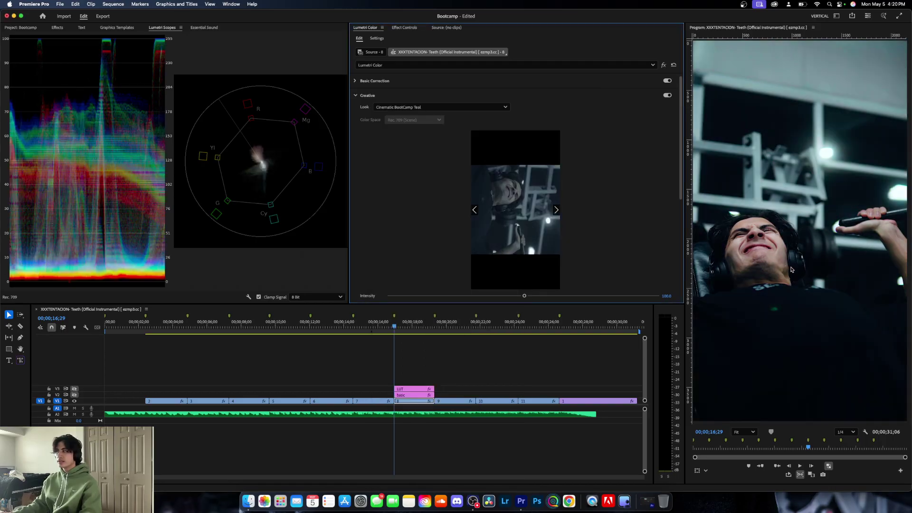
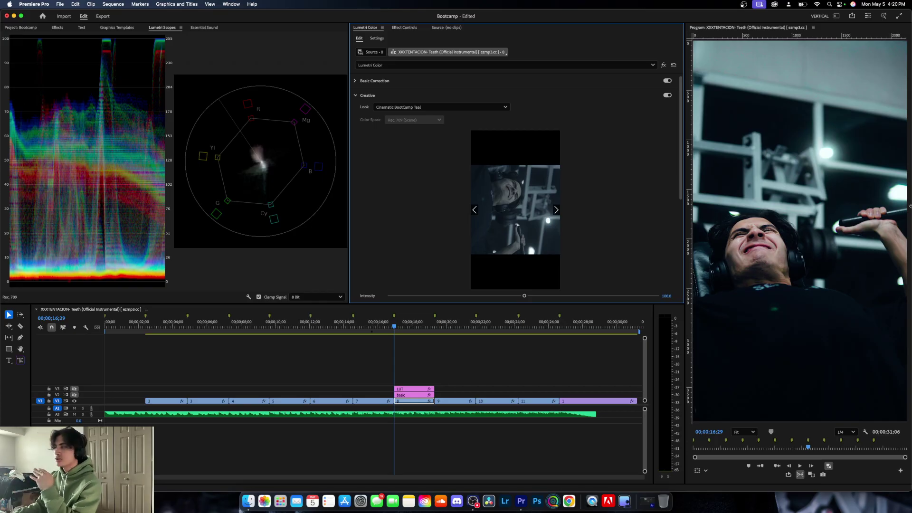
drag(524, 296, 501, 298)
double_click(502, 298)
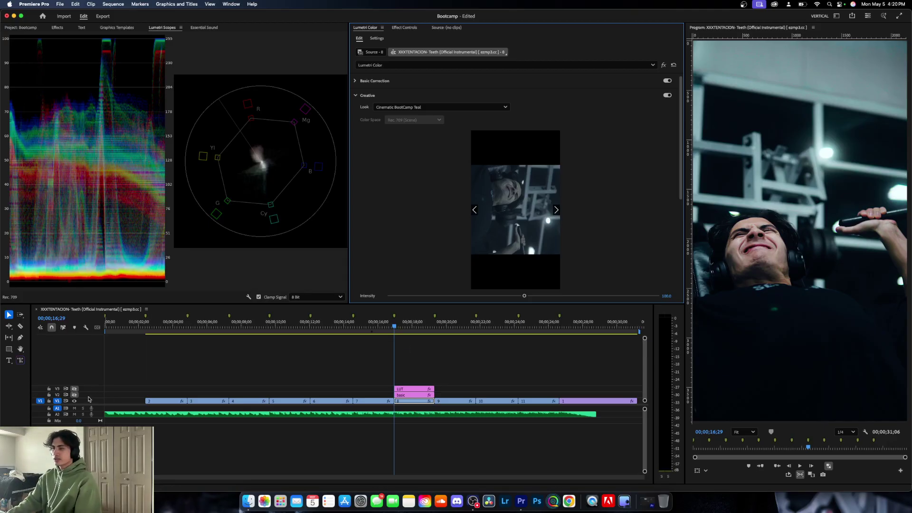
- Bypass the Lumetri Color effect on clip 8 and enable the output of tracks V2 and V3
click(664, 65)
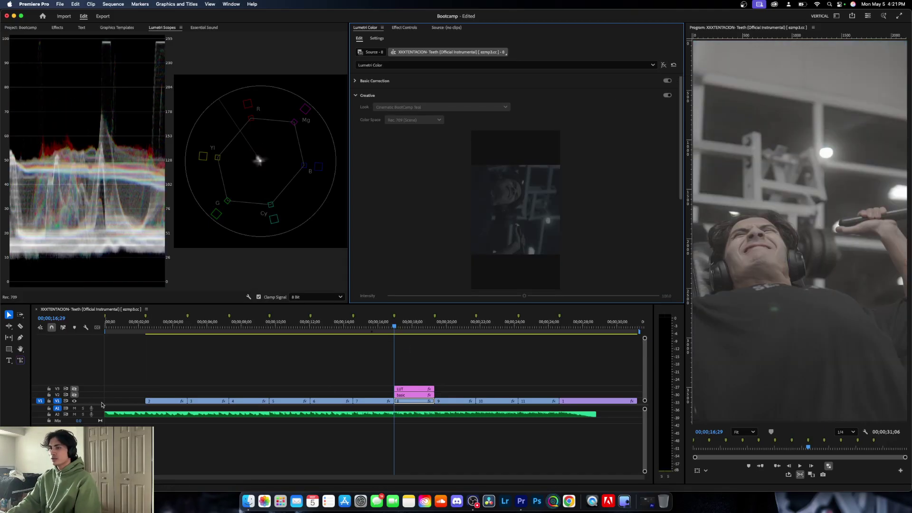
click(74, 395)
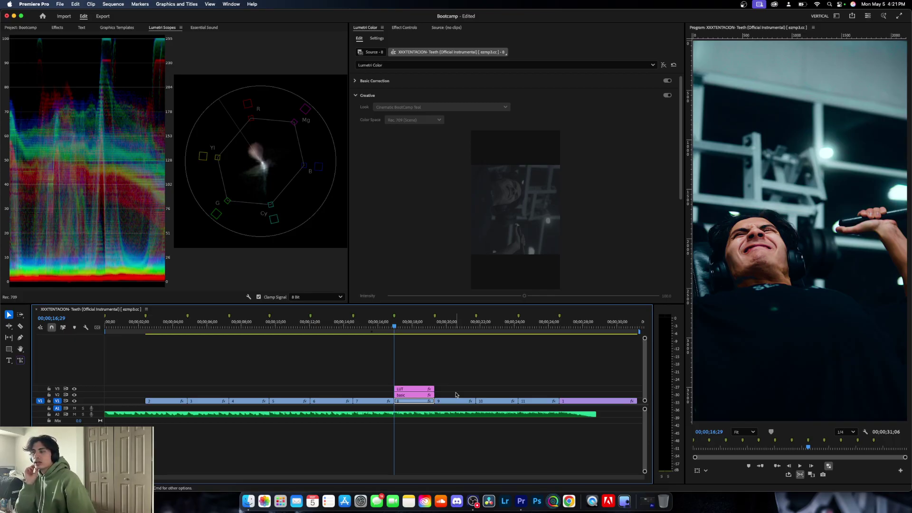
- Try stretching the LUT adjustment layer from the start of clip 2 to the end of the music, and trim it back over clip 8
drag(395, 388, 146, 389)
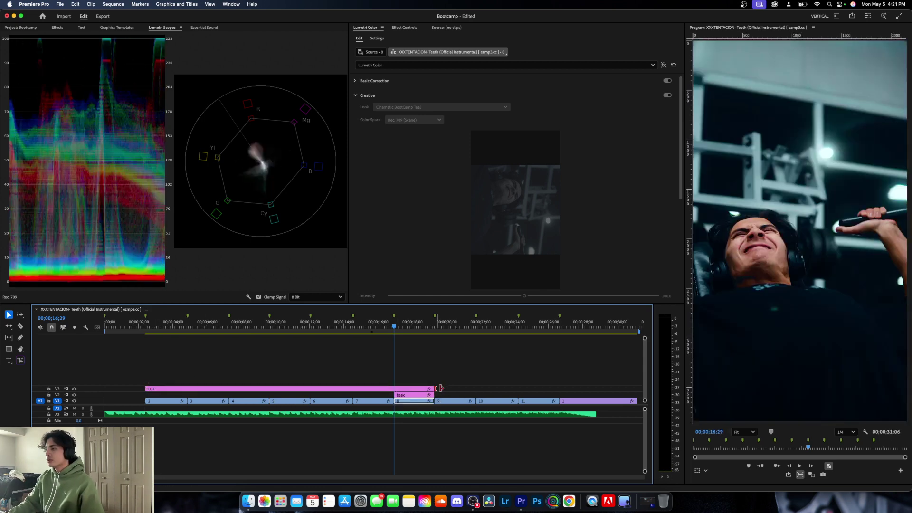
drag(434, 389, 596, 388)
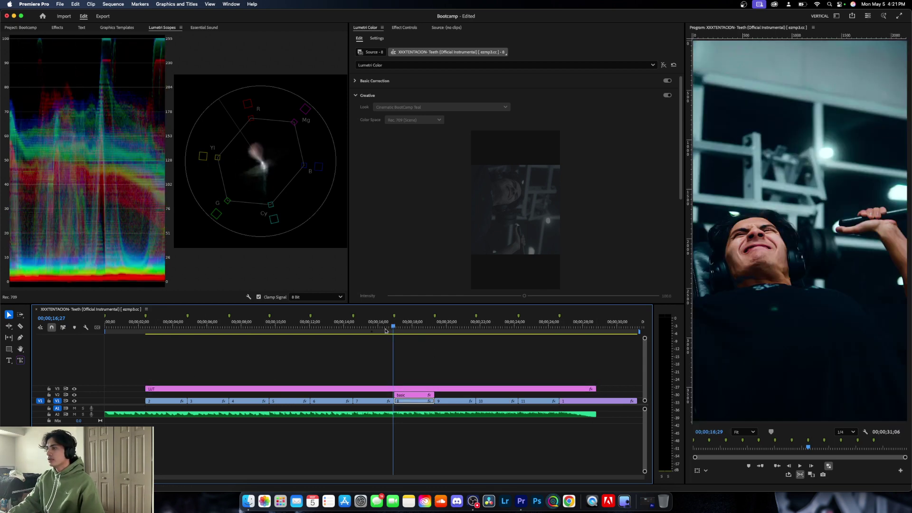
mouse_move(394, 327)
mouse_down()
mouse_move(356, 336)
mouse_move(451, 340)
mouse_move(401, 344)
mouse_up()
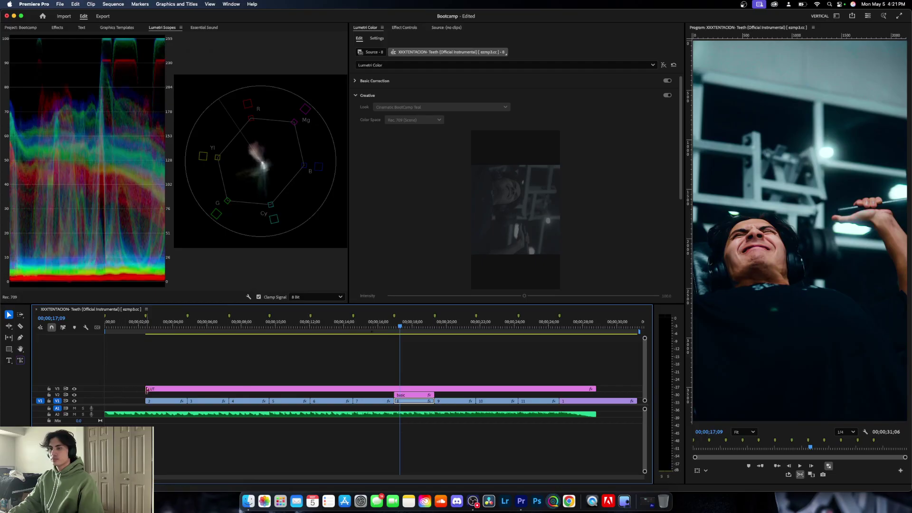
drag(148, 389, 394, 389)
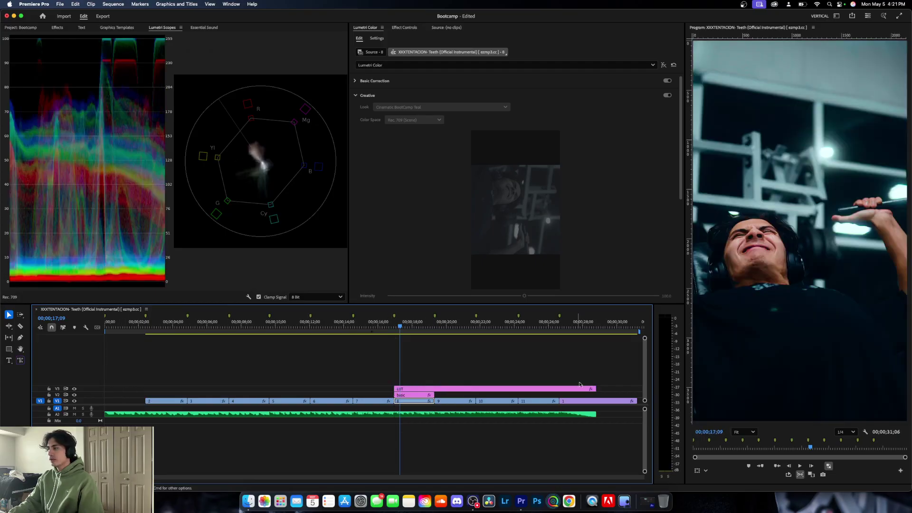
drag(594, 387, 434, 390)
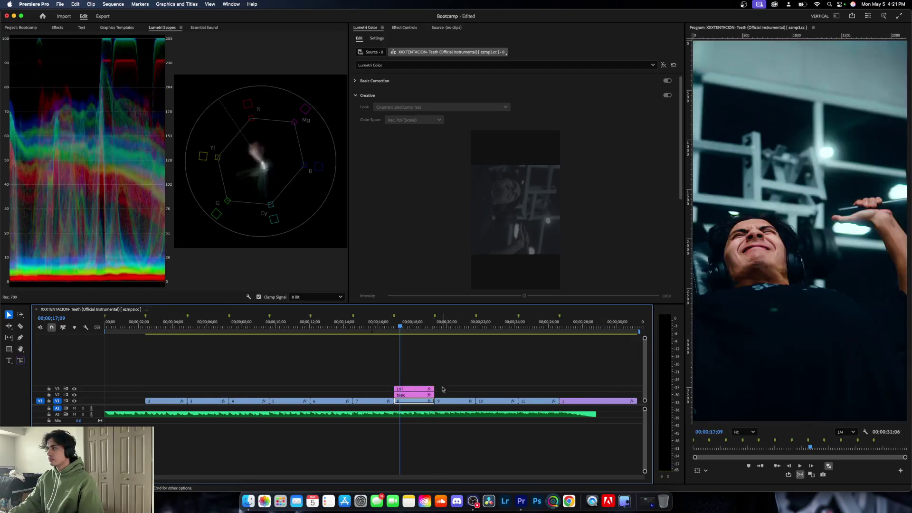
- Disable the output of tracks V3 and V2 and re-enable the Lumetri Color effect on clip 8
click(73, 389)
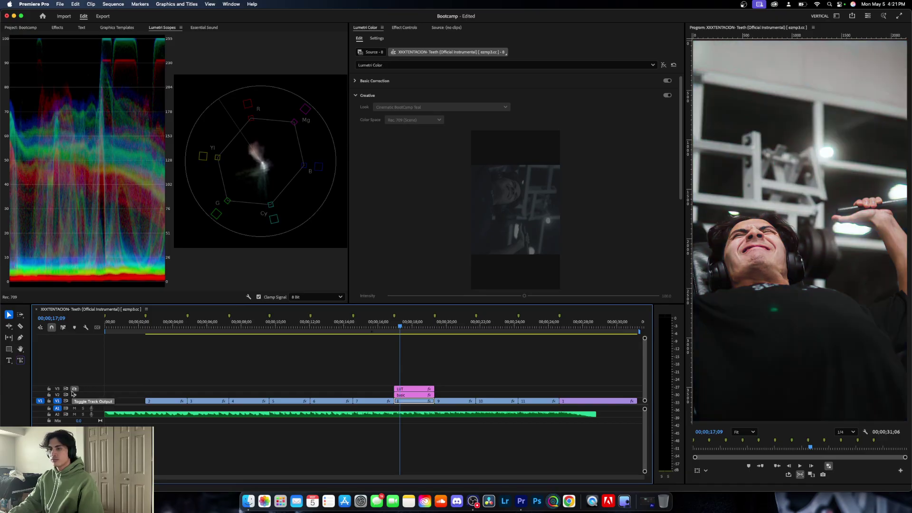
click(74, 394)
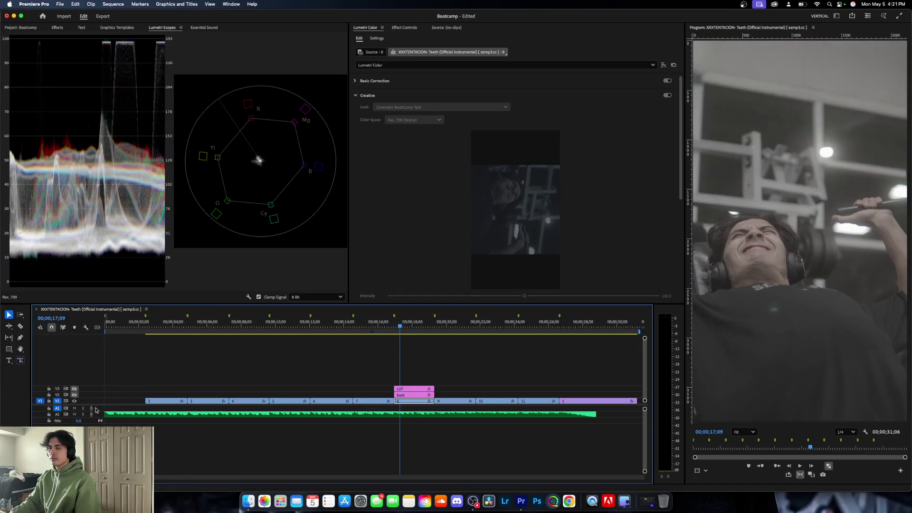
click(668, 95)
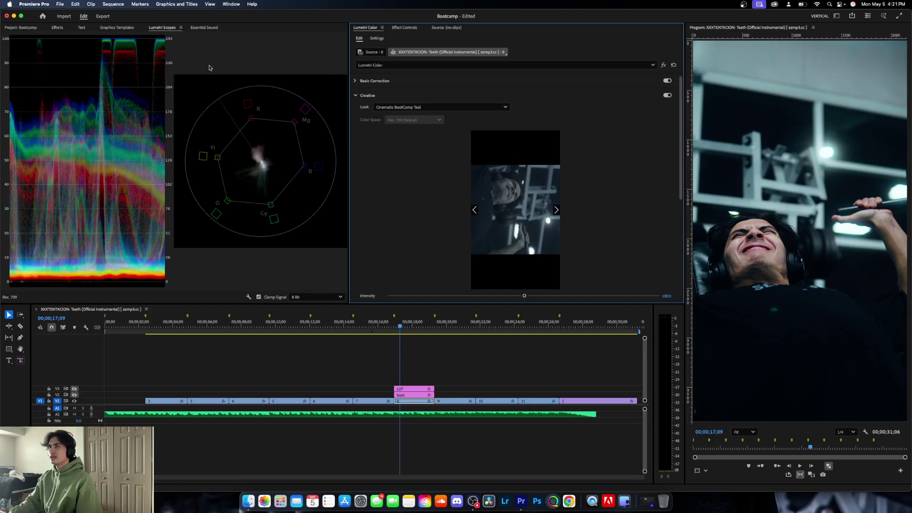
- Try a four-point pen mask on clip 8's opacity around the man's chin, and undo closing the mask
click(401, 28)
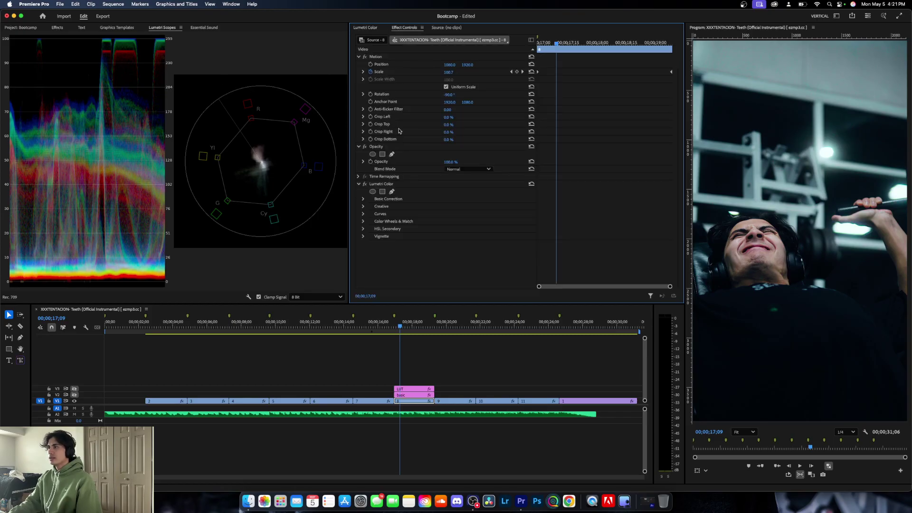
click(392, 155)
click(736, 259)
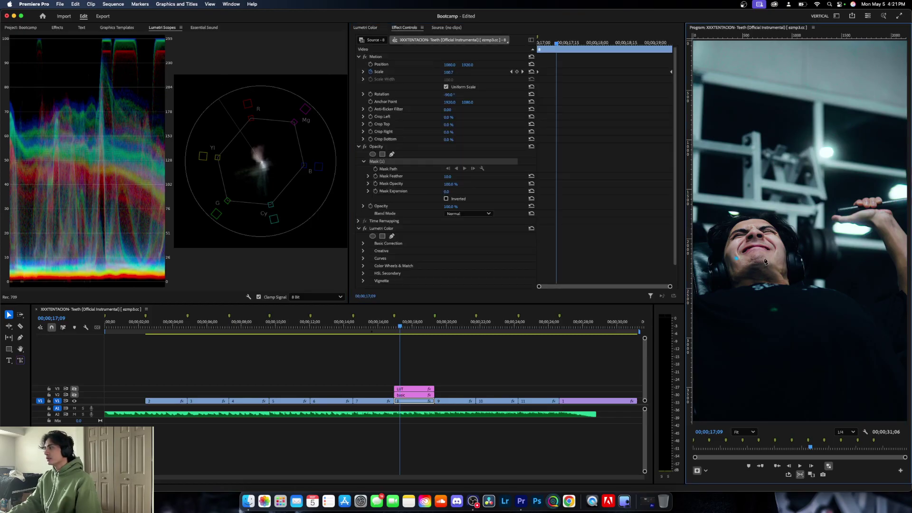
click(777, 258)
click(777, 274)
click(737, 272)
click(736, 258)
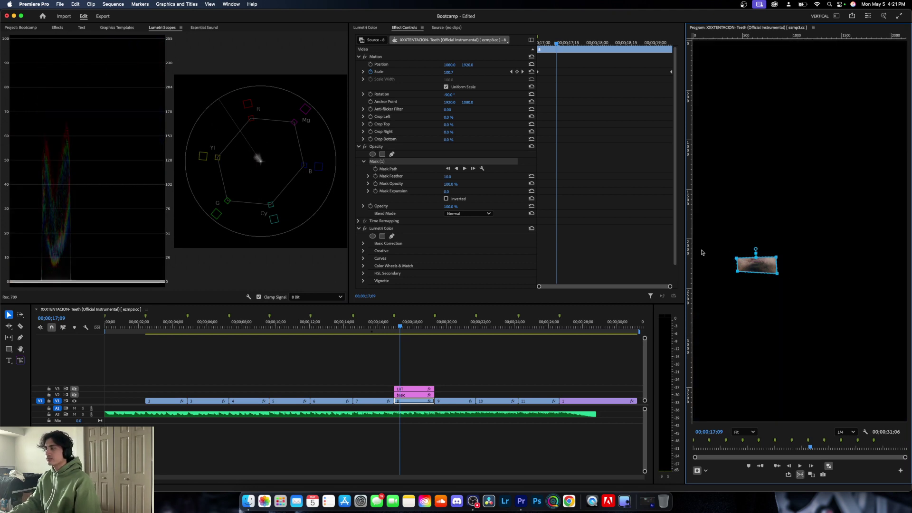
key(super+z)
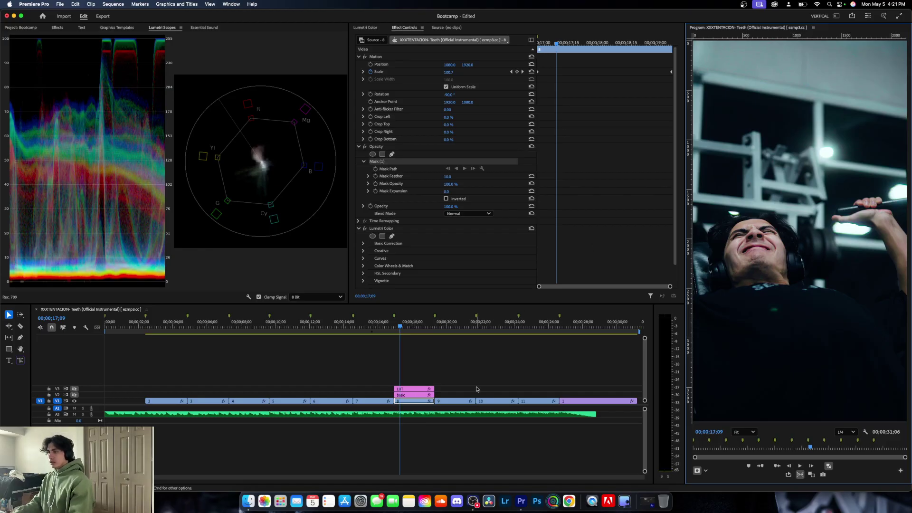
drag(402, 328, 385, 328)
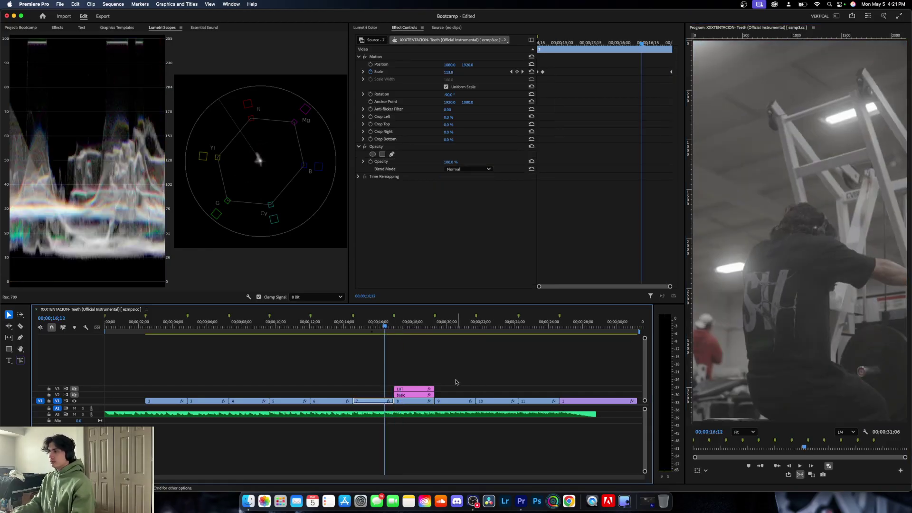
drag(463, 386, 416, 393)
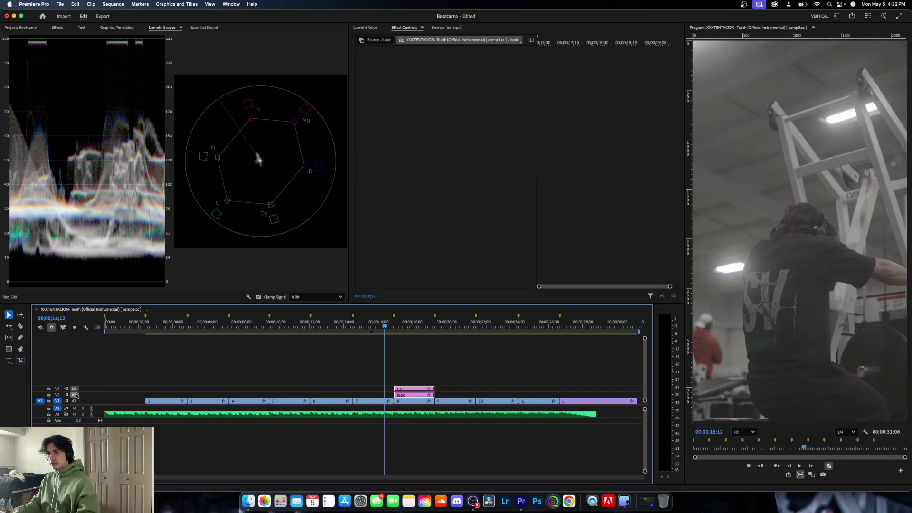
click(410, 328)
drag(412, 332, 403, 336)
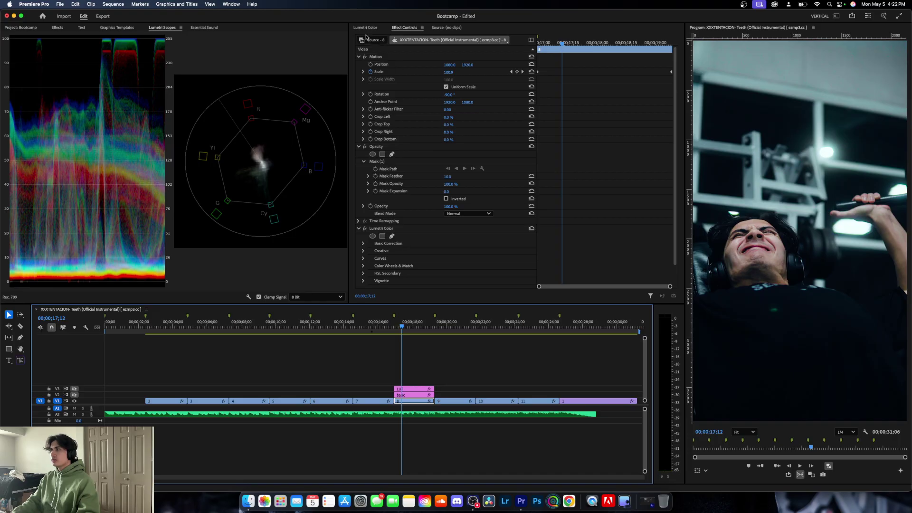
- Remove only the Lumetri Color effect from clip 8, excluding Motion, Opacity and Time Remapping from the attribute removal
right_click(411, 401)
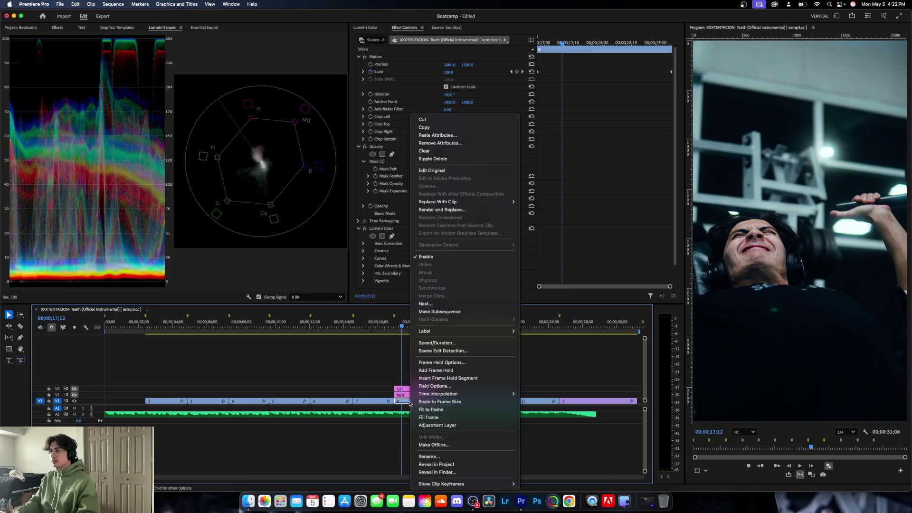
click(454, 143)
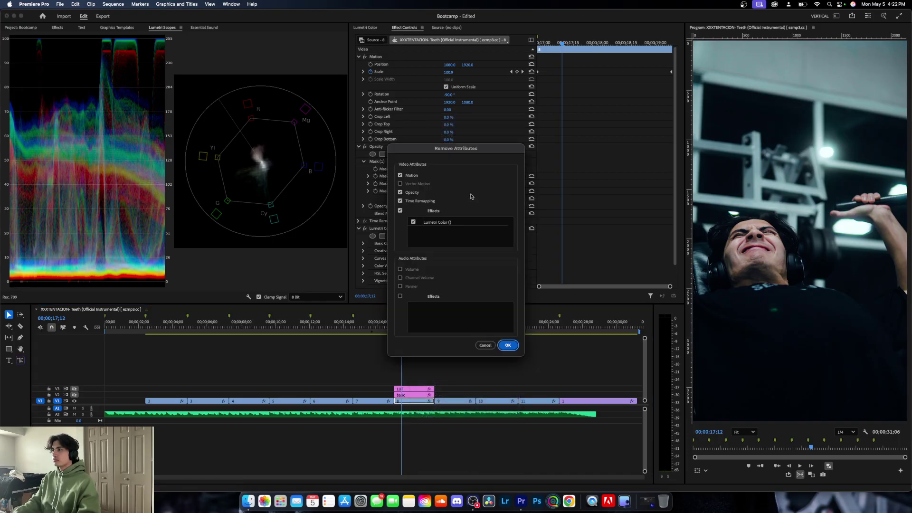
click(400, 192)
click(400, 201)
click(401, 176)
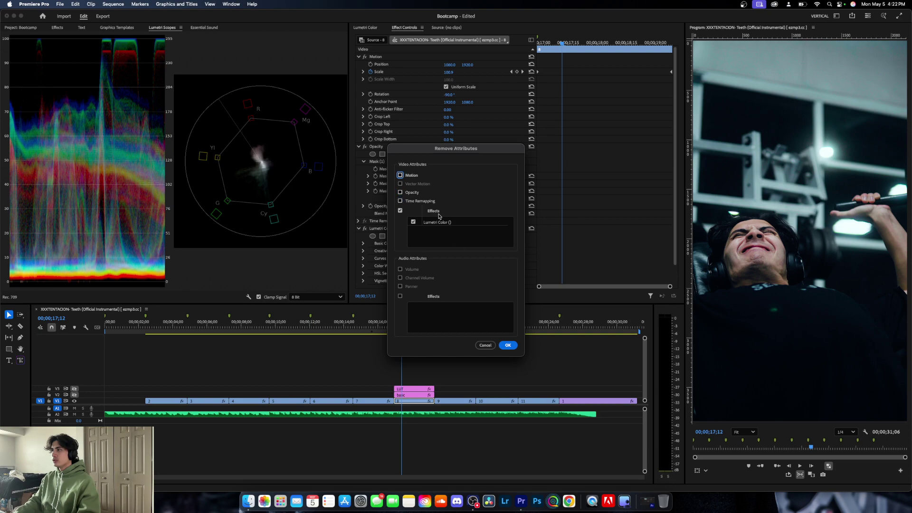
click(508, 345)
- Go to the start of clip 3 and correct its white balance by sampling the white wall in the background
click(190, 327)
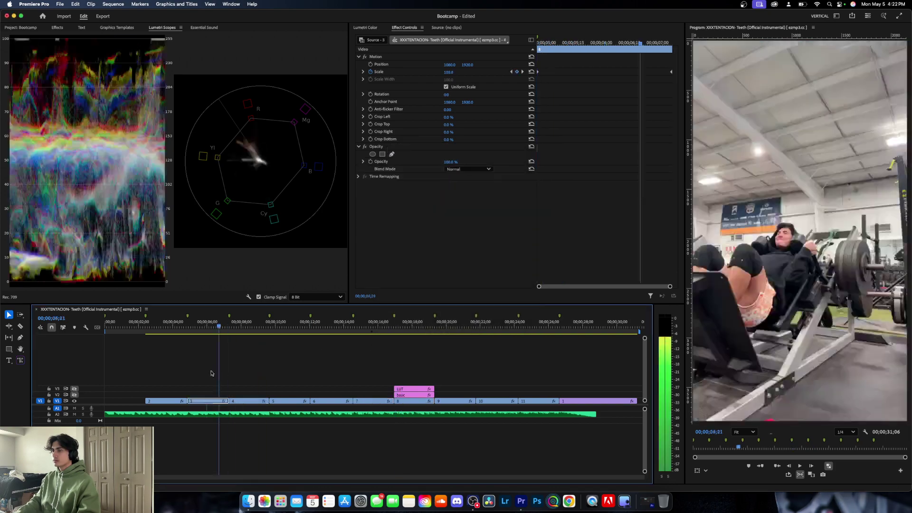
key(Left)
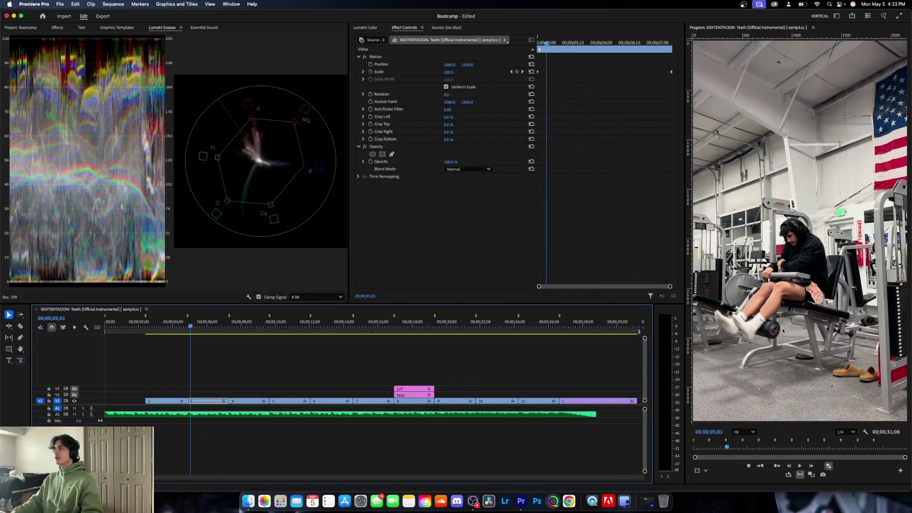
key(Up)
key(Up)
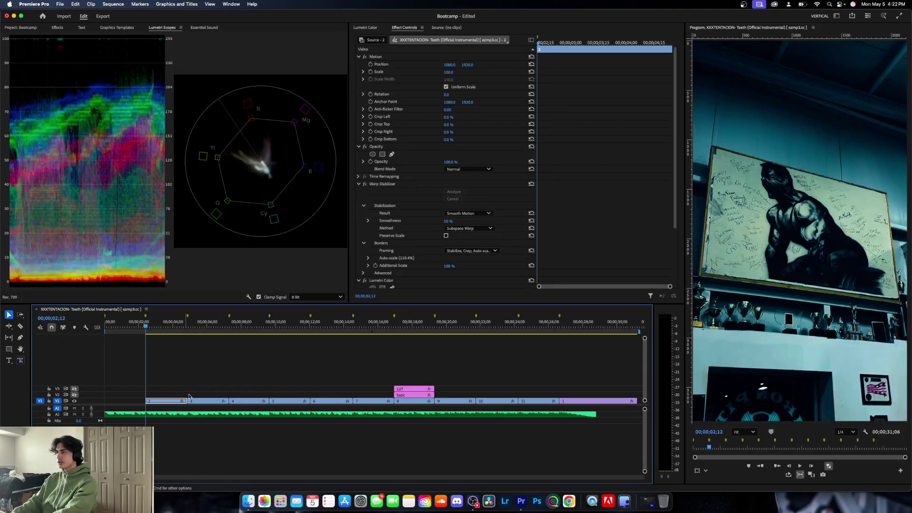
key(Down)
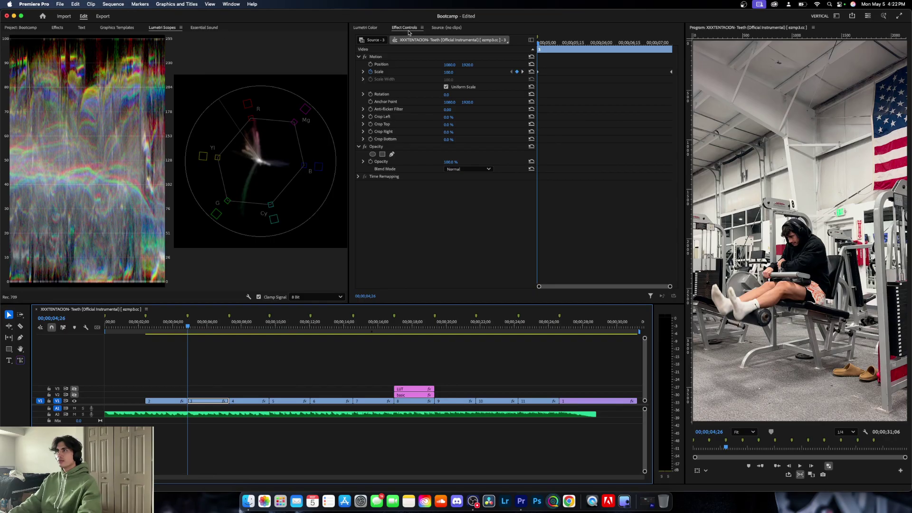
click(376, 30)
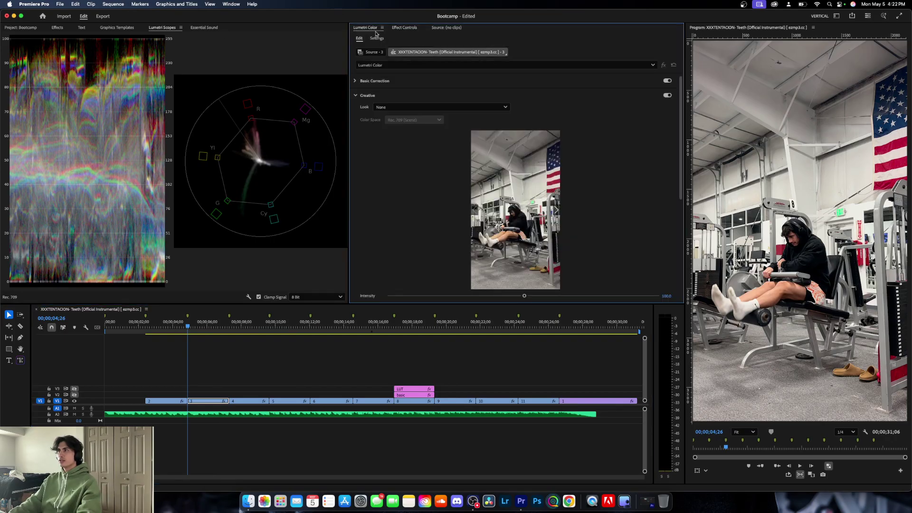
click(357, 81)
click(404, 147)
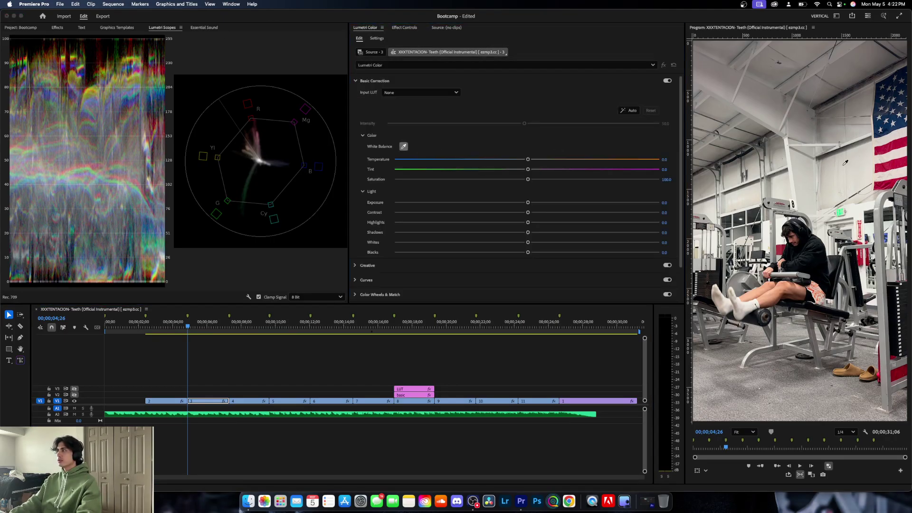
click(854, 208)
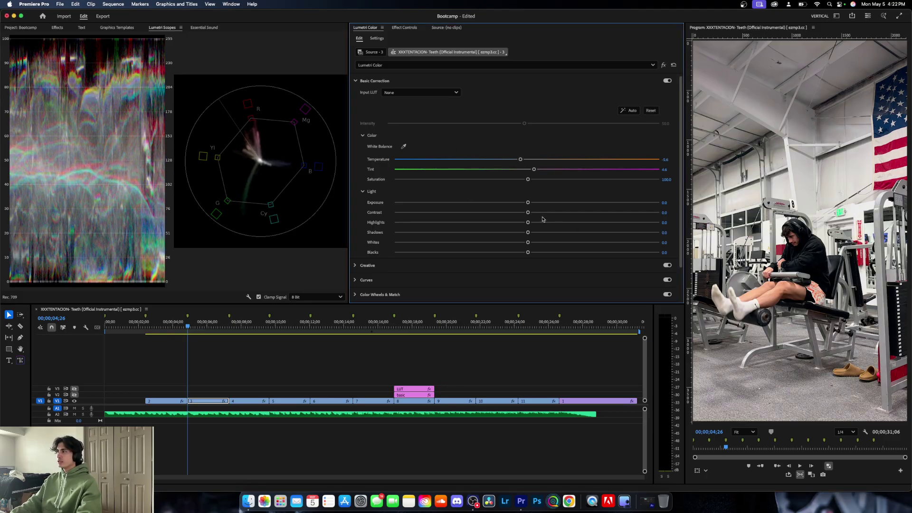
- On clip 3, set Contrast to about 4.4, Highlights to about -64, Shadows to -100 and Blacks to 1.0
drag(529, 213, 442, 224)
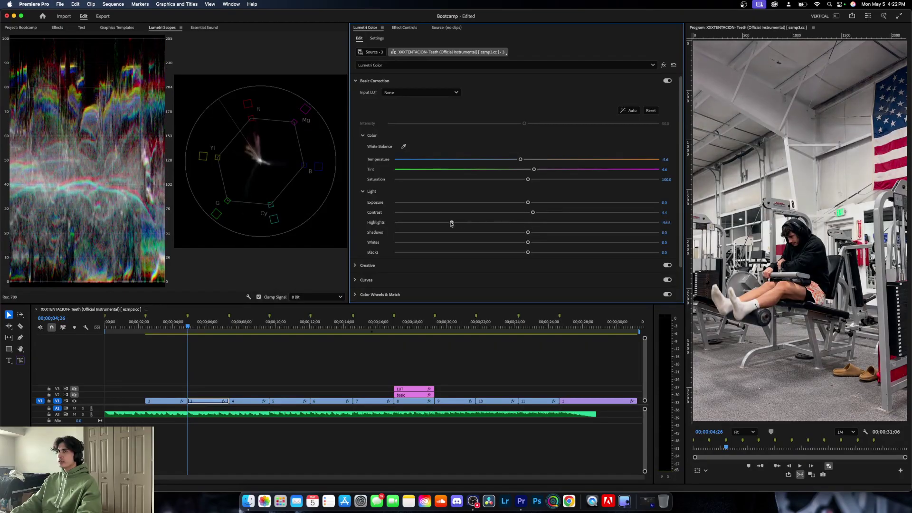
drag(528, 232, 359, 238)
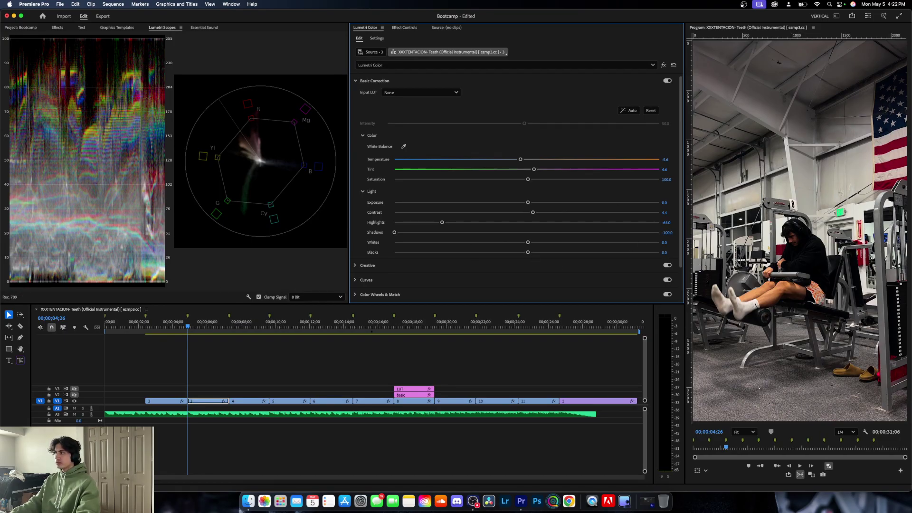
click(669, 252)
text(1)
key(Return)
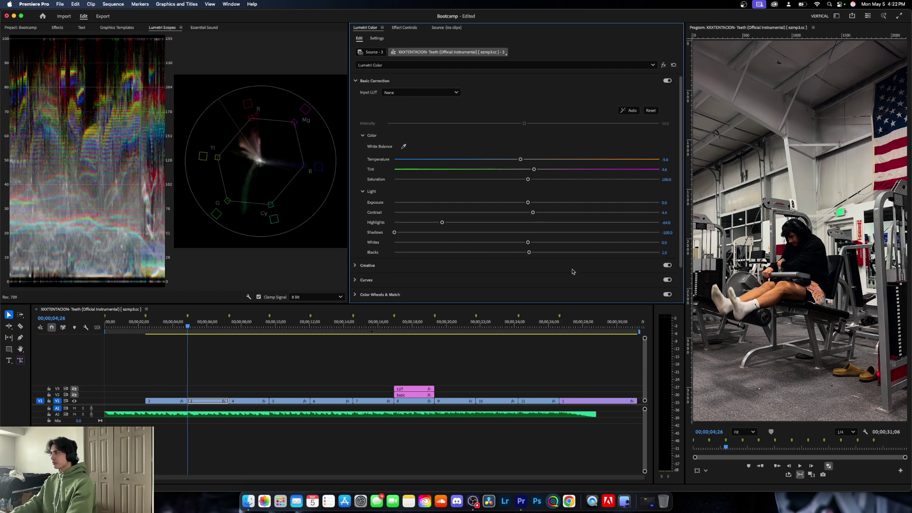
- Resample clip 3's white balance from the background wall, and adjust Temperature to about -16.8 and Tint to about 7.7
click(403, 146)
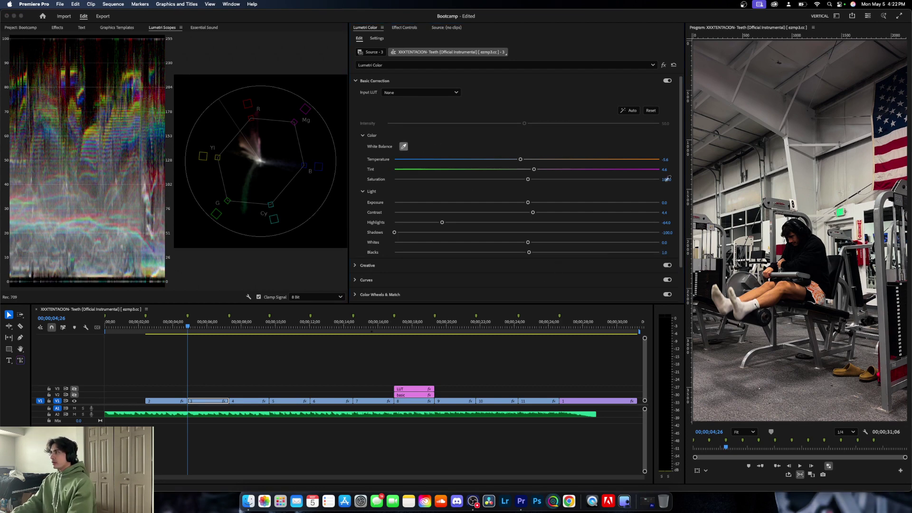
click(859, 210)
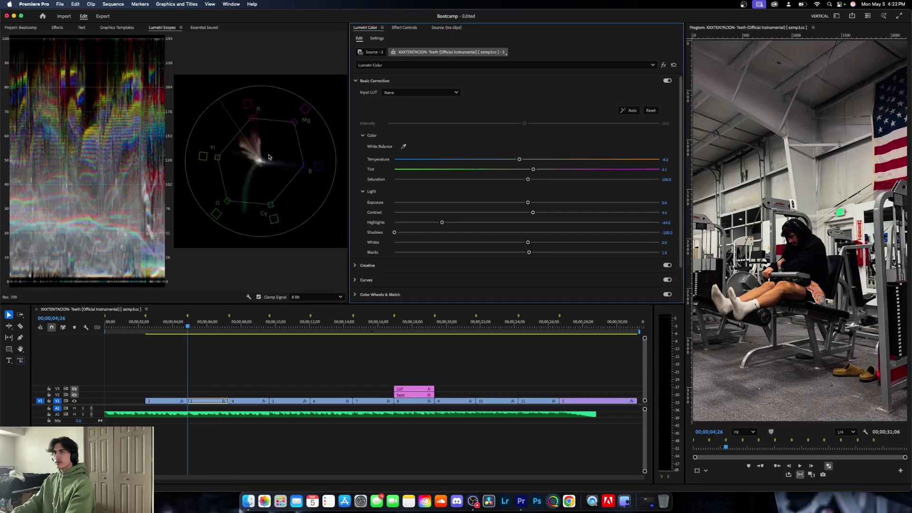
drag(520, 161, 537, 171)
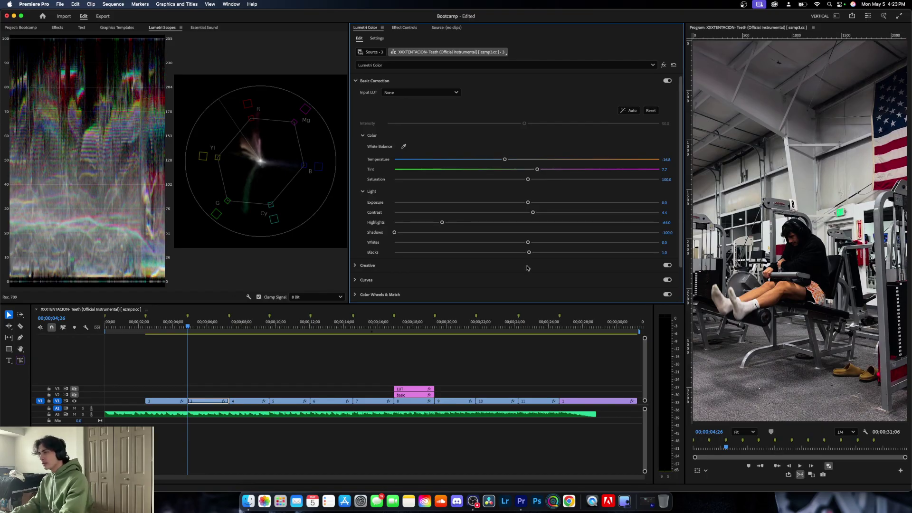
- Load Cinematic BootCamp Teal.cube as the creative look on clip 3 and raise its intensity to about 109
click(369, 81)
click(368, 95)
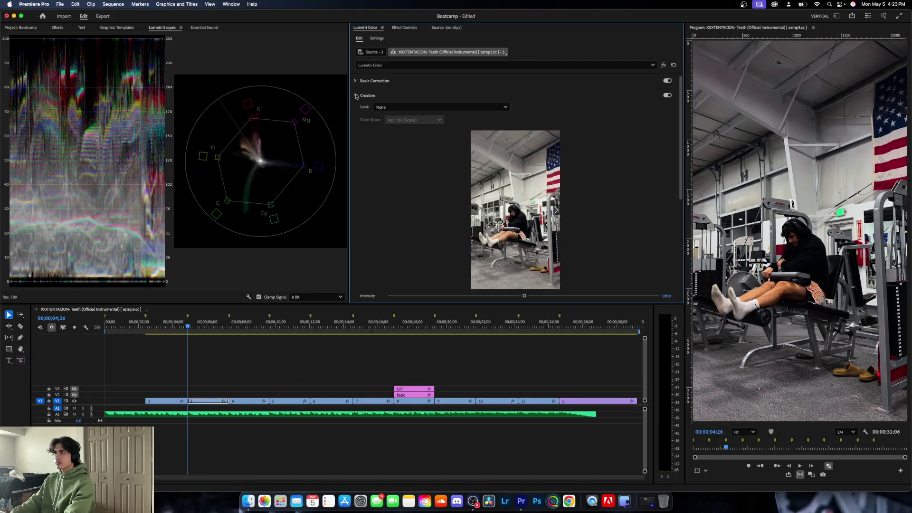
click(409, 107)
click(394, 133)
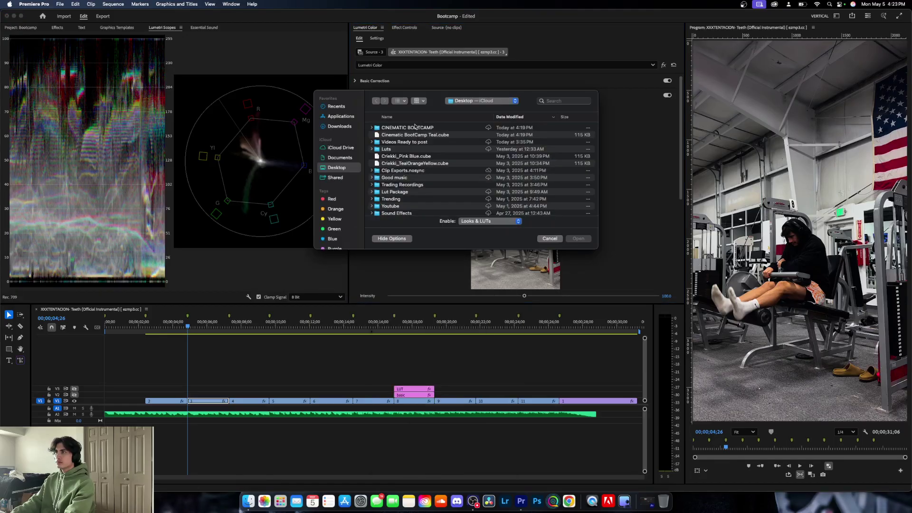
click(418, 135)
click(579, 239)
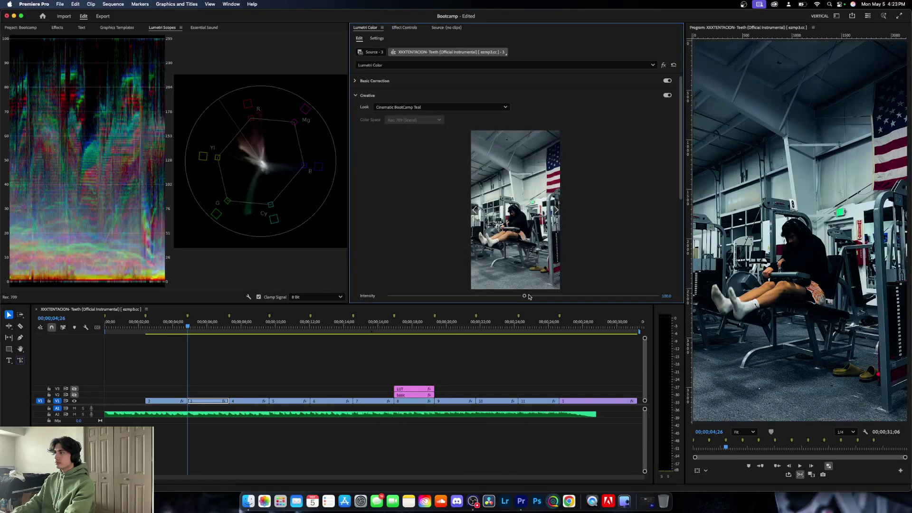
mouse_move(529, 297)
mouse_down()
mouse_move(618, 298)
mouse_move(525, 298)
mouse_move(537, 297)
mouse_up()
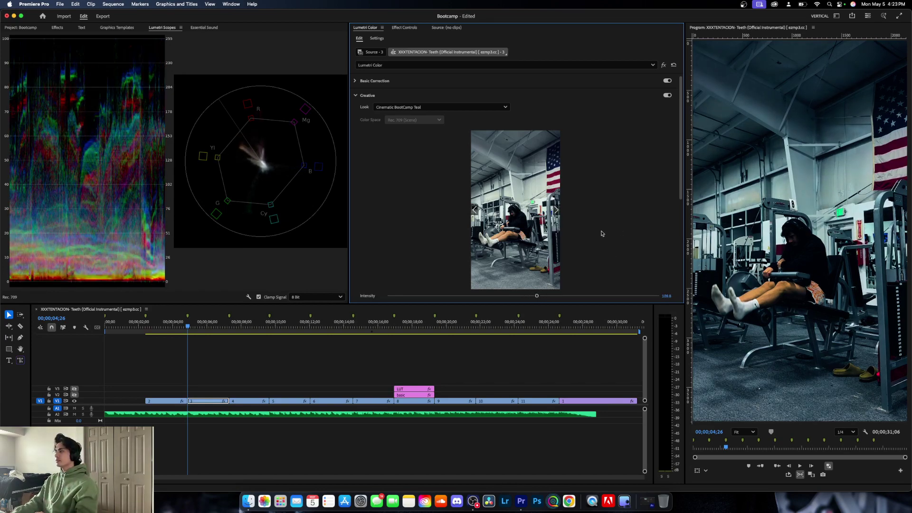
- Slightly increase the creative Sharpen adjustment on clip 3 and on clip 2
scroll(576, 240, down, 2)
scroll(576, 240, down, 2)
drag(528, 265, 532, 265)
key(Up)
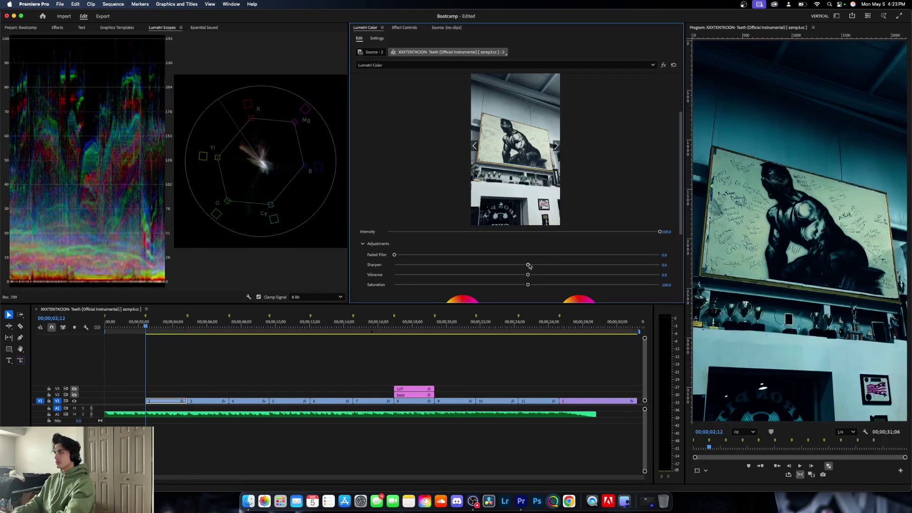
drag(533, 266, 537, 266)
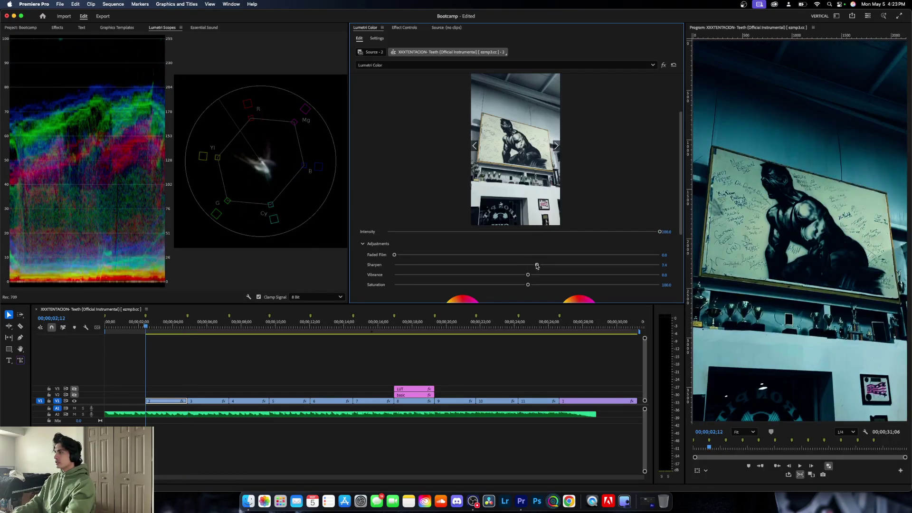
- On clip 4, set Contrast to about 7.7, Highlights to about -55, Shadows to -100 and Blacks to 1.0
key(Down)
key(Down)
scroll(372, 109, up, 4)
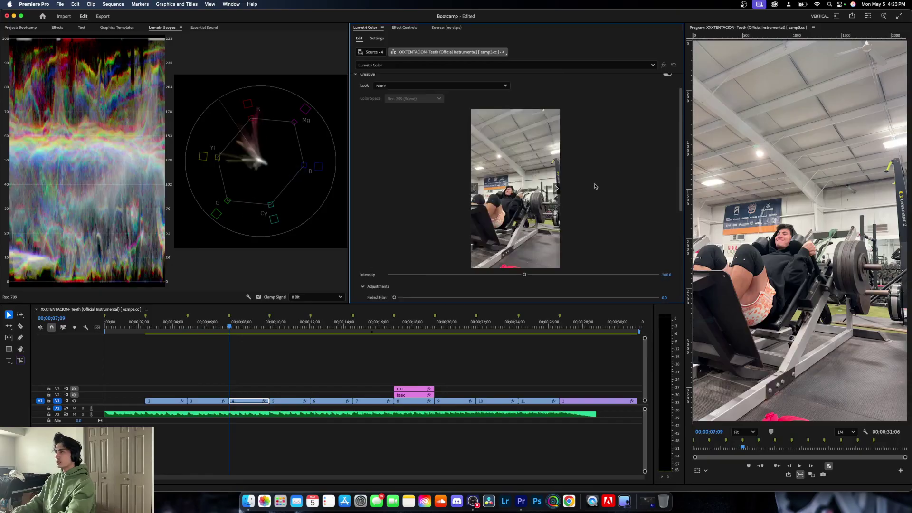
click(355, 81)
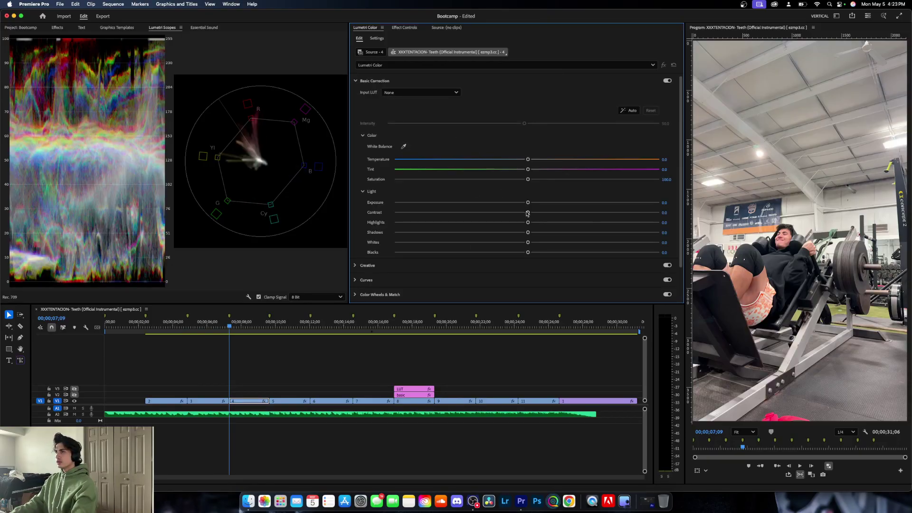
drag(526, 213, 453, 222)
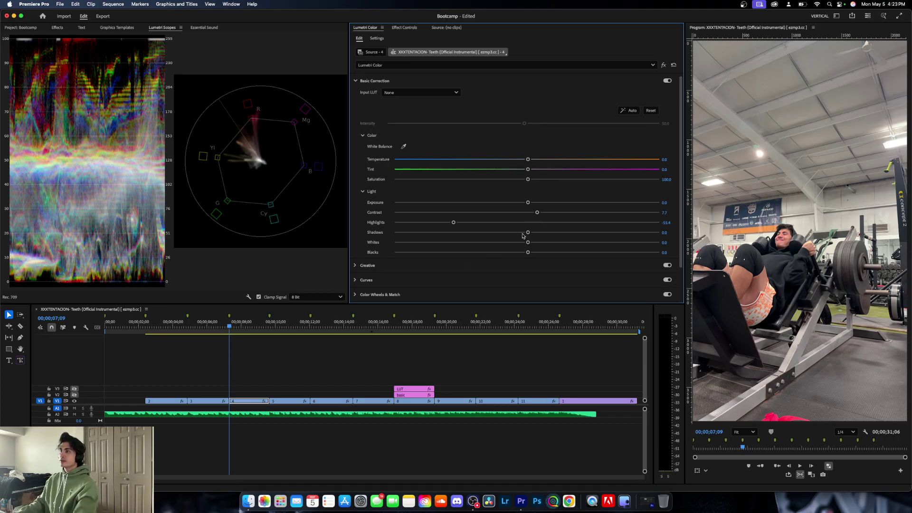
drag(527, 232, 385, 237)
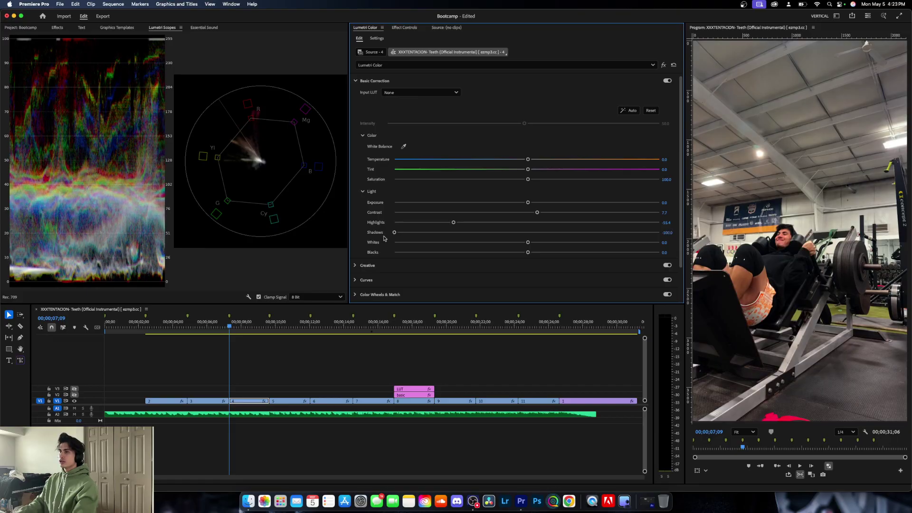
click(667, 252)
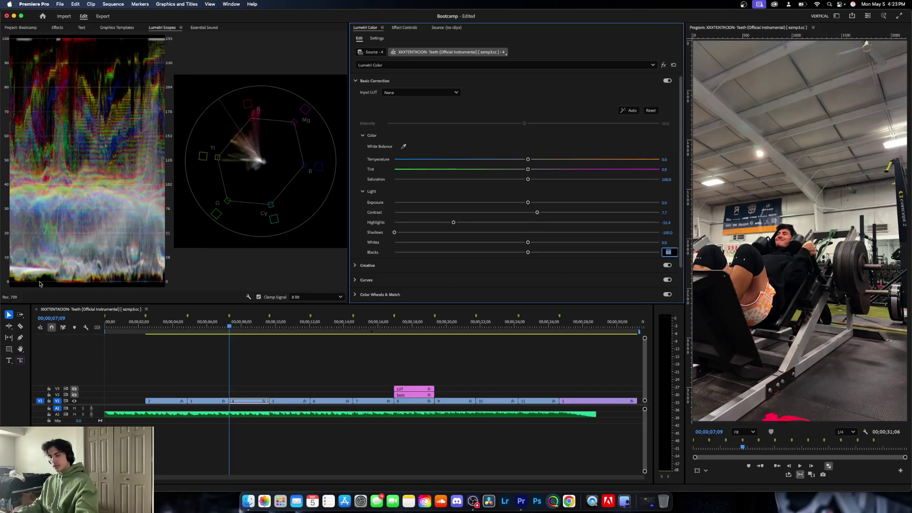
text(1)
key(Return)
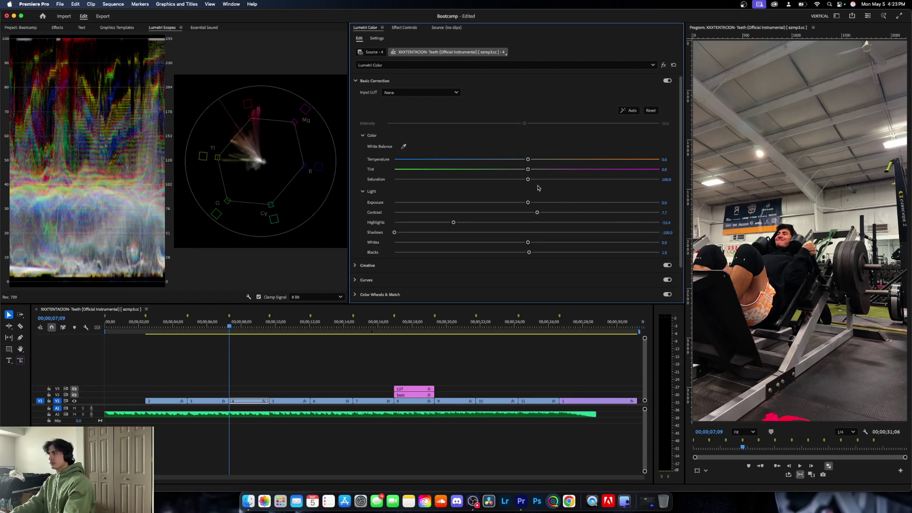
- Lower clip 4's saturation to about 84 and correct its white balance by sampling the white wall behind the man
drag(527, 179, 506, 181)
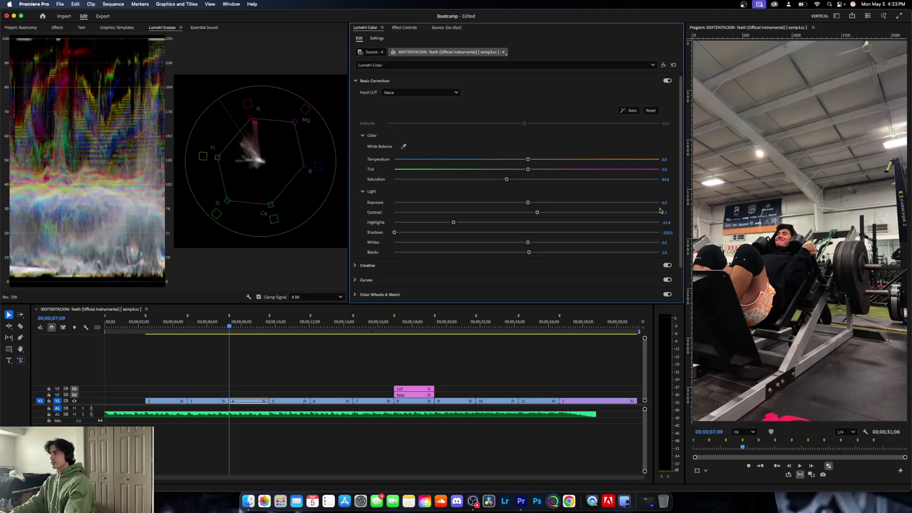
click(404, 147)
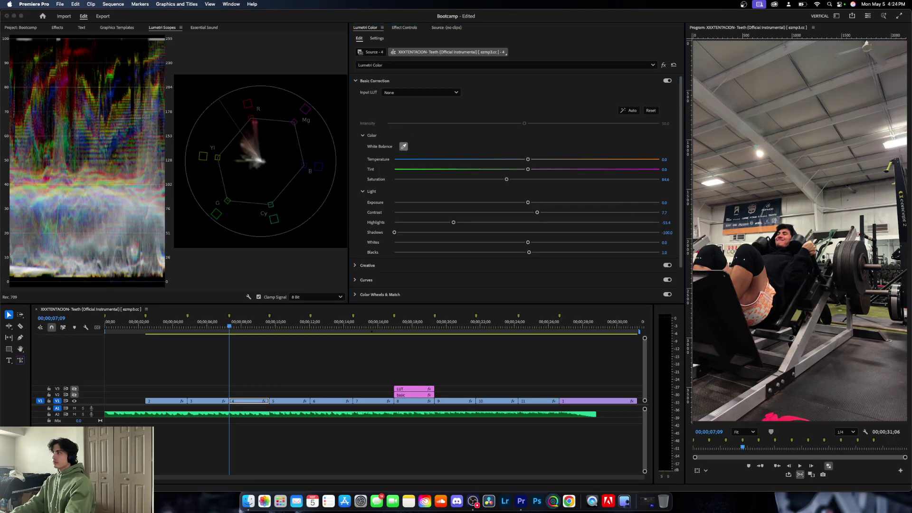
click(713, 236)
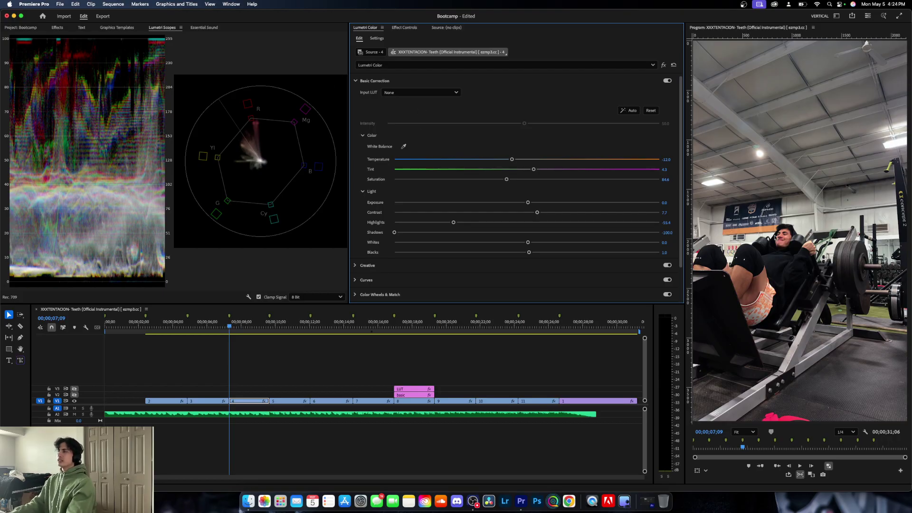
- Load Cinematic BootCamp Teal.cube as the creative look on clip 4
key(Down)
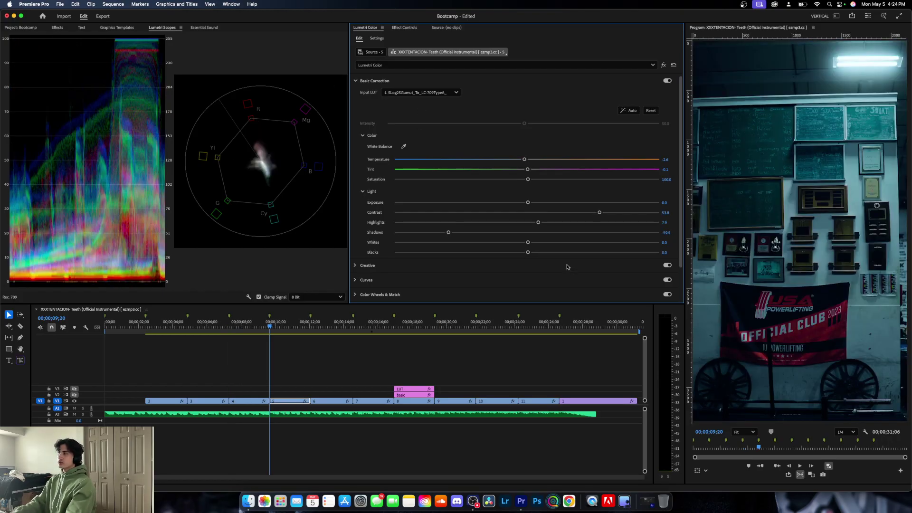
key(Down)
key(Up)
key(Up)
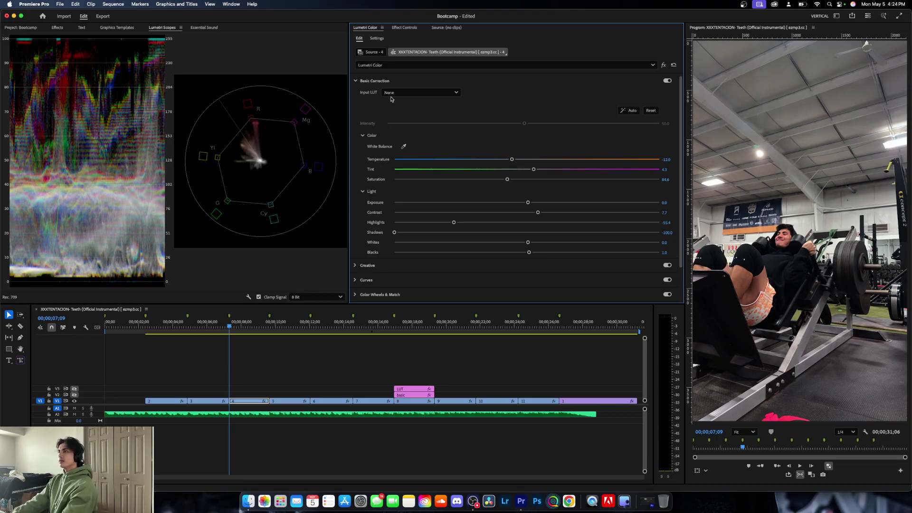
click(356, 80)
click(367, 95)
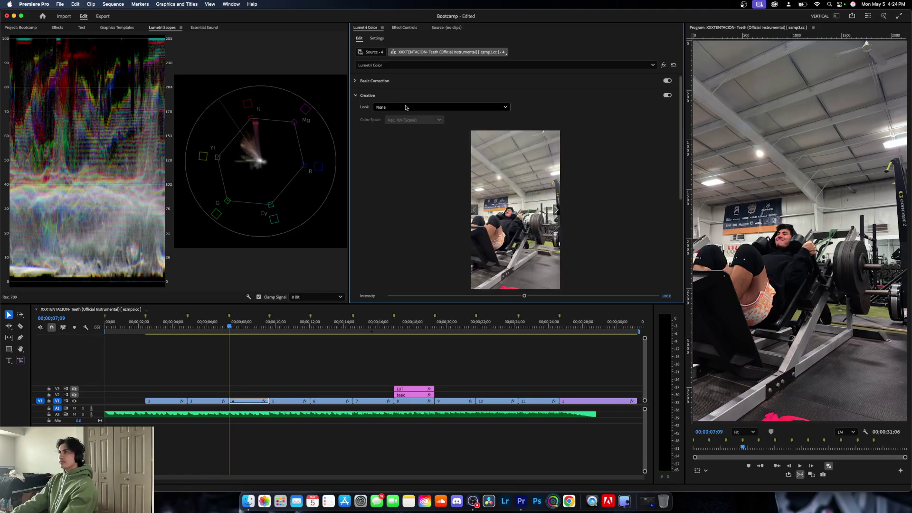
click(451, 105)
click(427, 125)
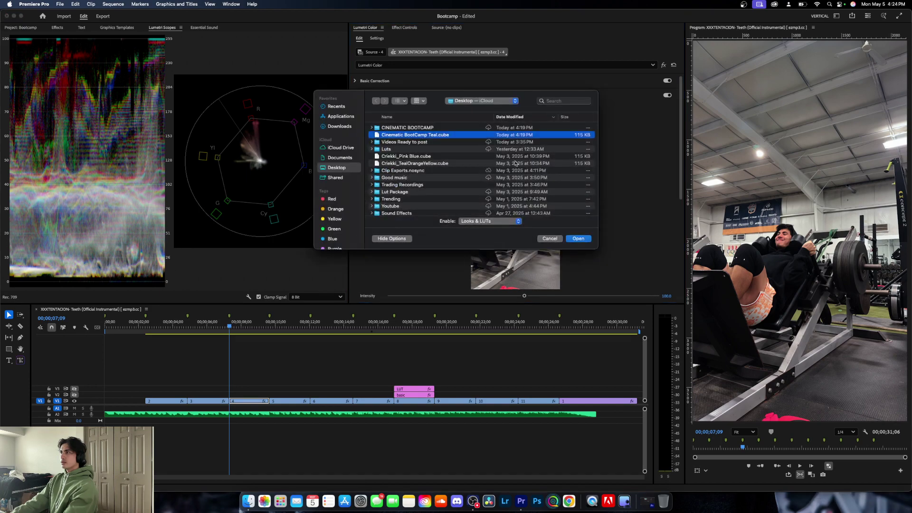
click(581, 241)
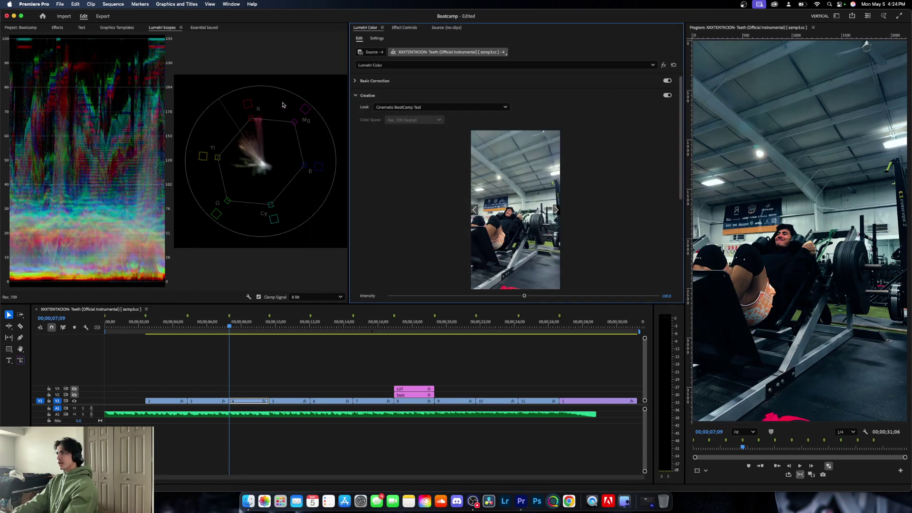
- Compare clip 4's grade with the graded footage of clip 3 just before their cut
click(353, 81)
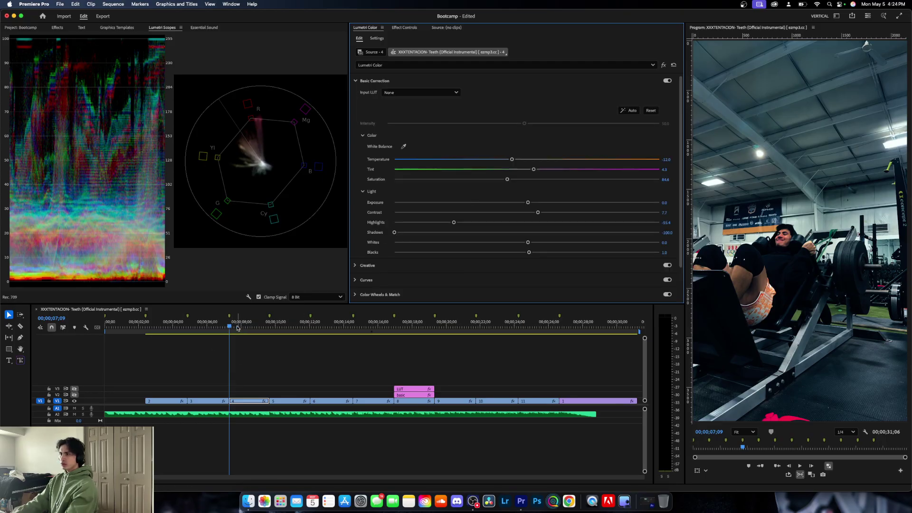
click(204, 327)
click(227, 327)
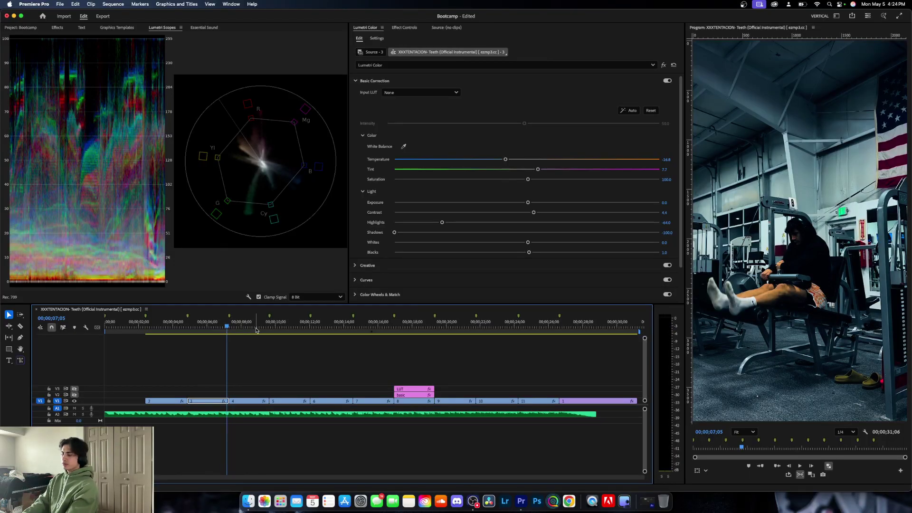
- On clip 6, apply the SLog2SGumut_To_LC-709TypeA input LUT and set Contrast to about 35 and Shadows to about -43
key(Down)
key(Down)
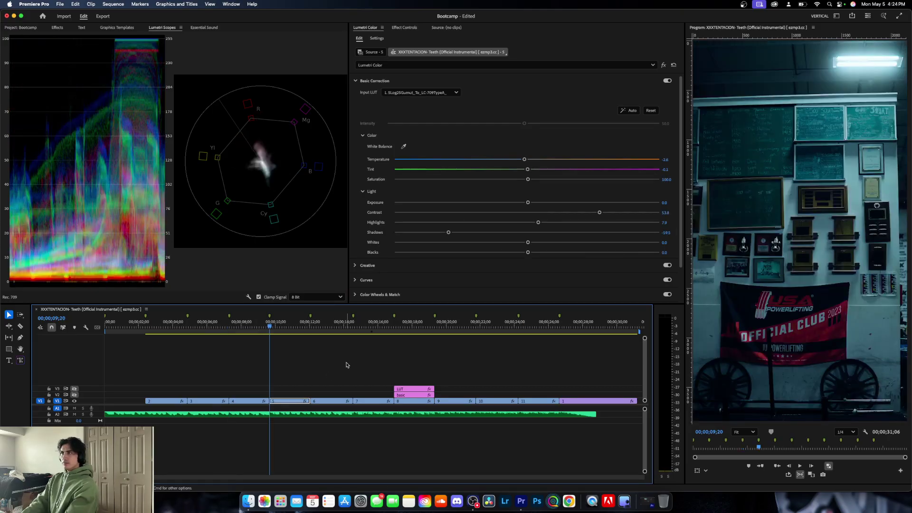
key(Down)
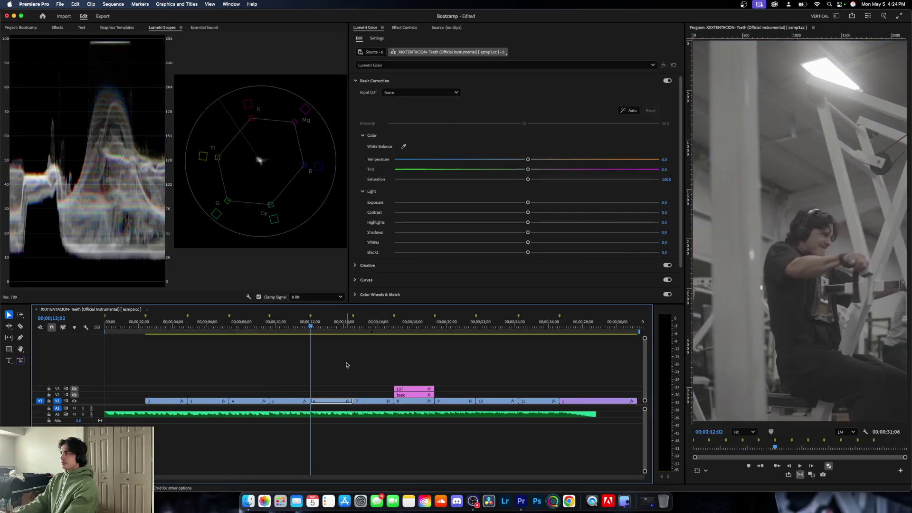
click(423, 92)
click(412, 134)
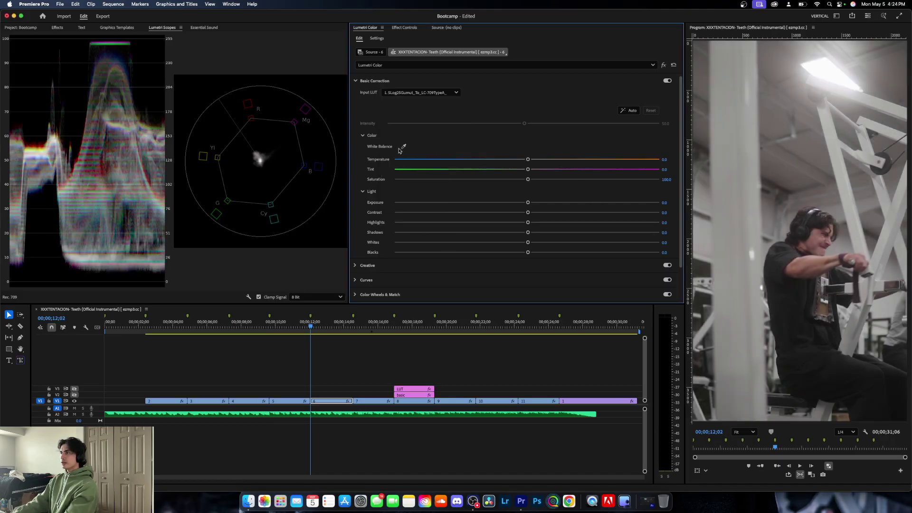
drag(528, 213, 574, 212)
drag(525, 232, 470, 232)
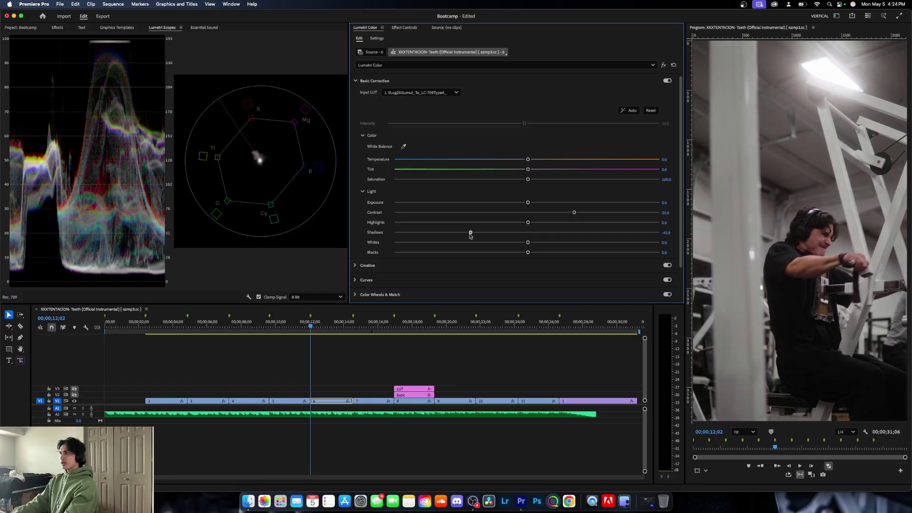
- Correct clip 6's white balance by sampling the gym background beside the man's head, and lower Temperature to about -4.4
click(404, 146)
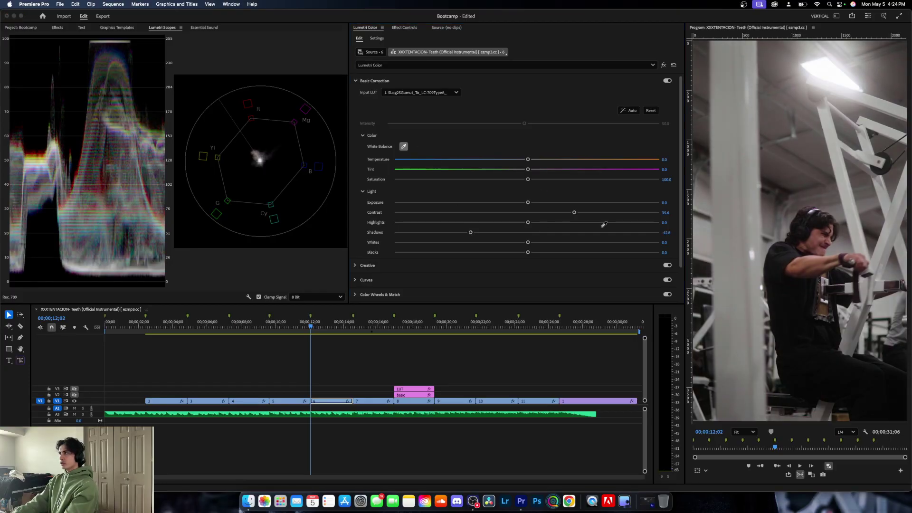
click(775, 236)
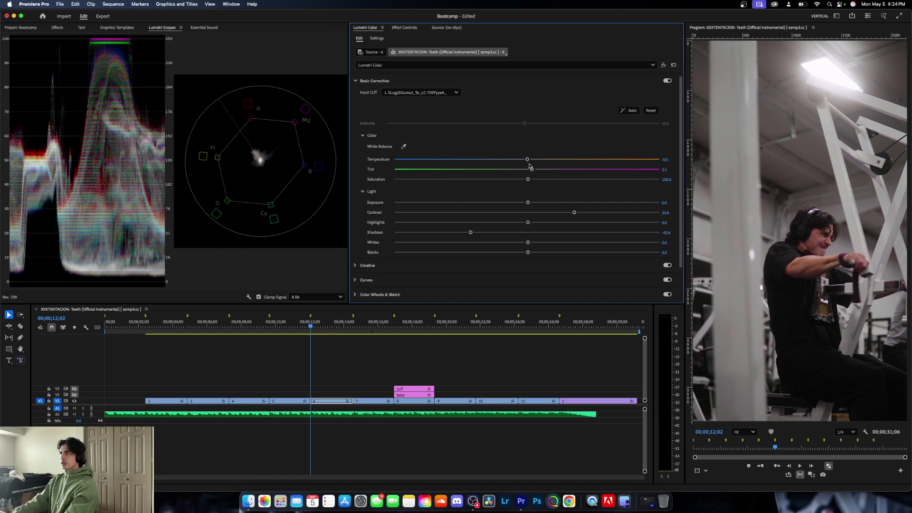
drag(527, 160, 521, 160)
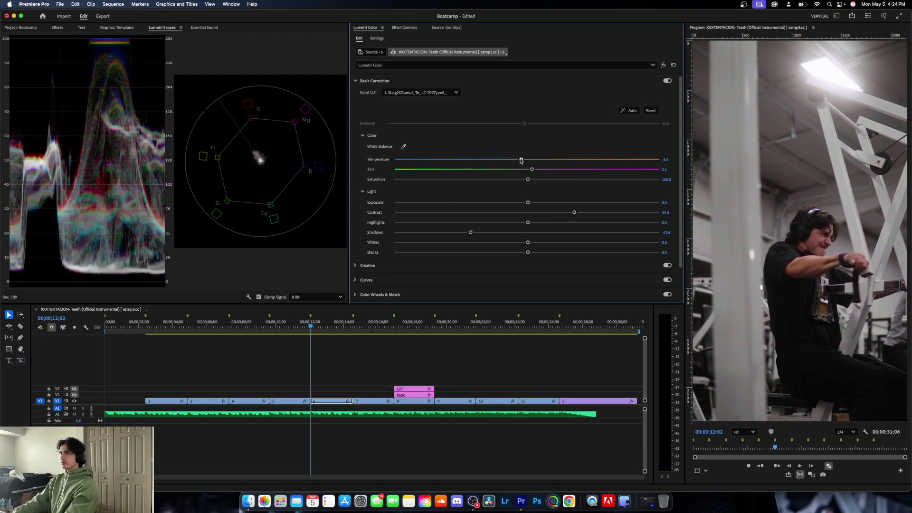
- Set clip 6's Tint to about -0.4 and raise its Highlights to about 24
drag(532, 169, 525, 169)
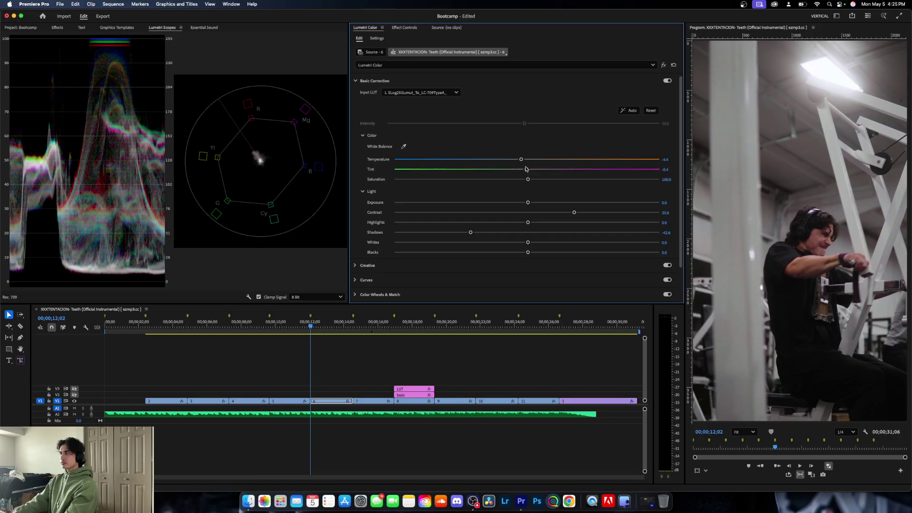
drag(528, 223, 559, 223)
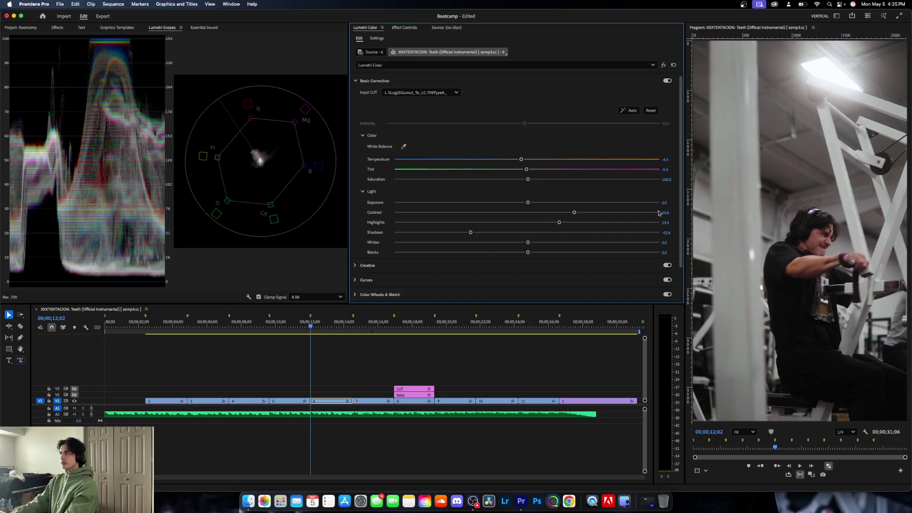
- Load Cinematic BootCamp Teal.cube as the creative look on clip 6
click(375, 80)
click(380, 95)
click(384, 107)
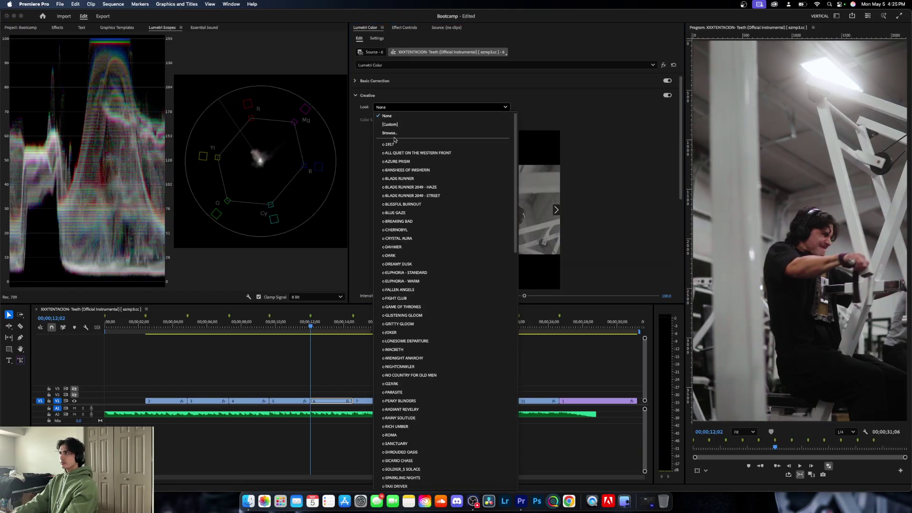
click(395, 137)
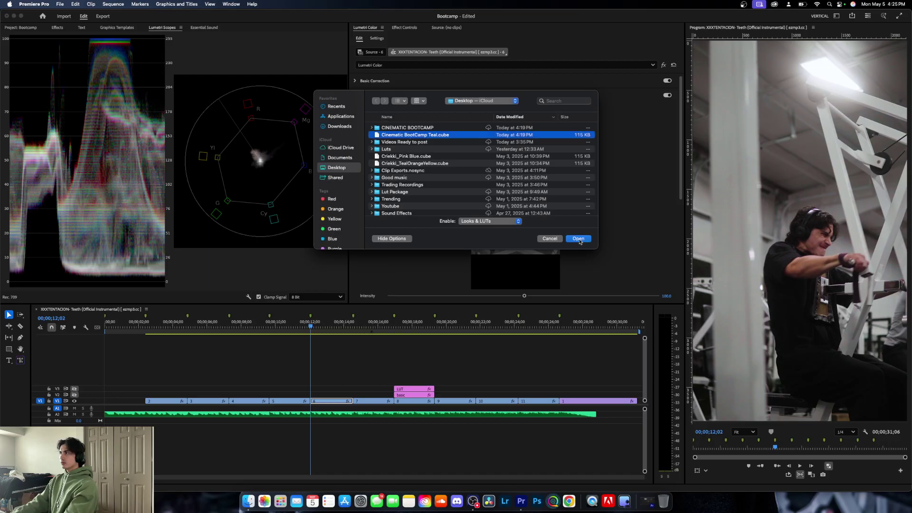
key(Return)
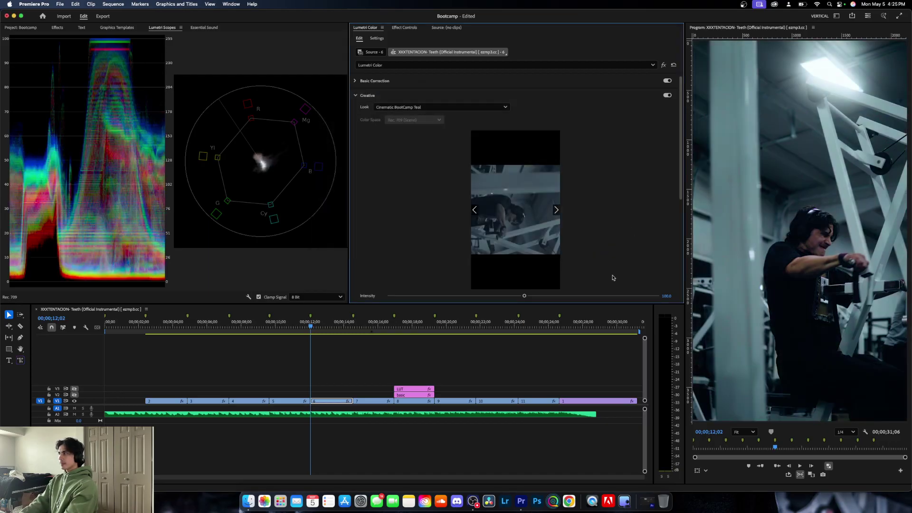
- On clip 7, apply the SLog2SGumut_To_LC-709TypeA input LUT, then sample white balance from the white machine frame and set Tint to about -2.7
key(Down)
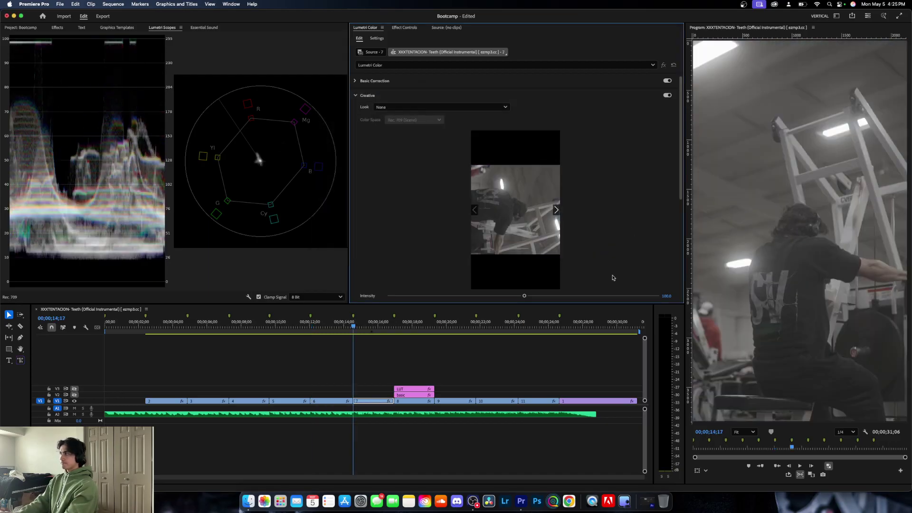
click(364, 83)
click(418, 92)
click(413, 128)
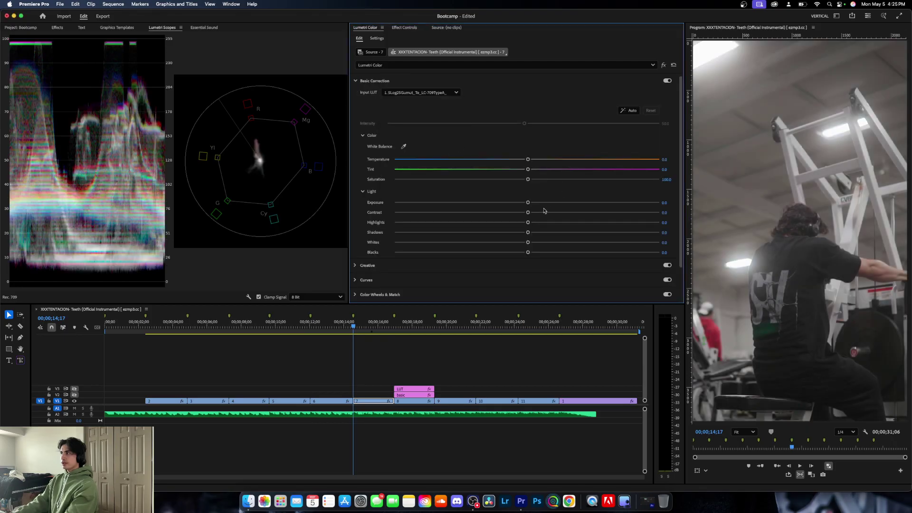
click(402, 147)
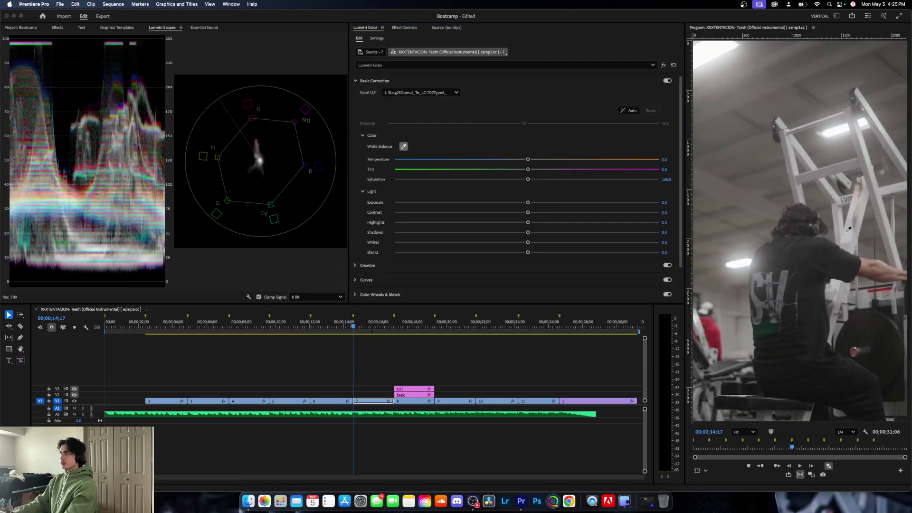
click(848, 229)
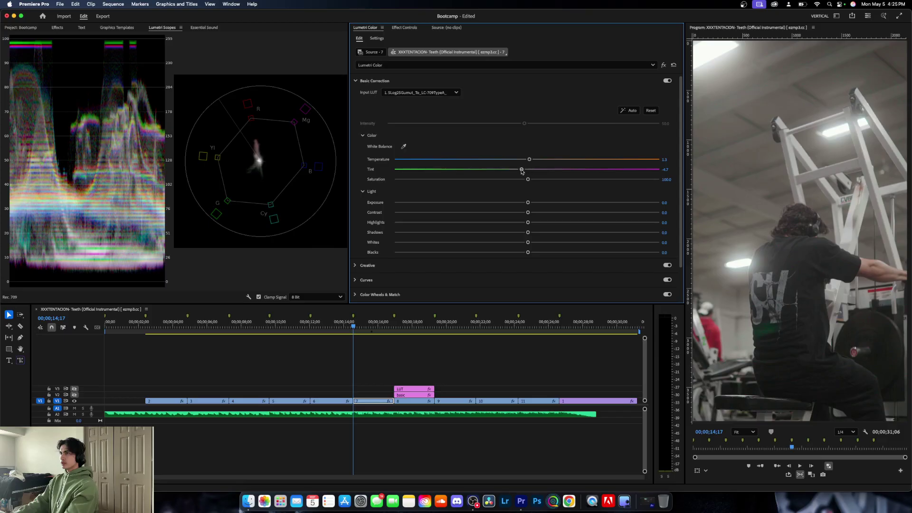
drag(521, 170, 524, 169)
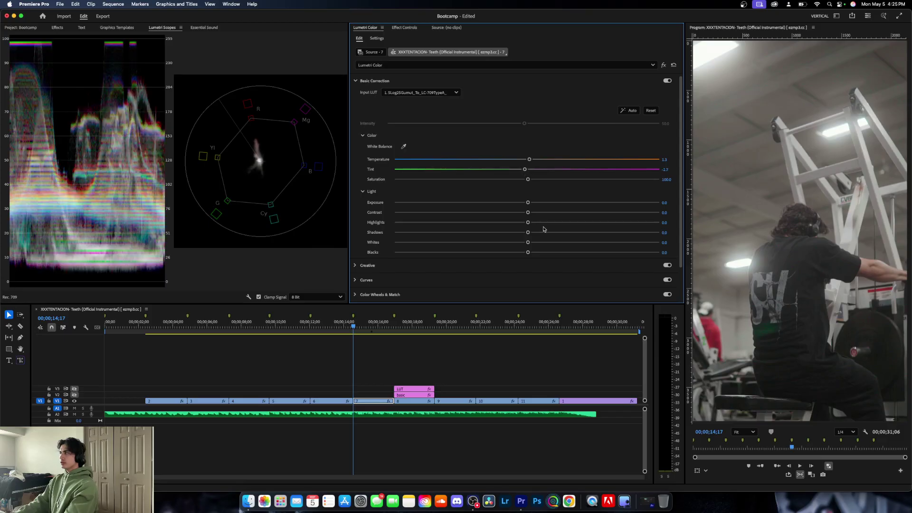
- Set clip 7's Contrast to about 44, Highlights to about 48 and Shadows to about -32
drag(528, 212, 586, 212)
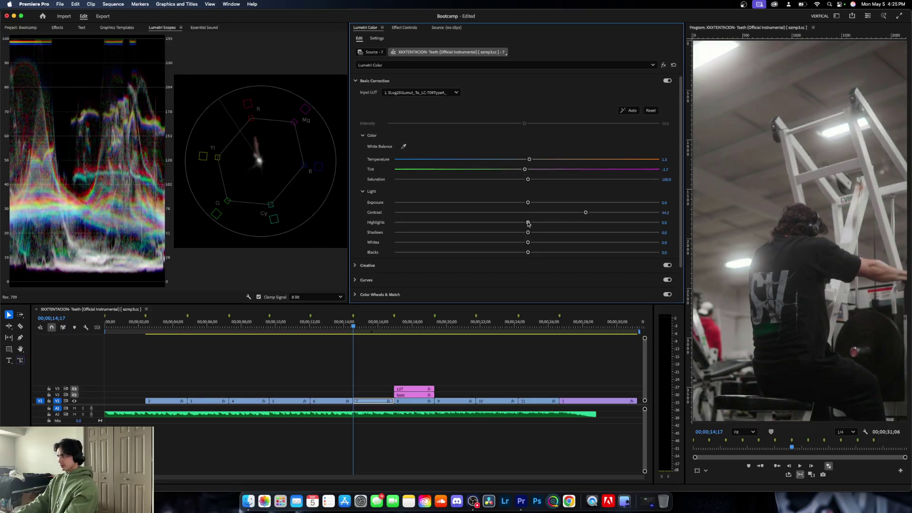
drag(528, 222, 591, 222)
drag(527, 233, 485, 237)
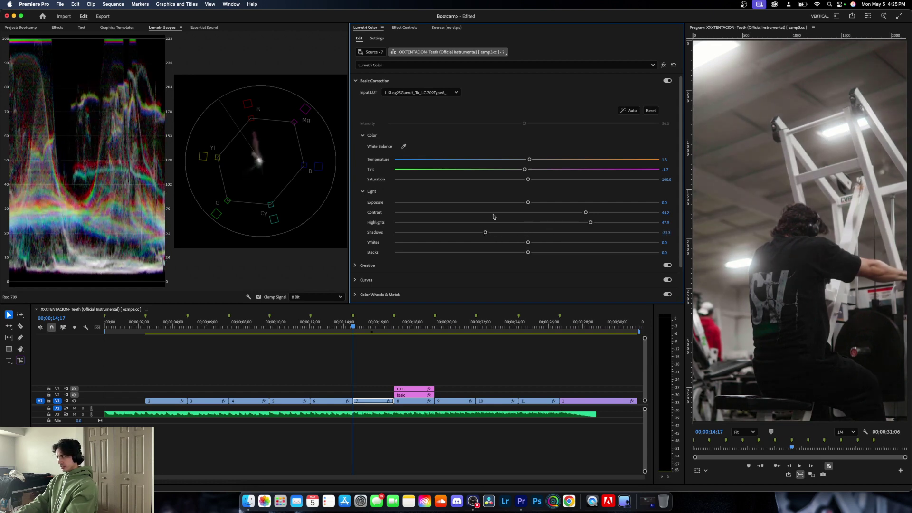
- Load Cinematic BootCamp Teal.cube as the creative look on clip 7
click(356, 82)
click(357, 95)
click(399, 107)
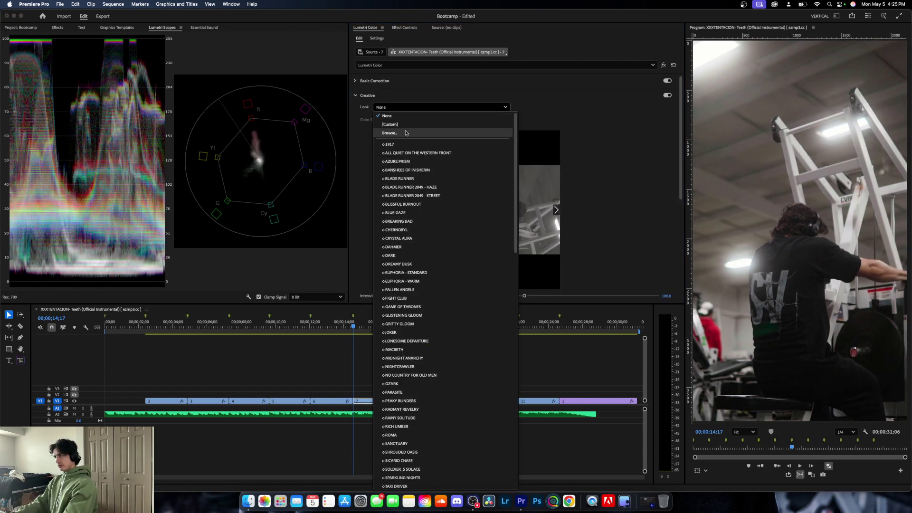
click(416, 134)
click(437, 134)
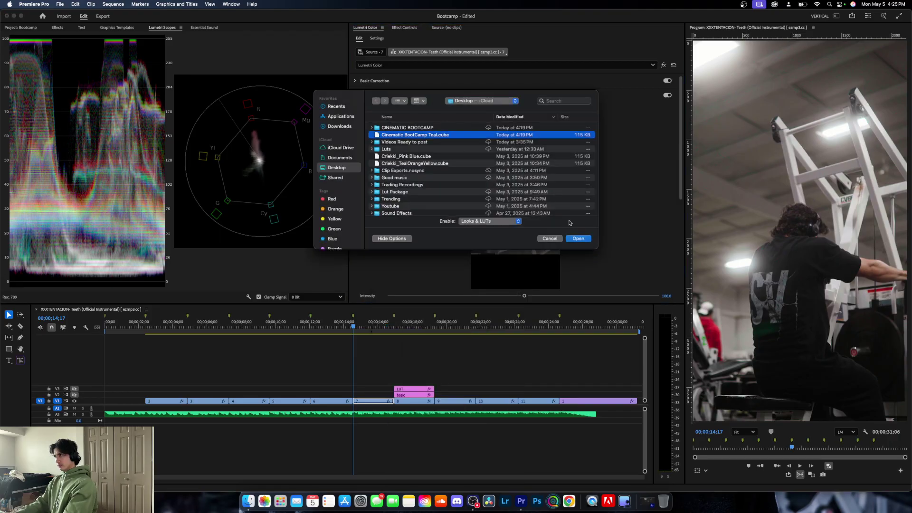
click(578, 239)
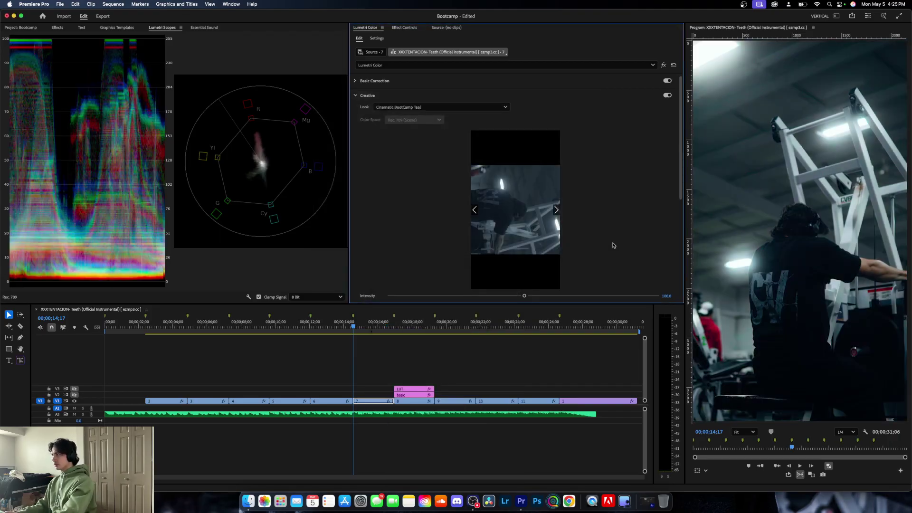
- On clip 8, apply the SLog2SGumut_To_LC-709TypeA input LUT and set Contrast and Highlights to about 35 and Shadows to about -37
key(Down)
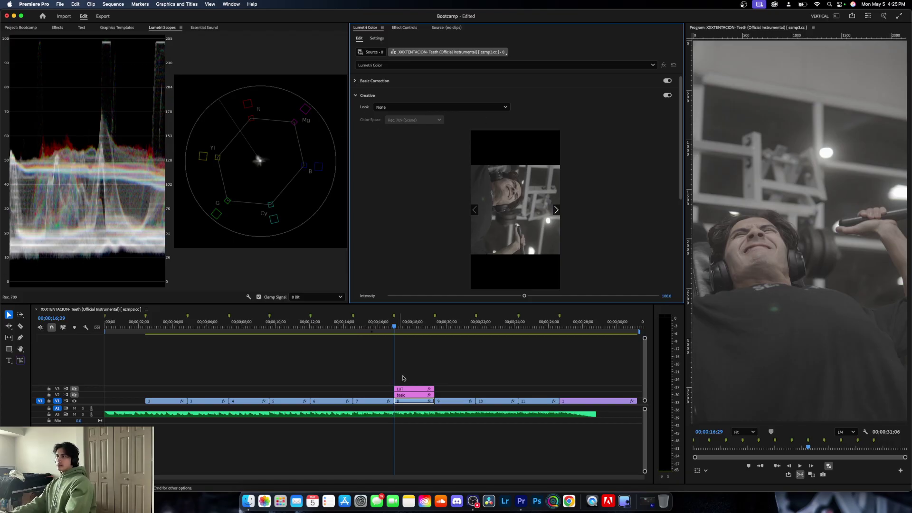
click(361, 81)
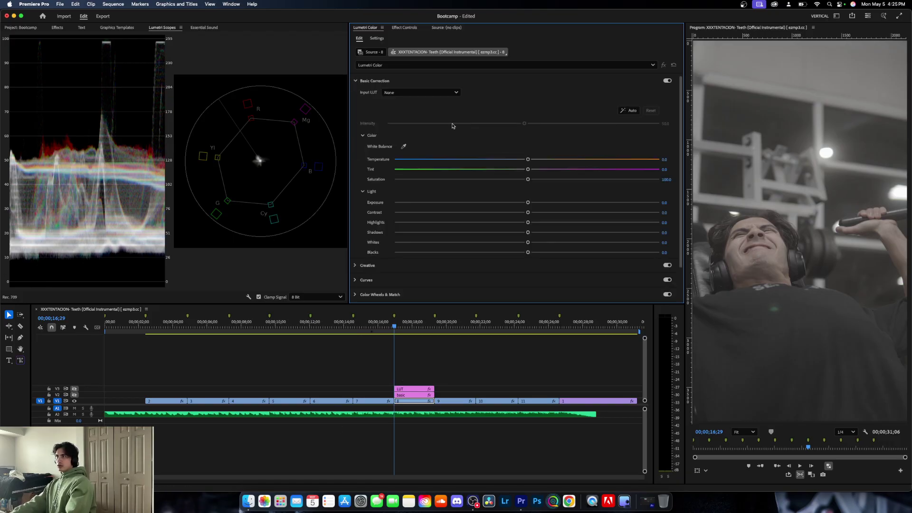
click(414, 93)
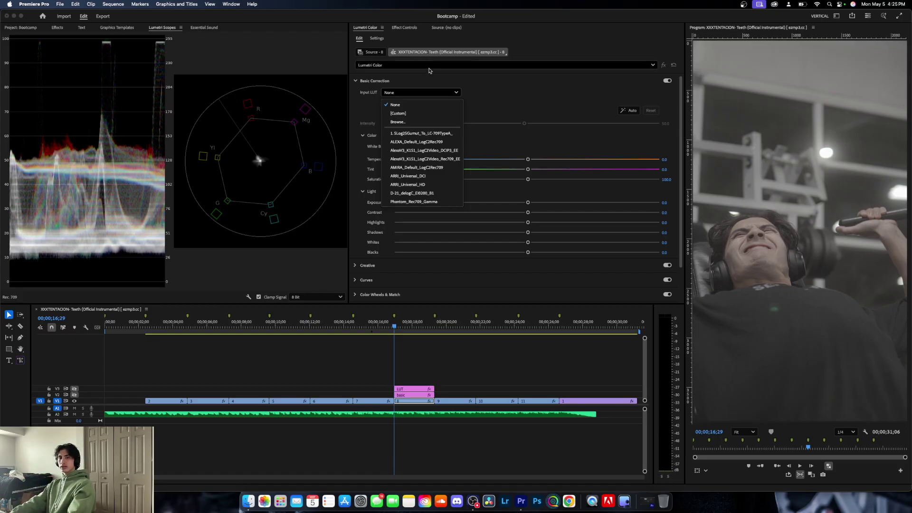
click(425, 133)
drag(528, 212, 472, 230)
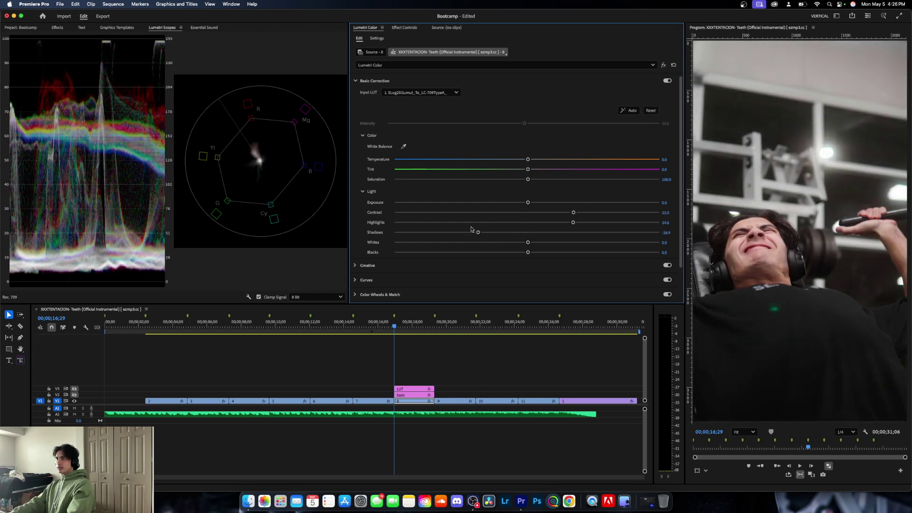
- Correct clip 8's white balance by sampling the light post at the left edge of the footage
click(404, 146)
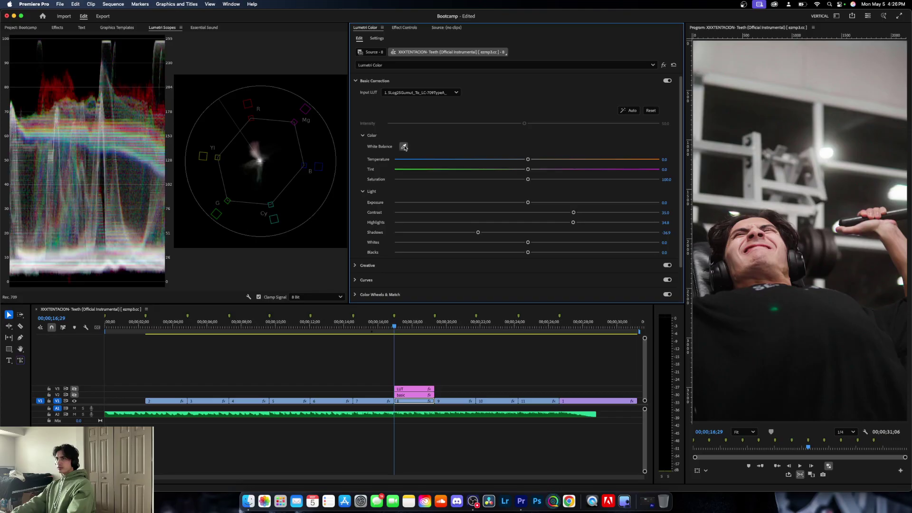
click(699, 113)
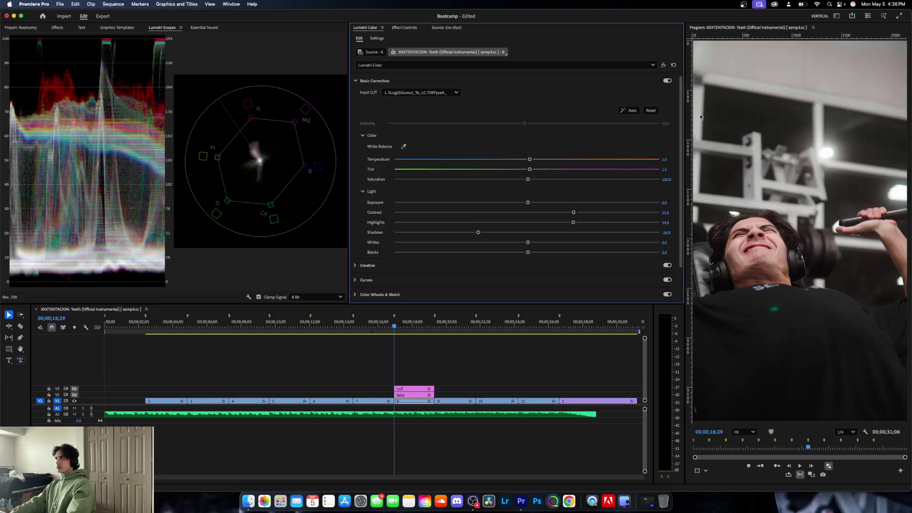
- Load Cinematic BootCamp Teal.cube as the creative look on clip 8
click(356, 80)
click(355, 96)
click(411, 107)
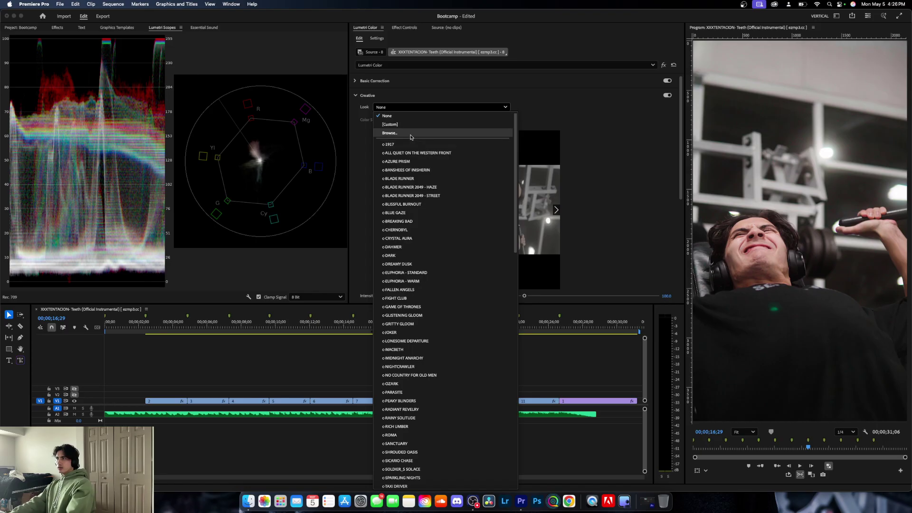
click(412, 133)
click(452, 135)
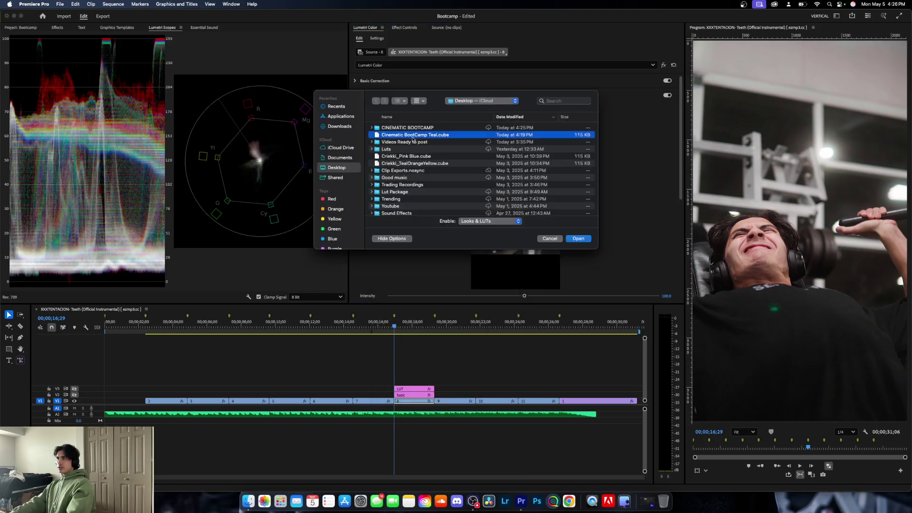
click(580, 239)
- On clip 9, apply the SLog2SGumut_To_LC-709TypeA input LUT and set Contrast to about 28, Highlights to about 59 and Shadows to about -46
key(Down)
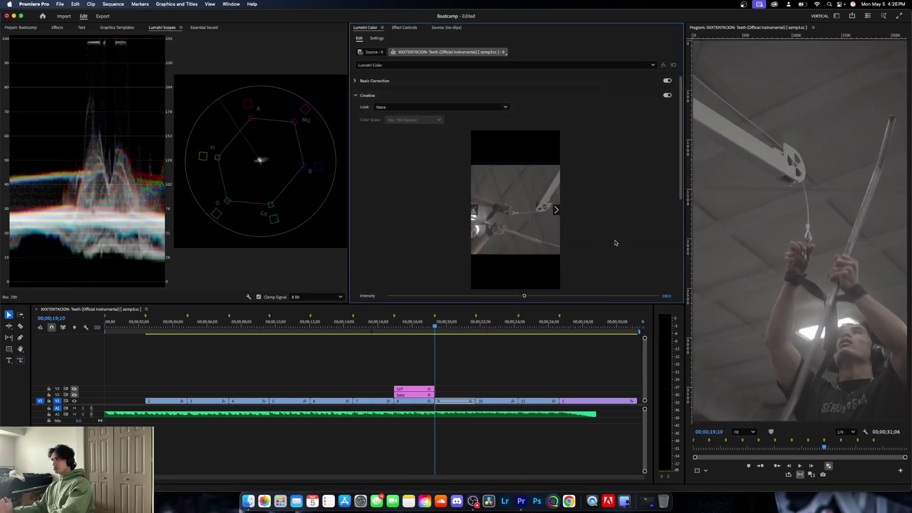
click(356, 80)
click(420, 92)
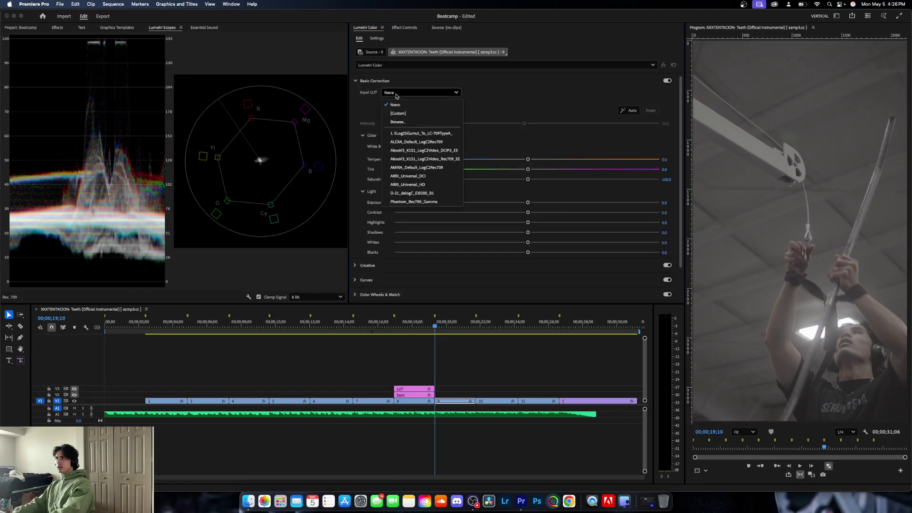
click(418, 122)
click(549, 240)
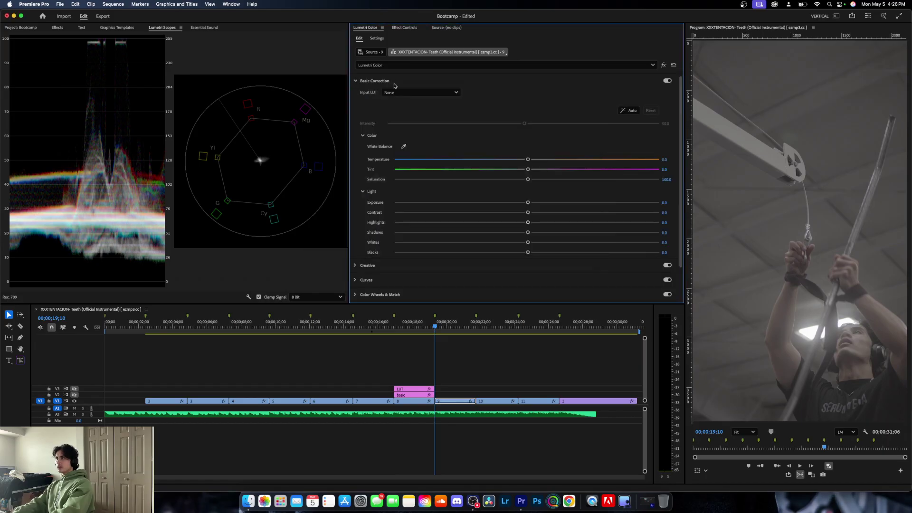
click(420, 92)
click(419, 133)
drag(528, 212, 605, 216)
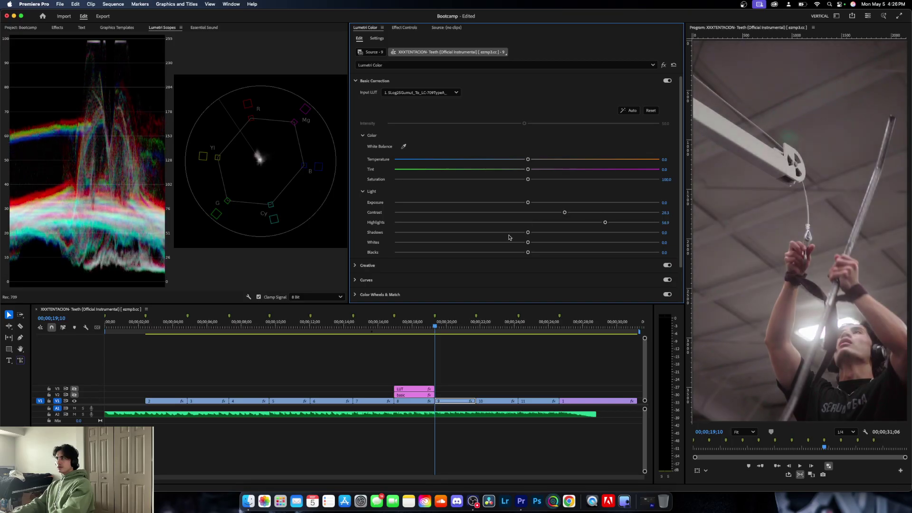
drag(509, 236, 466, 232)
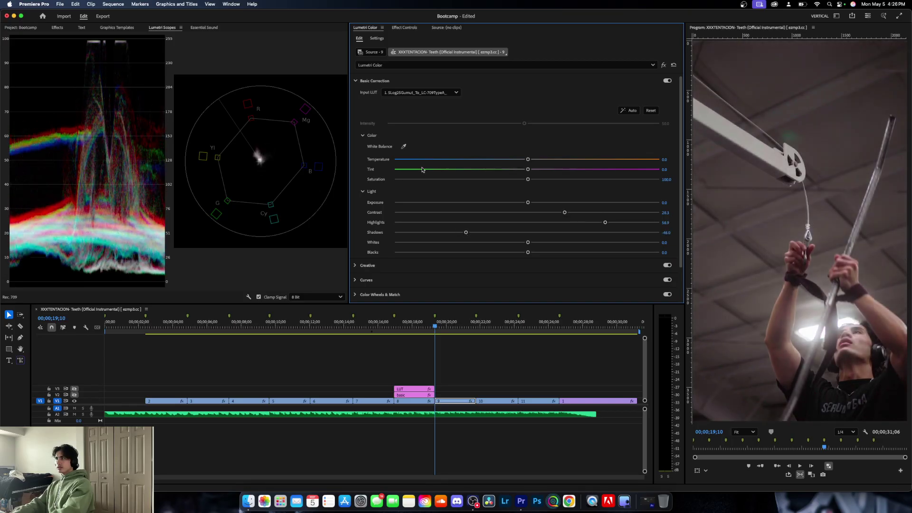
- Try a white balance on clip 9 sampled from the white machine arm, with Temperature about -7.9 and Tint about -4.7
click(403, 146)
click(731, 128)
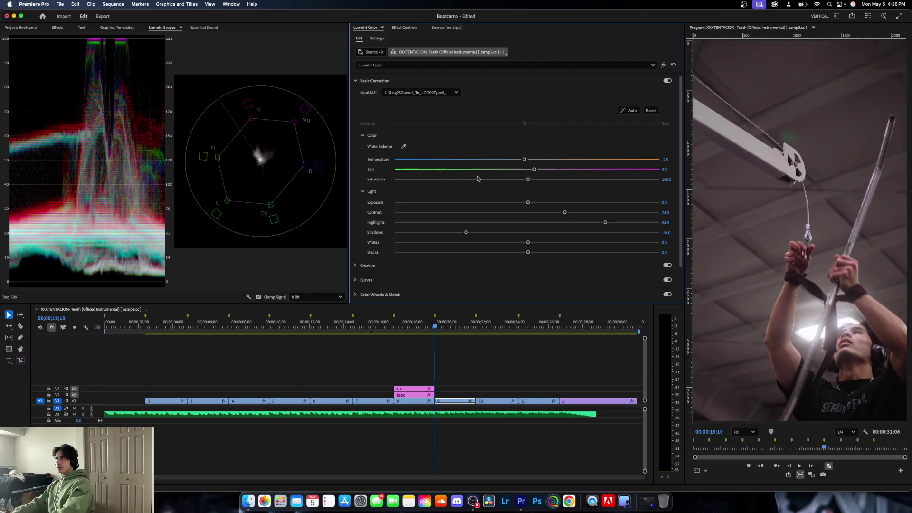
mouse_move(525, 159)
mouse_down()
mouse_move(513, 159)
mouse_move(528, 169)
mouse_move(506, 170)
mouse_move(520, 175)
mouse_move(517, 162)
mouse_up()
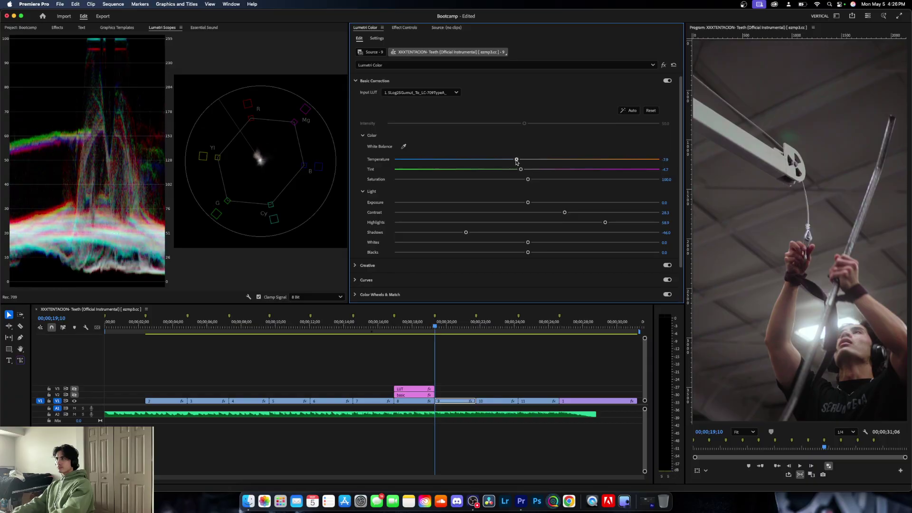
- Resample clip 9's white balance from the white machine arm and lower Tint to about -5
click(404, 146)
click(738, 137)
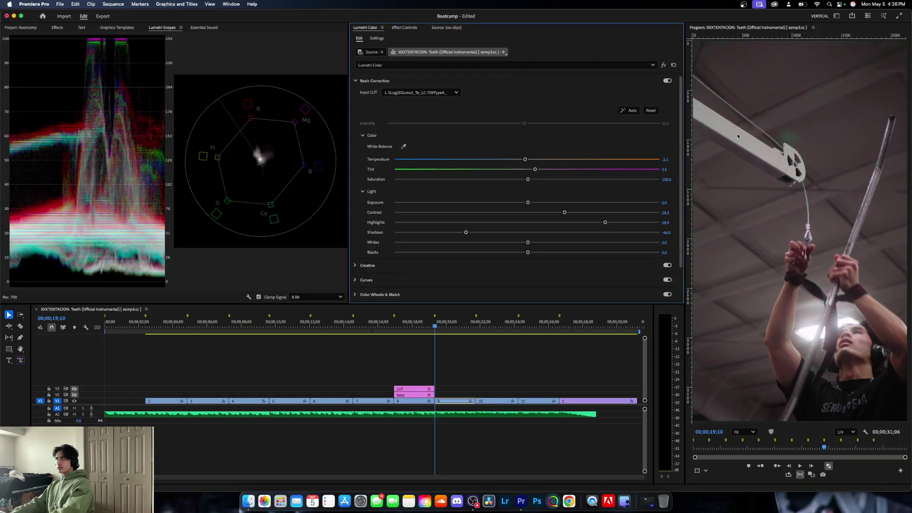
drag(533, 172, 521, 173)
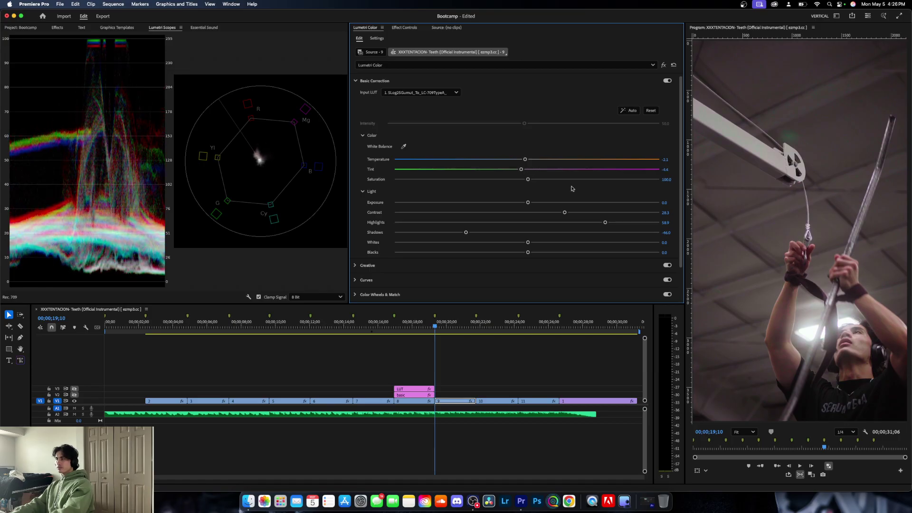
- Load Cinematic BootCamp Teal.cube as the creative look on clip 9
click(356, 81)
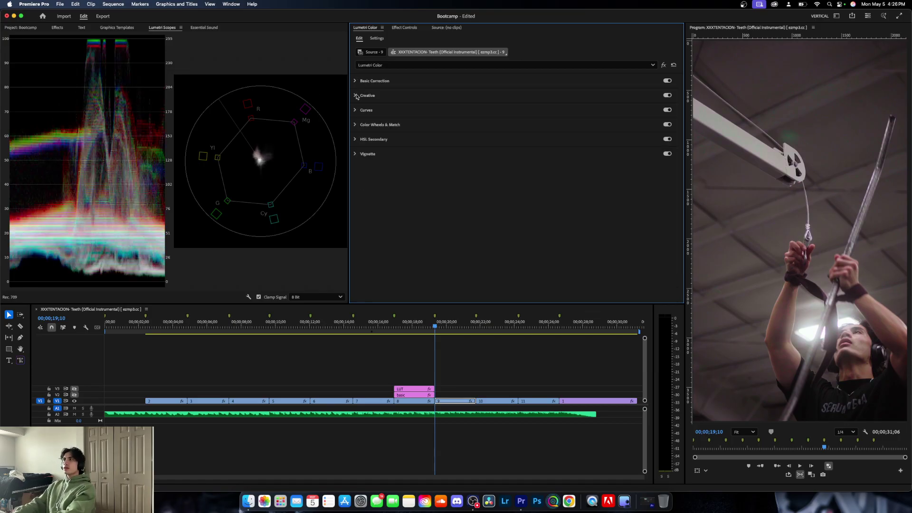
click(357, 96)
click(427, 106)
click(413, 135)
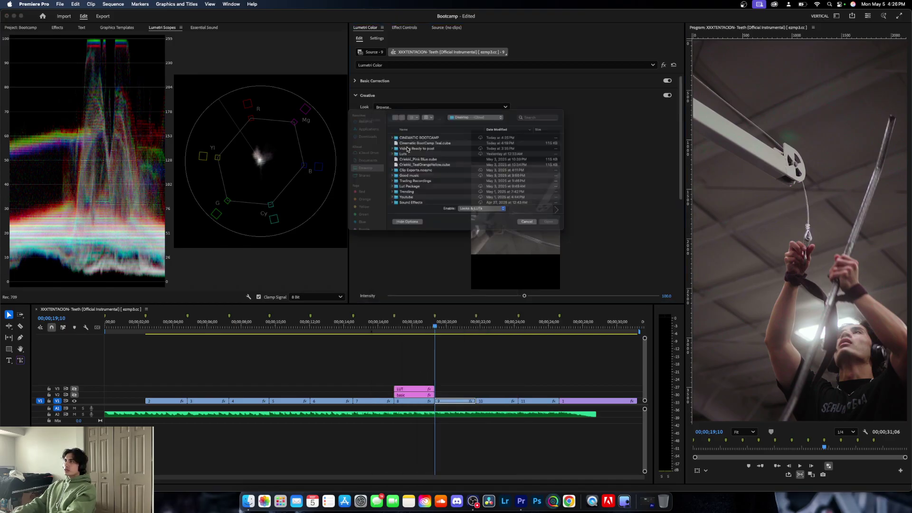
click(419, 141)
click(578, 238)
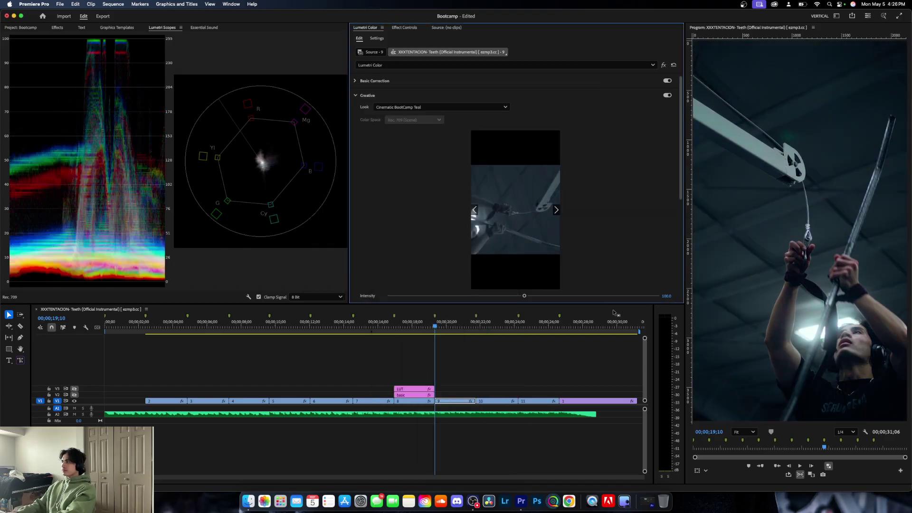
- On clip 10, apply the SLog2SGumut_To_LC-709TypeA input LUT and set Contrast to about 25.6, Highlights to about 76.9 and Shadows to about -43.4
key(Down)
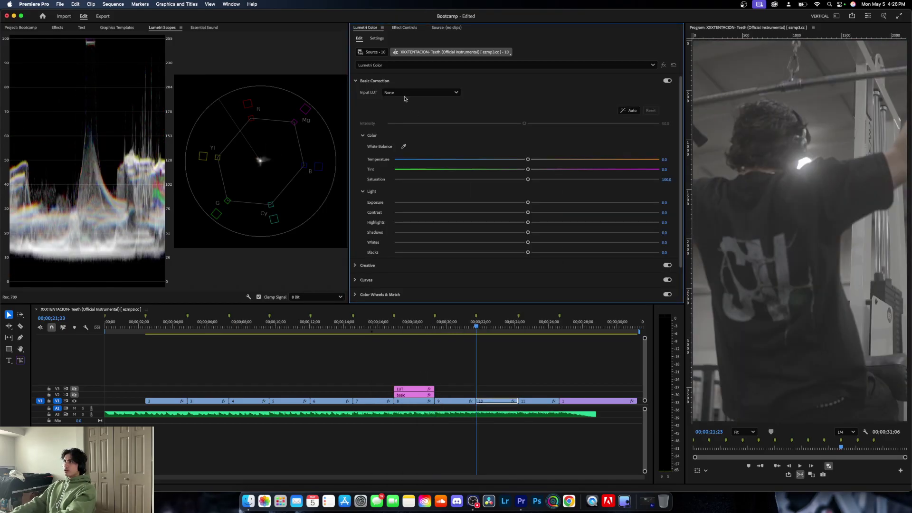
click(405, 95)
click(418, 134)
drag(527, 213, 629, 222)
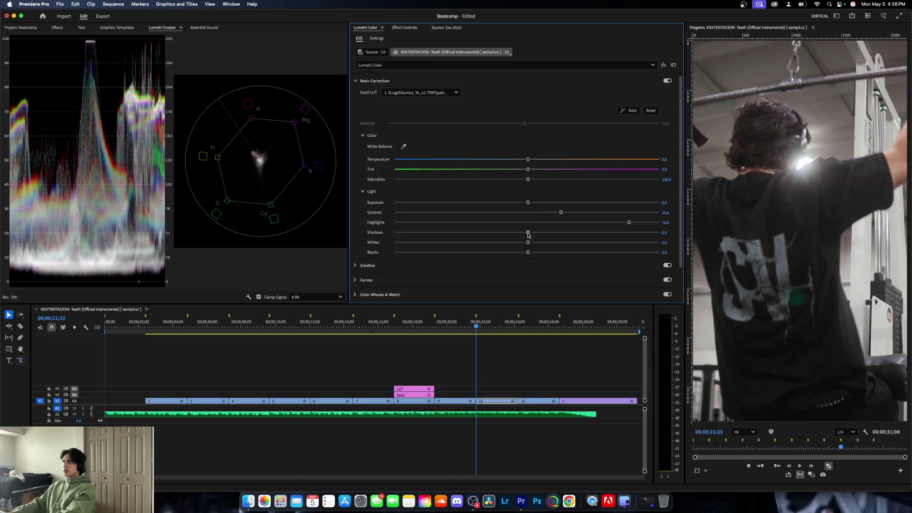
drag(528, 232, 470, 232)
- Sample clip 10's white balance beside the shirt near the white gym machine and lower Tint to about 5
click(404, 146)
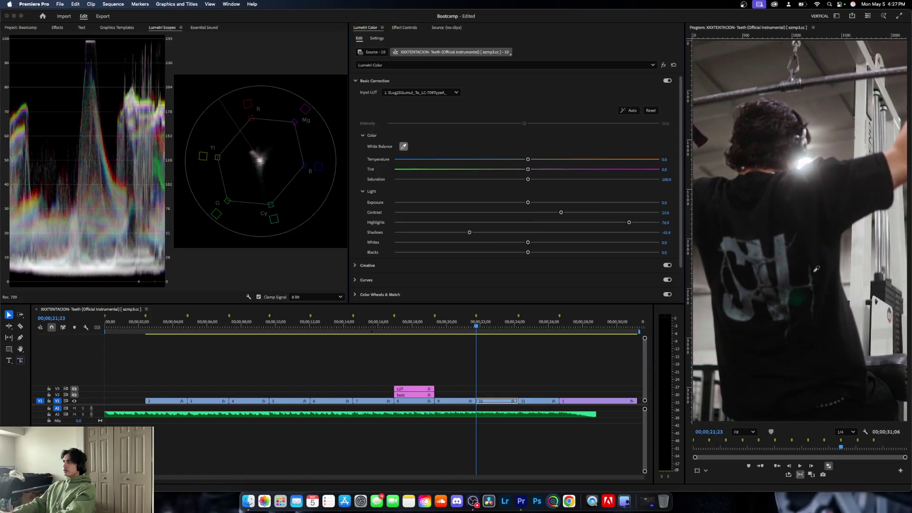
click(861, 269)
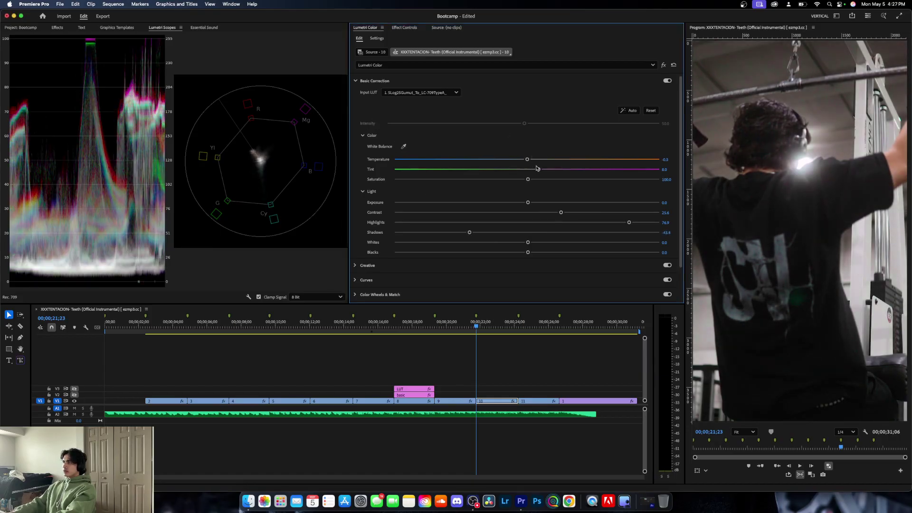
drag(538, 168, 534, 169)
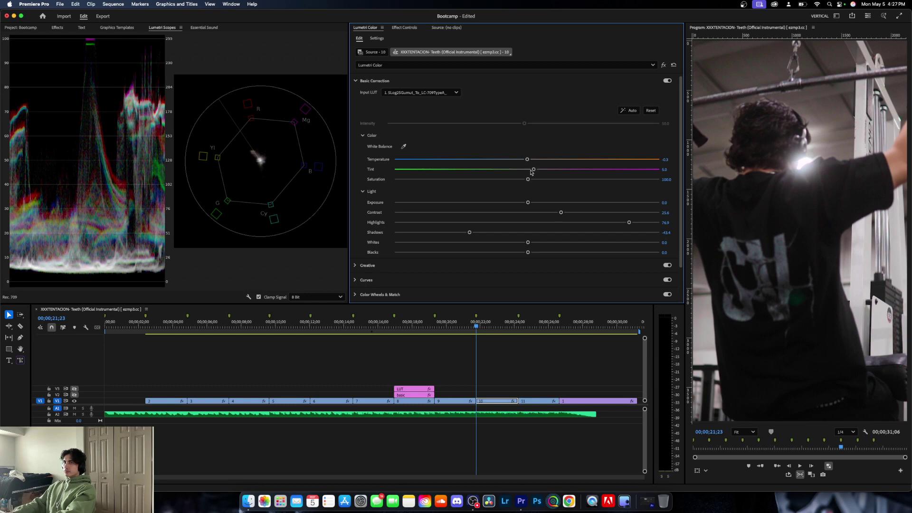
- Load Cinematic BootCamp Teal.cube as the creative look on clip 10
click(357, 82)
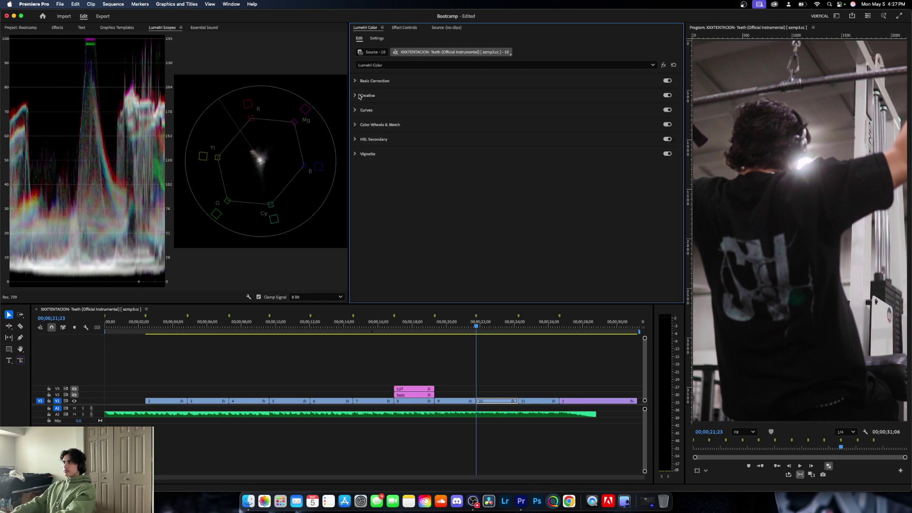
click(360, 95)
click(427, 107)
click(410, 136)
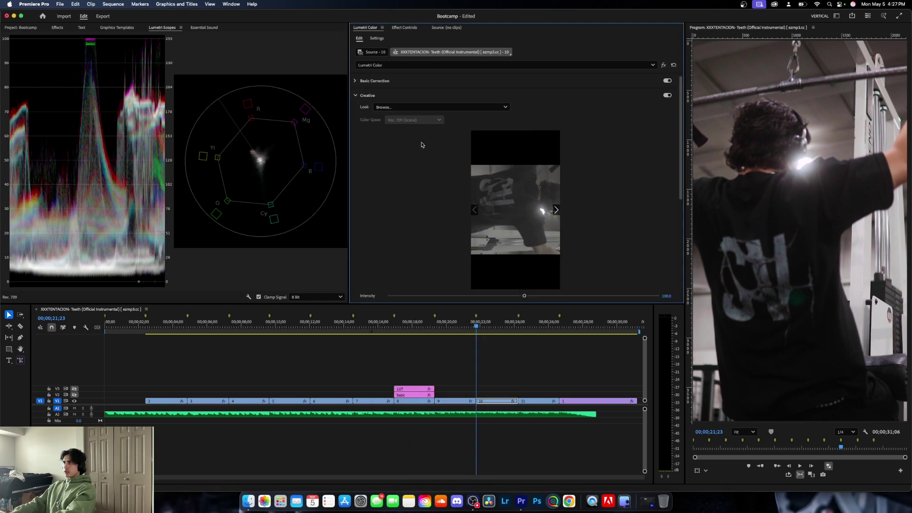
click(475, 133)
click(584, 242)
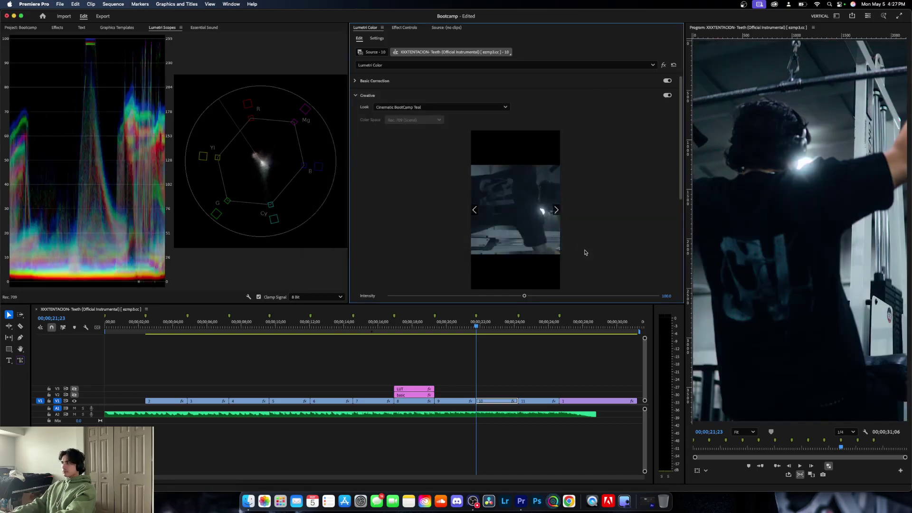
- Go to clip 11 and set its white balance by sampling the white wall below the Iron Pit Gym sign
key(Down)
click(367, 82)
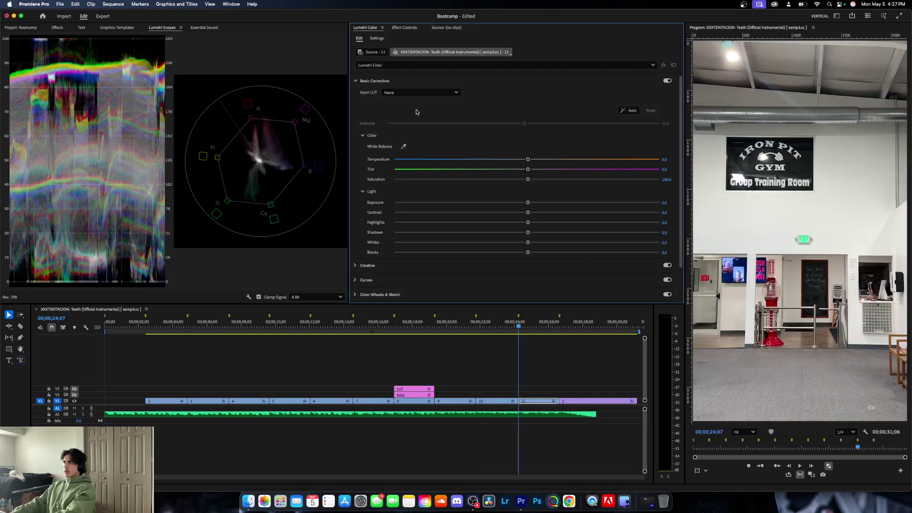
click(404, 147)
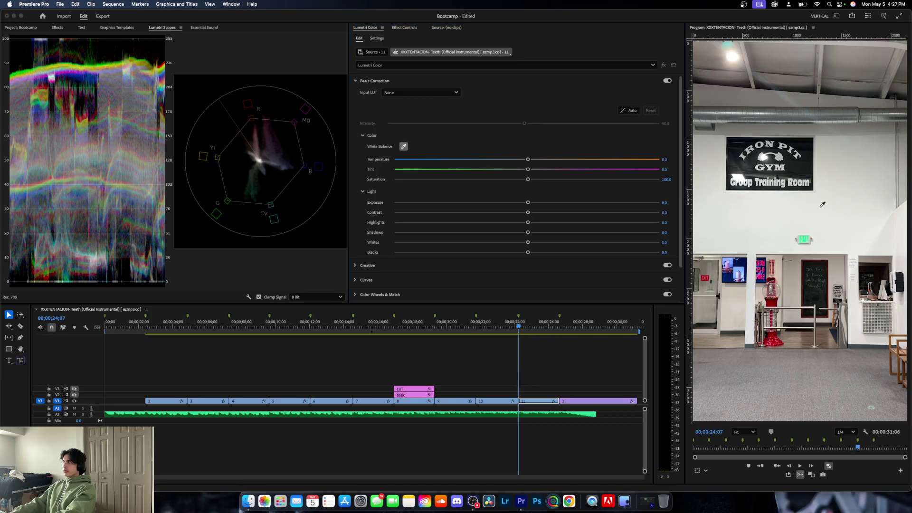
click(823, 204)
- On clip 11, set Highlights to about -83.6, Shadows to -100 and Blacks to 1, keeping Contrast at 0
drag(528, 212, 442, 223)
double_click(534, 212)
drag(528, 232, 371, 239)
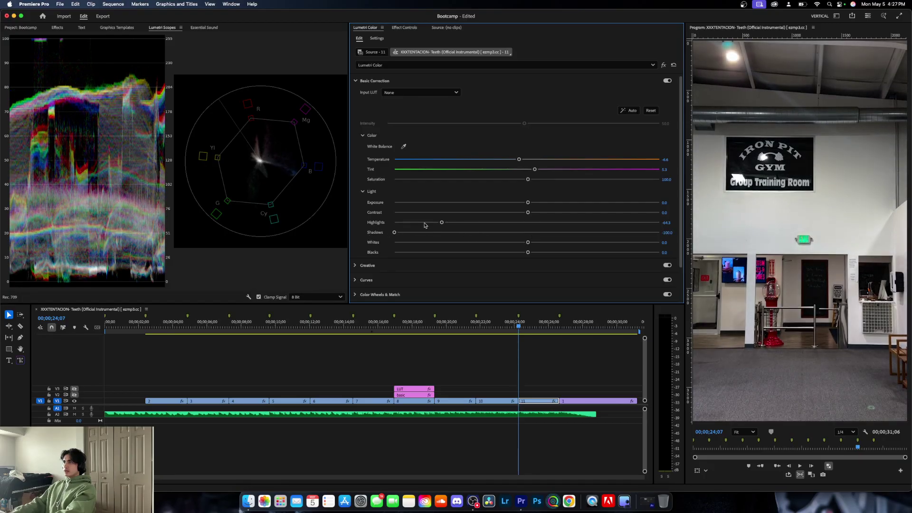
drag(425, 226, 416, 224)
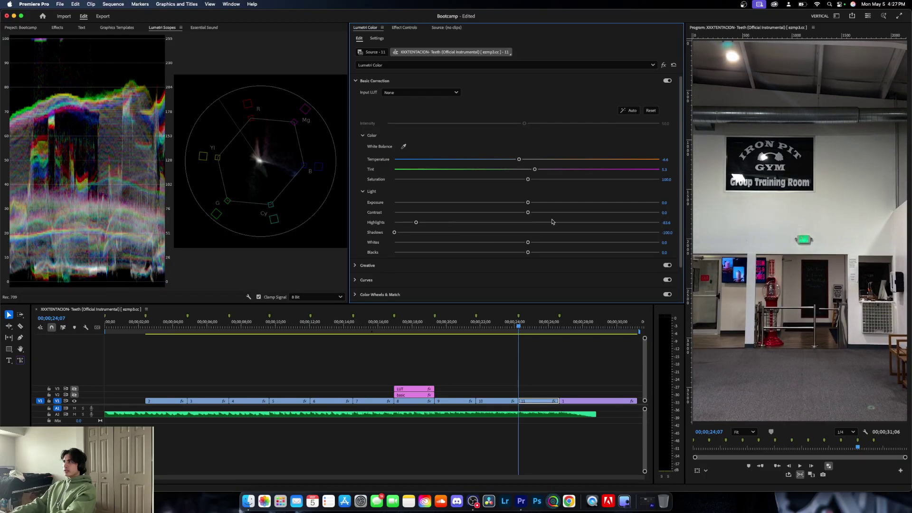
click(671, 252)
text(-)
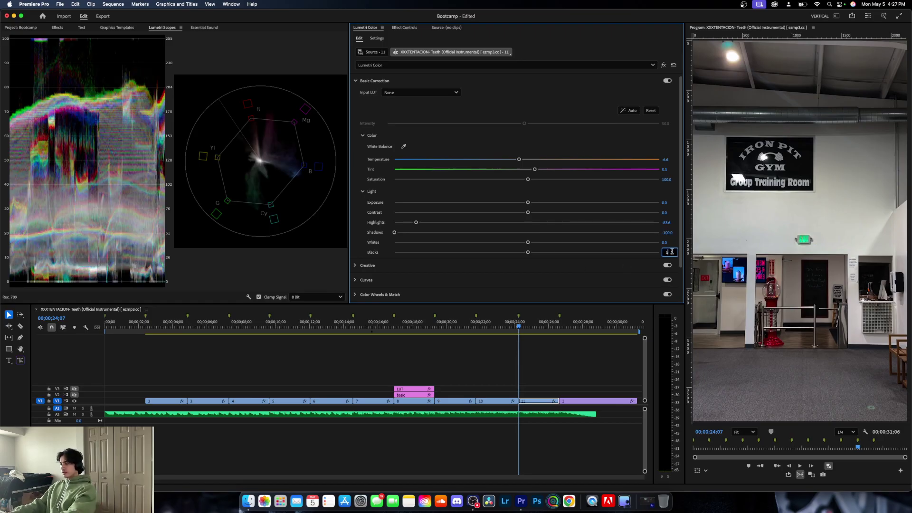
key(Return)
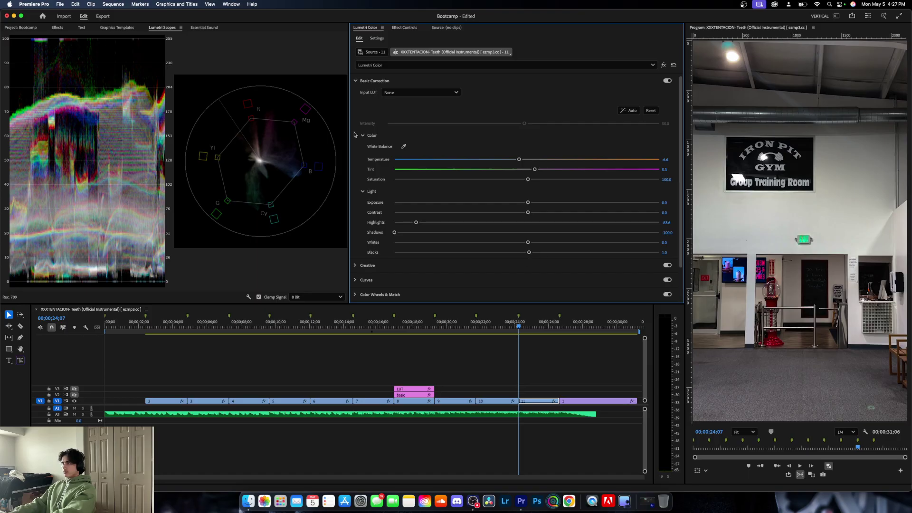
- Load Cinematic BootCamp Teal.cube as the creative look on clip 11
click(355, 81)
click(361, 95)
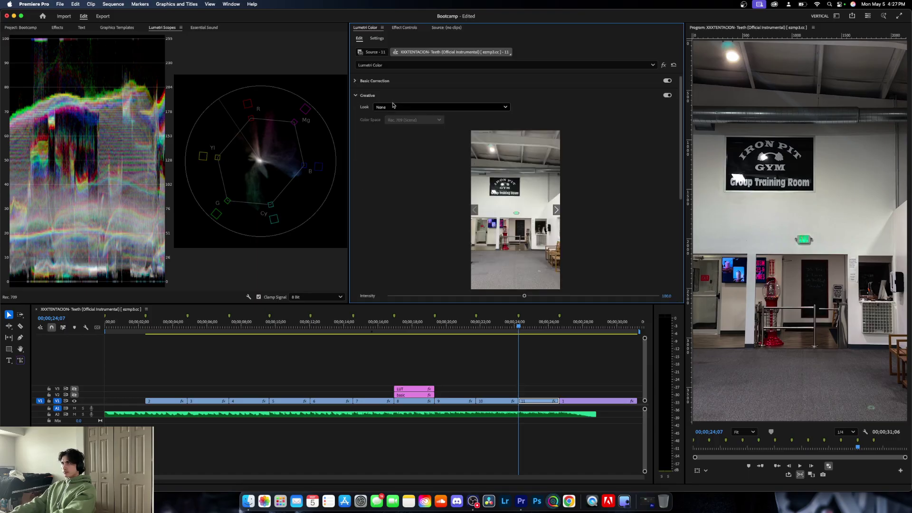
click(401, 107)
click(390, 132)
click(404, 135)
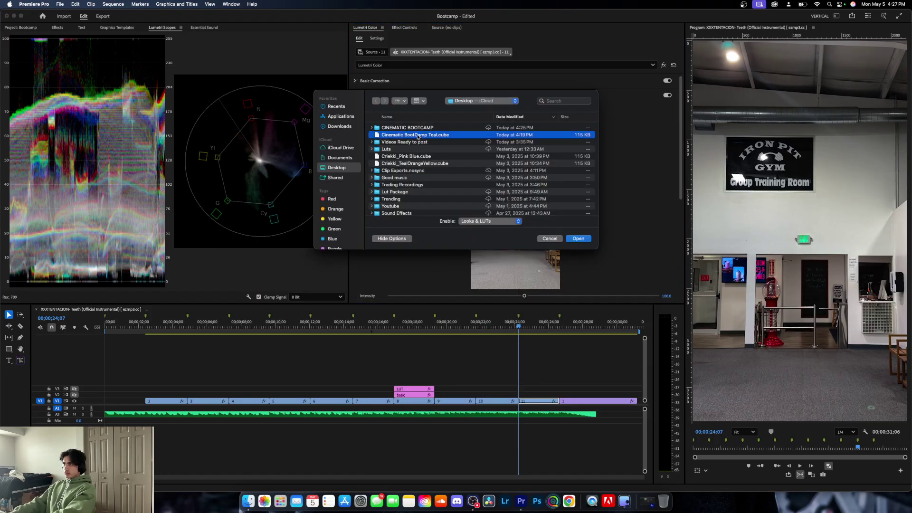
click(579, 238)
- Go to the final night storefront clip and set its white balance by sampling the bright glass beside the door
key(Down)
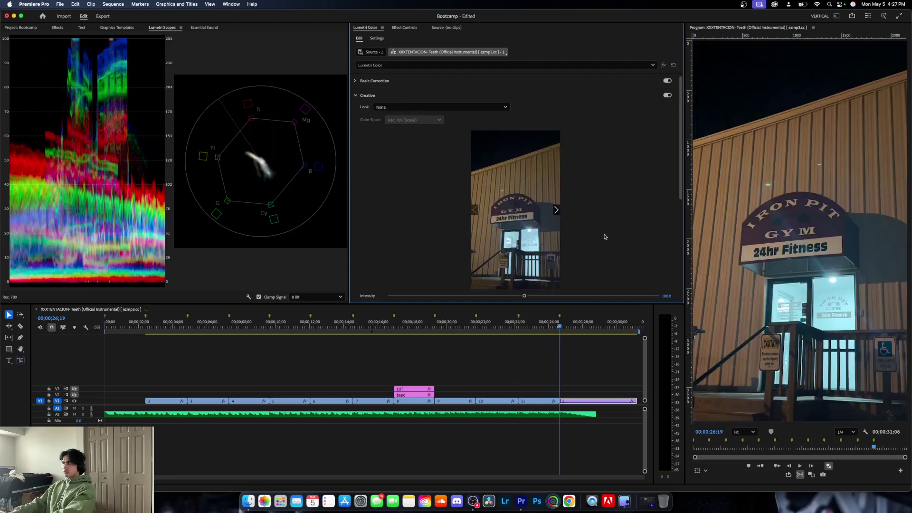
click(354, 82)
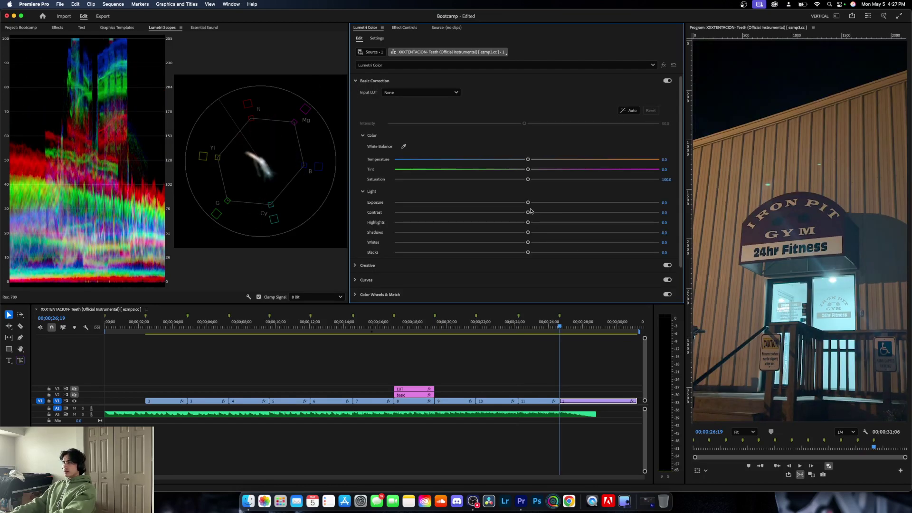
click(404, 148)
click(826, 291)
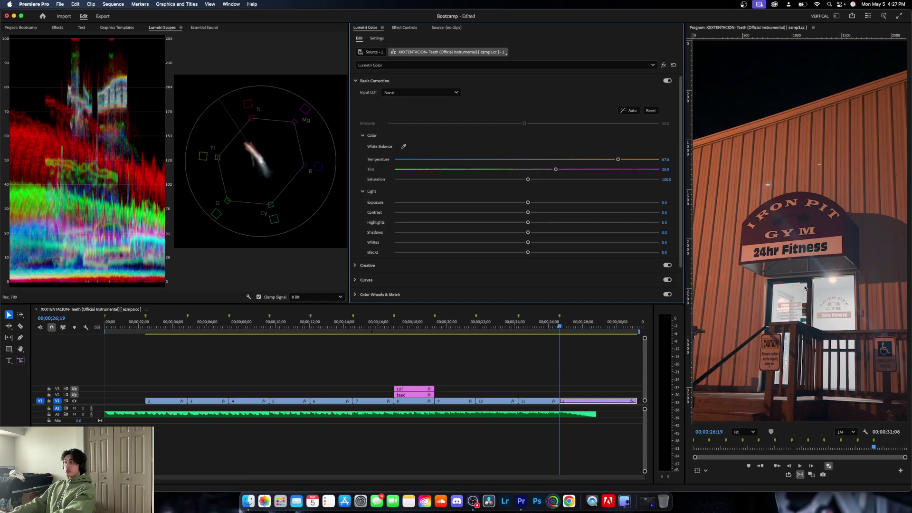
- On the storefront clip, set Contrast to about 31, Shadows to about -74, Highlights to about 22.7 and Blacks to 1
drag(527, 214, 429, 232)
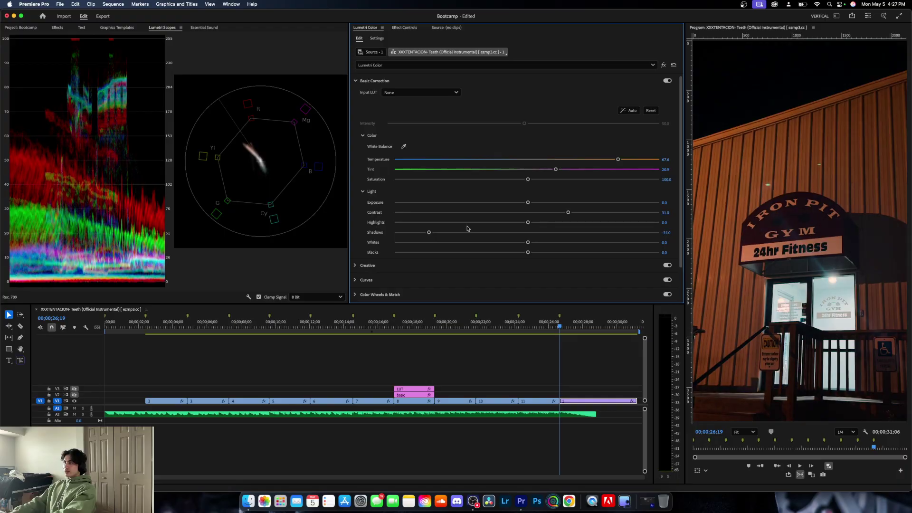
click(403, 146)
key(Escape)
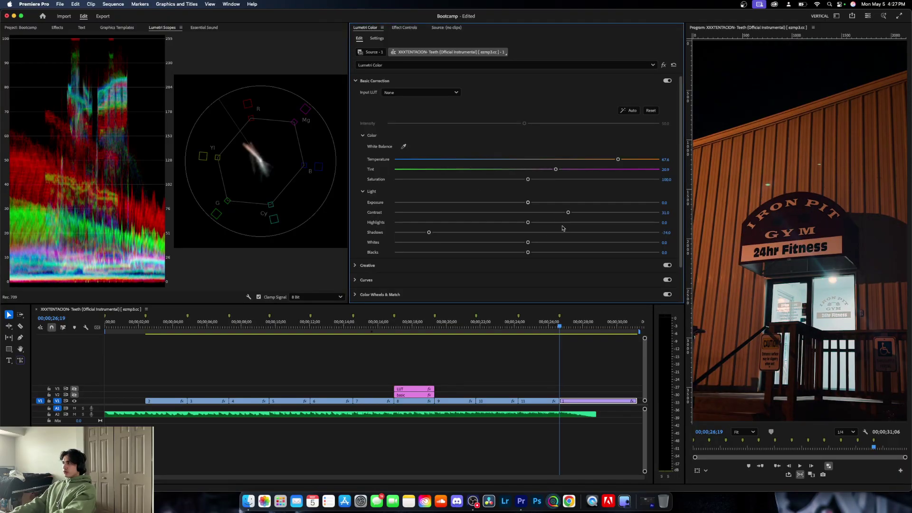
drag(528, 223, 557, 220)
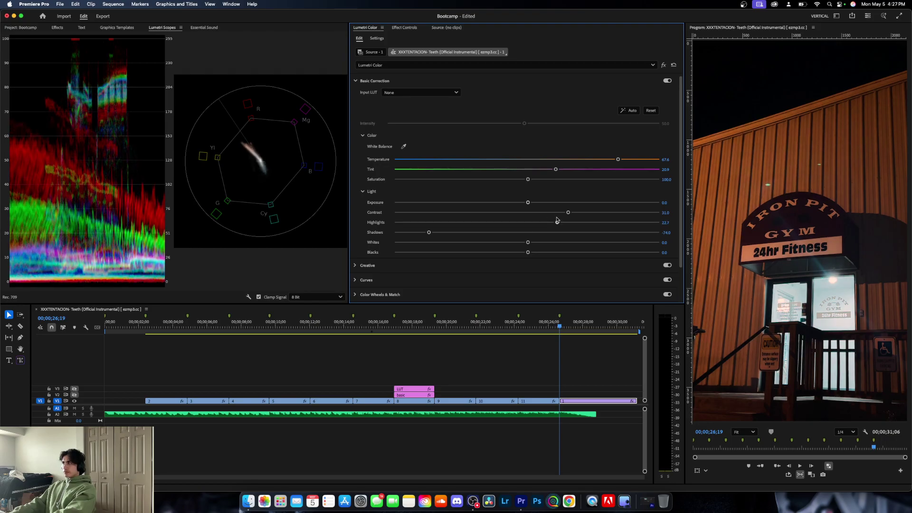
click(667, 252)
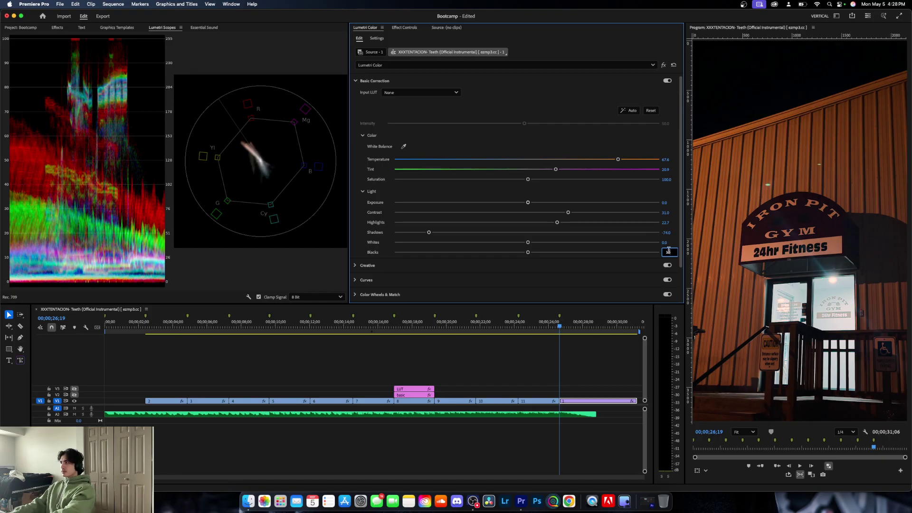
text(1)
key(Return)
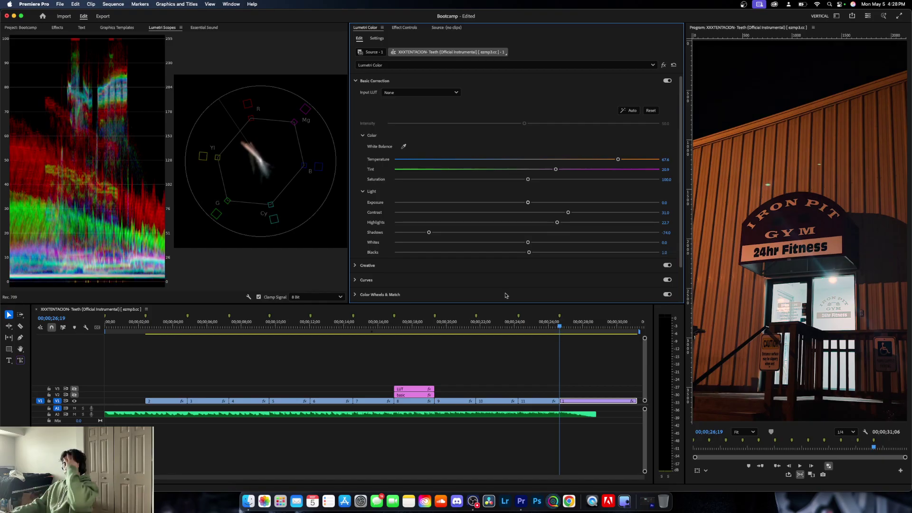
- Load Cinematic BootCamp Teal.cube as the creative look on the final storefront clip
click(356, 81)
click(365, 96)
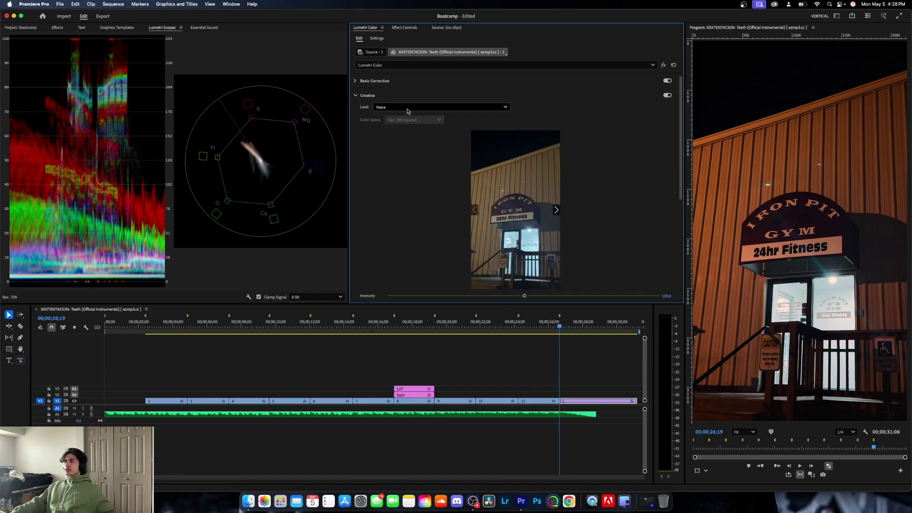
click(408, 109)
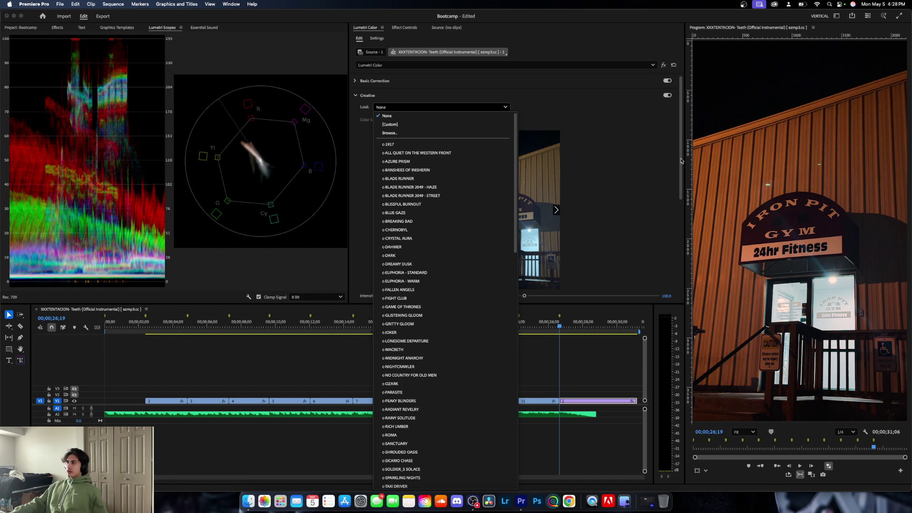
click(387, 134)
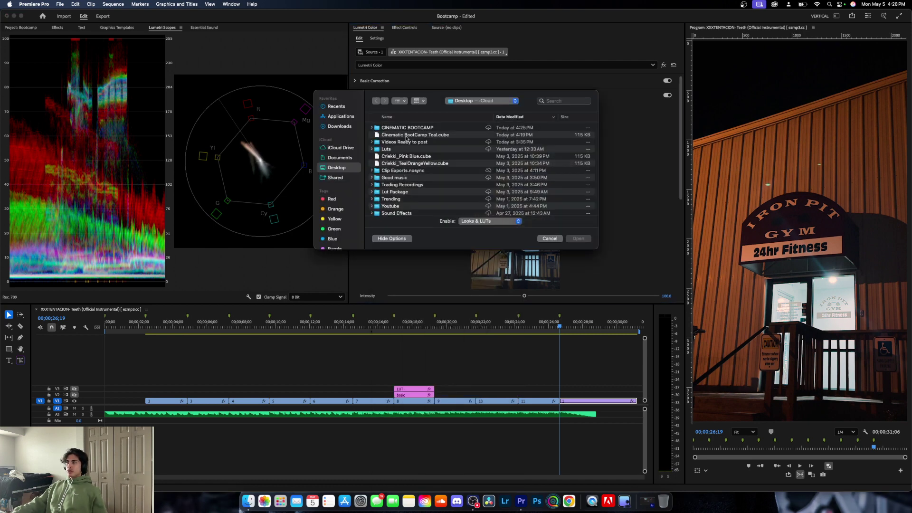
click(406, 136)
click(579, 239)
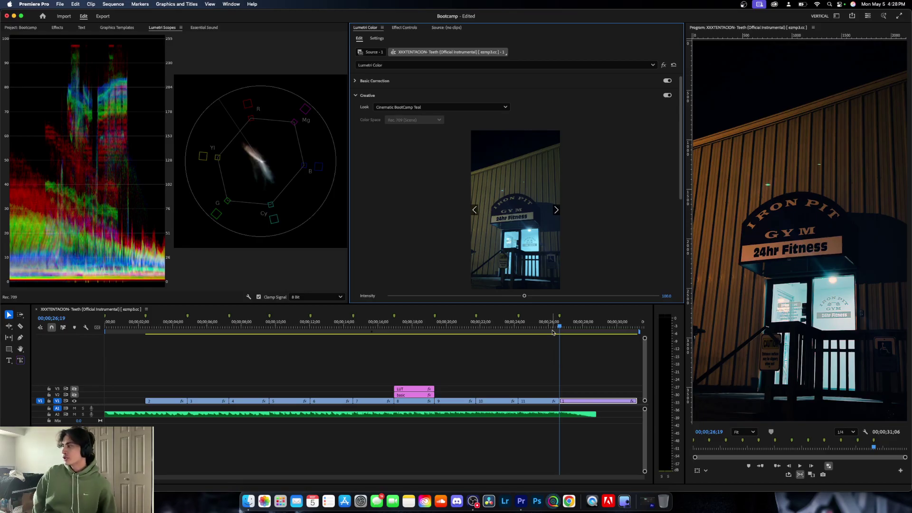
- Return to clip 2 and add a second Lumetri Color effect to it
drag(552, 329, 170, 330)
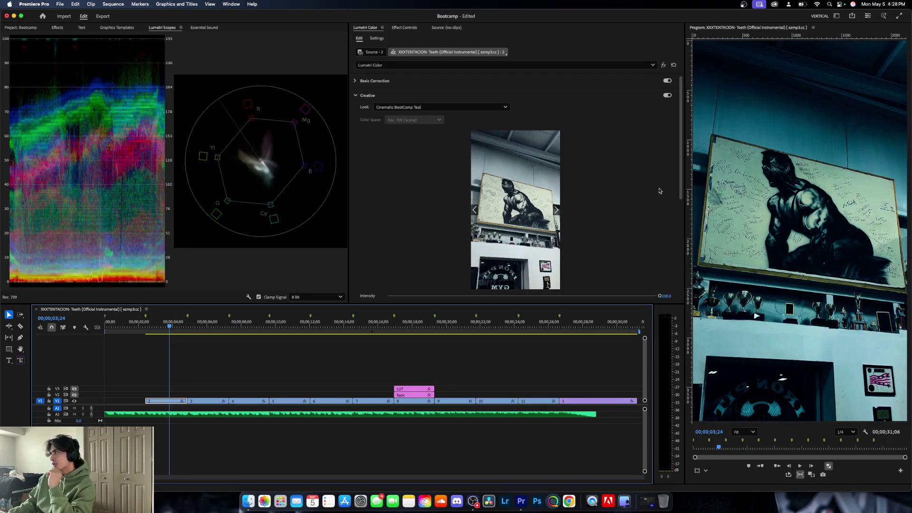
click(356, 82)
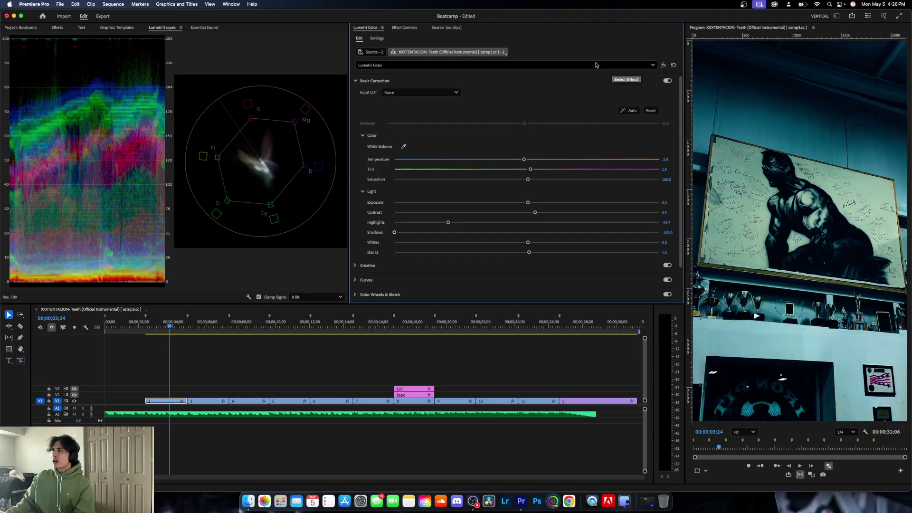
click(571, 64)
click(373, 106)
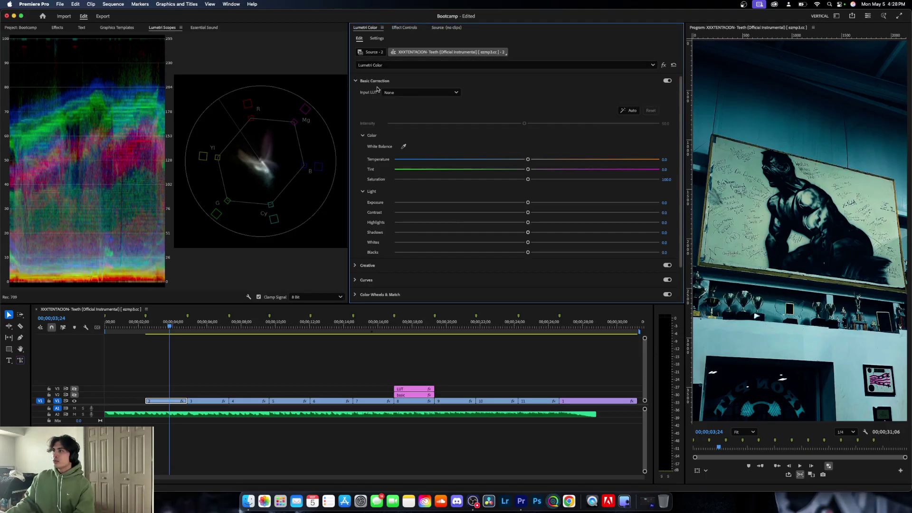
- In clip 2's second Lumetri effect, set Shadows to about -21.6 and Tint to about 5.8, and move on to clip 3
drag(528, 232, 499, 233)
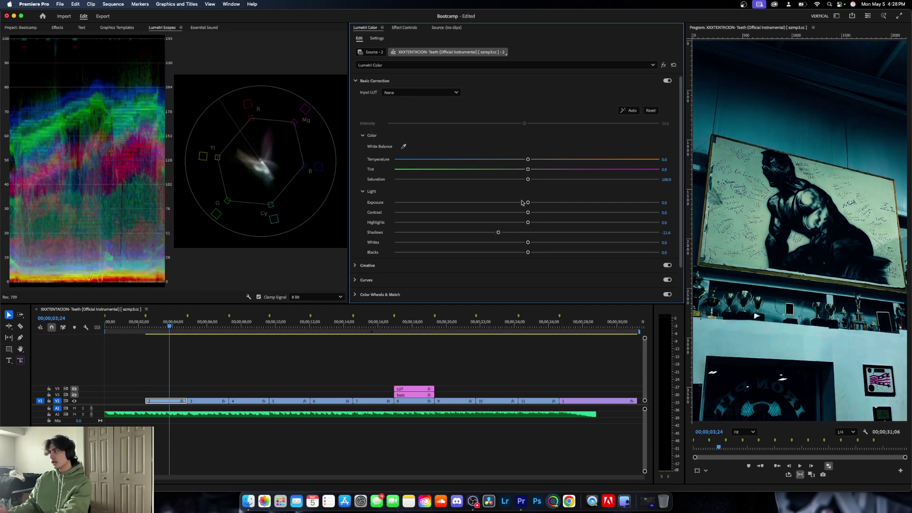
key(Down)
key(Up)
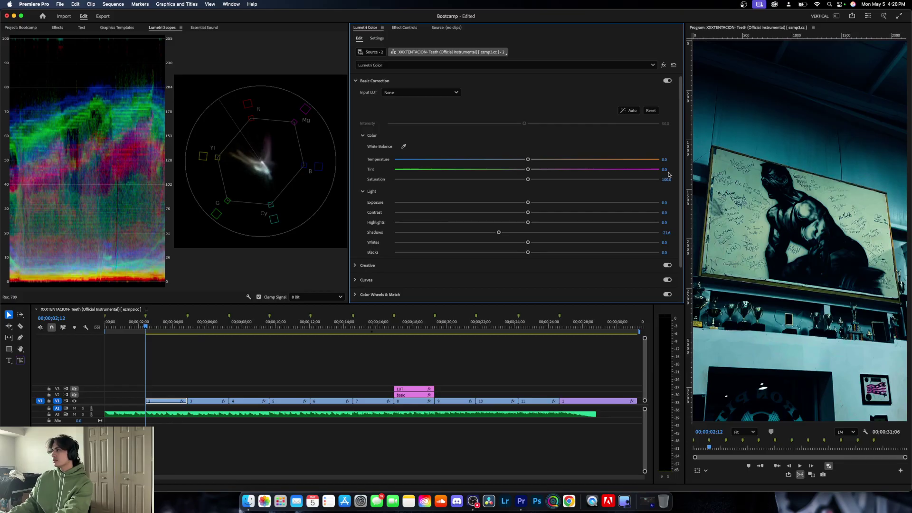
drag(528, 169, 534, 168)
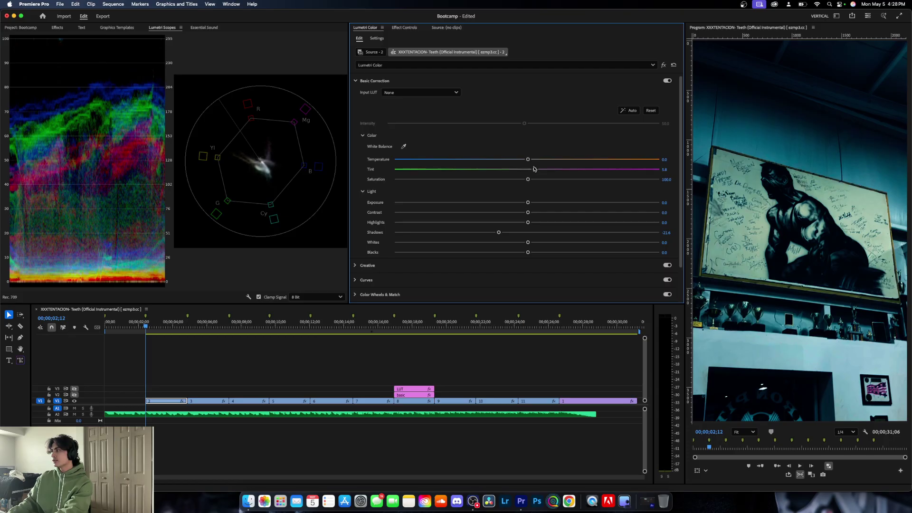
key(Down)
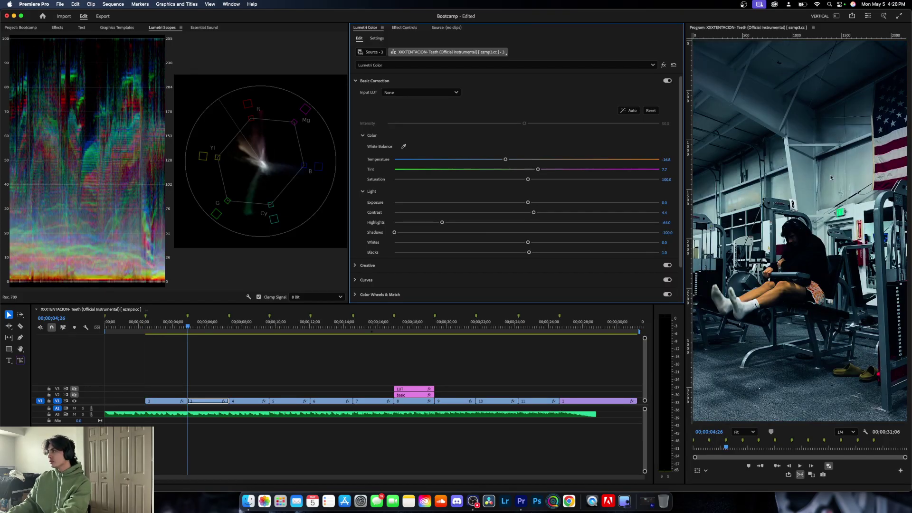
- Raise the intensity of clip 3's Cinematic BootCamp Teal look to about 160
click(362, 82)
click(355, 95)
scroll(573, 220, down, 3)
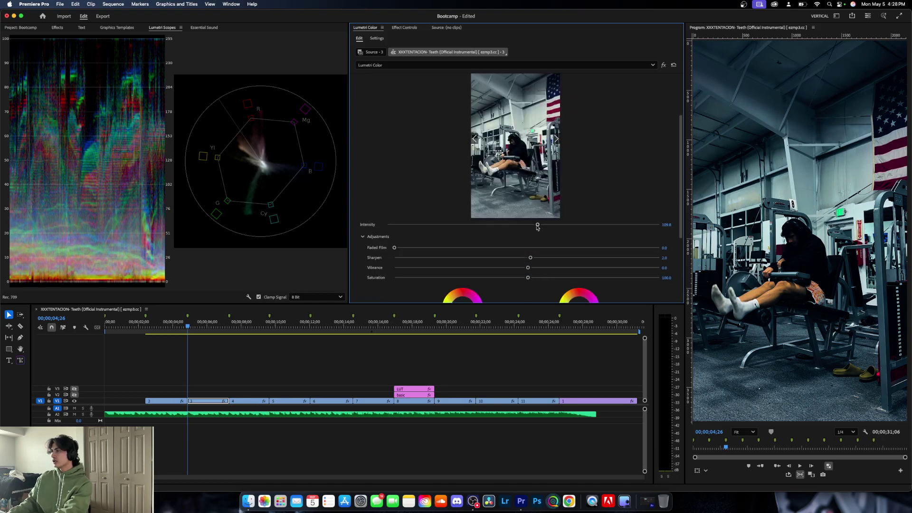
drag(538, 227, 606, 223)
scroll(596, 205, up, 3)
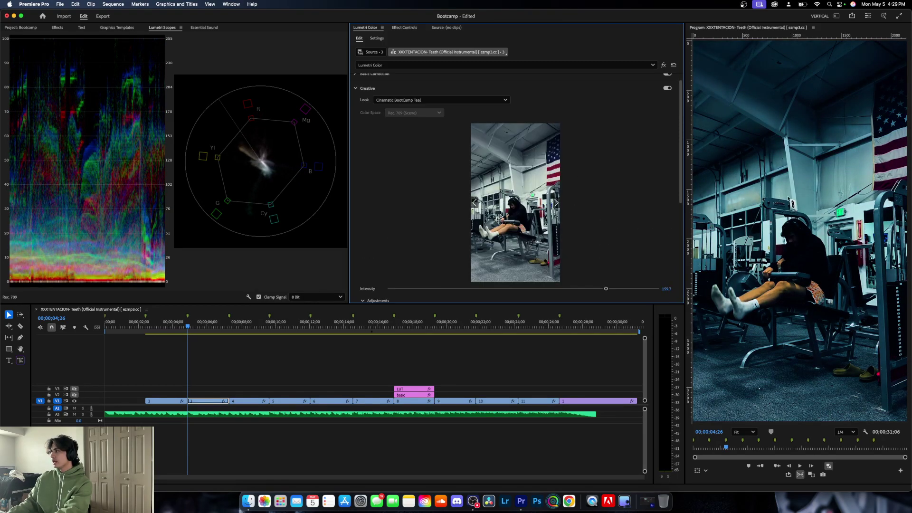
- On clip 4, raise the teal look's intensity to about 145 and add a second Lumetri Color effect
key(Down)
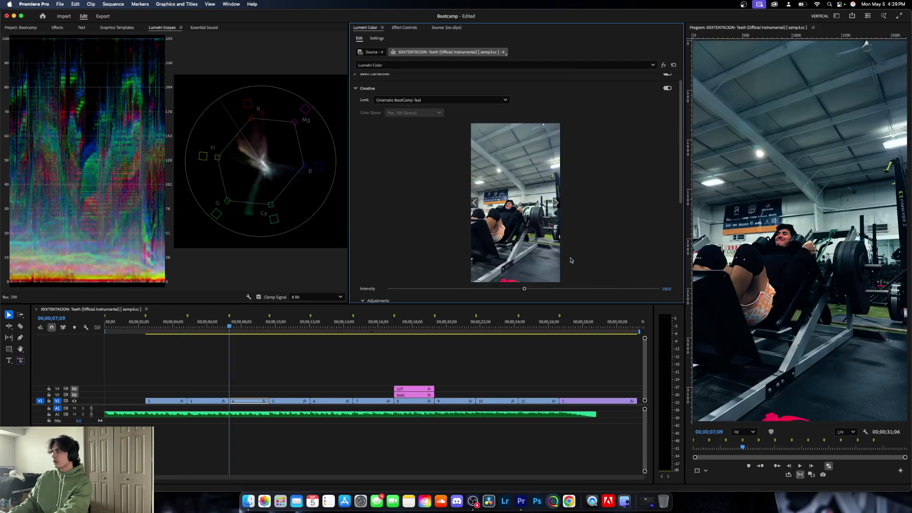
scroll(571, 261, down, 1)
drag(524, 274, 585, 274)
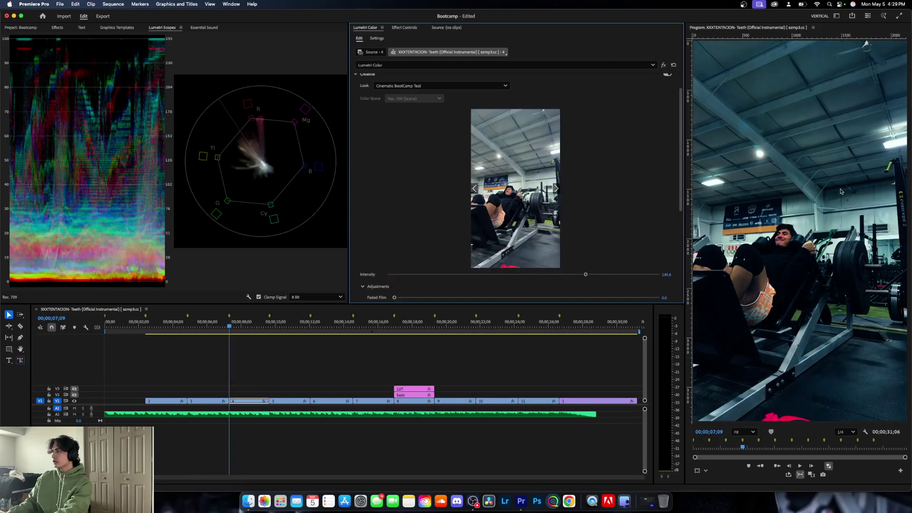
click(505, 86)
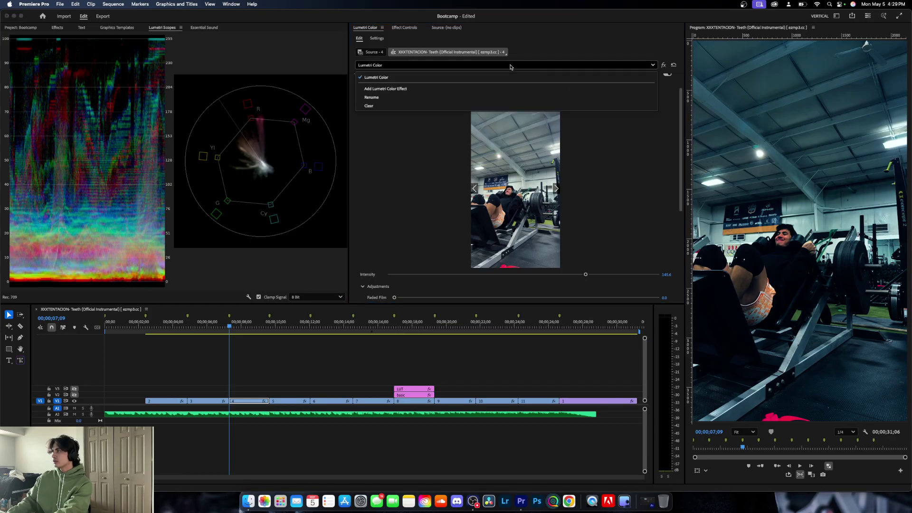
click(459, 89)
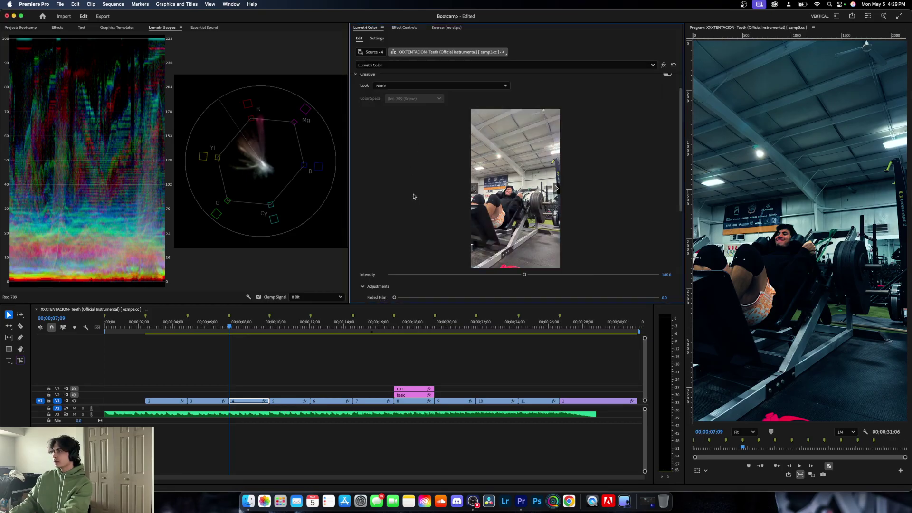
- In clip 4's second Lumetri effect, set Shadows to about -54.4 and Tint to about 1, comparing against clip 3
scroll(413, 196, up, 8)
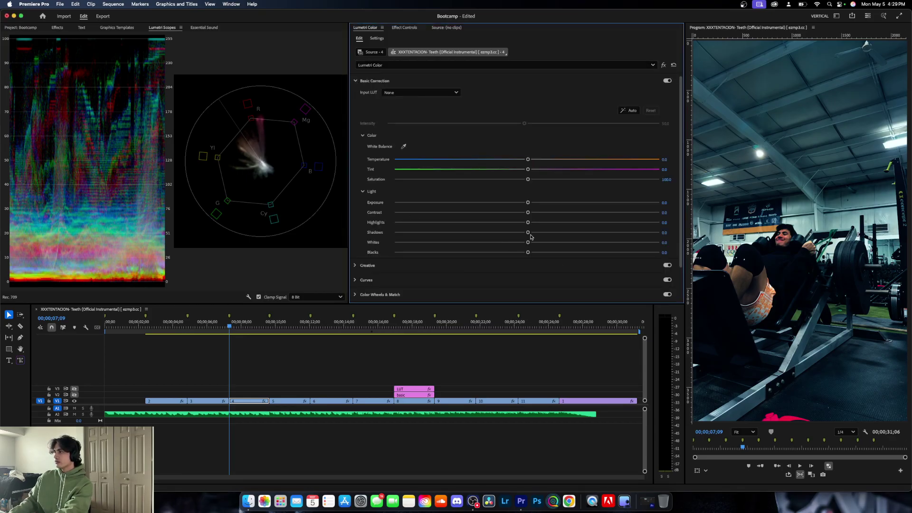
key(Up)
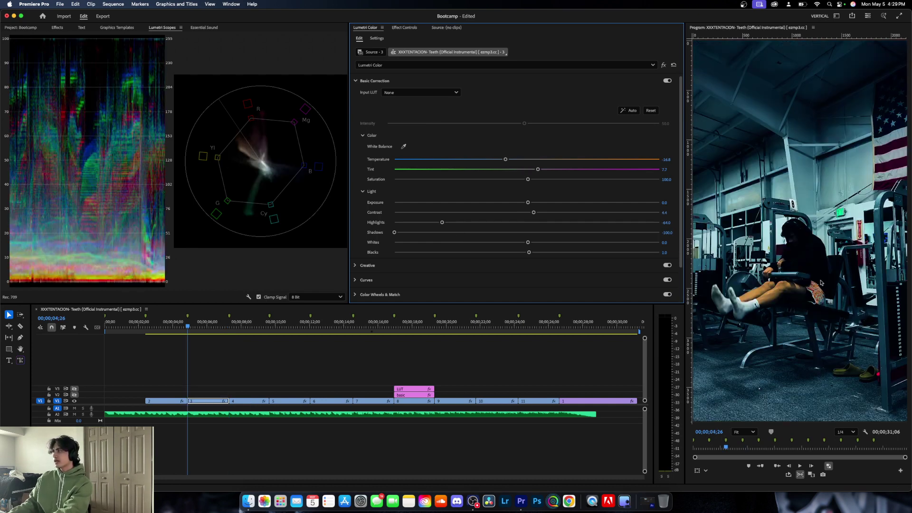
key(Down)
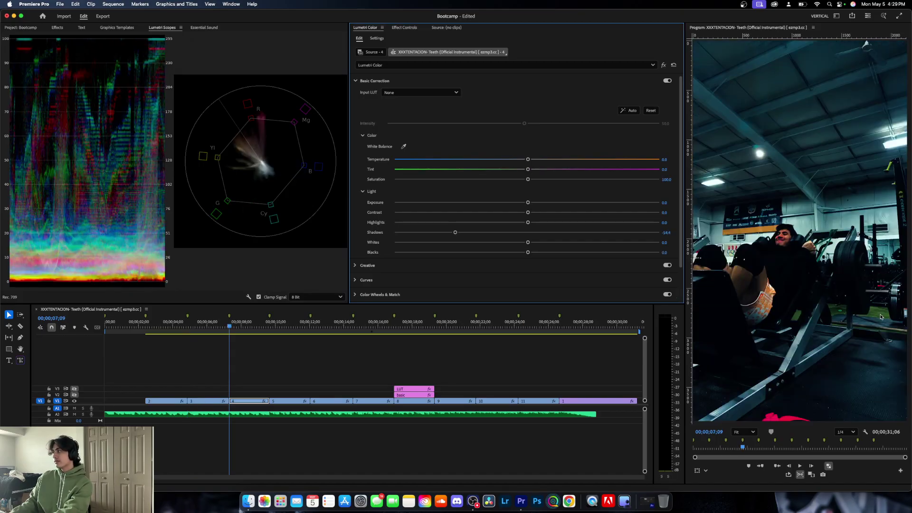
drag(529, 172, 529, 171)
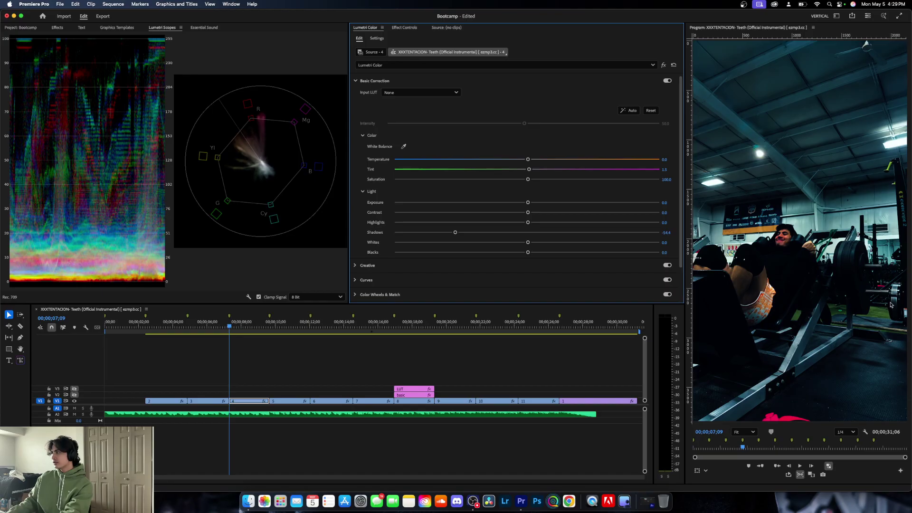
- Try to desaturate clip 4's greens by sampling the turf for the Hue vs Sat curve and pulling the sampled range down to the minimum
click(356, 82)
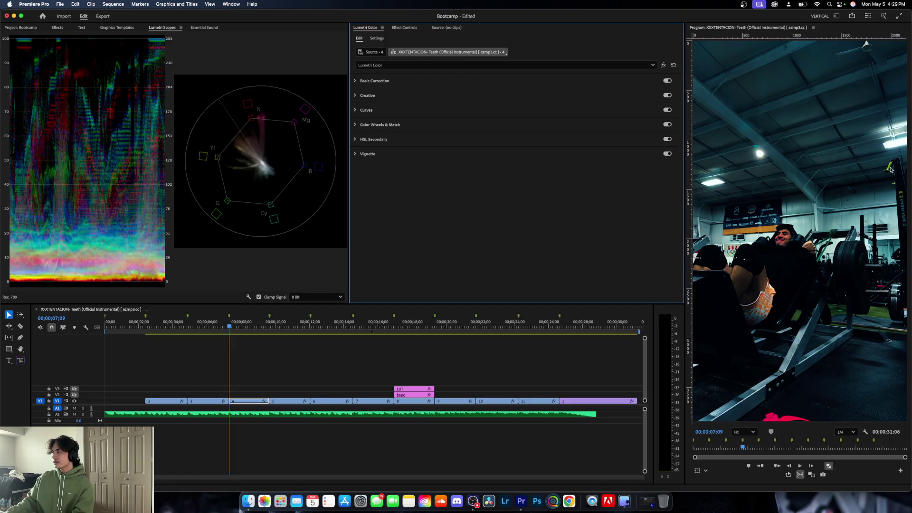
click(356, 96)
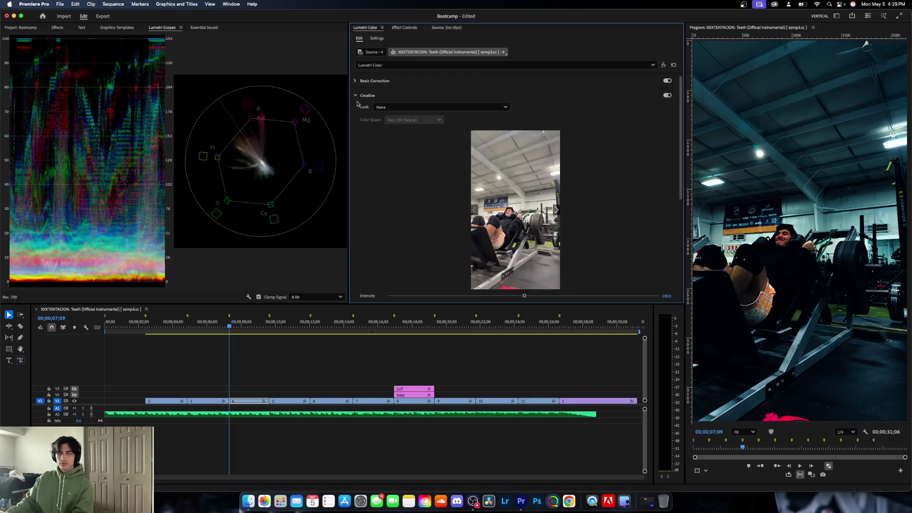
click(355, 95)
click(355, 110)
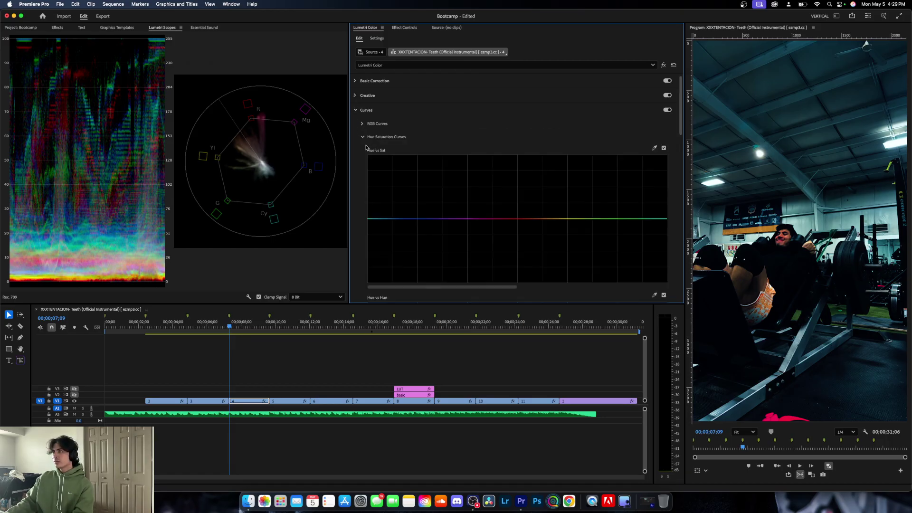
click(655, 149)
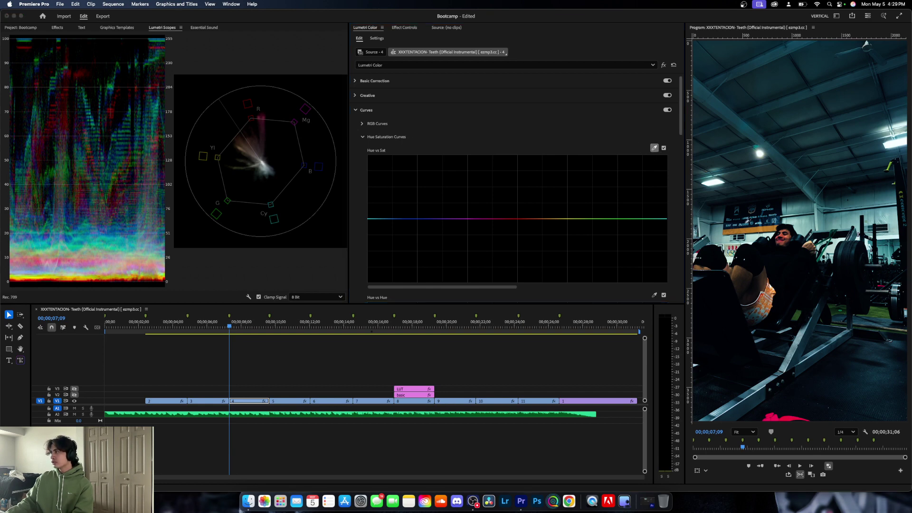
click(880, 308)
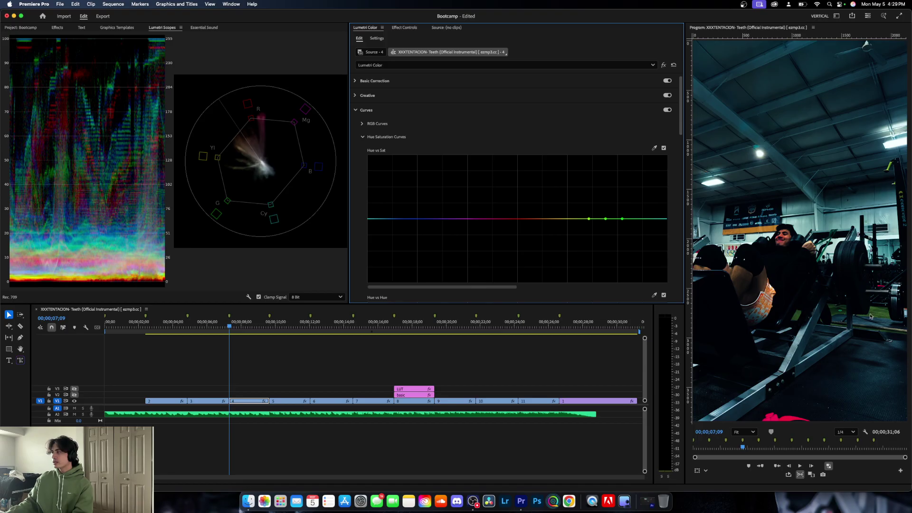
drag(606, 219, 577, 292)
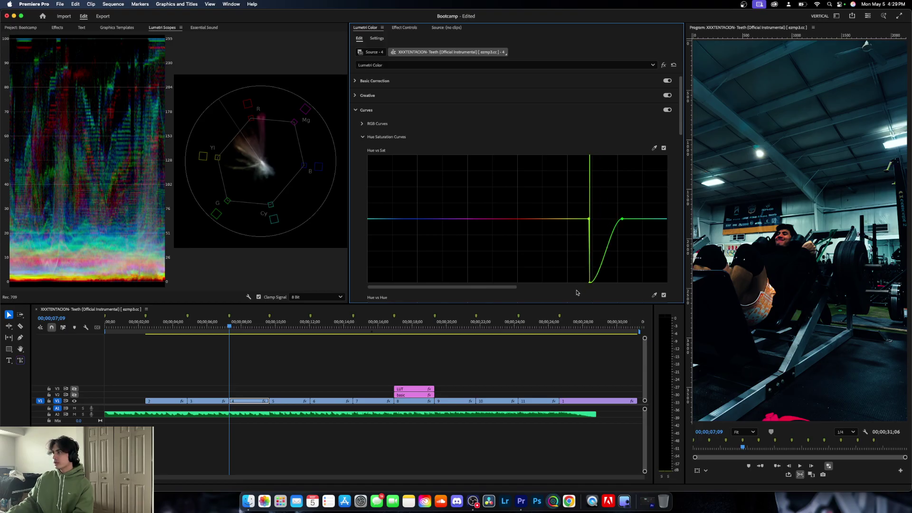
click(612, 236)
drag(613, 239, 621, 283)
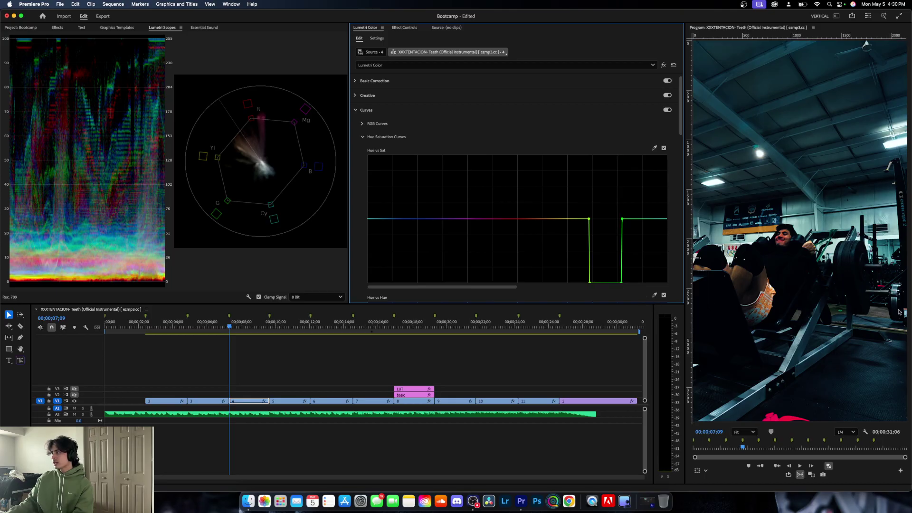
mouse_move(624, 284)
mouse_down()
mouse_move(594, 284)
mouse_move(624, 283)
mouse_up()
- Try widening the desaturated yellow-green to green range on clip 4's Hue vs Sat curve, and reset the curve to flat
scroll(895, 327, down, 2)
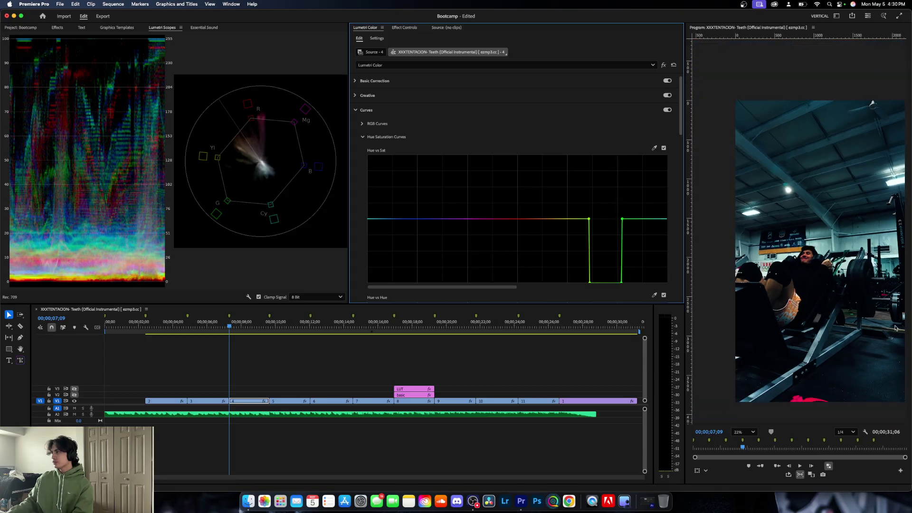
scroll(896, 328, up, 1)
drag(591, 283, 606, 249)
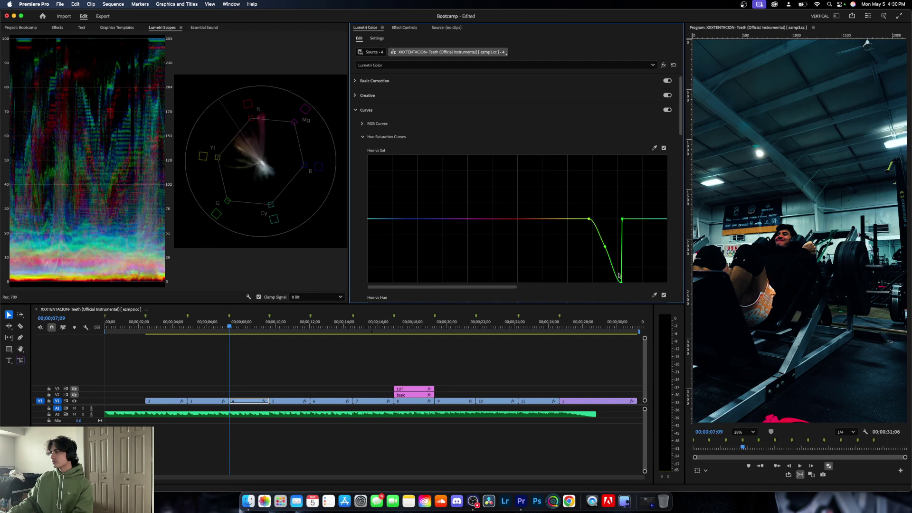
mouse_move(624, 285)
mouse_down()
mouse_move(618, 243)
mouse_move(640, 291)
mouse_up()
drag(605, 246, 583, 291)
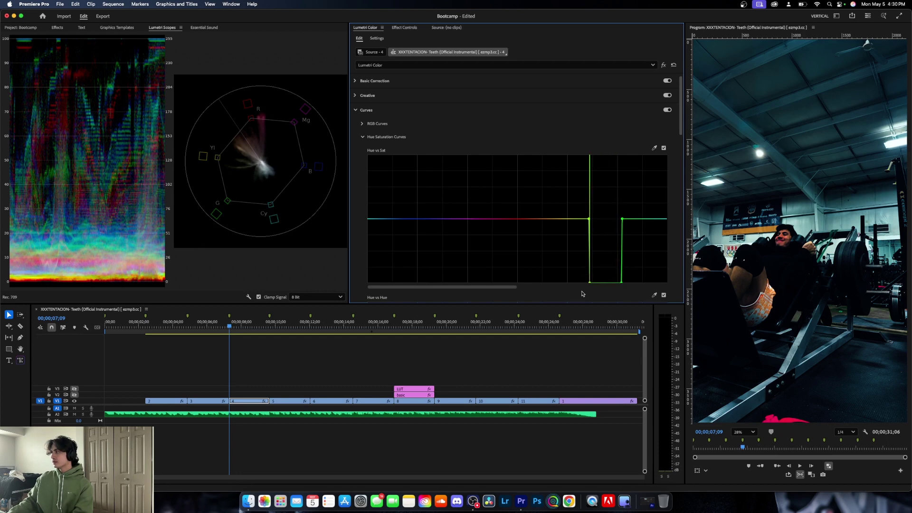
drag(590, 218, 586, 219)
drag(590, 283, 587, 283)
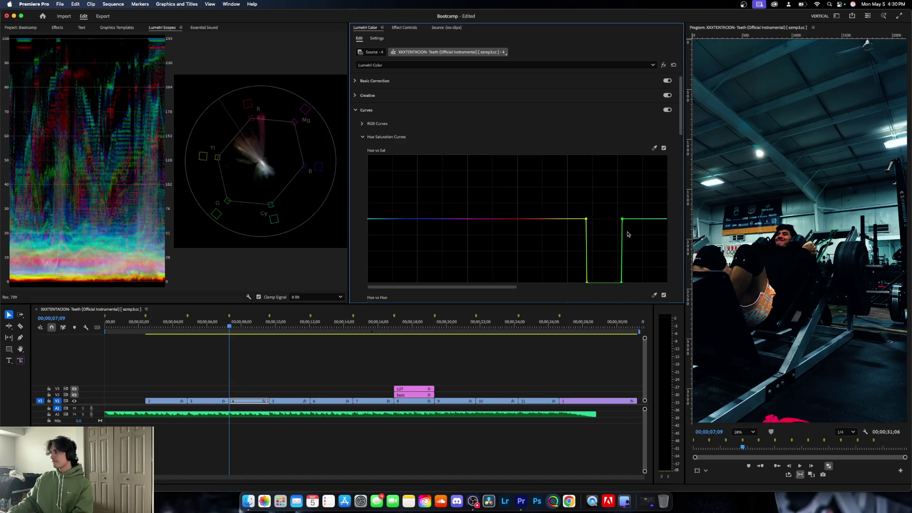
drag(624, 219, 632, 219)
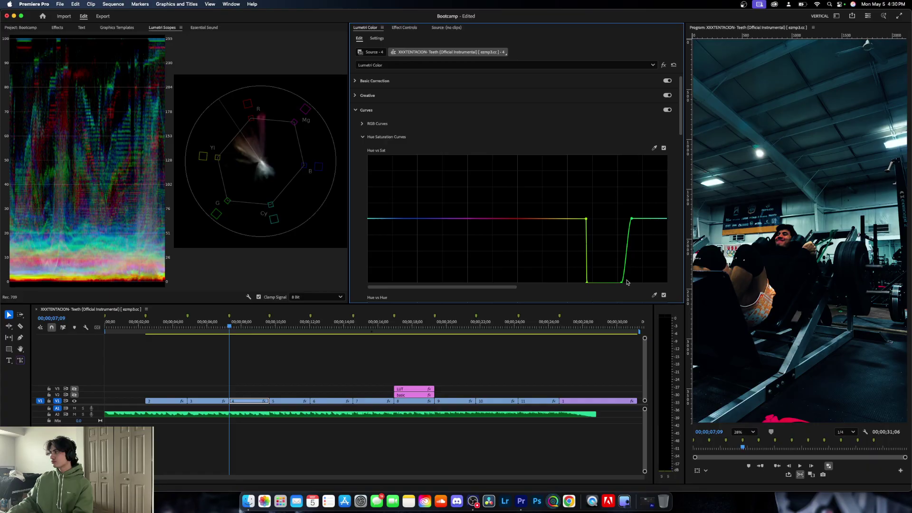
drag(622, 283, 649, 287)
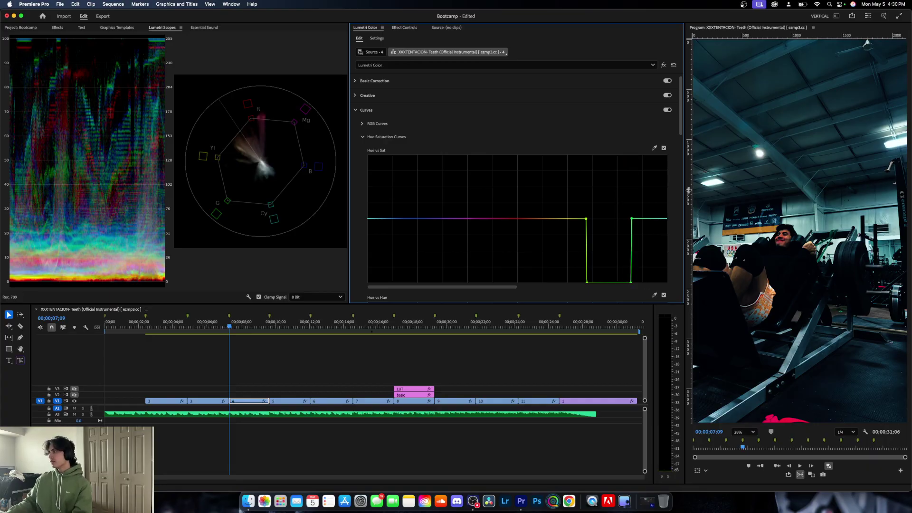
double_click(587, 220)
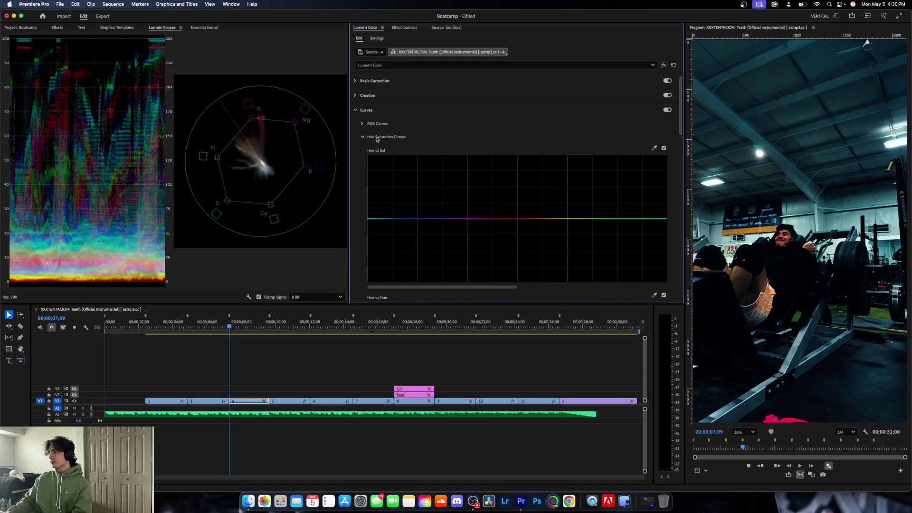
- Sample clip 4's green turf for the Hue vs Hue curve and lower the green range in a stepped dip to shift its hue
scroll(375, 126, down, 5)
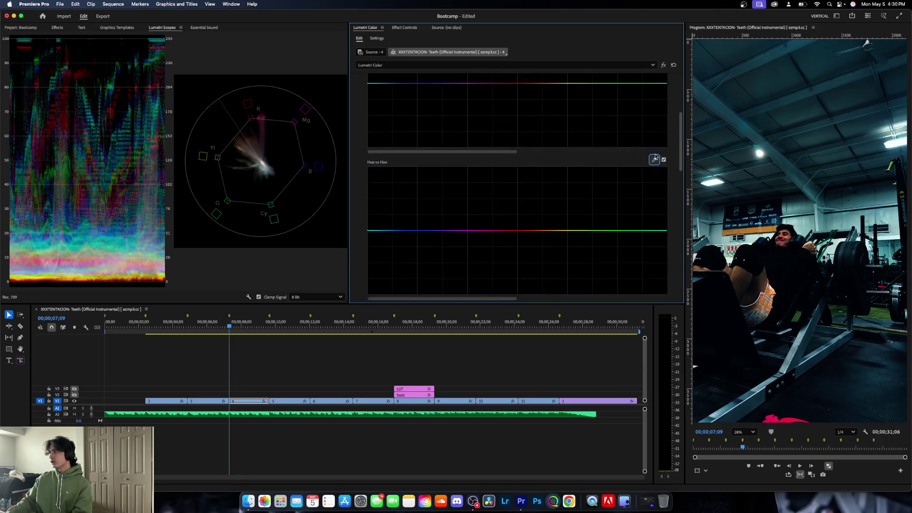
click(656, 158)
click(881, 311)
drag(604, 230, 587, 284)
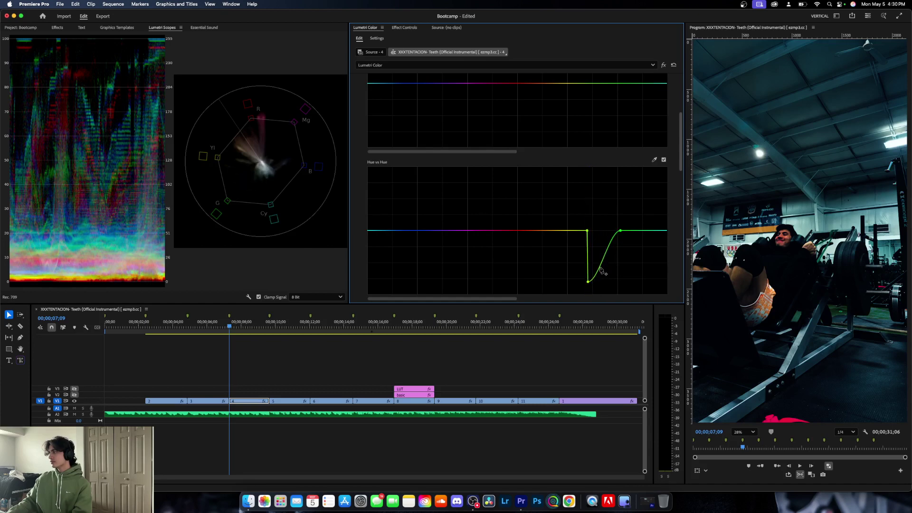
mouse_move(609, 247)
mouse_down()
mouse_move(613, 267)
mouse_move(620, 250)
mouse_up()
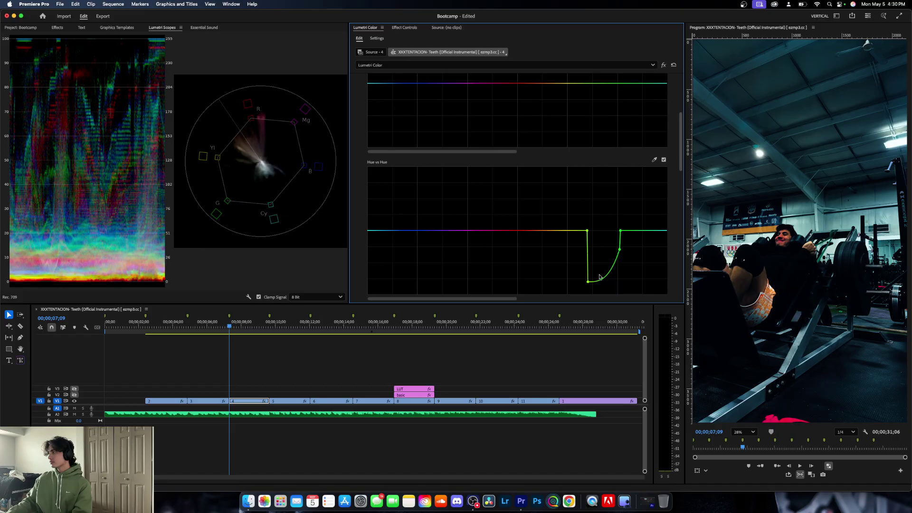
drag(594, 281, 606, 259)
drag(607, 258, 622, 247)
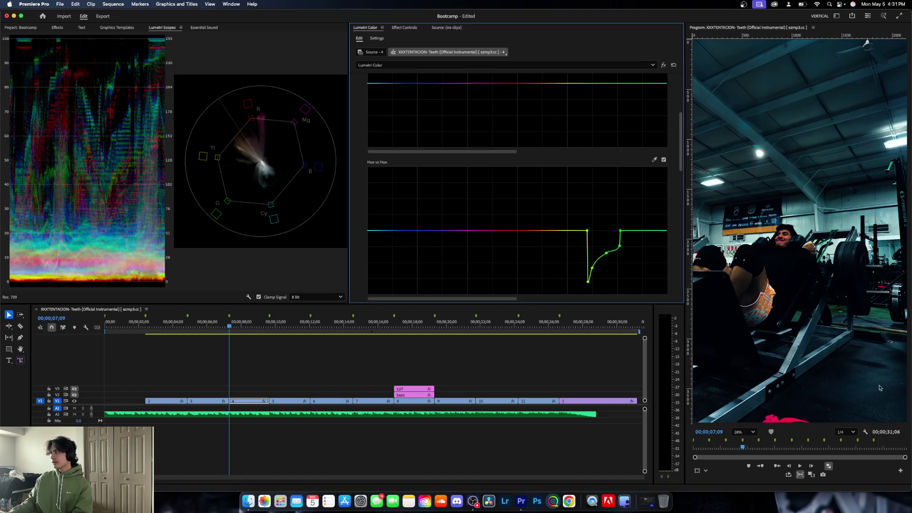
click(505, 460)
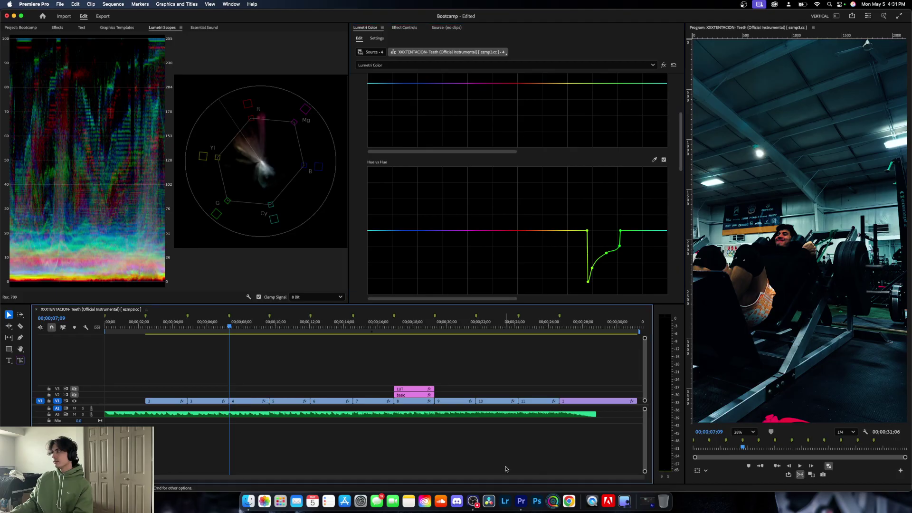
- Review clip 5, lower Shadows on clip 6 to about -80 in Basic Correction, and move on to clip 7
drag(233, 324, 277, 328)
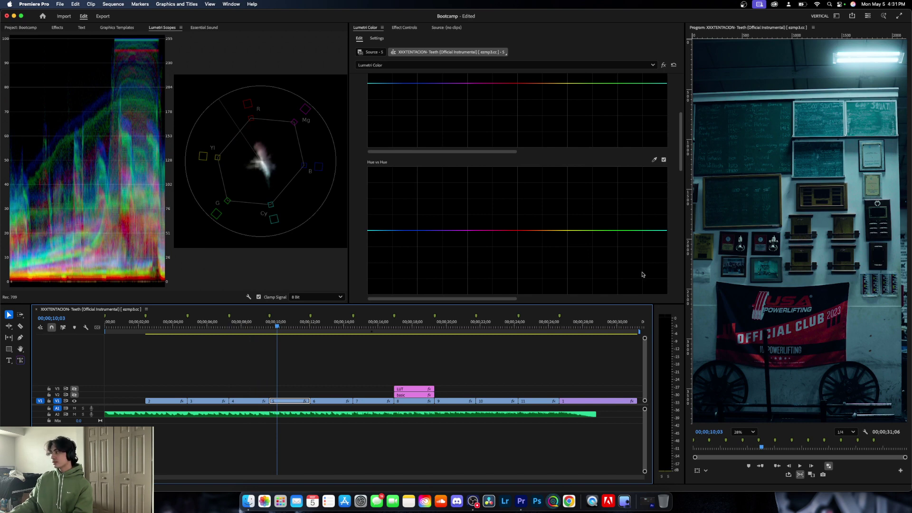
drag(279, 327, 324, 328)
click(292, 328)
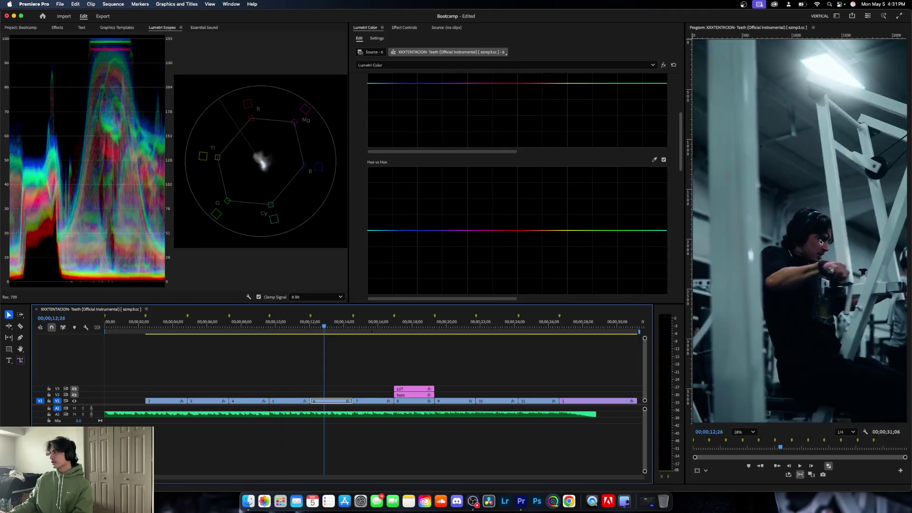
scroll(461, 142, up, 5)
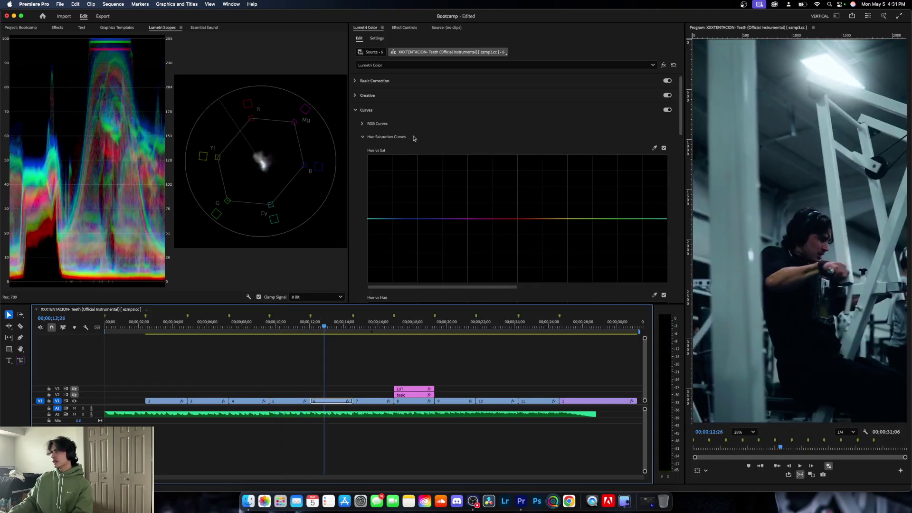
click(358, 81)
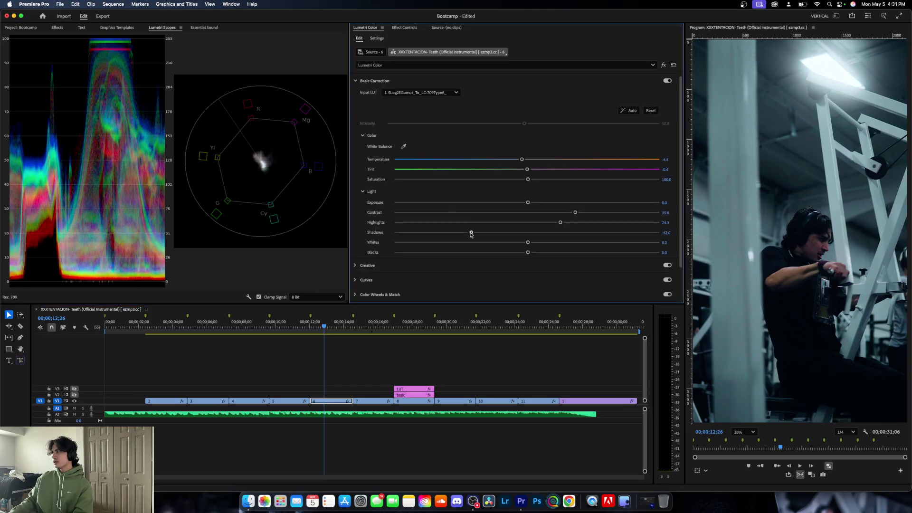
drag(471, 234, 421, 236)
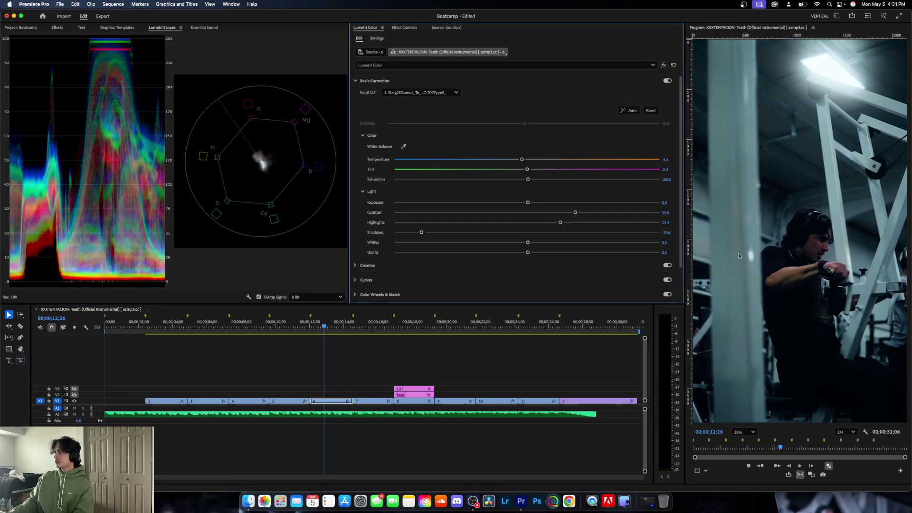
key(Down)
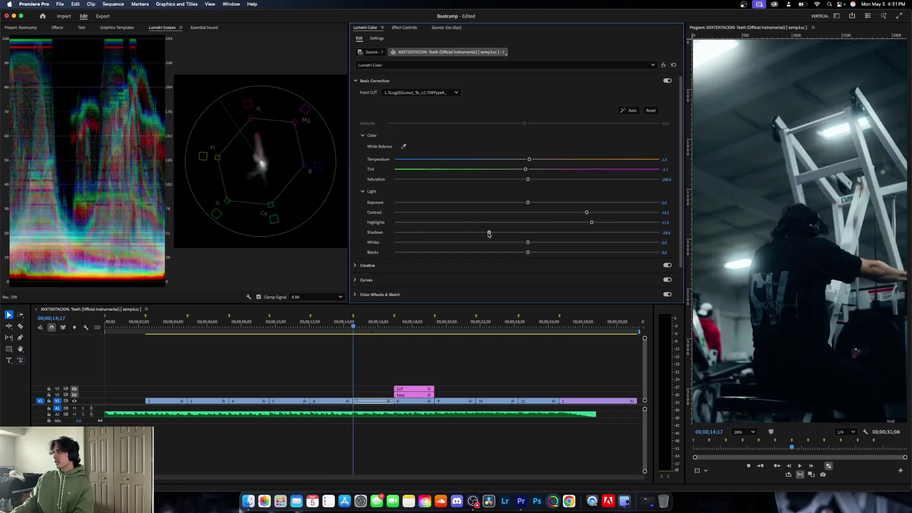
- Lower Shadows on clip 7 to about -71 in Basic Correction and move on to clip 8
drag(486, 232, 431, 239)
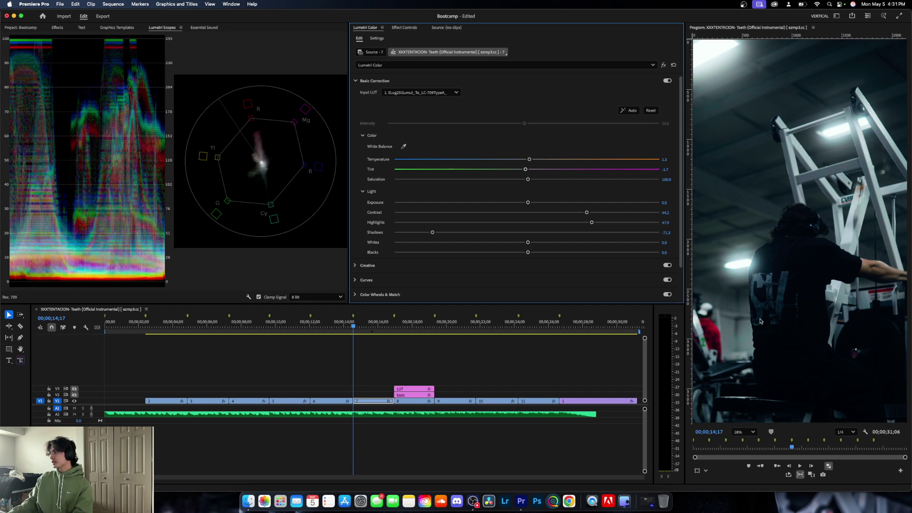
key(Down)
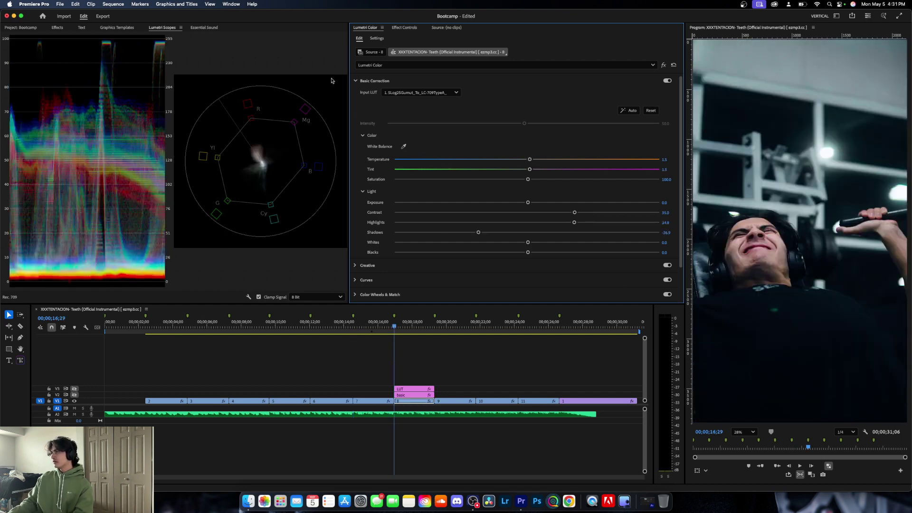
- Try to desaturate the green spot on clip 8's shirt by lowering the greens on the Hue vs Sat curve to the minimum, and undo it
click(355, 80)
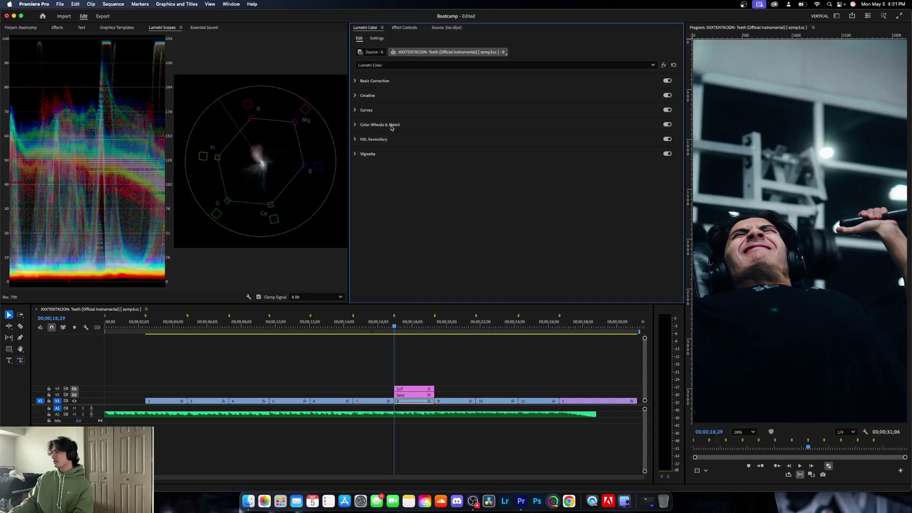
click(356, 96)
click(355, 96)
click(356, 110)
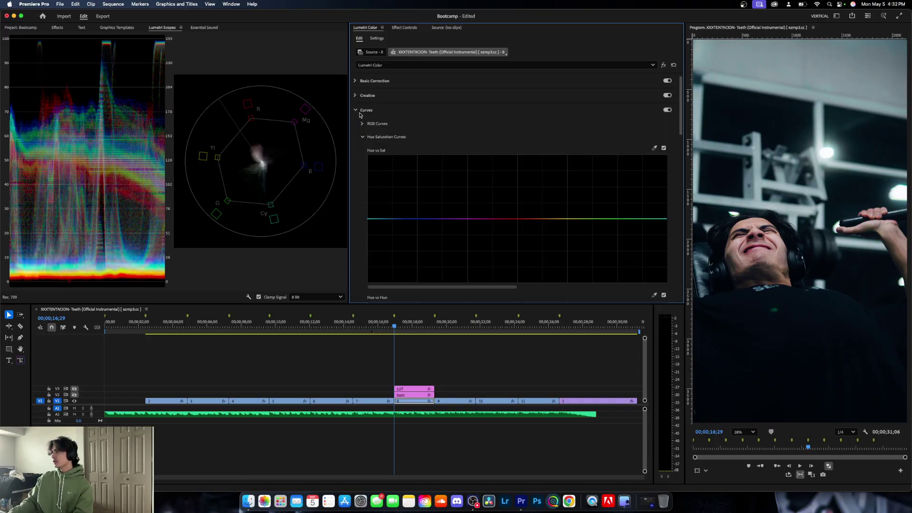
click(654, 148)
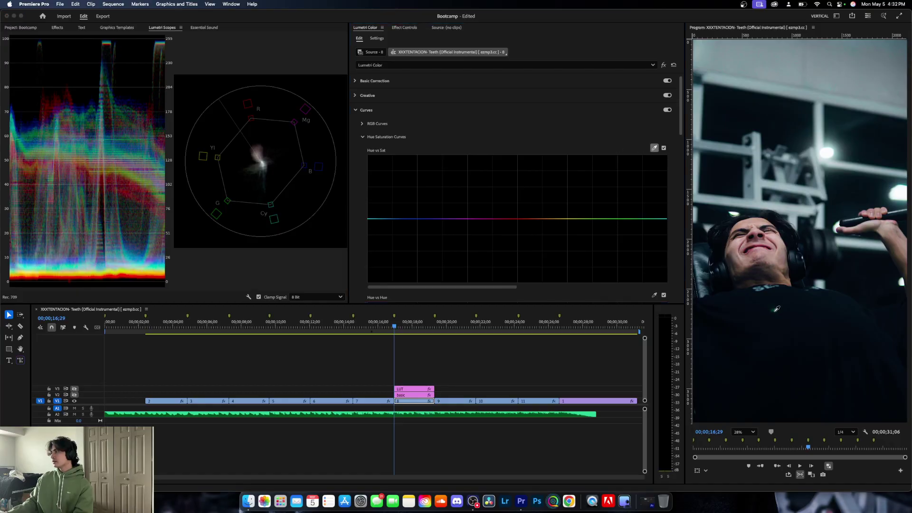
key(Escape)
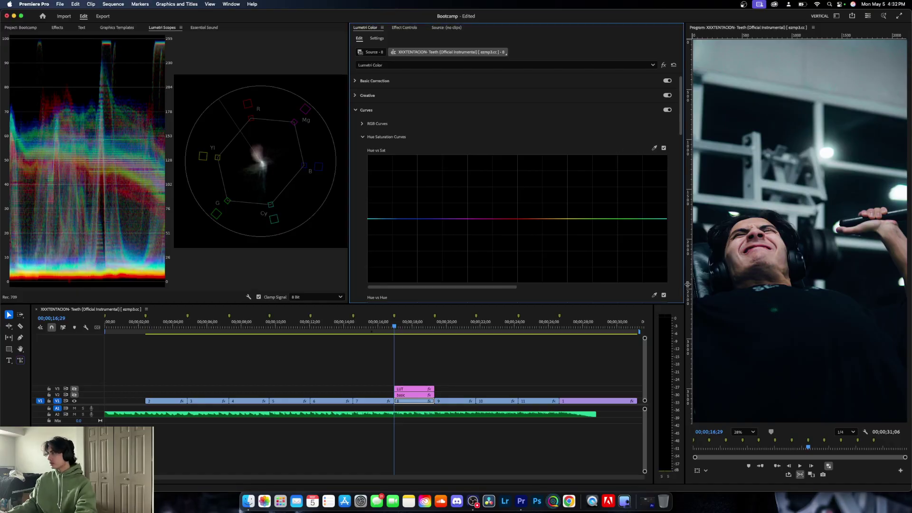
click(654, 149)
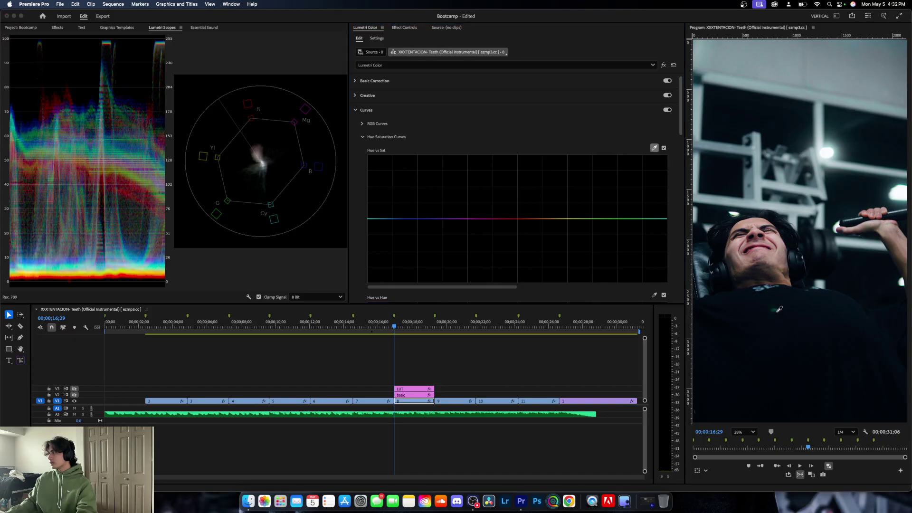
drag(651, 219, 631, 301)
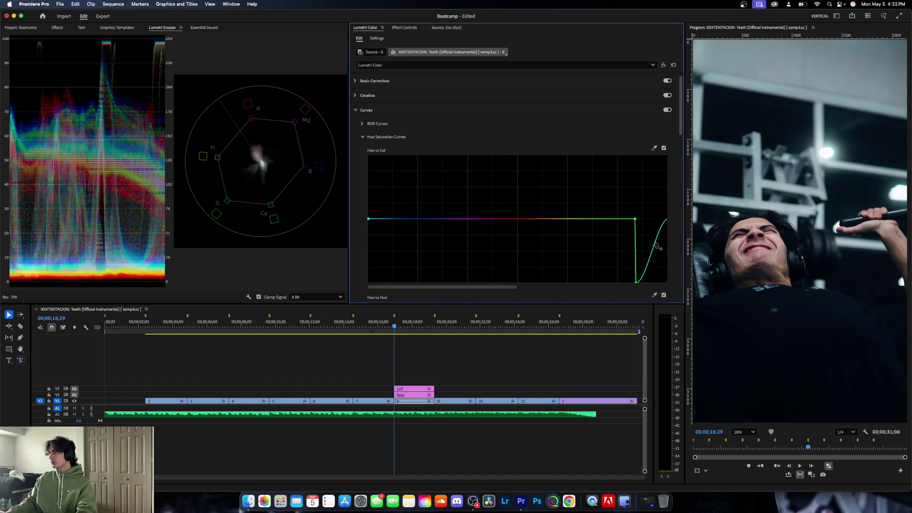
drag(657, 245, 706, 318)
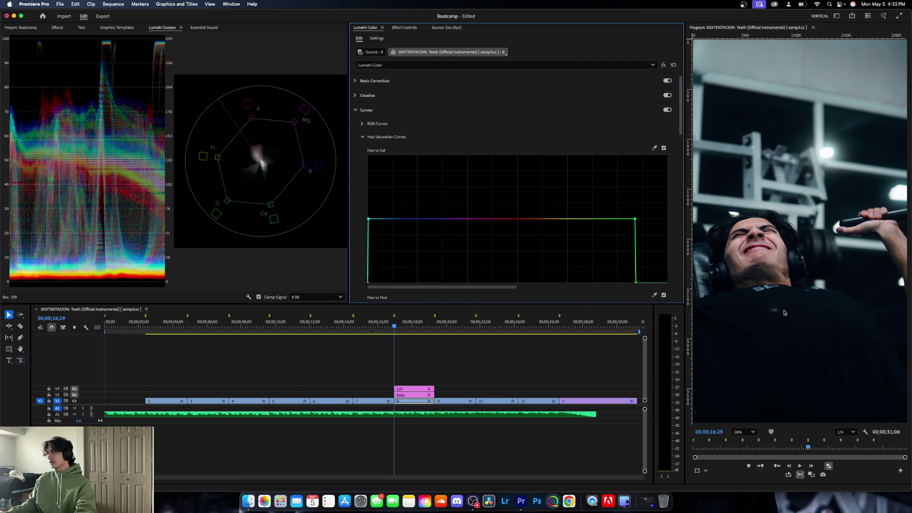
key(super+z)
key(super+z)
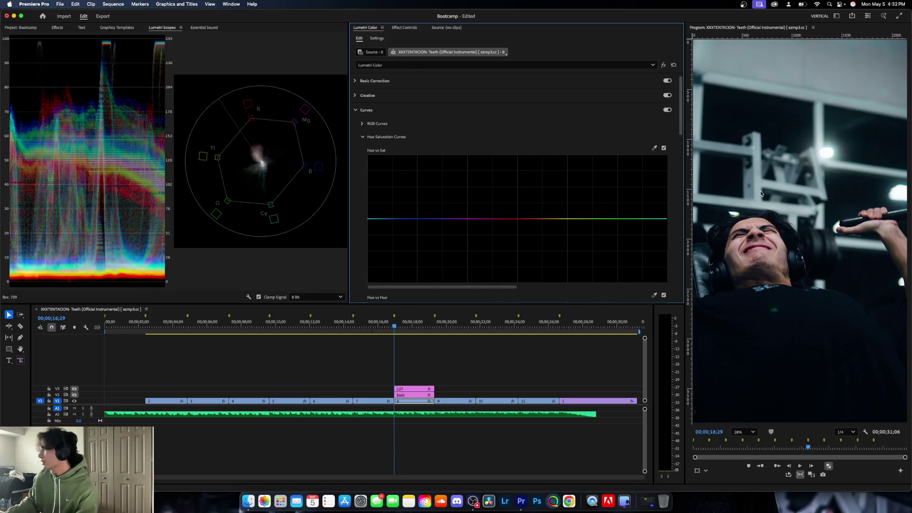
- Raise the Creative look Intensity on clip 8 to about 132, comparing it with clips 6 and 7
scroll(421, 126, down, 2)
scroll(421, 126, up, 2)
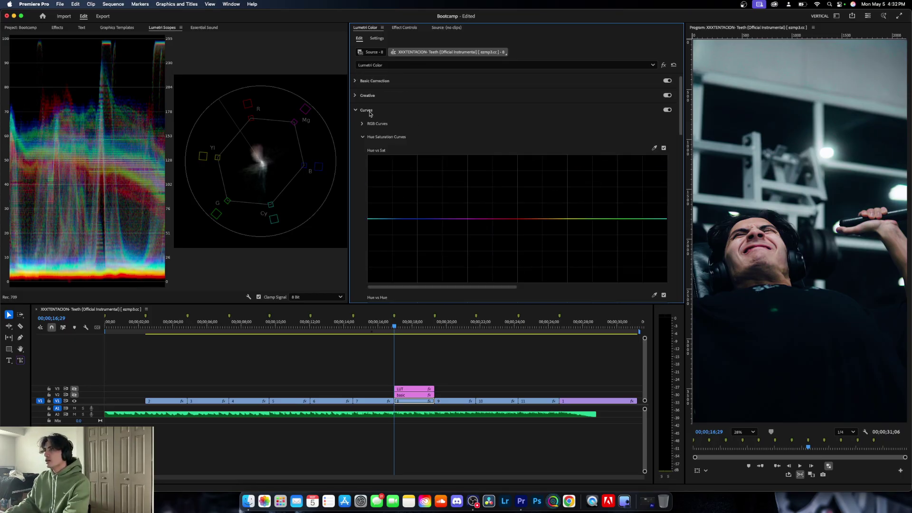
click(355, 96)
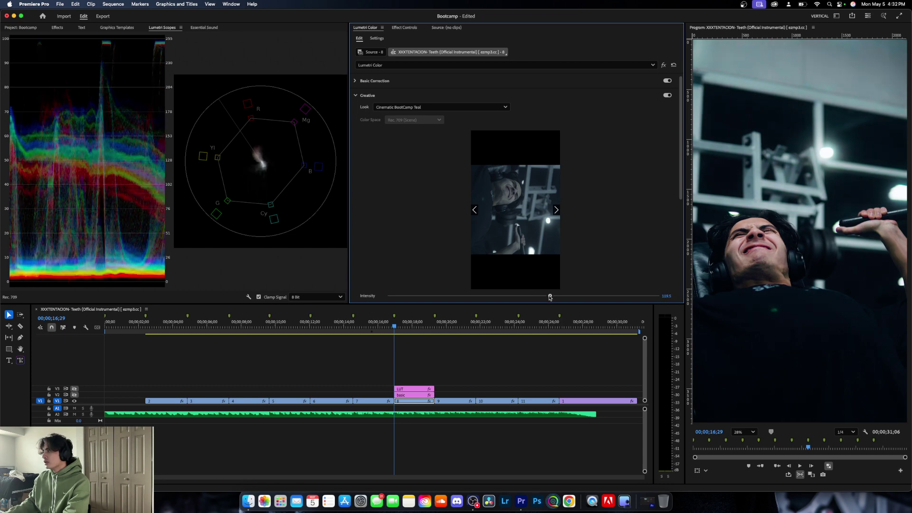
key(Up)
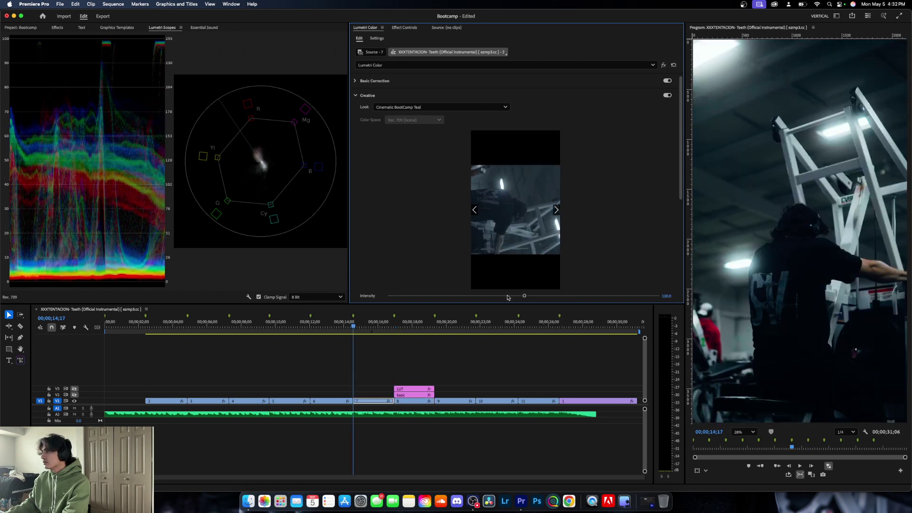
key(Up)
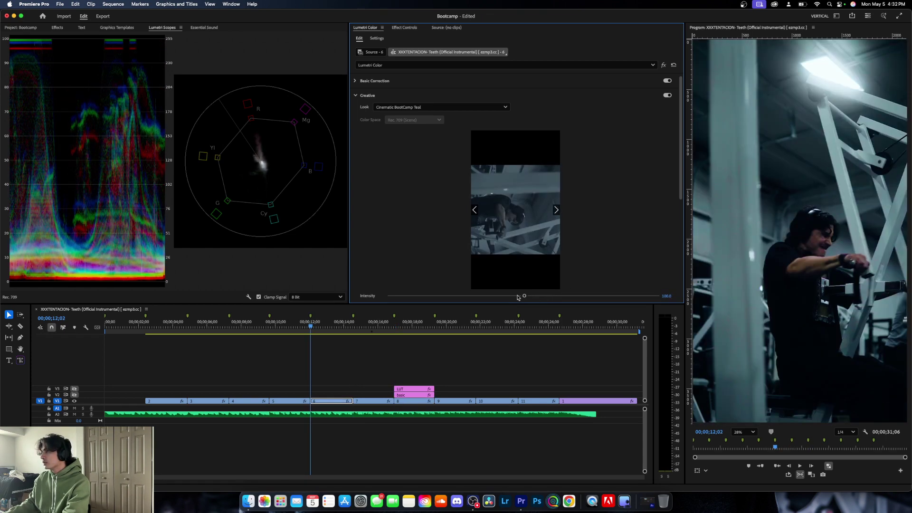
key(Down)
key(Down)
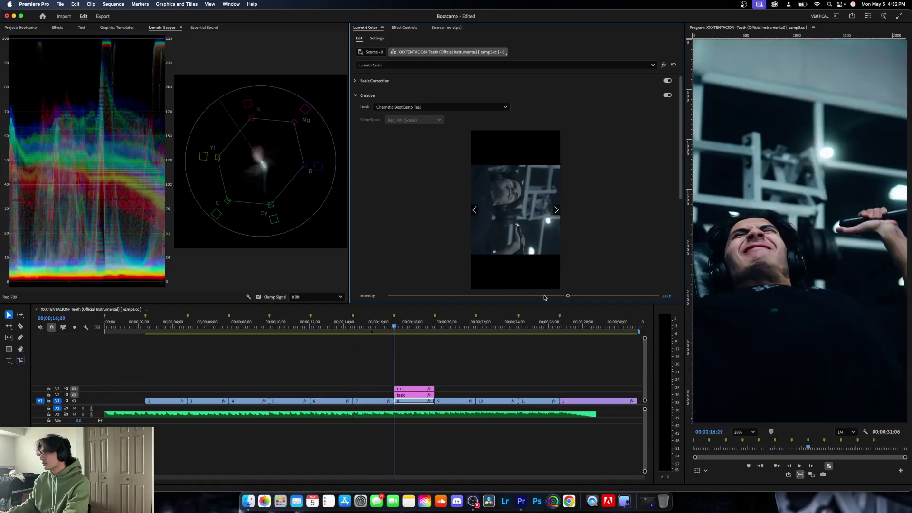
- On clip 9, set the teal look's Intensity to about 110 and lower Shadows to about -60
key(Down)
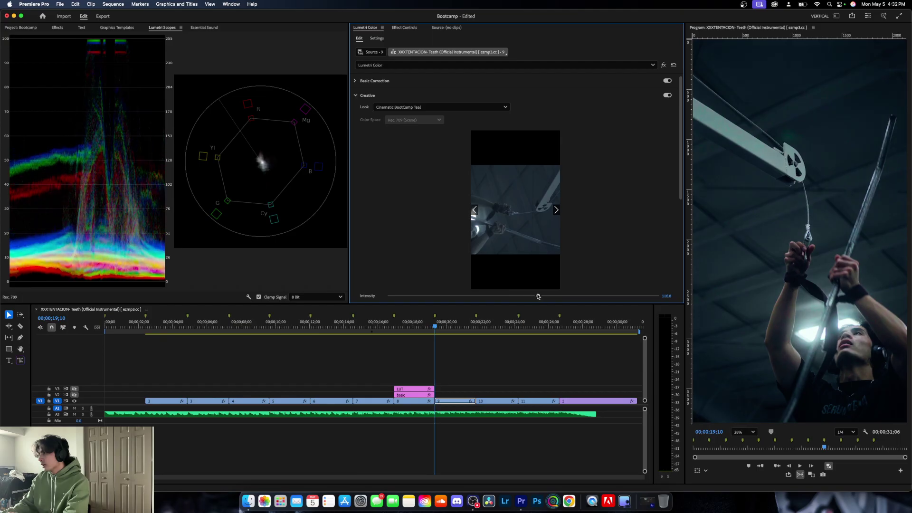
click(356, 81)
drag(466, 233, 449, 232)
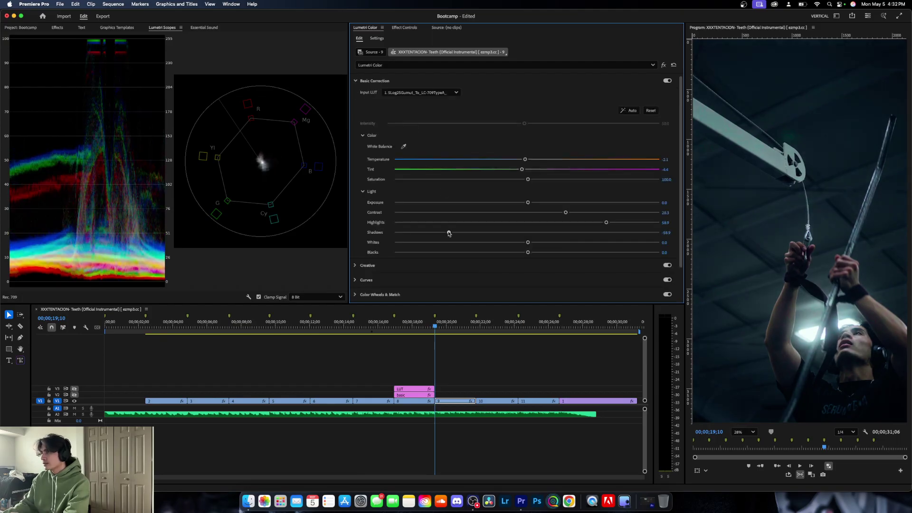
- On clip 10, lower Shadows to about -62 and raise the teal look's Intensity to about 112
key(Down)
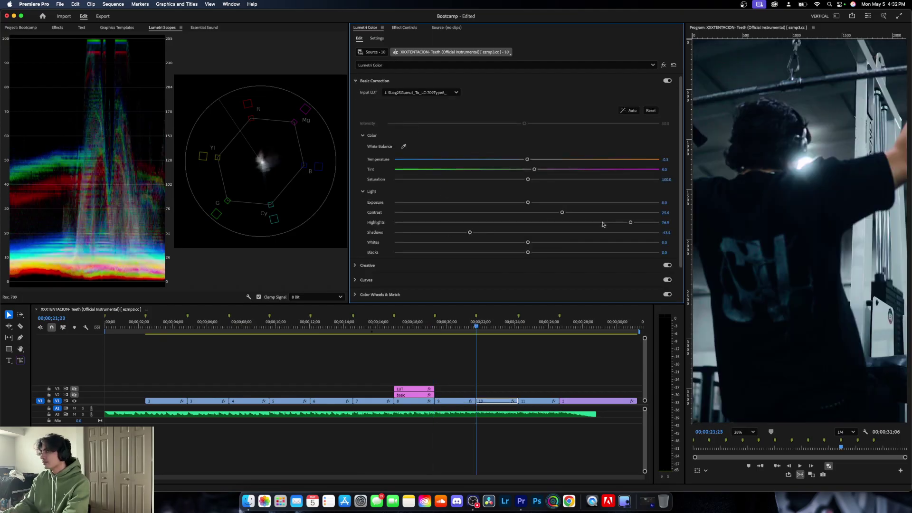
drag(470, 232, 444, 232)
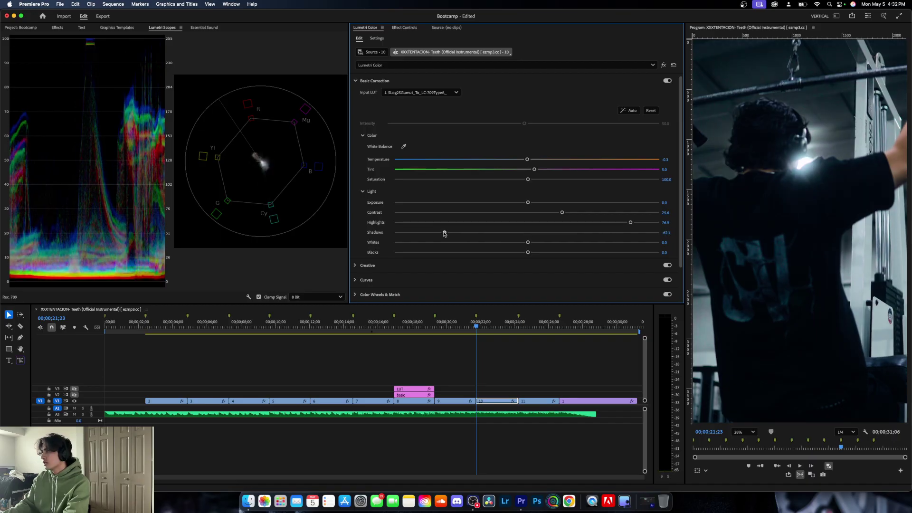
click(363, 82)
click(360, 95)
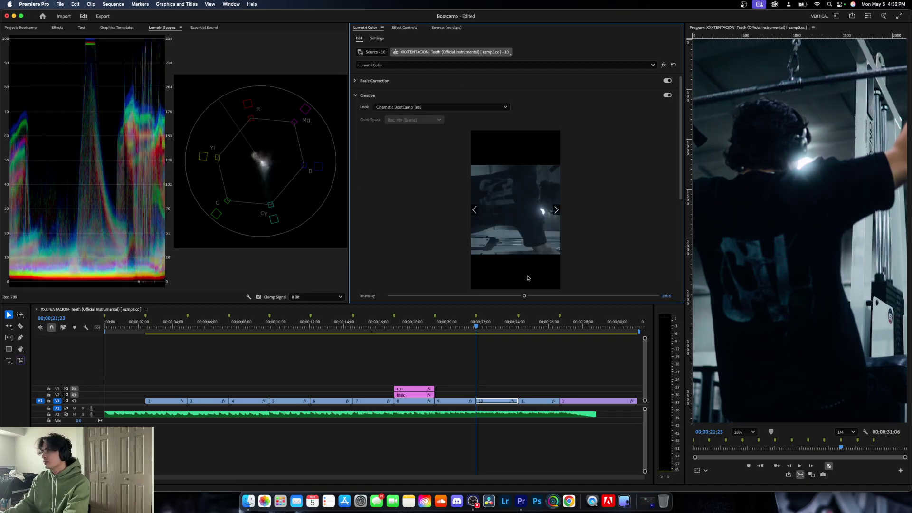
mouse_move(523, 296)
mouse_down()
mouse_move(561, 297)
mouse_move(540, 297)
mouse_up()
- On clip 11, use a separate Lumetri Color effect to lower Shadows to about -33 and set Tint to about 1.7
key(Down)
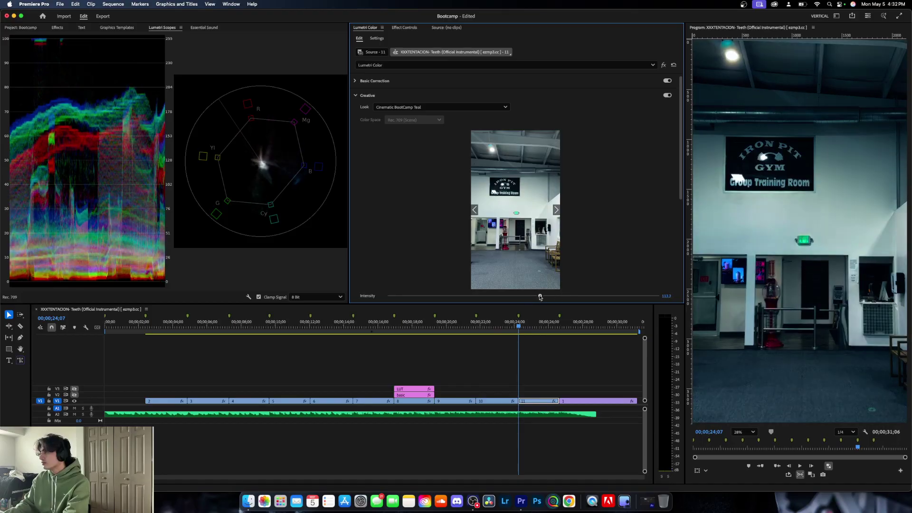
click(362, 79)
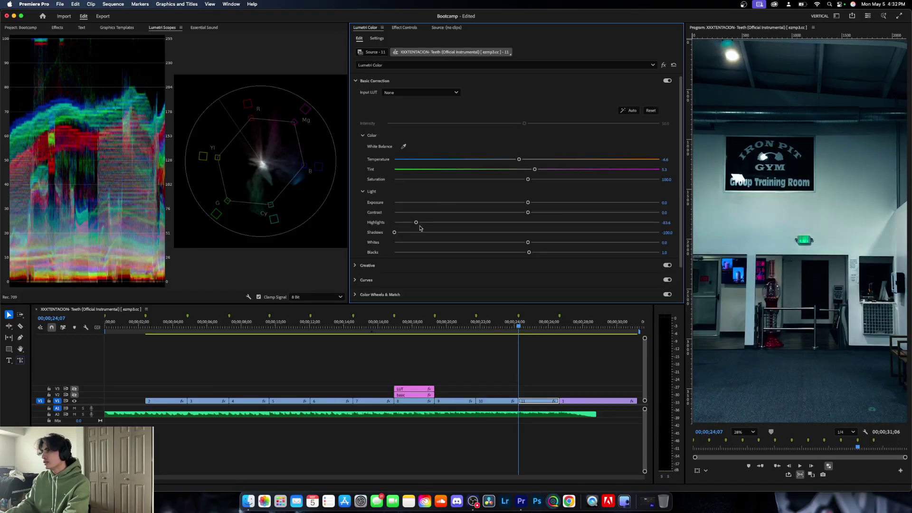
click(392, 69)
click(410, 96)
drag(527, 233, 482, 233)
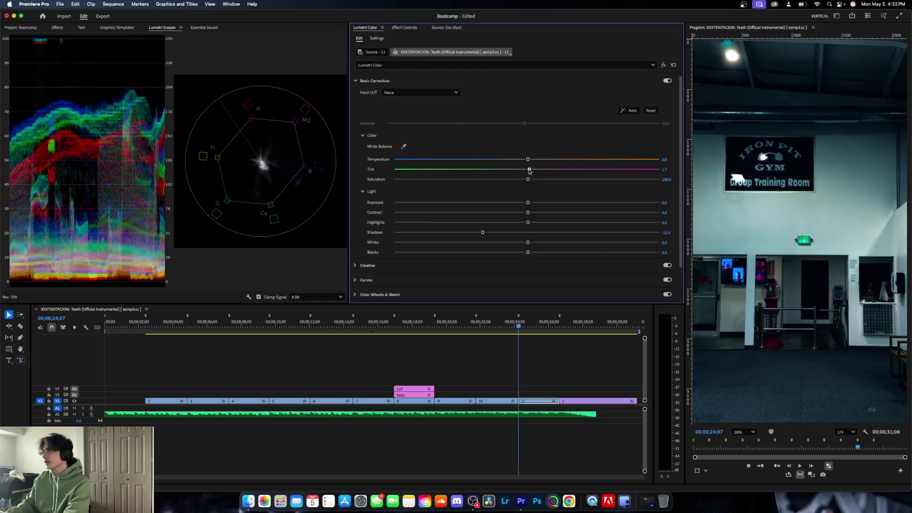
drag(527, 170, 529, 170)
- Review the final exterior gym clip, save the project, and return the playhead to clip 2
key(Down)
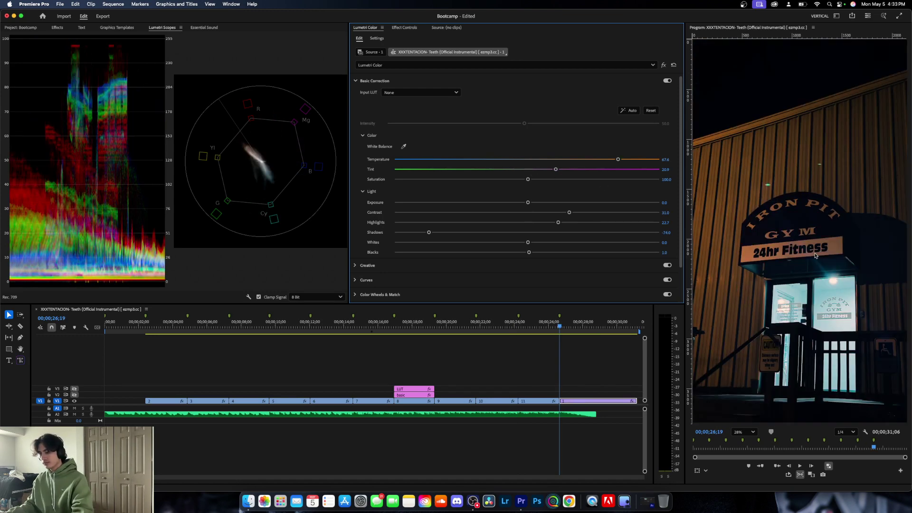
key(super+s)
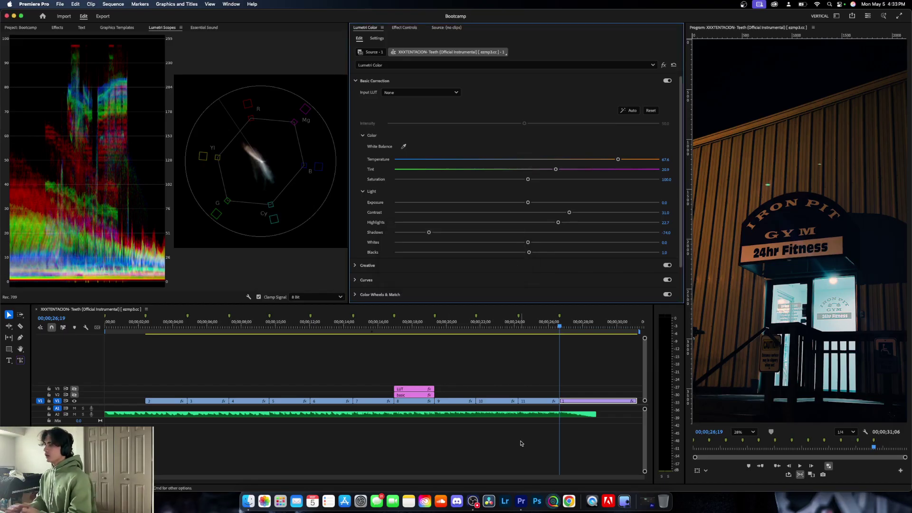
key(space)
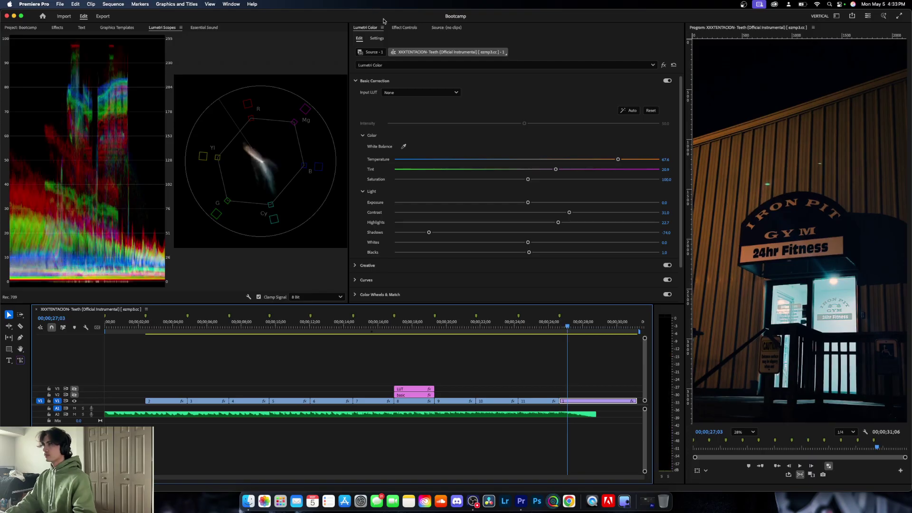
click(404, 28)
drag(567, 328, 159, 356)
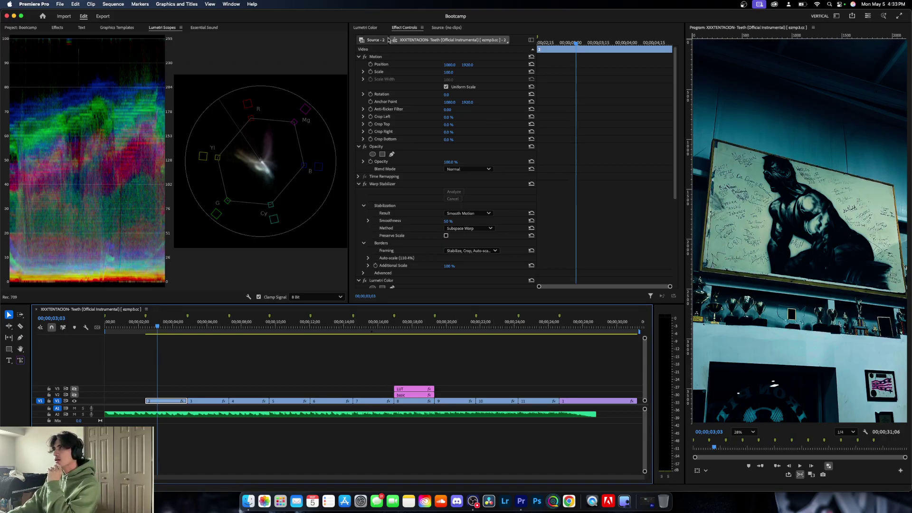
- Try a Vignette on clip 2 by raising Amount to the maximum, and return Amount to 0
click(358, 27)
click(359, 81)
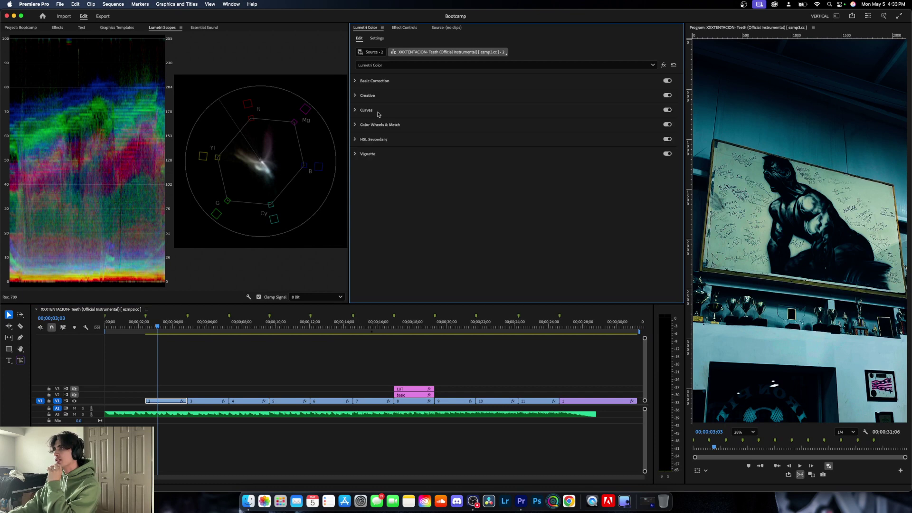
click(361, 154)
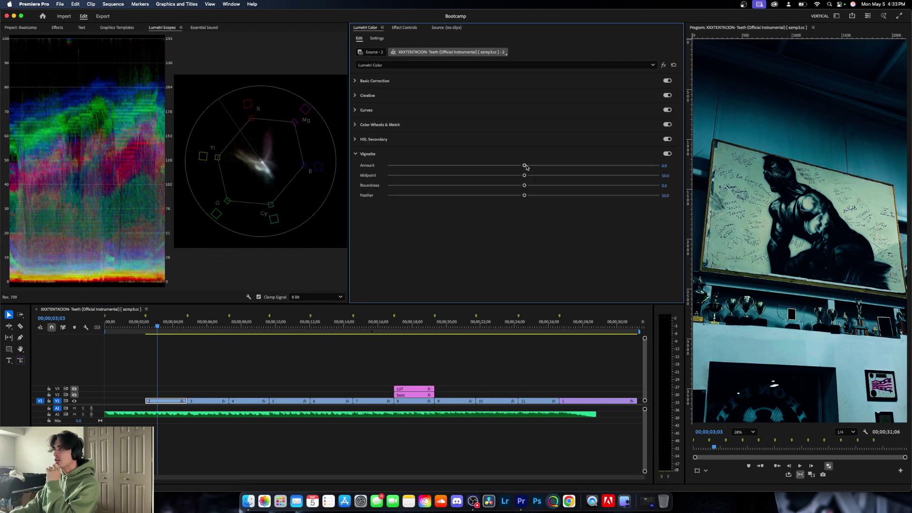
drag(523, 167, 731, 149)
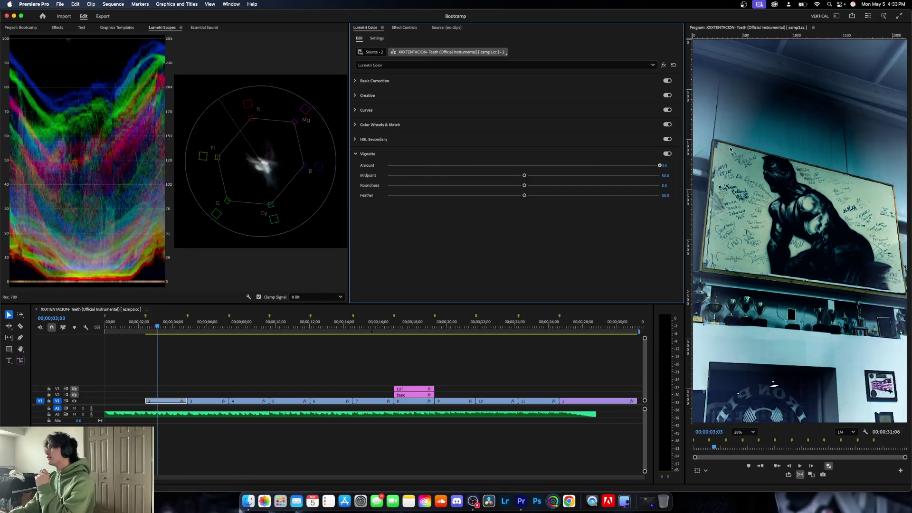
drag(652, 151, 560, 163)
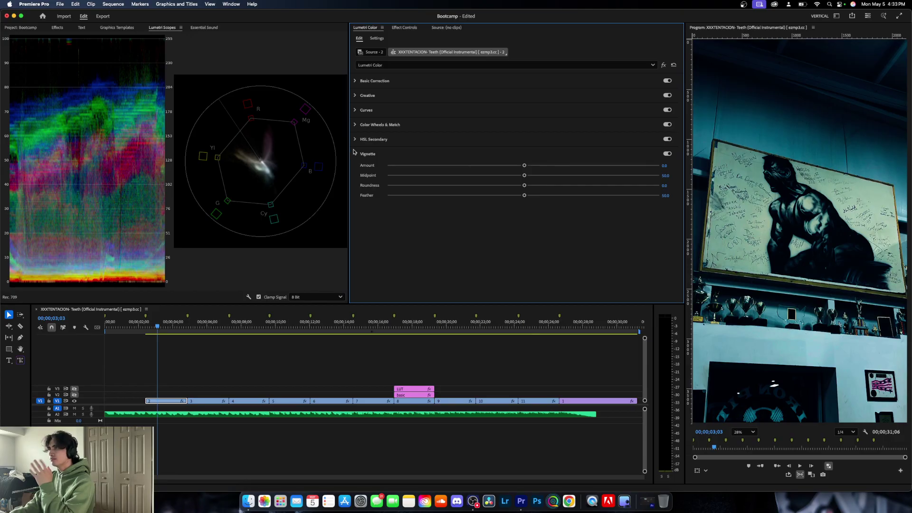
click(373, 154)
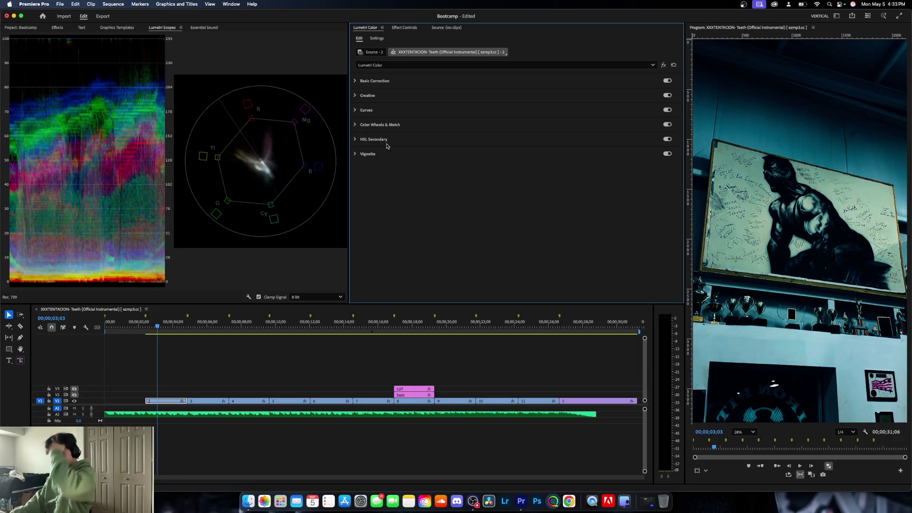
- Look over clip 2's Color Wheels & Match, HSL Secondary and Curves controls
click(366, 126)
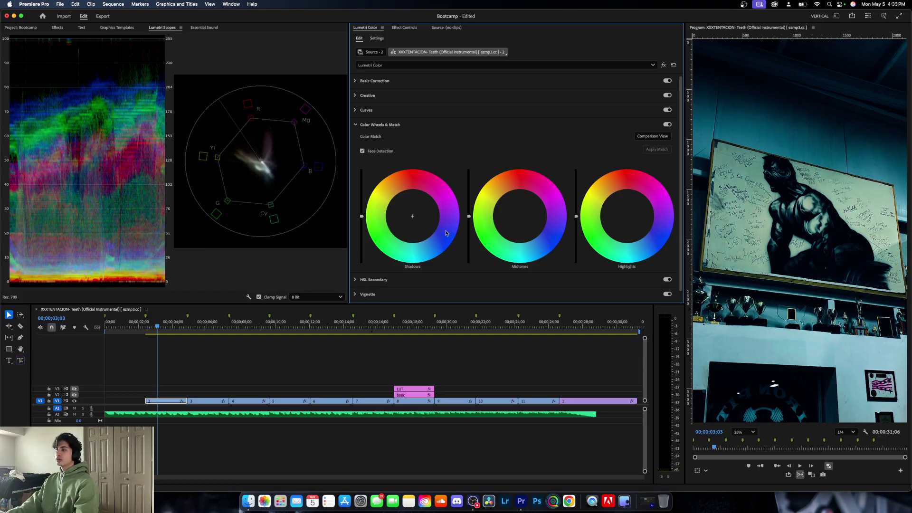
click(357, 125)
click(360, 139)
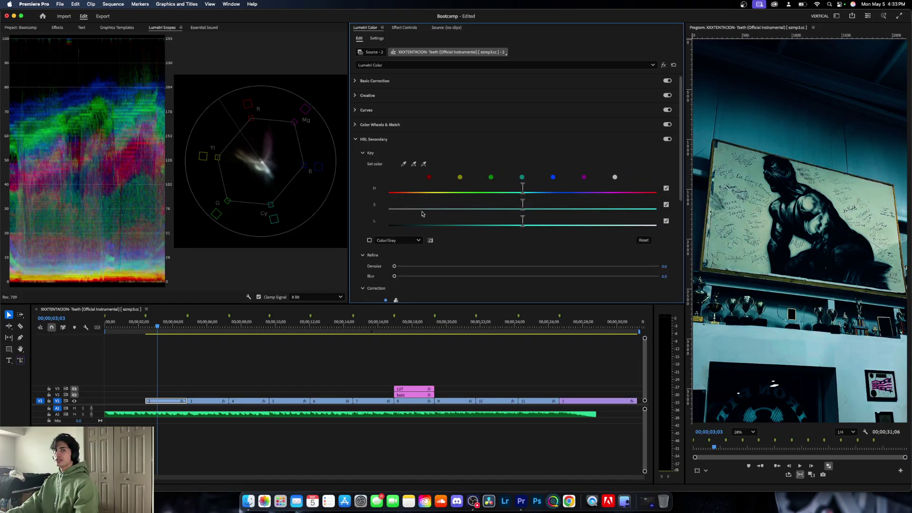
click(355, 139)
click(357, 111)
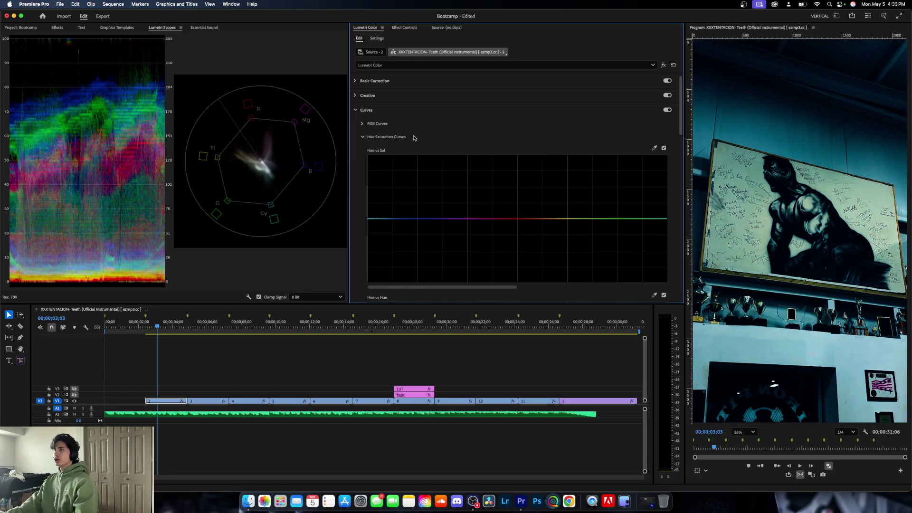
- Look over clip 2's Hue Saturation Curves and set the Program preview zoom to Fit
scroll(481, 152, down, 5)
scroll(484, 192, up, 3)
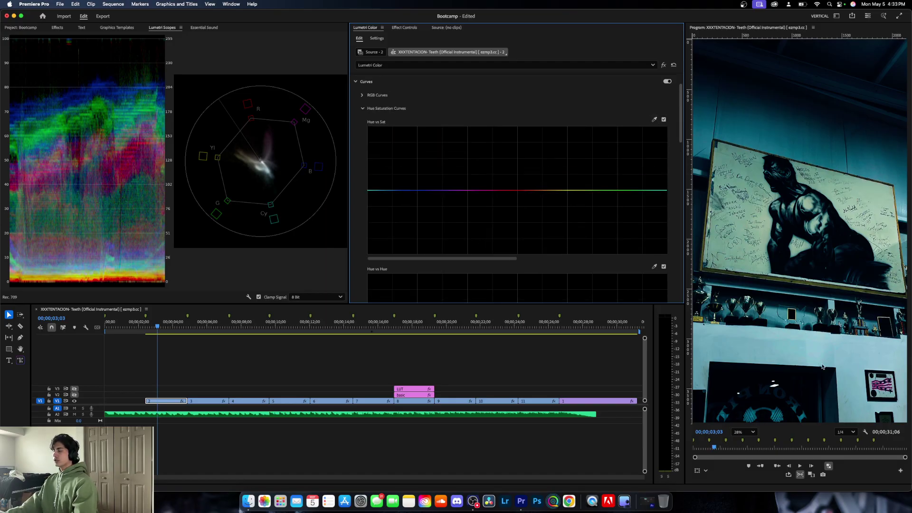
scroll(823, 367, down, 2)
scroll(582, 195, down, 3)
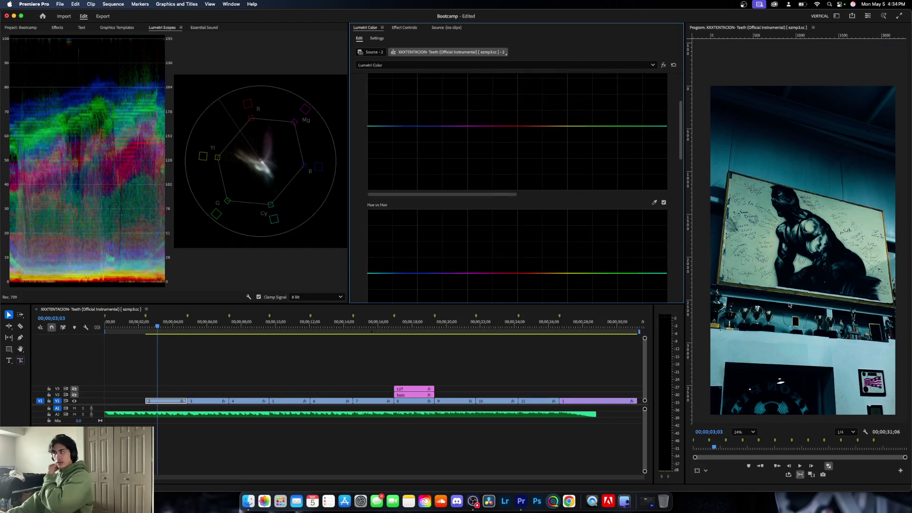
click(744, 432)
click(742, 333)
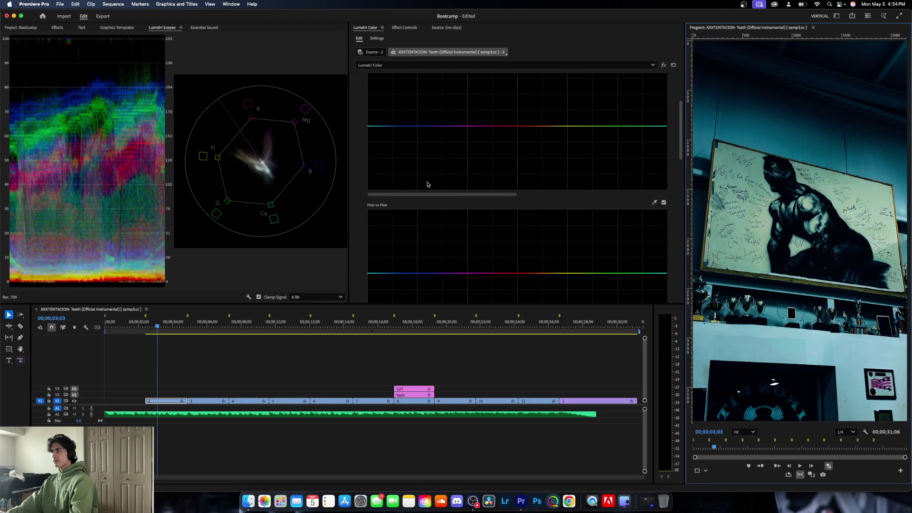
- Expand clip 2's RGB Curves and examine the curve graph and its colour channel options
scroll(414, 173, up, 3)
click(362, 124)
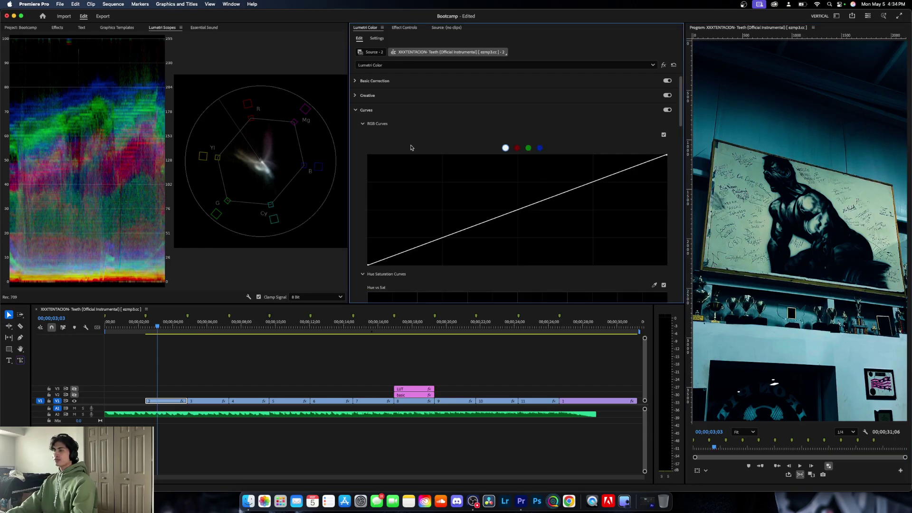
scroll(428, 140, down, 1)
scroll(442, 145, down, 3)
scroll(442, 145, up, 4)
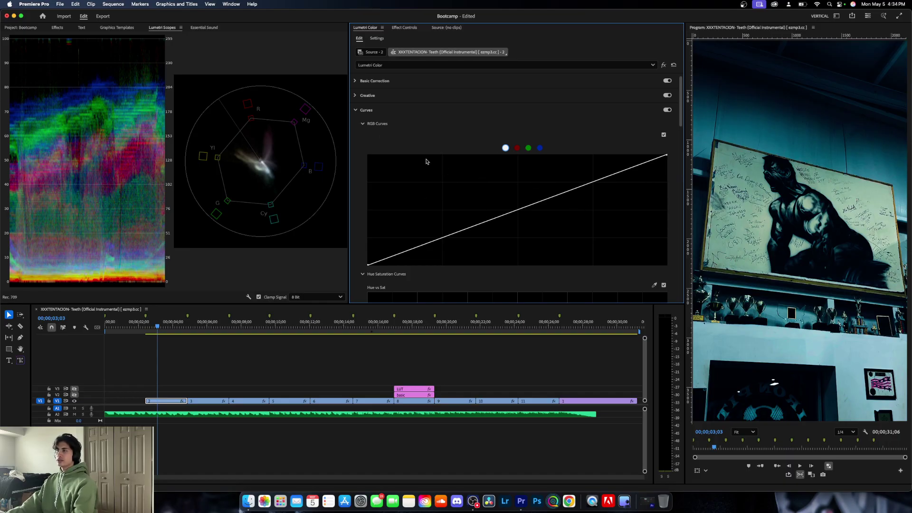
- Look over clip 2's Basic Correction and Creative settings, including Look and Adjustments, leaving all Lumetri sections collapsed
click(356, 82)
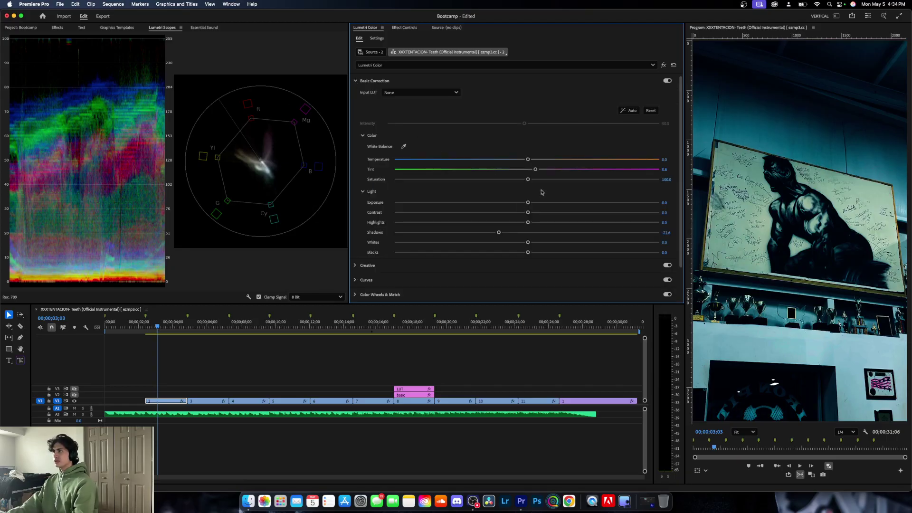
click(356, 82)
click(355, 111)
click(355, 110)
click(355, 96)
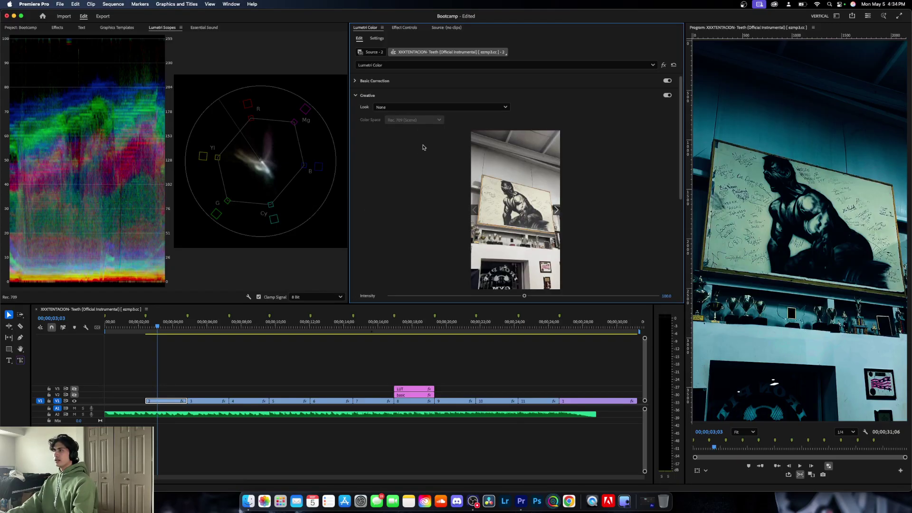
scroll(421, 156, down, 3)
scroll(414, 165, up, 3)
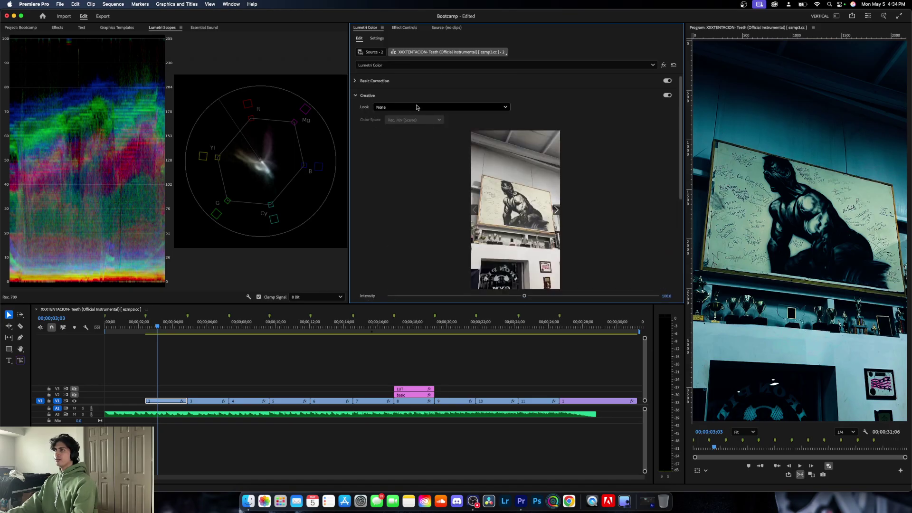
scroll(432, 204, down, 5)
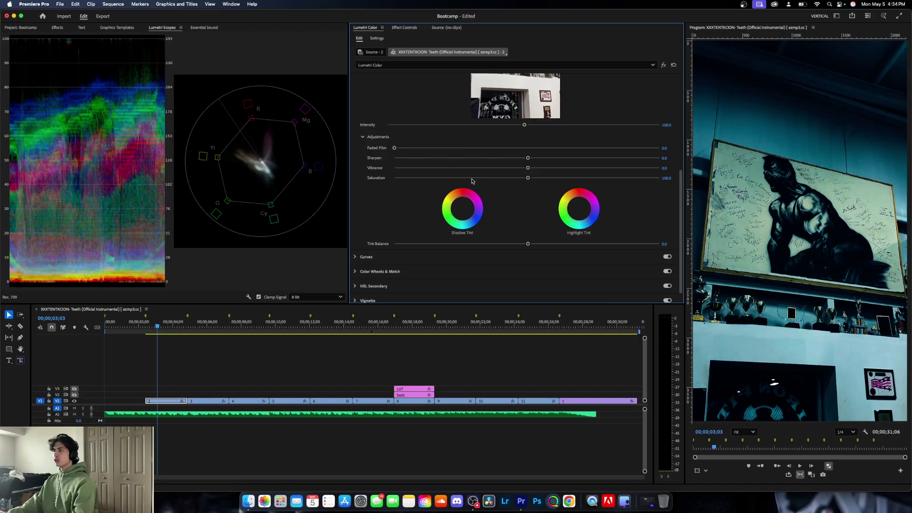
scroll(472, 180, up, 2)
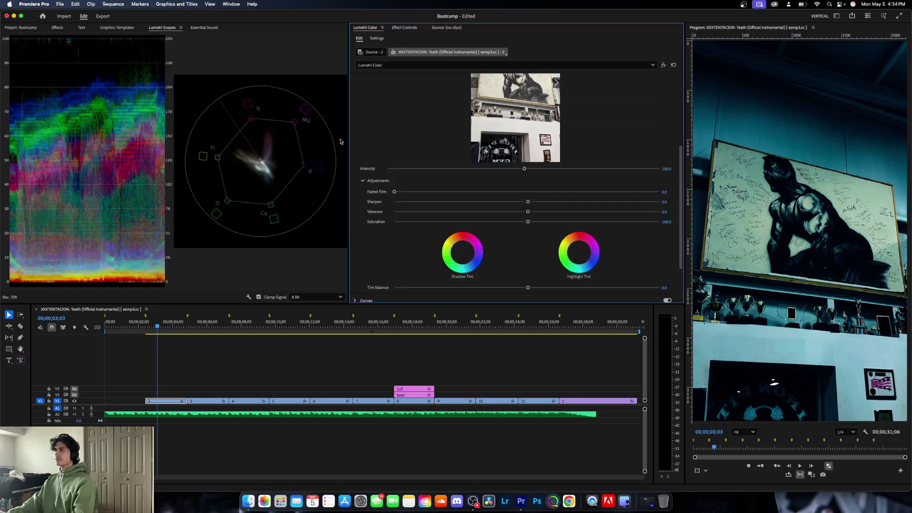
scroll(361, 104, up, 3)
click(356, 95)
click(355, 81)
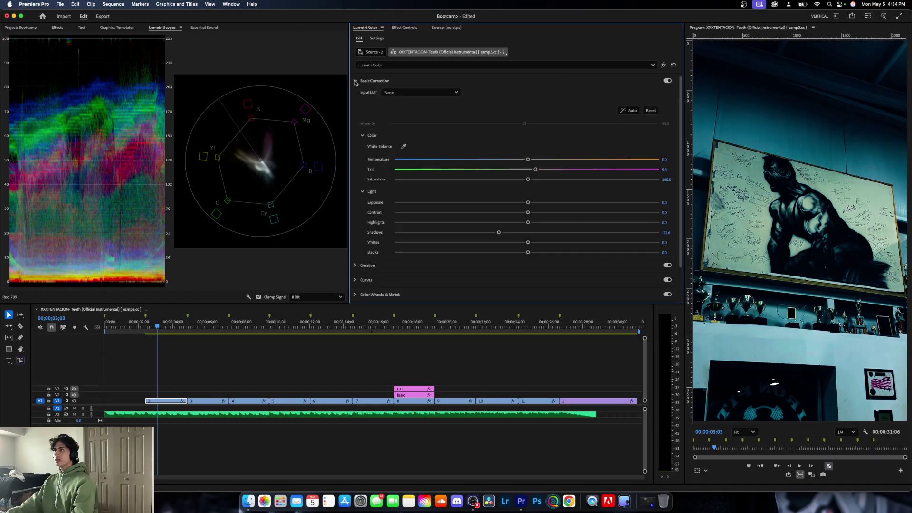
click(355, 82)
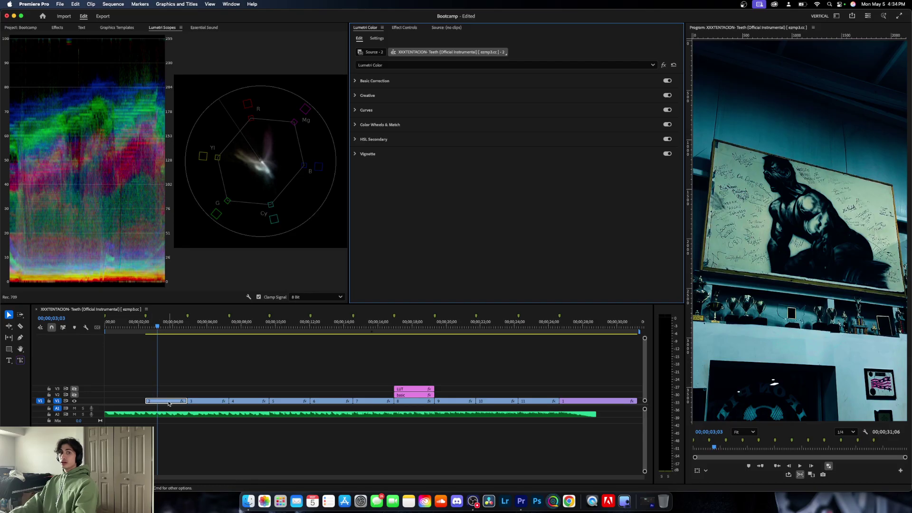
- Compare clip 2 with and without its grade by switching both Lumetri Color effects off and back on
click(665, 66)
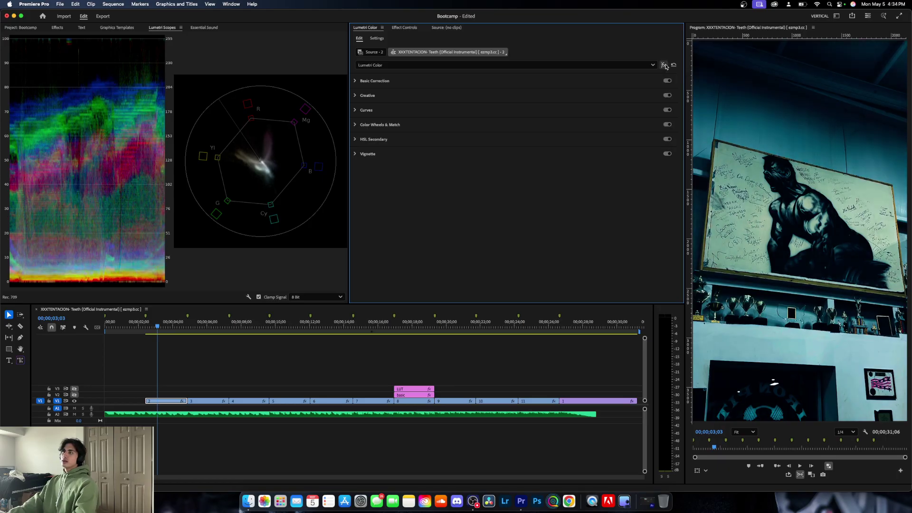
click(665, 65)
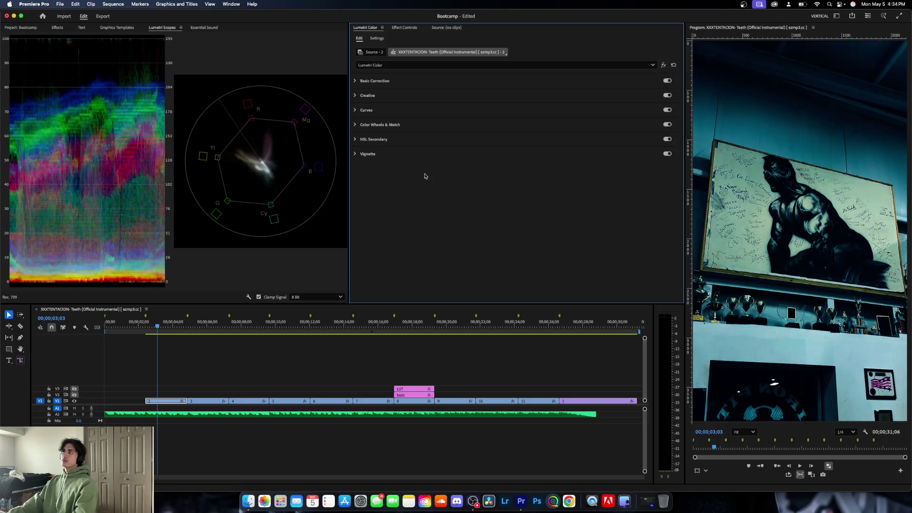
click(403, 28)
scroll(414, 162, down, 3)
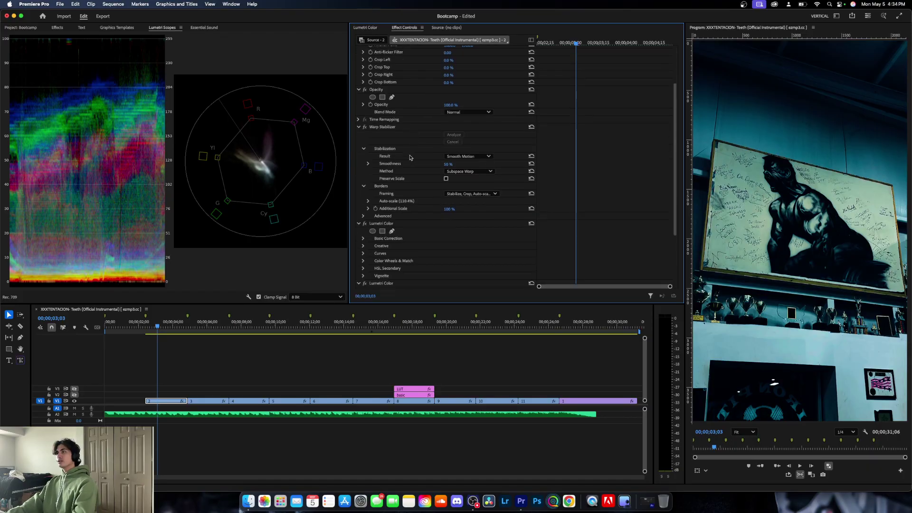
click(359, 127)
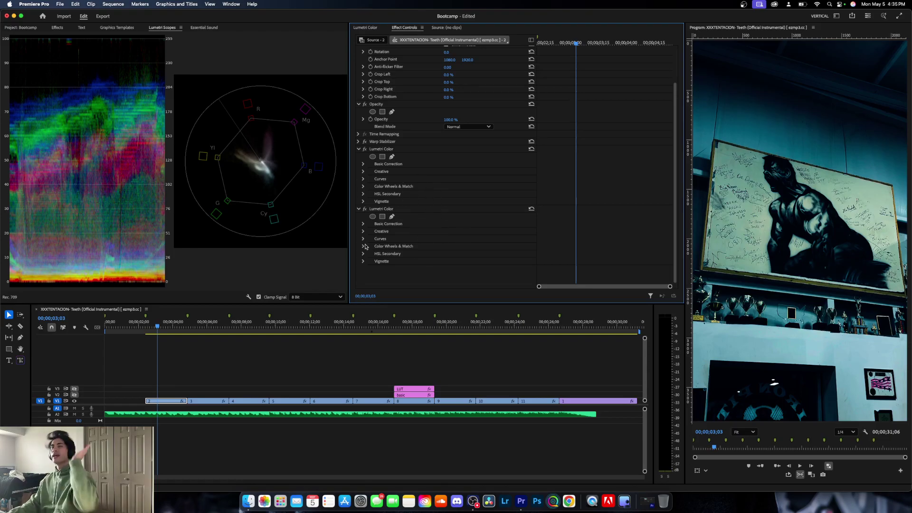
click(366, 209)
click(365, 149)
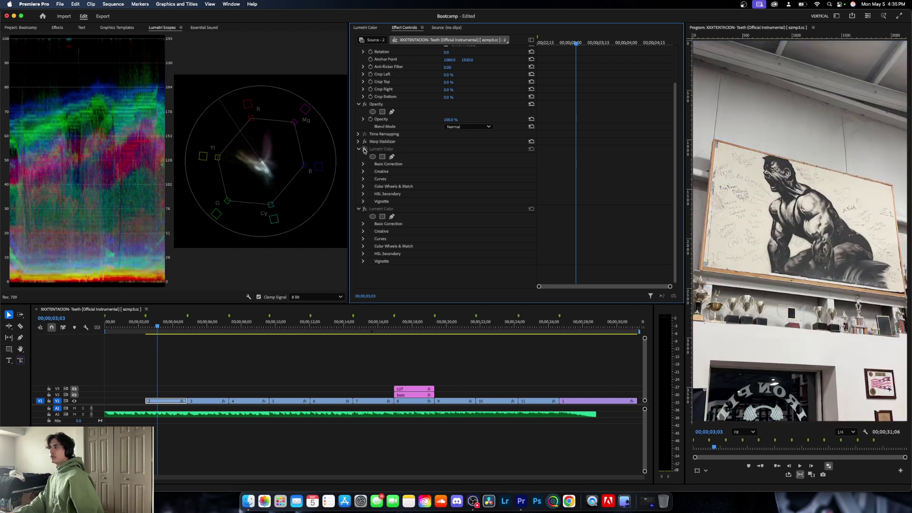
click(365, 149)
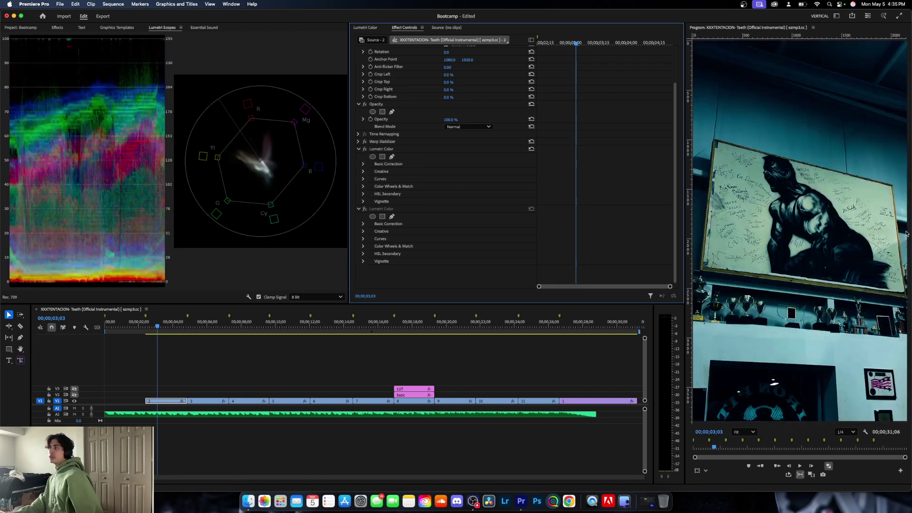
click(366, 209)
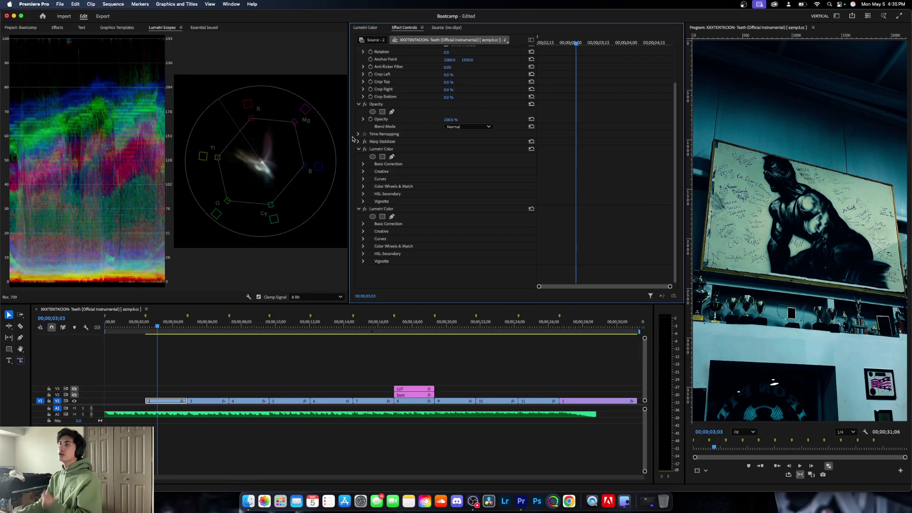
- Move to clip 3 and compare its before and after by toggling its Lumetri Color effect, leaving it on
click(202, 331)
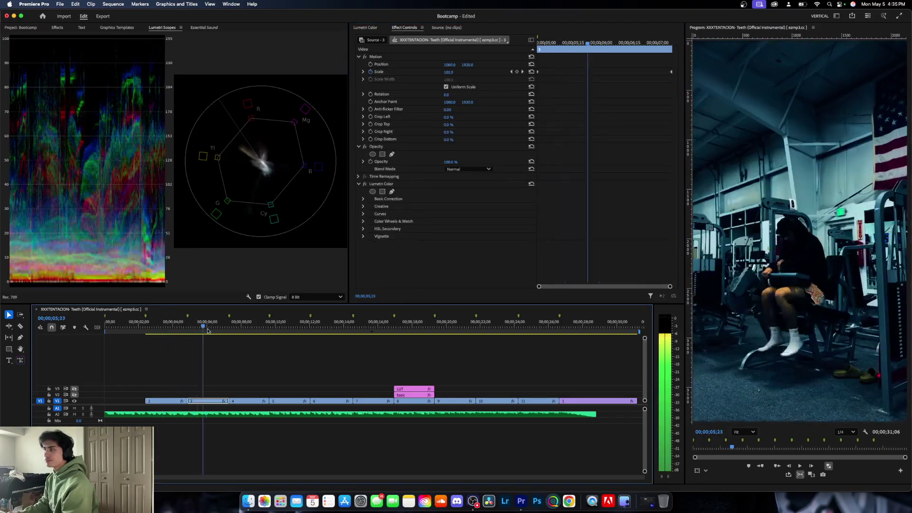
click(365, 184)
click(365, 184)
click(365, 184)
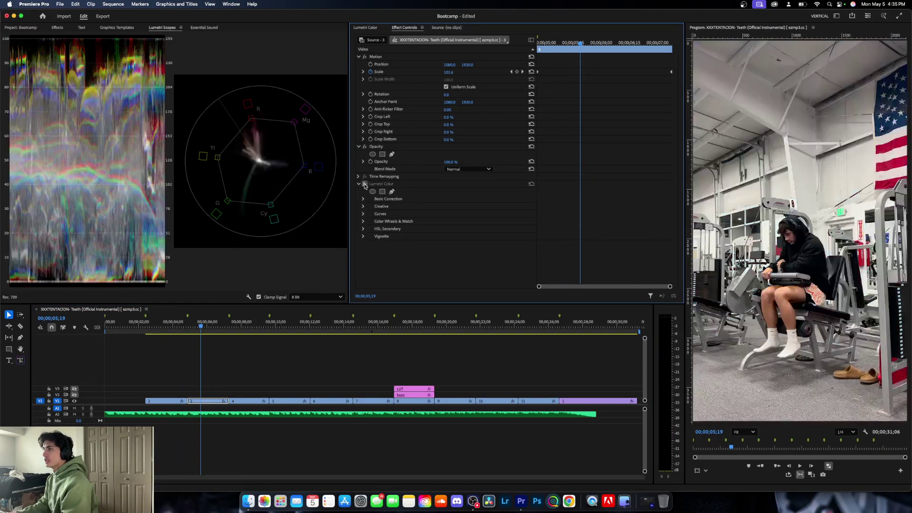
click(365, 184)
click(365, 184)
click(364, 184)
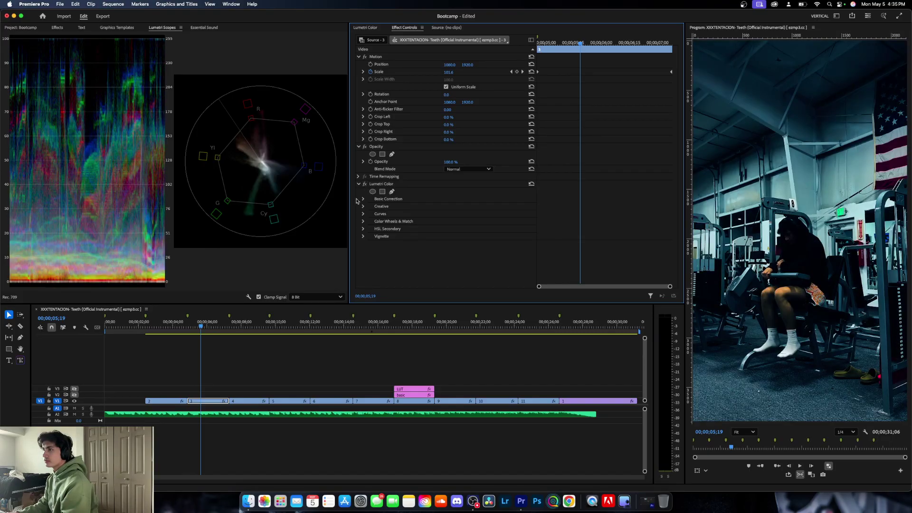
- Examine the Basic Correction and Creative values of clip 3's Lumetri Color effect, and collapse the effect
click(363, 199)
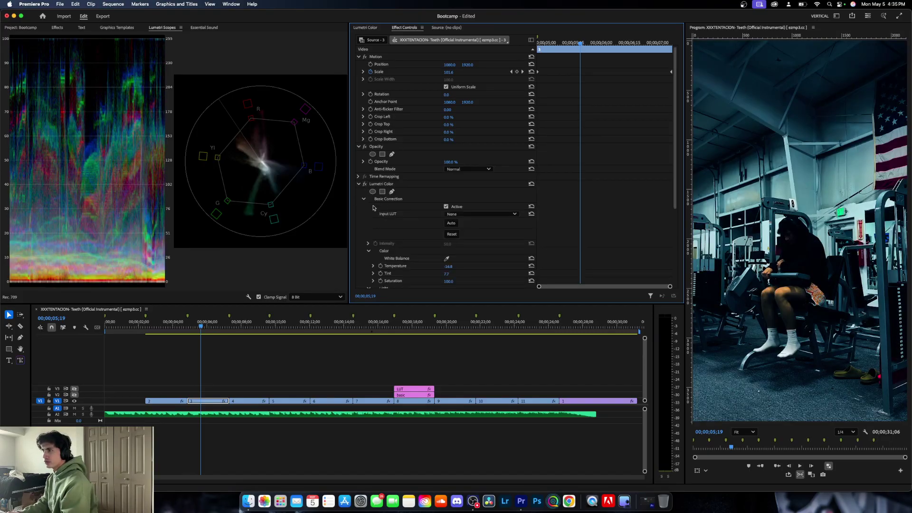
scroll(414, 221, down, 3)
scroll(420, 235, up, 3)
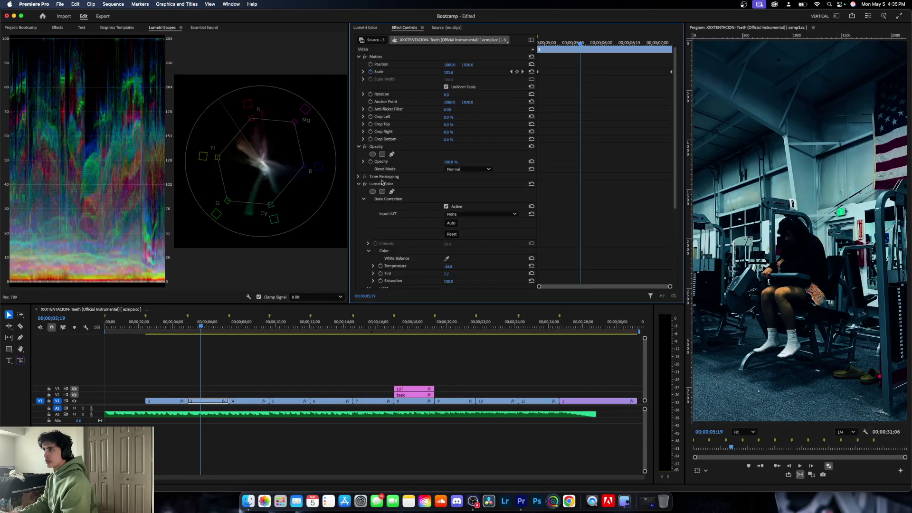
click(363, 200)
click(363, 207)
scroll(366, 202, down, 4)
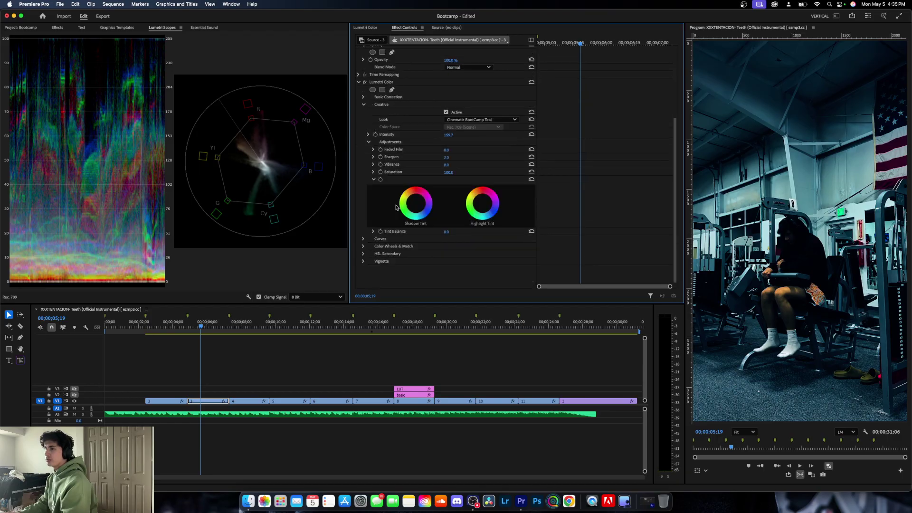
scroll(371, 191, up, 3)
click(364, 197)
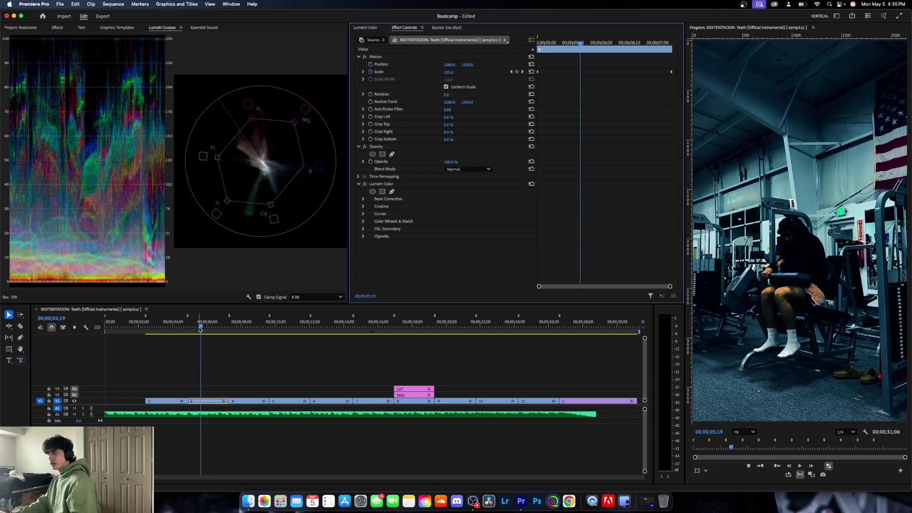
click(361, 185)
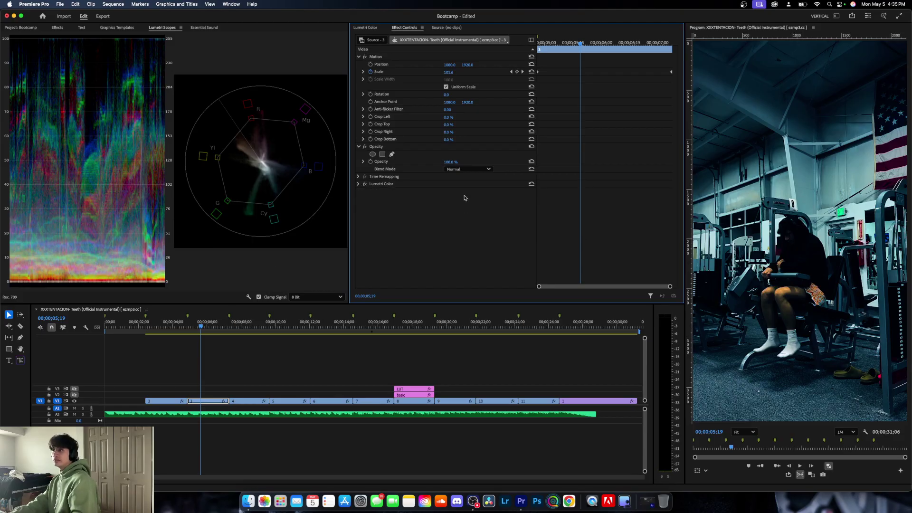
- Review the graded clips from clip 4 through clip 11 and place the playhead at the start of the final exterior clip
click(247, 328)
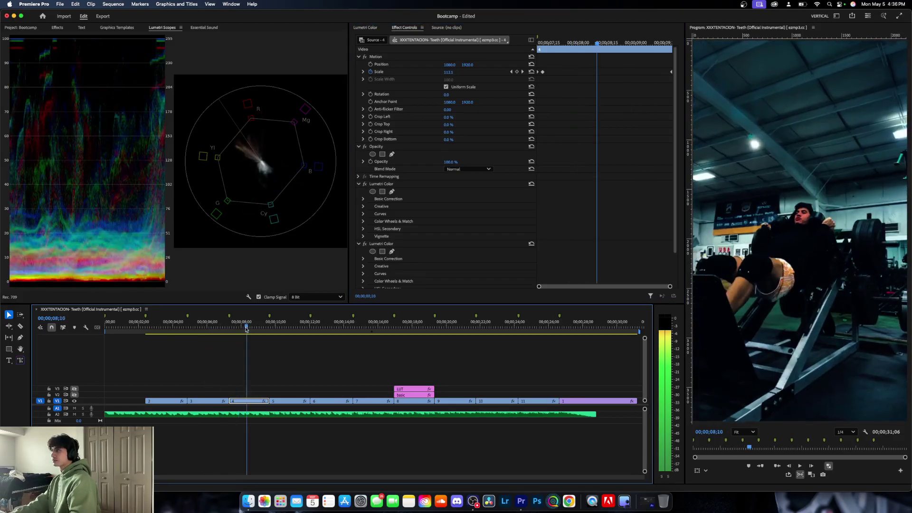
drag(247, 327, 248, 328)
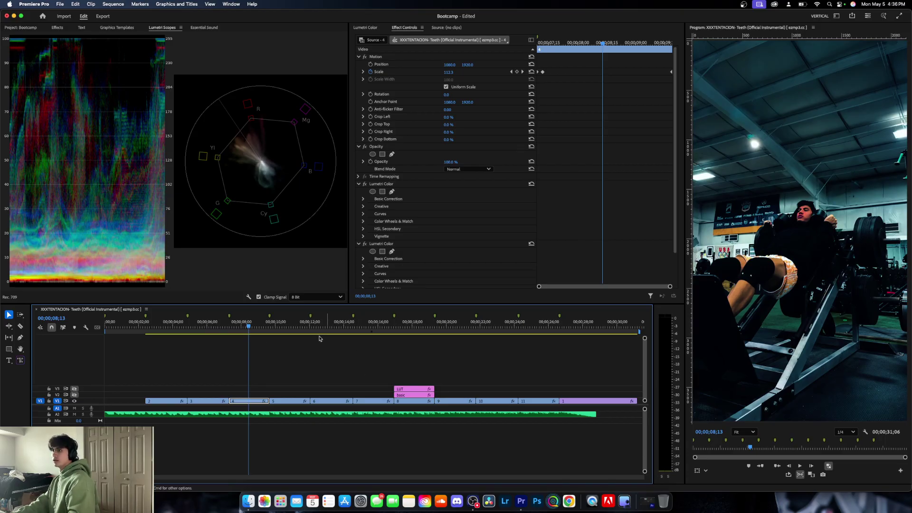
click(279, 329)
drag(280, 330, 539, 342)
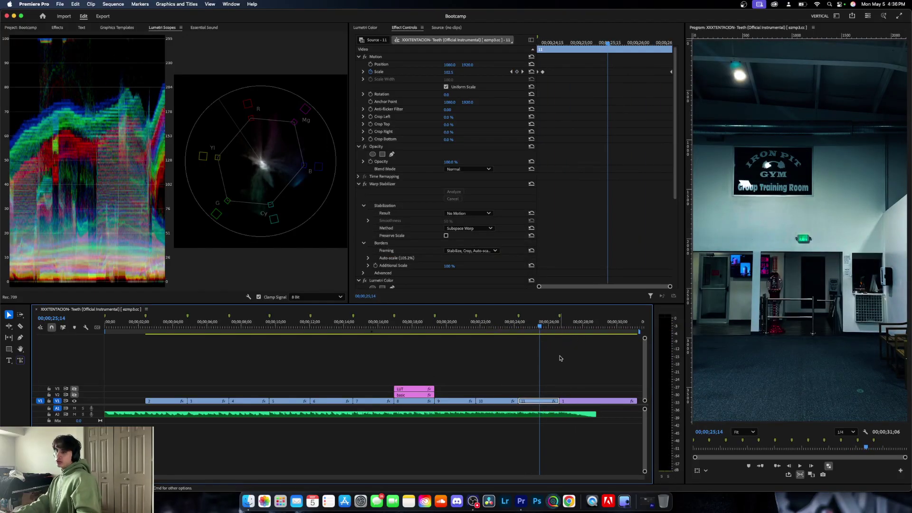
key(Down)
key(Left)
key(Right)
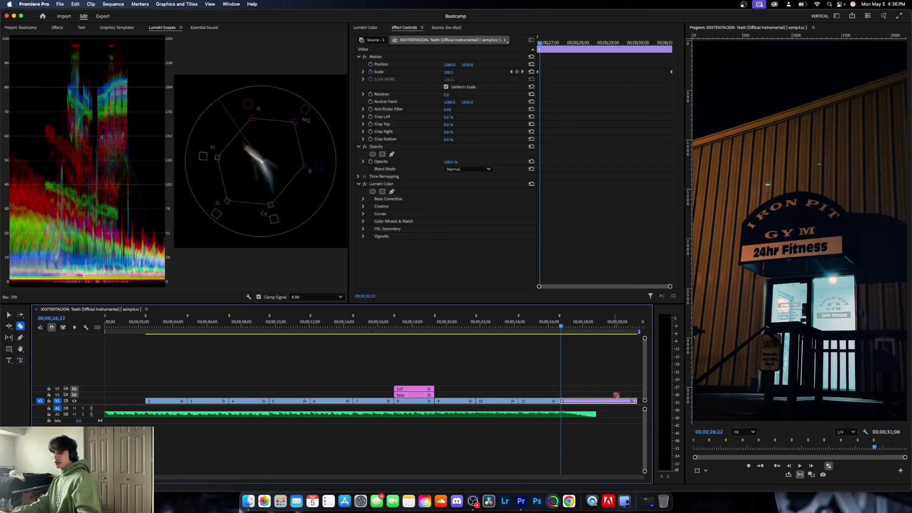
- Split the final exterior clip where the music ends and move the cut-off portion to the empty start of the sequence
key(c)
click(597, 401)
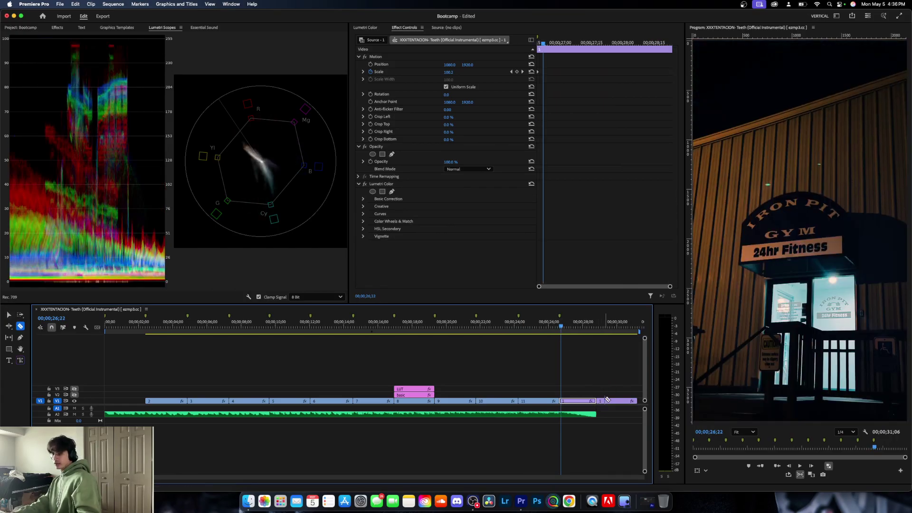
key(v)
drag(614, 402, 123, 402)
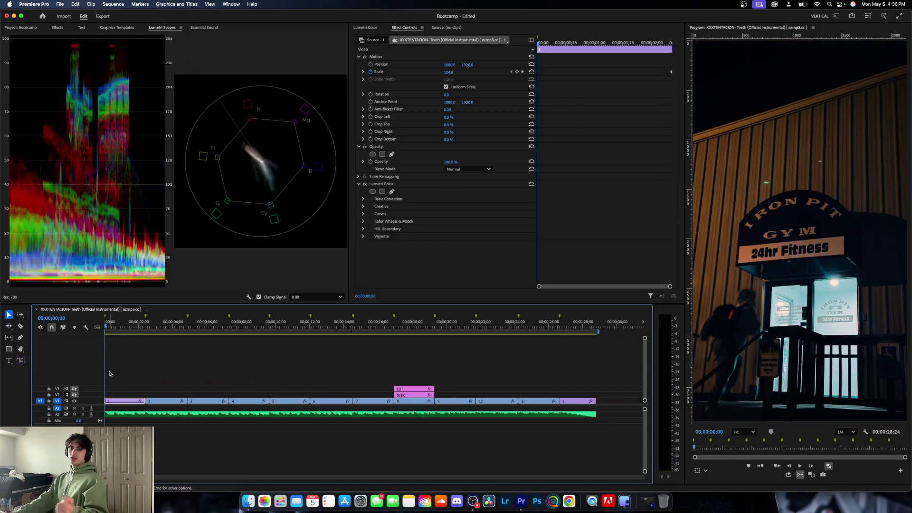
- Play the sequence from the opening exterior clip and save the project
key(space)
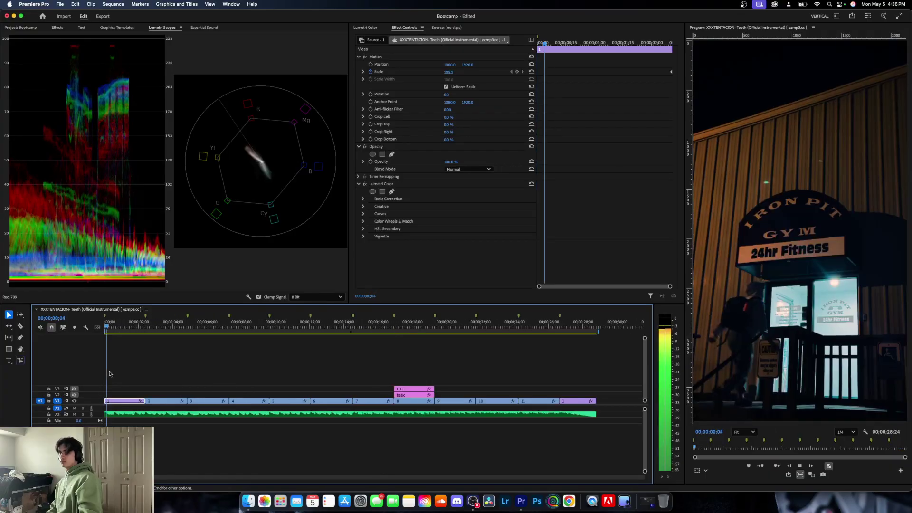
key(super+s)
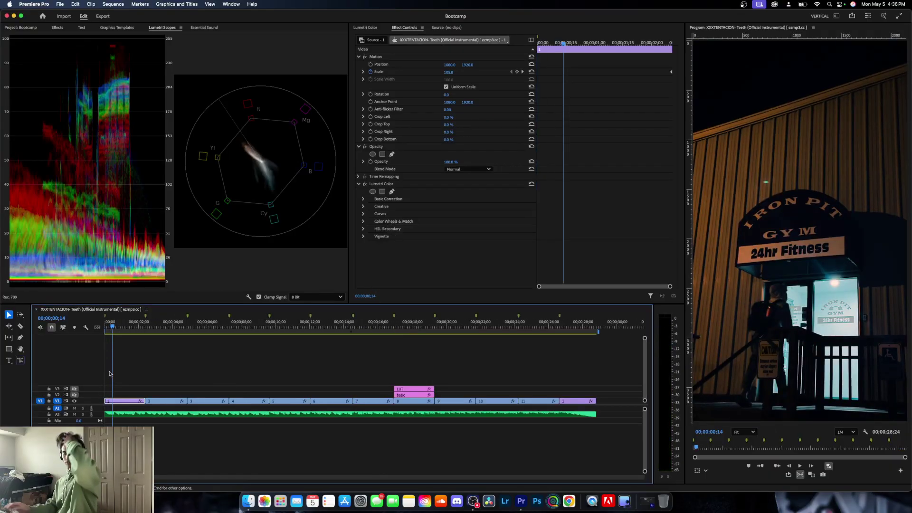